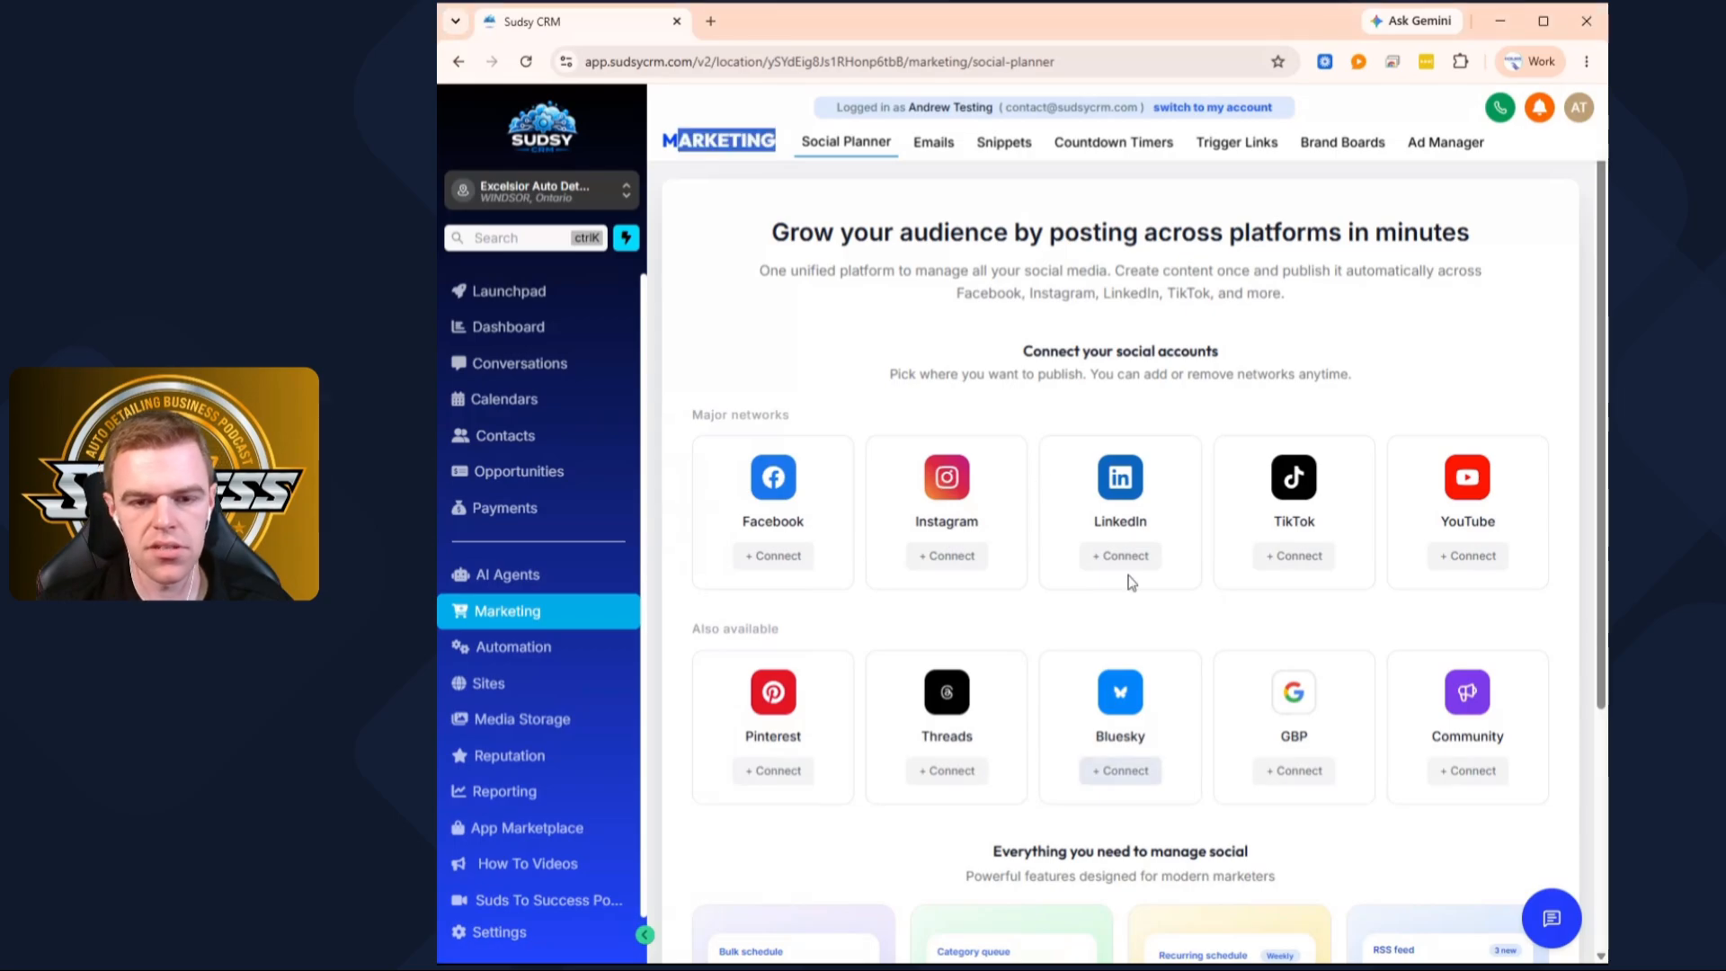
# Maximize the browser window showing the Marketing Social Planner page
pyautogui.click(814, 200)
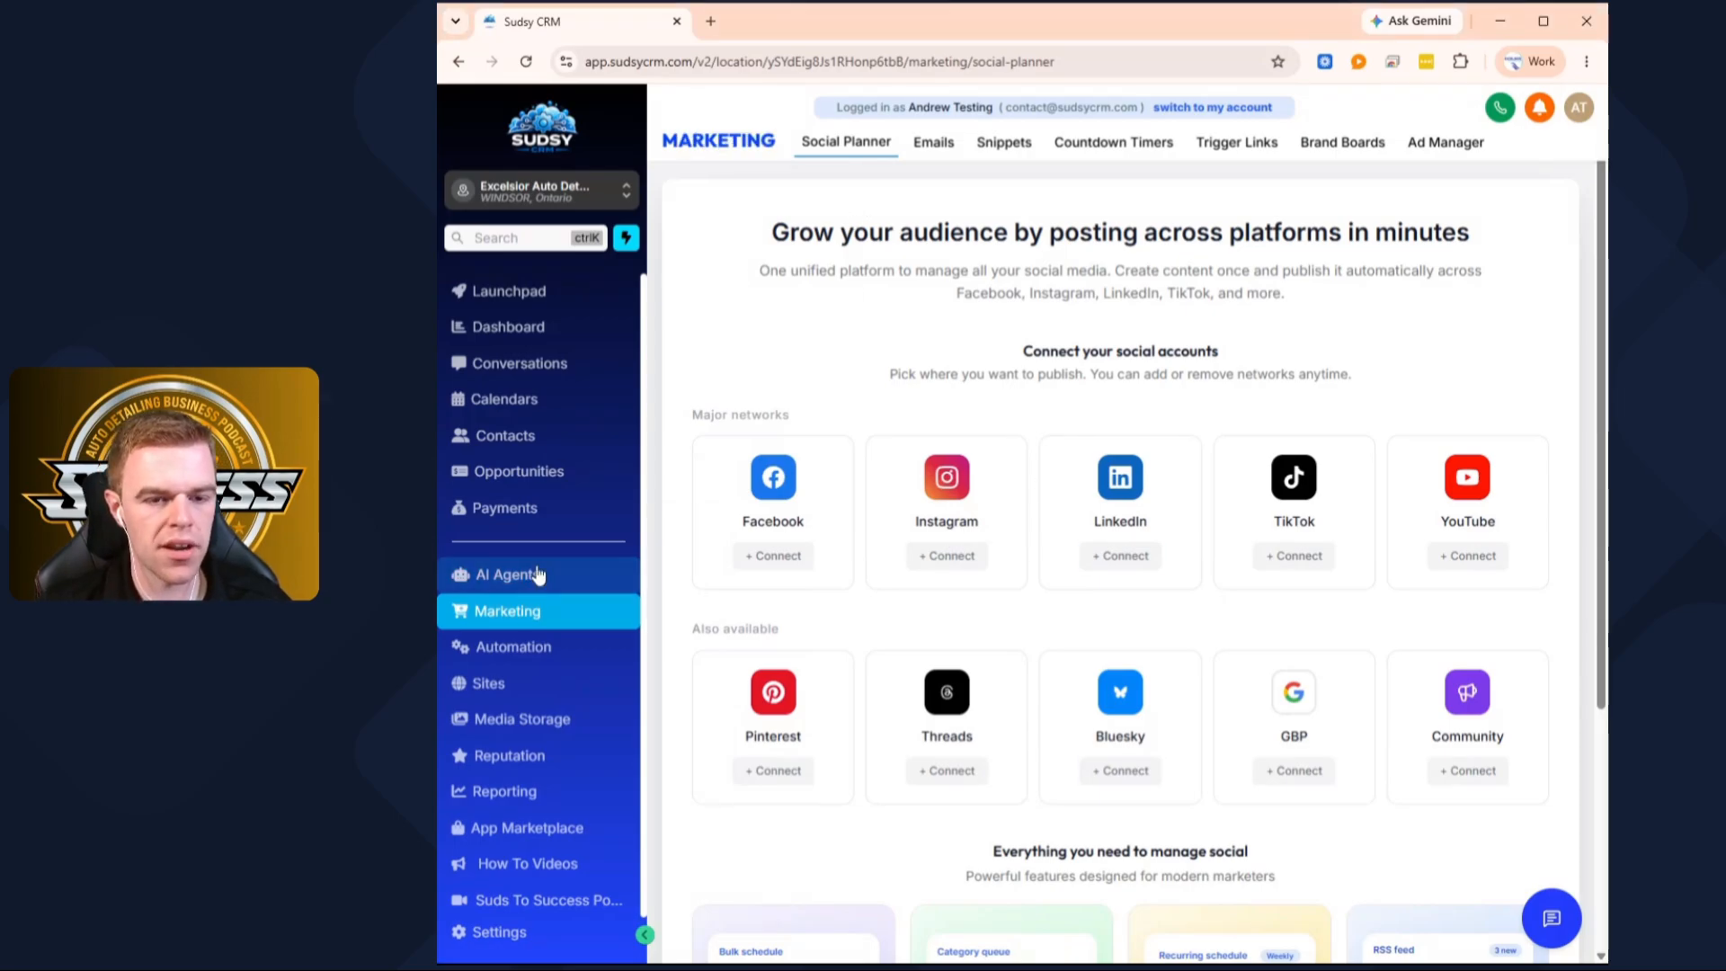
pyautogui.click(1544, 21)
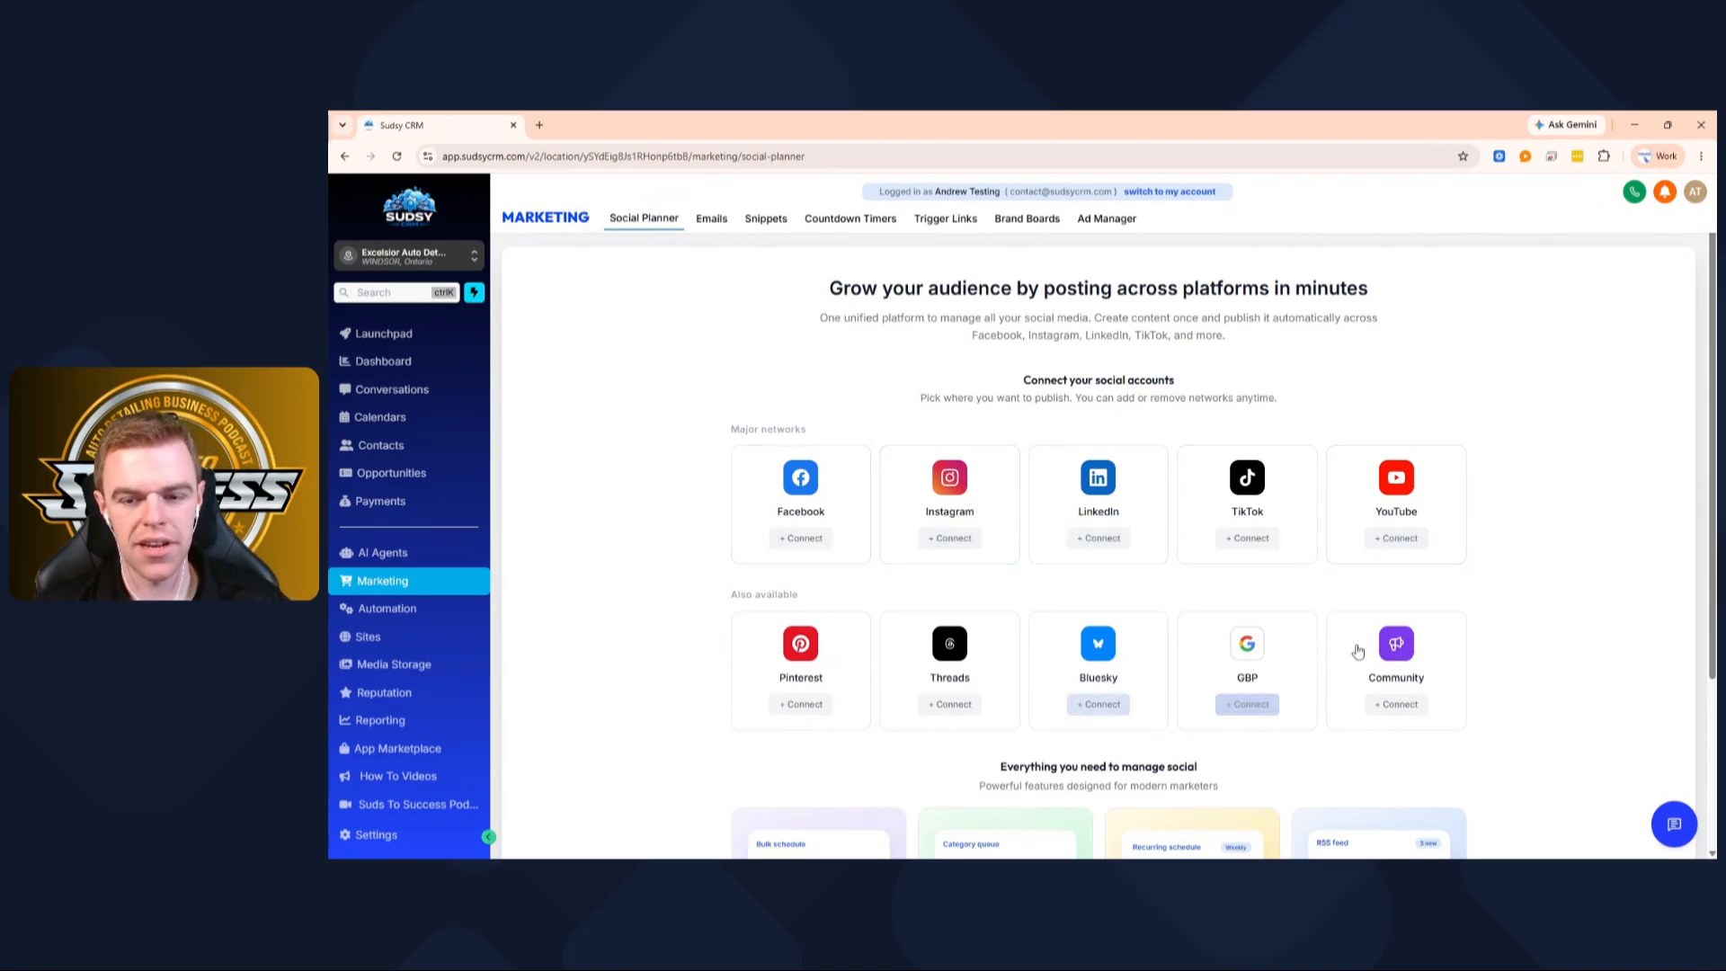
pyautogui.scroll(-3, 1217, 590)
pyautogui.scroll(3, 1244, 435)
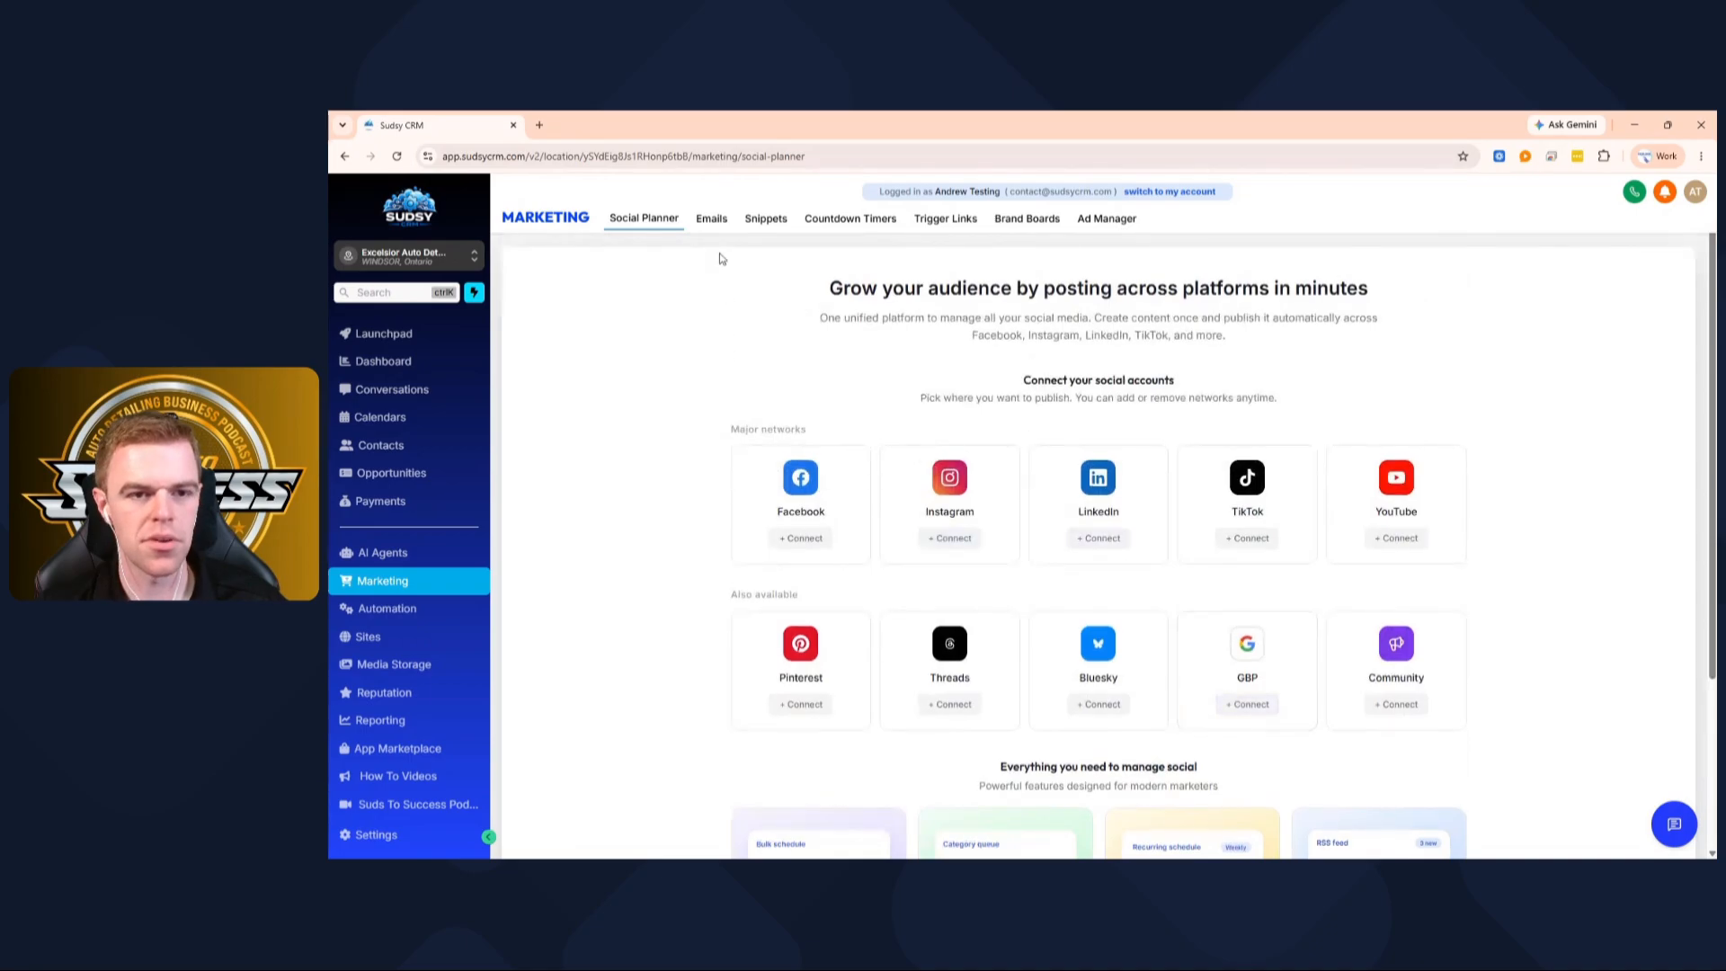
# Go to the Emails Campaigns list, start a new campaign, then return to the empty list
pyautogui.click(709, 222)
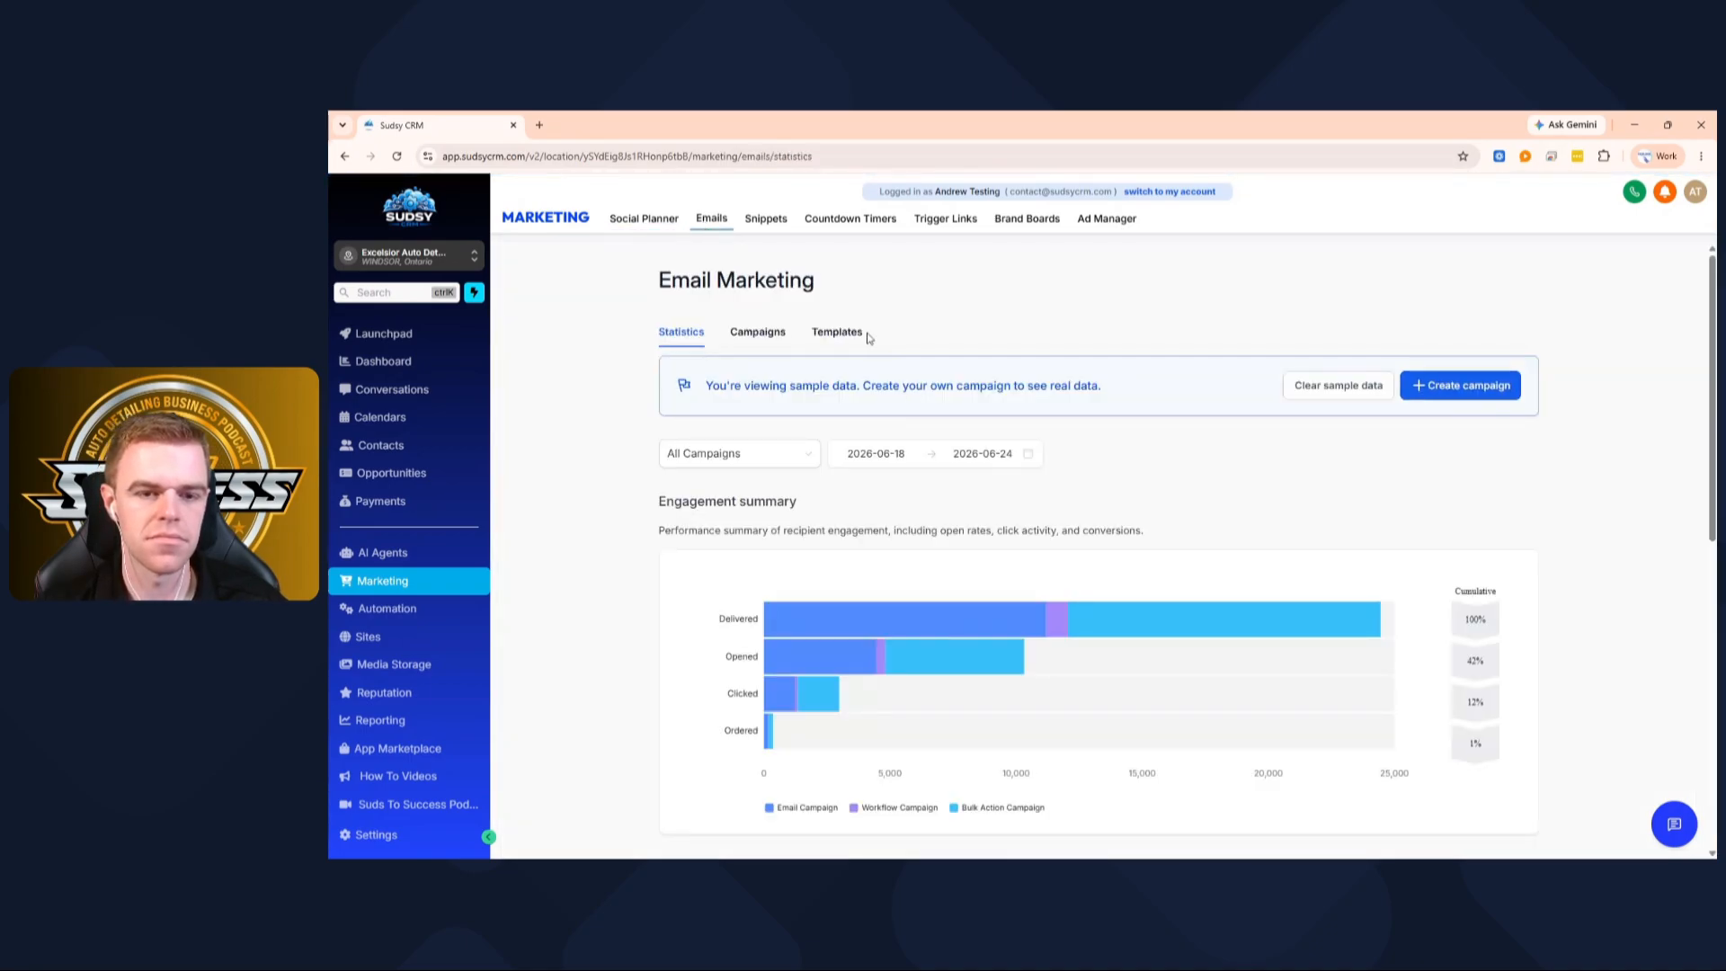
pyautogui.scroll(-3, 956, 302)
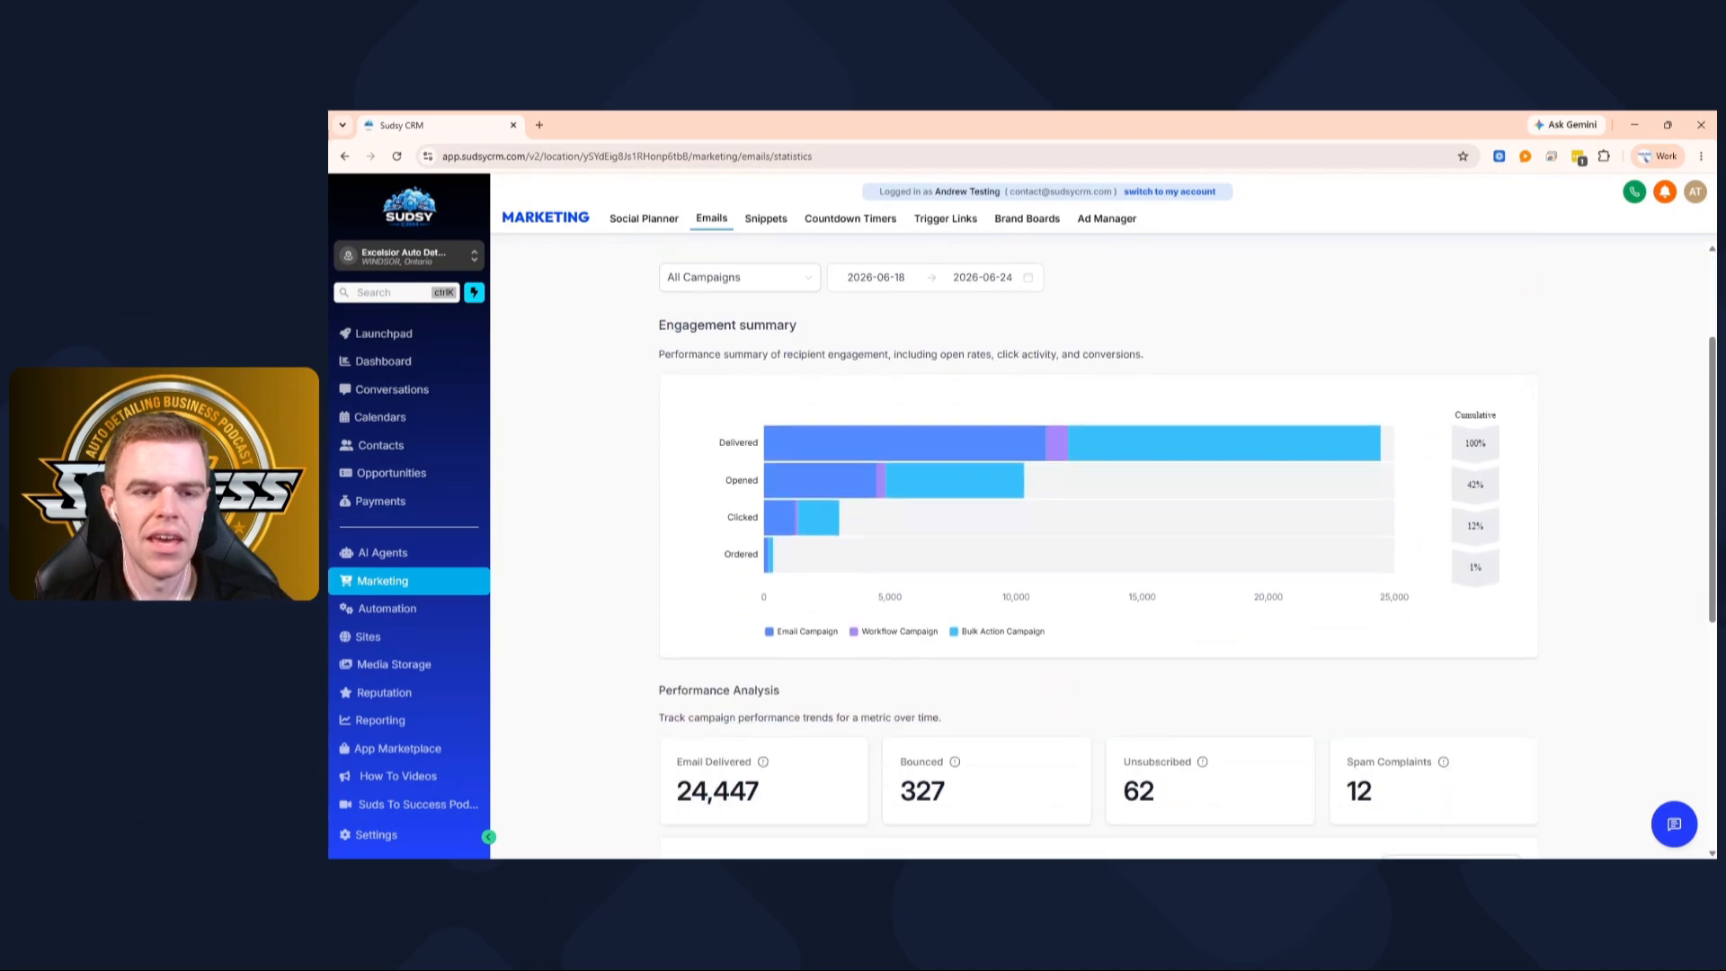
pyautogui.scroll(3, 909, 323)
pyautogui.click(757, 335)
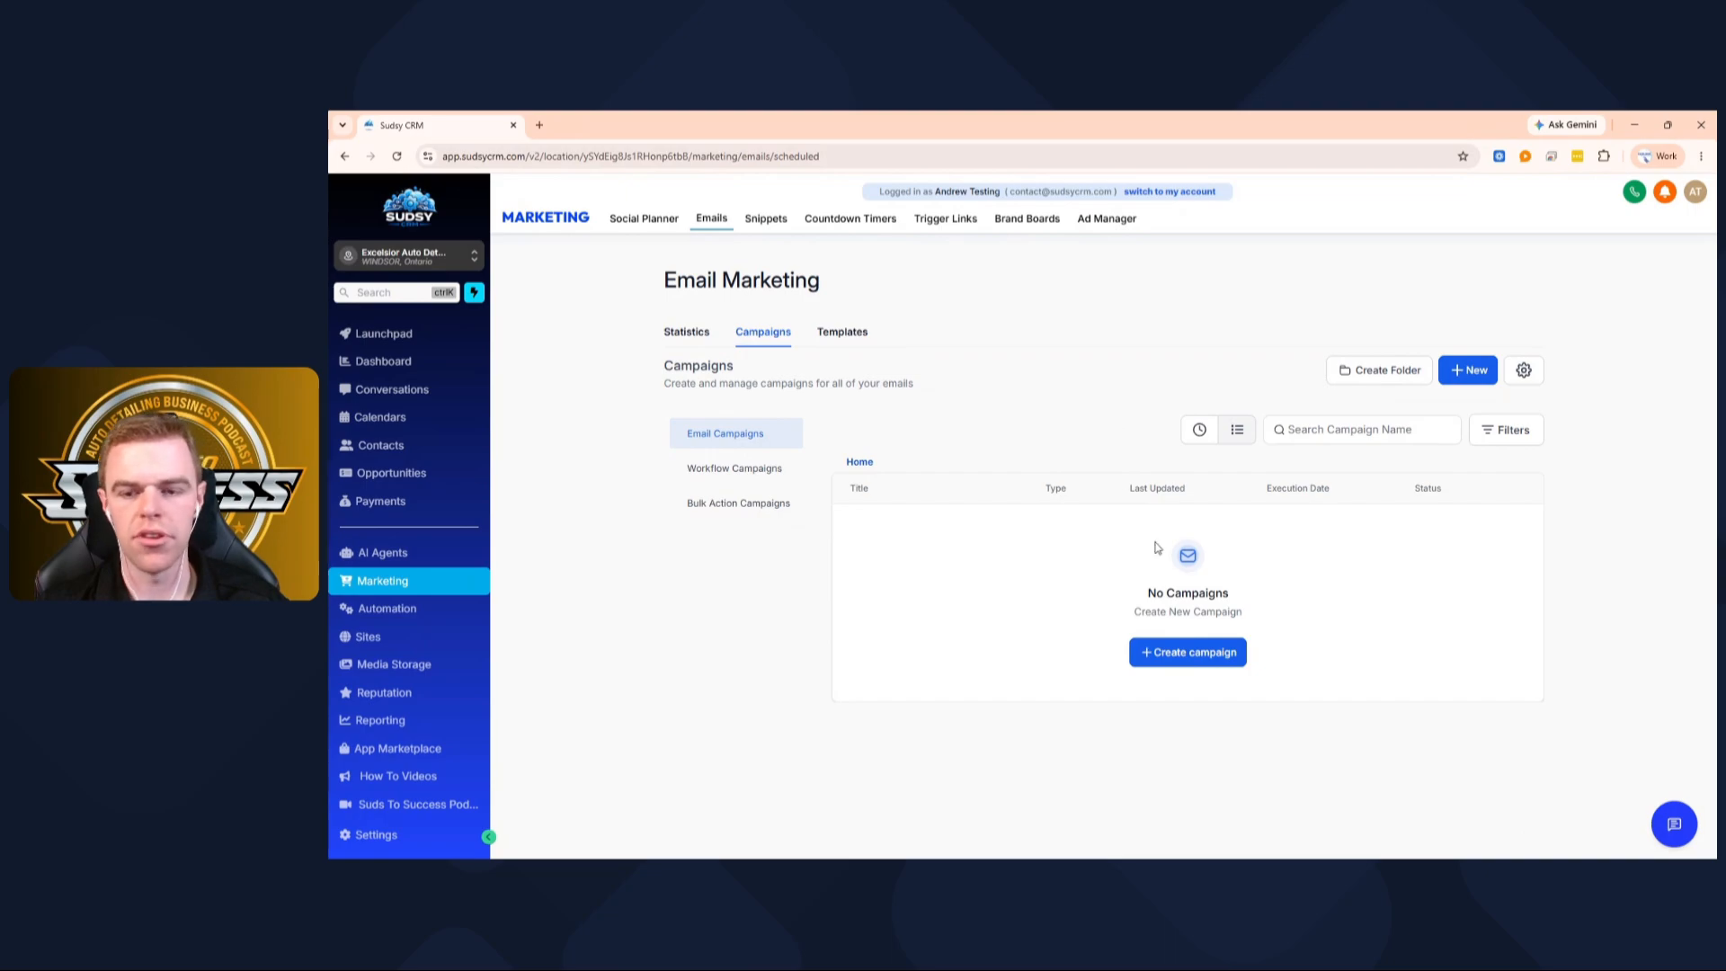
pyautogui.click(1195, 654)
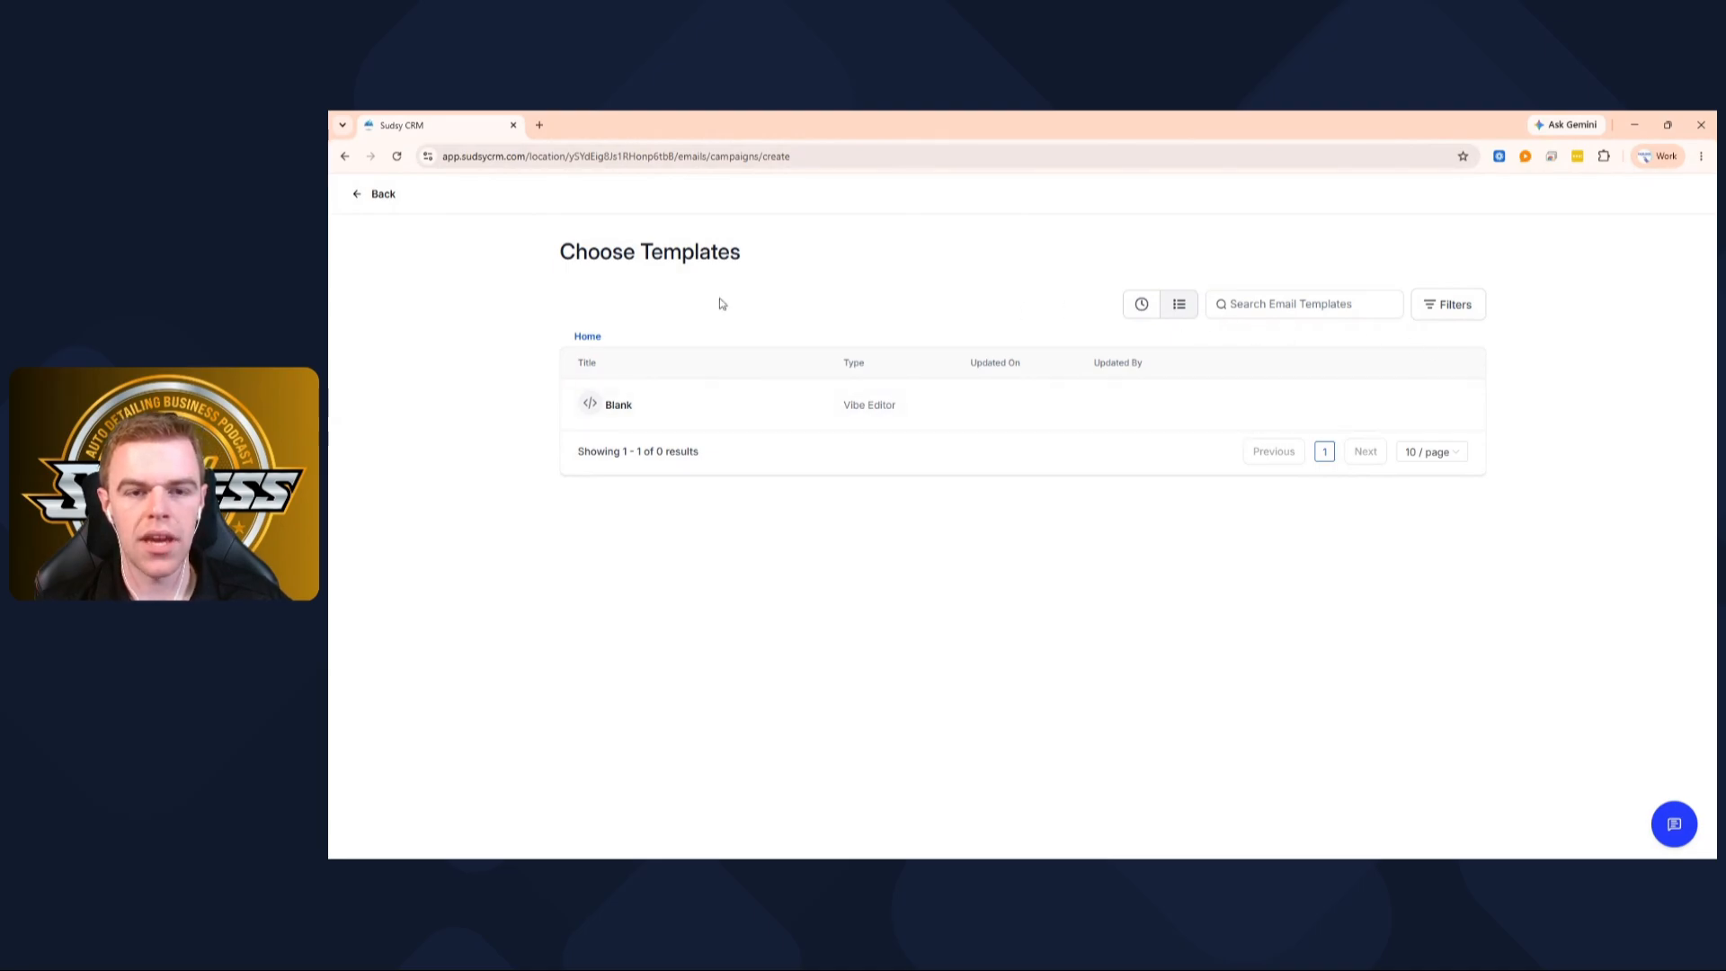
pyautogui.click(384, 196)
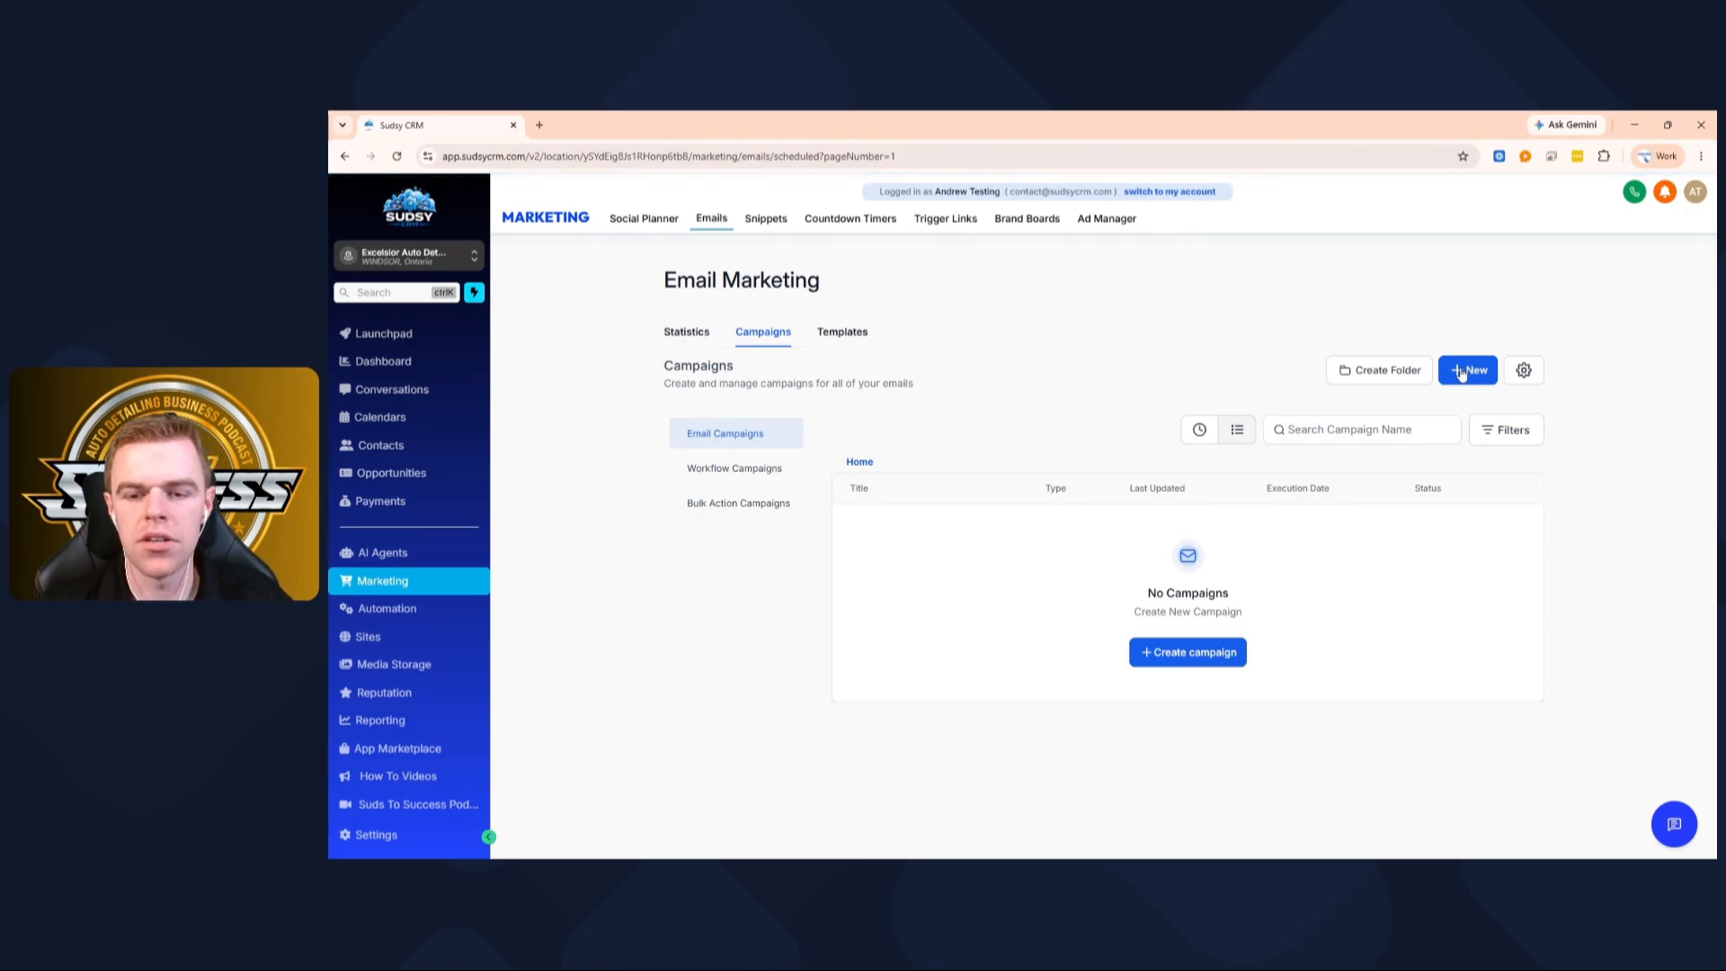
pyautogui.click(1464, 372)
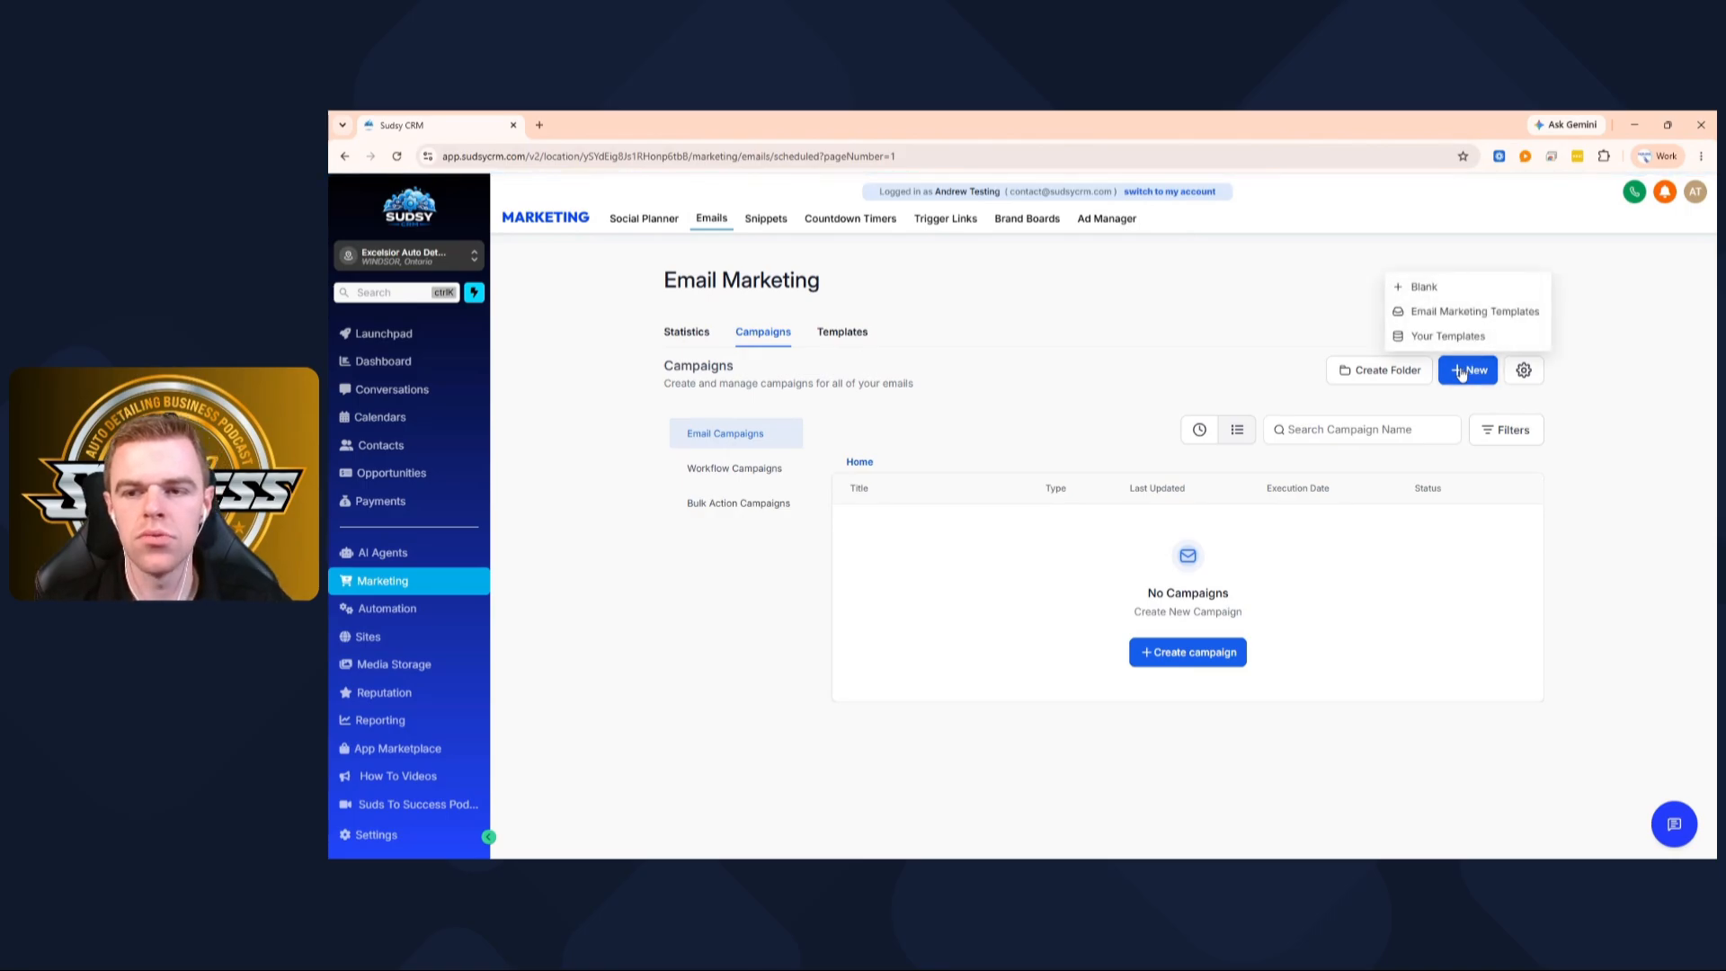
pyautogui.click(1463, 322)
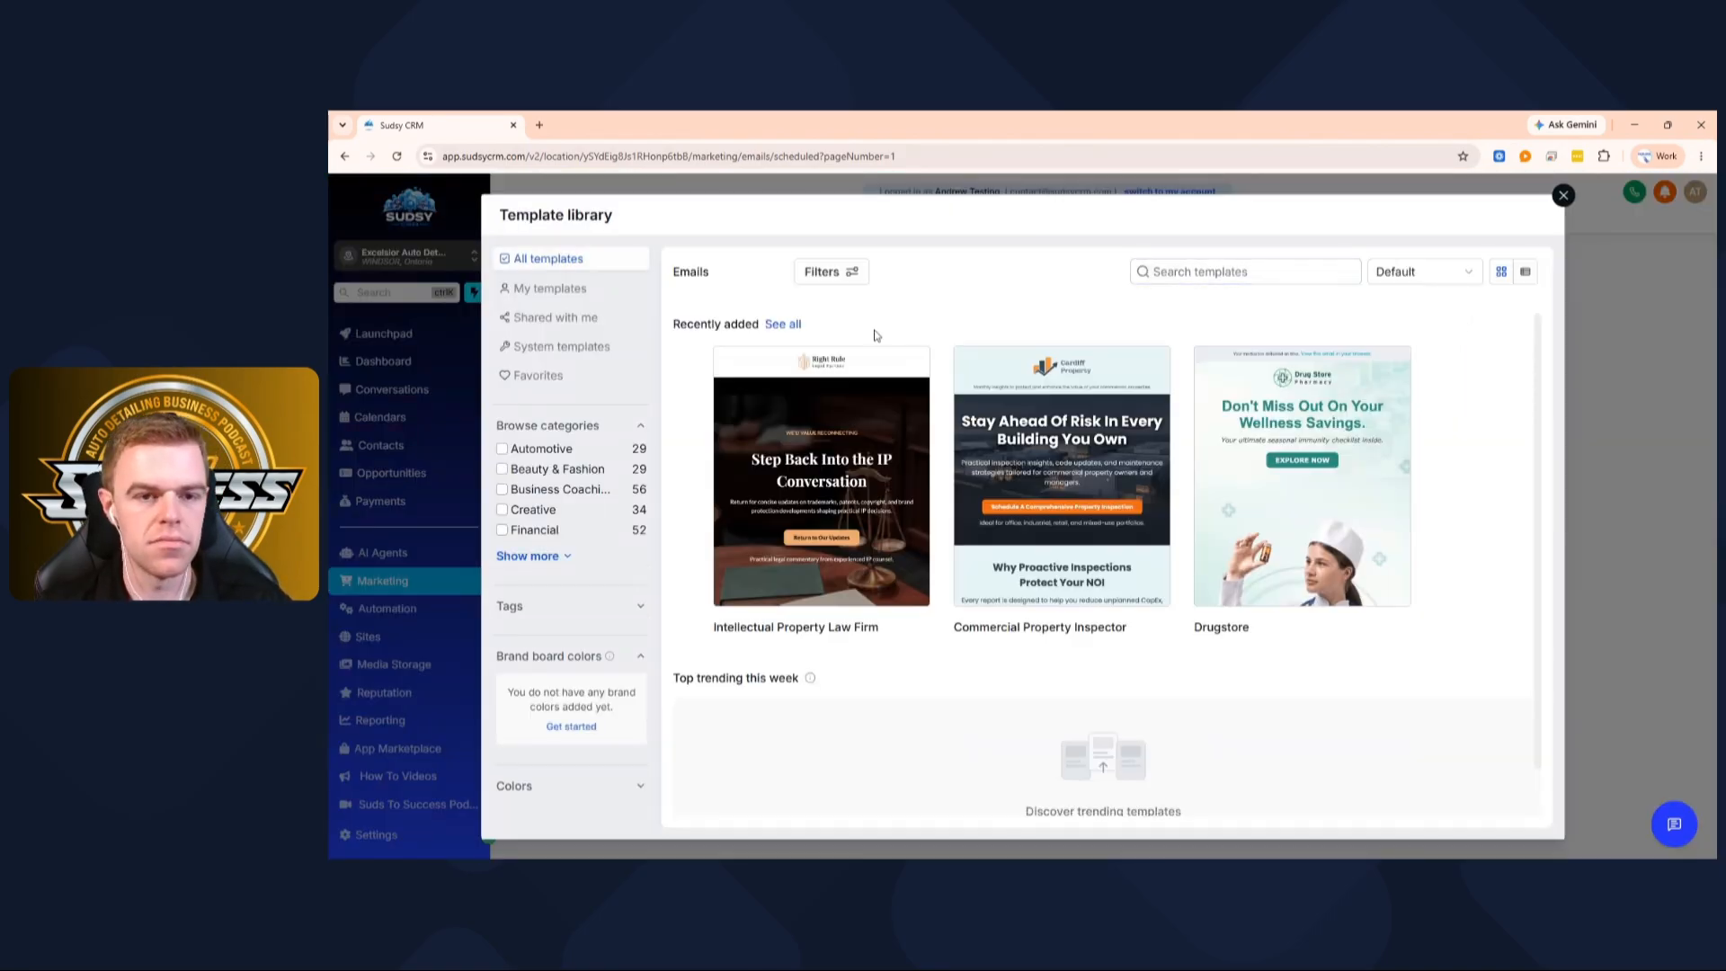
pyautogui.click(1563, 197)
pyautogui.click(1475, 376)
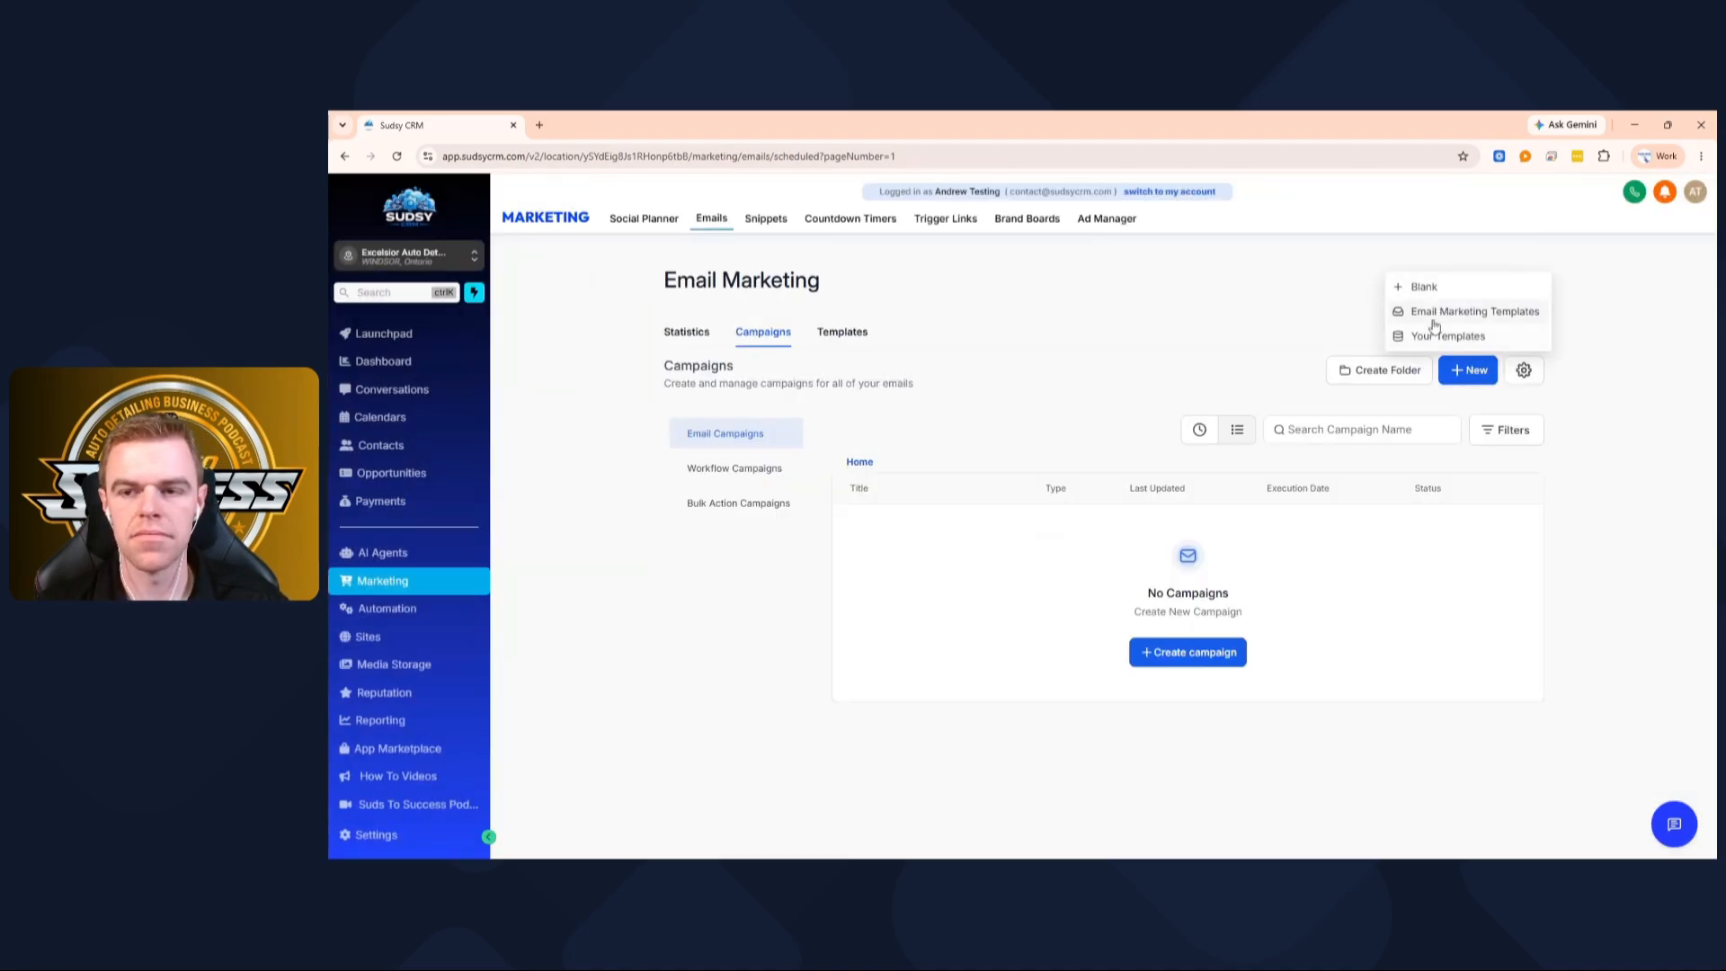
pyautogui.click(1437, 322)
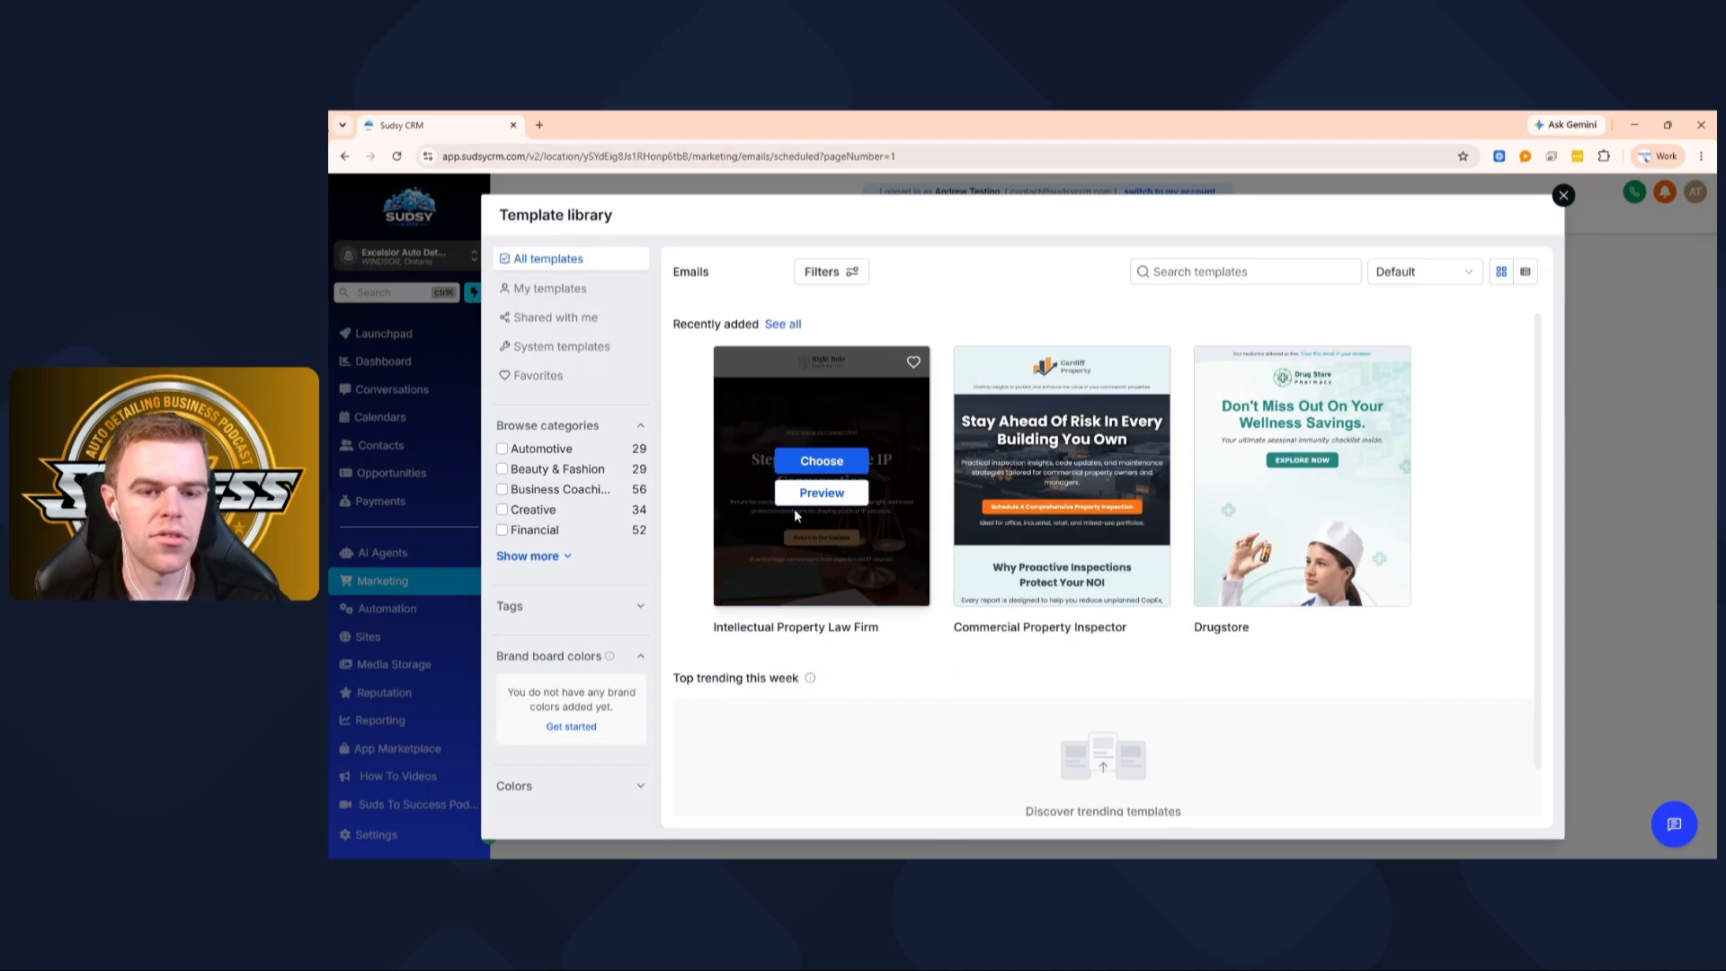
pyautogui.scroll(-1, 795, 509)
pyautogui.scroll(1, 795, 509)
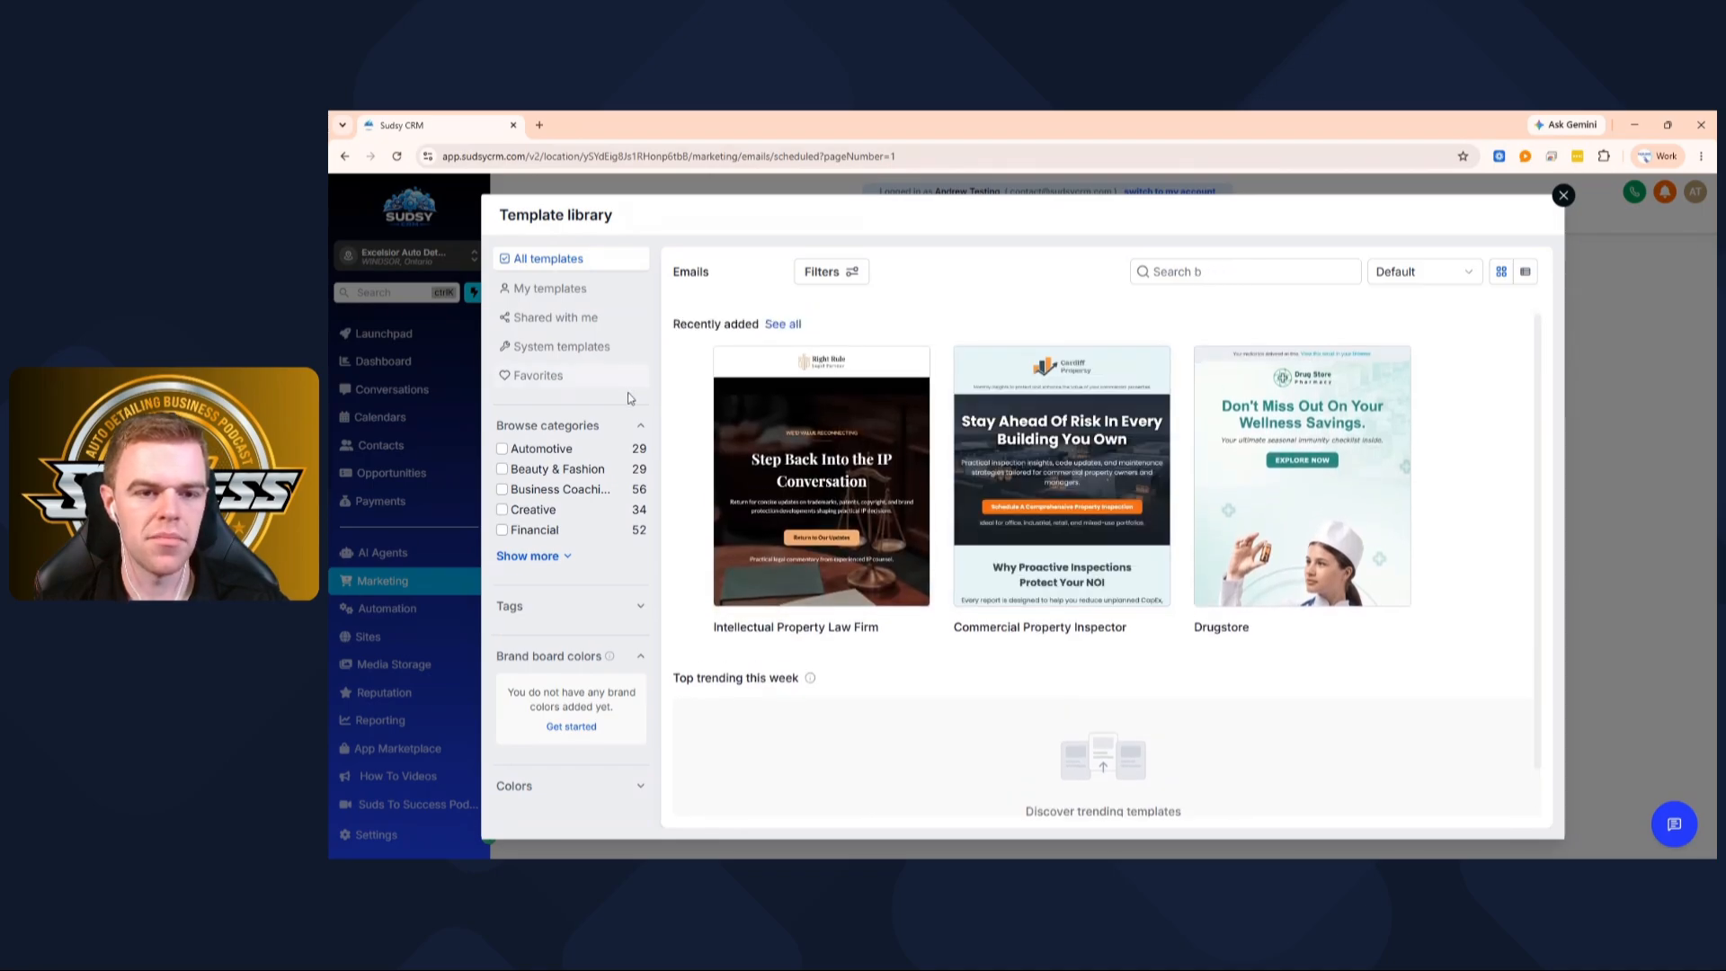
pyautogui.moveTo(1016, 369)
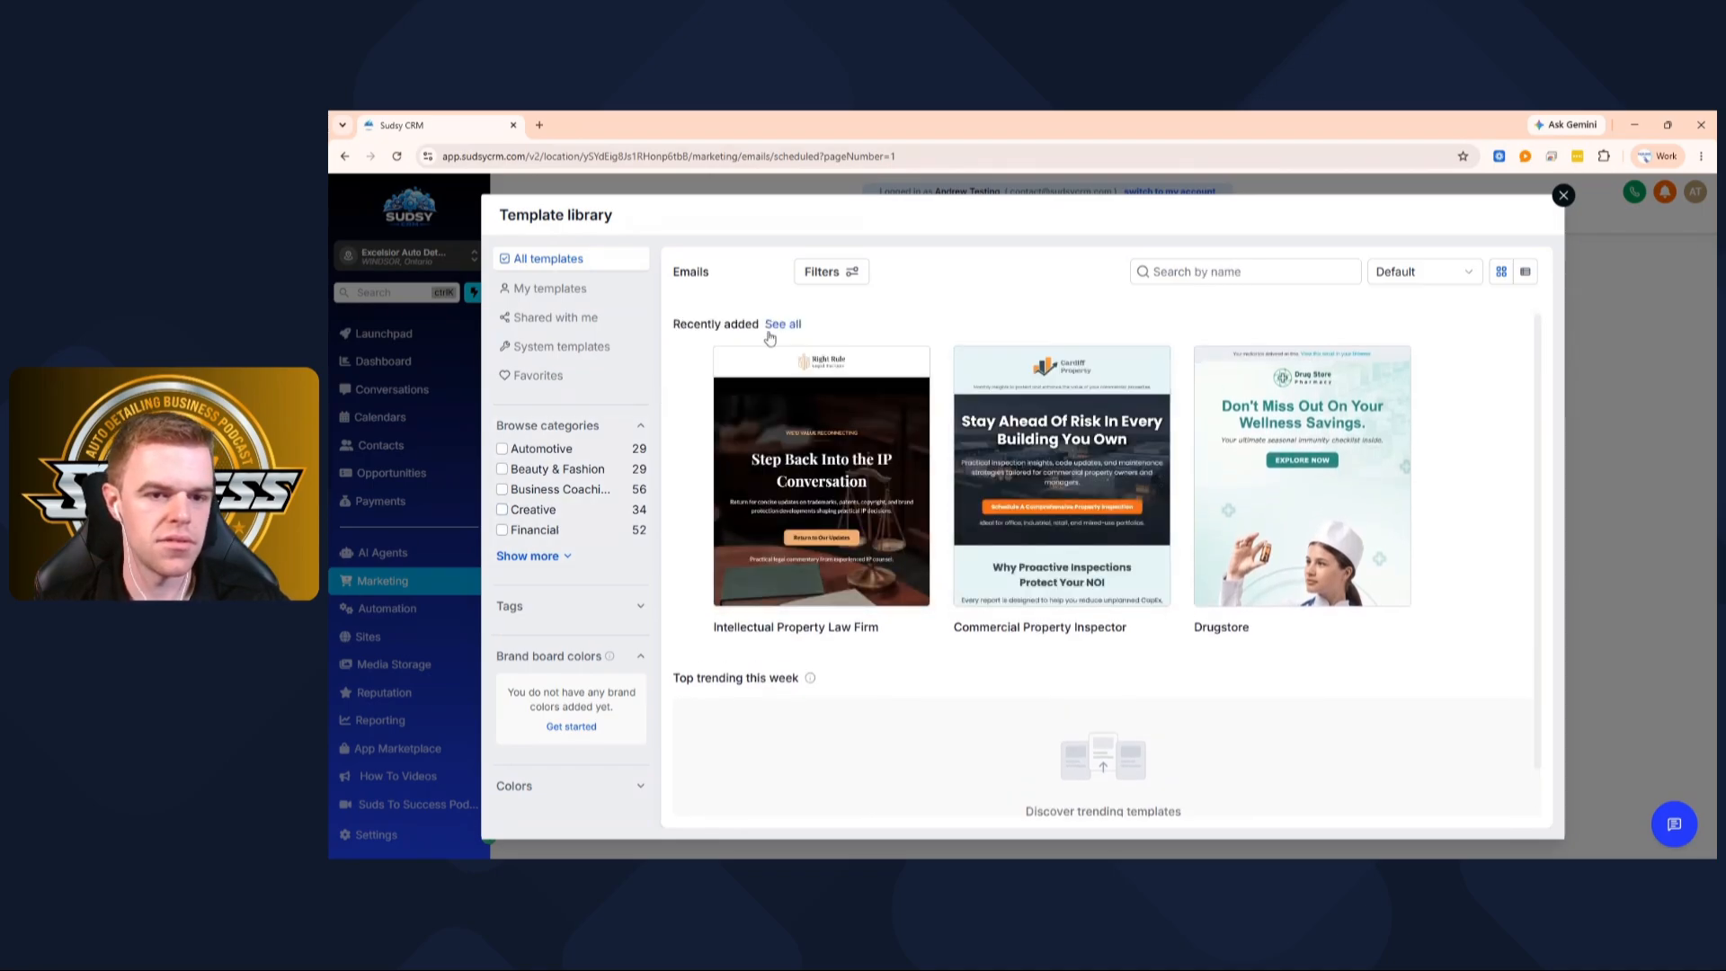
pyautogui.click(781, 325)
pyautogui.scroll(-20, 935, 423)
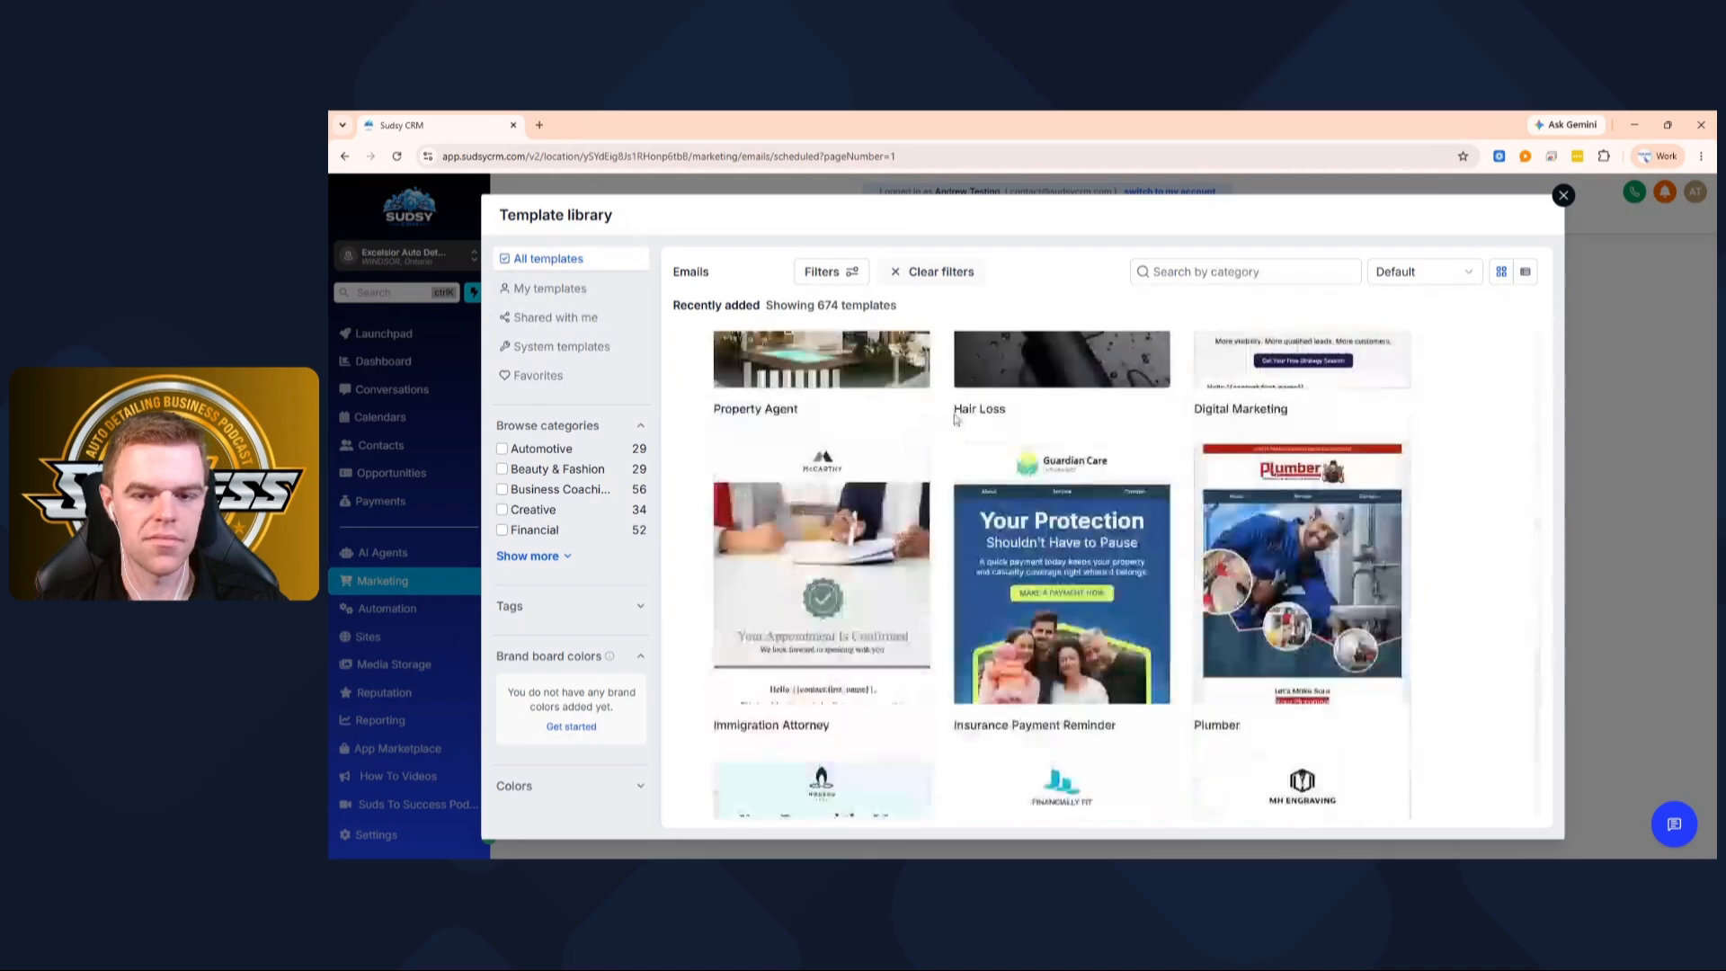
pyautogui.scroll(-20, 961, 419)
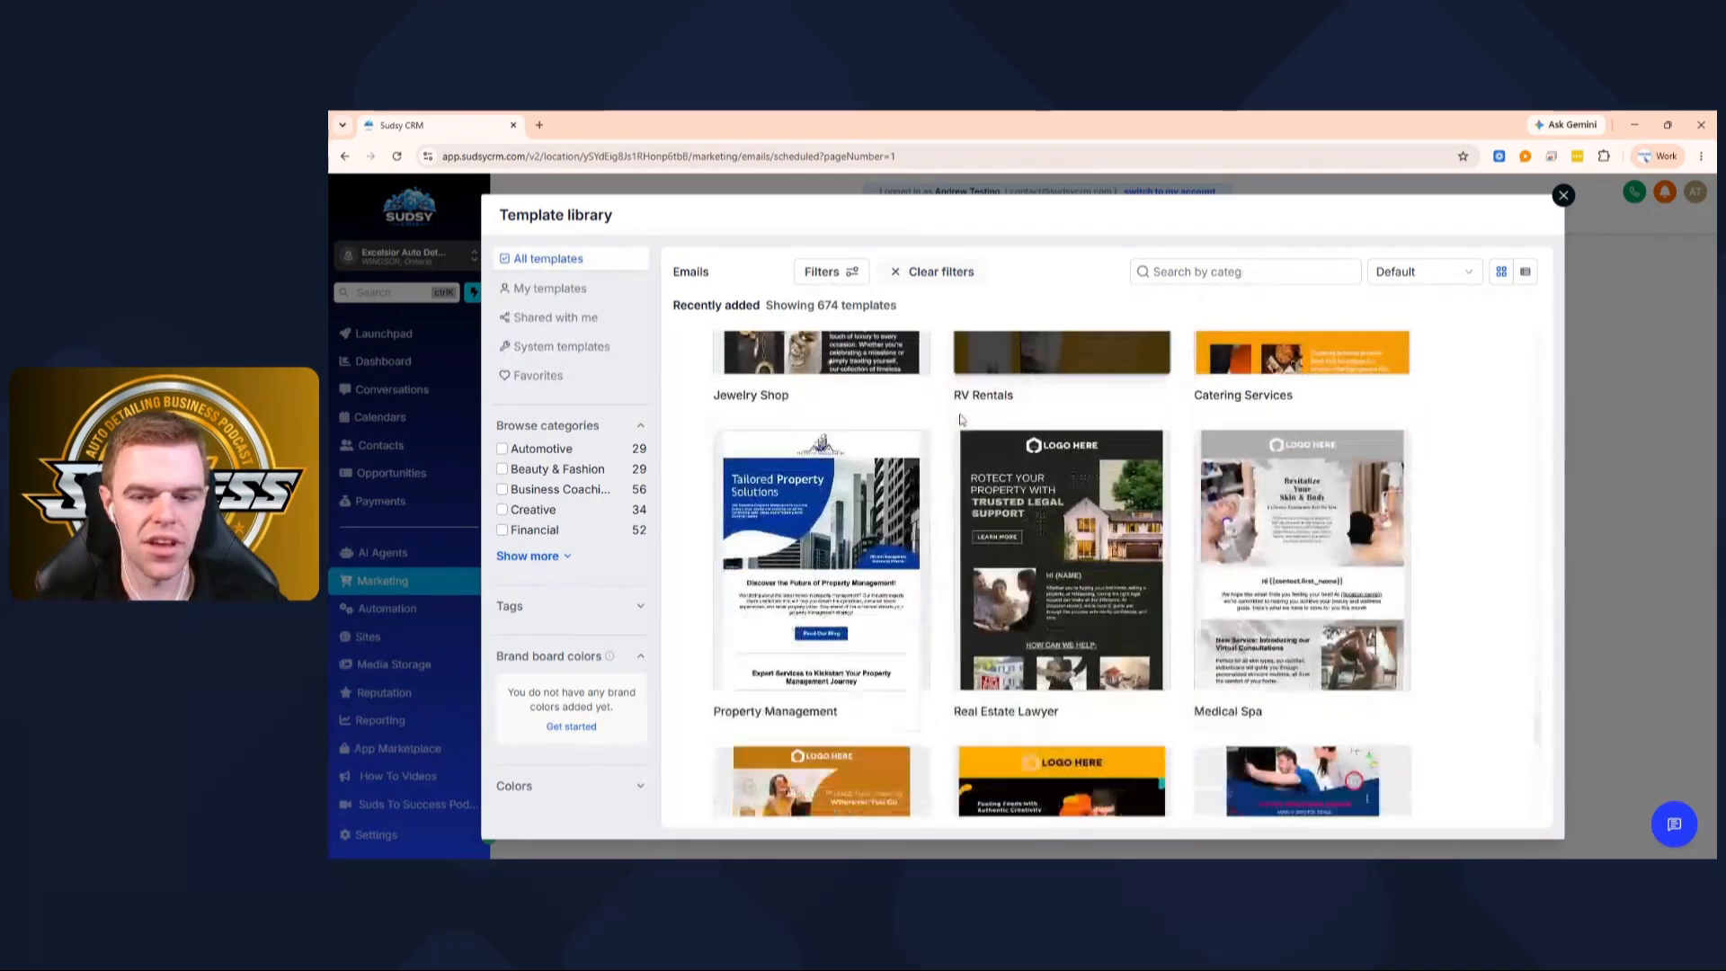
pyautogui.click(1563, 195)
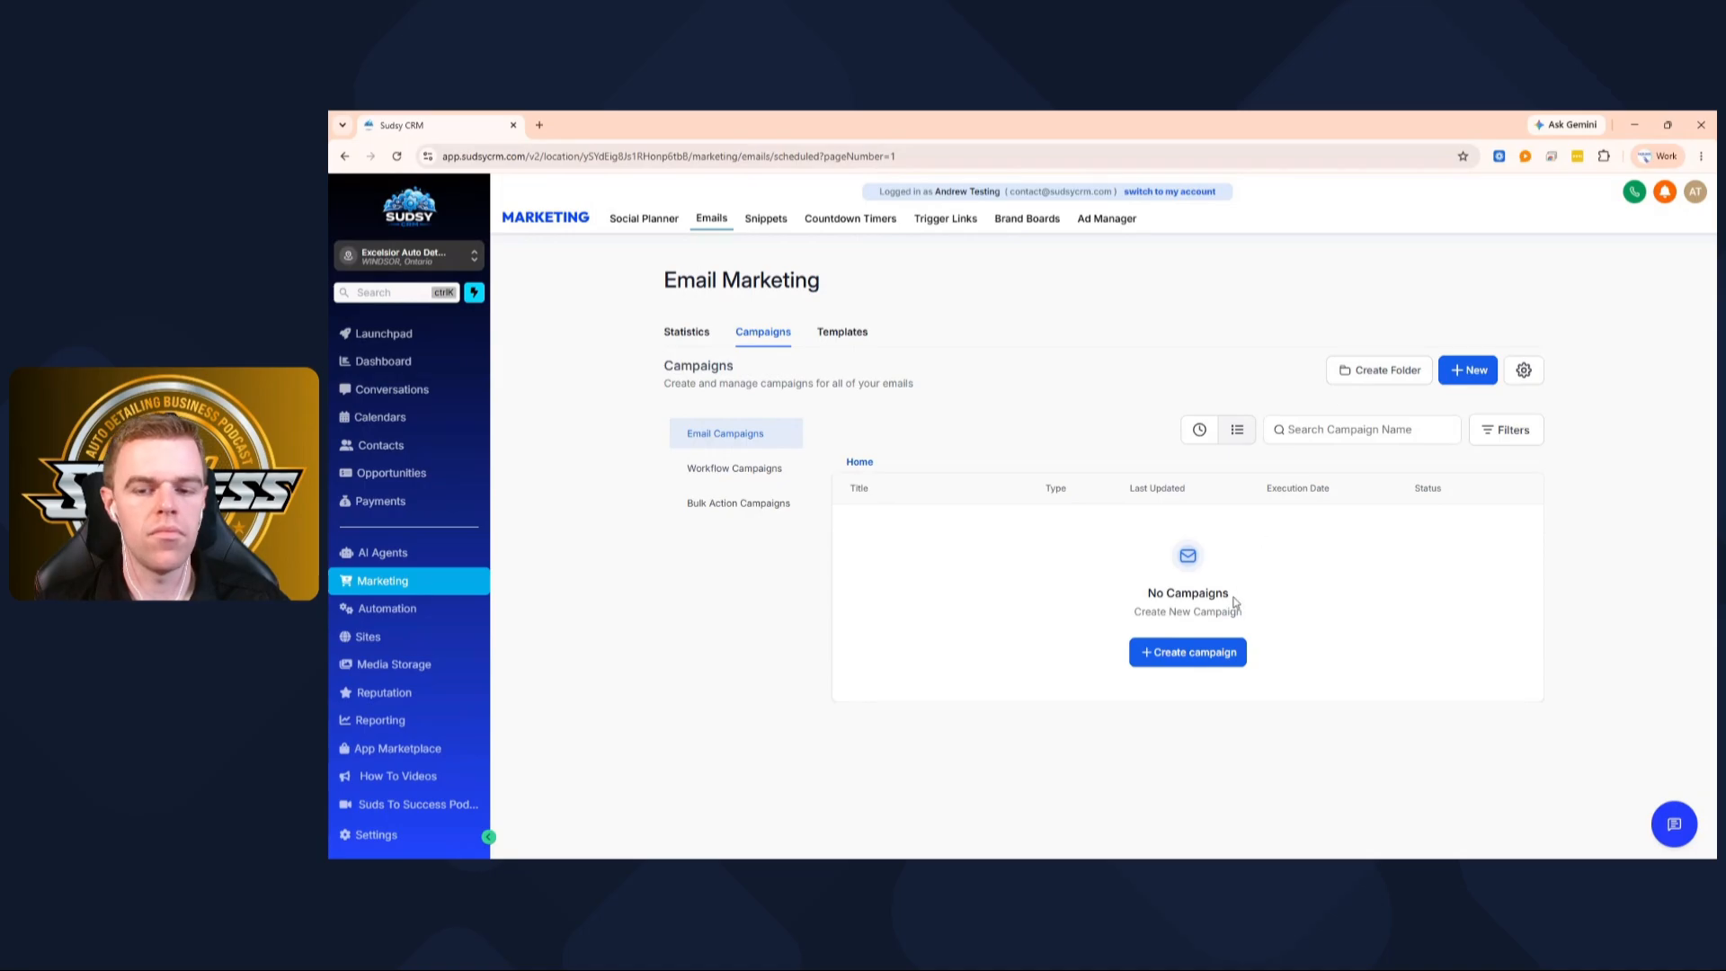
# Start a new blank email campaign in the Design editor
pyautogui.click(1472, 378)
pyautogui.click(1423, 287)
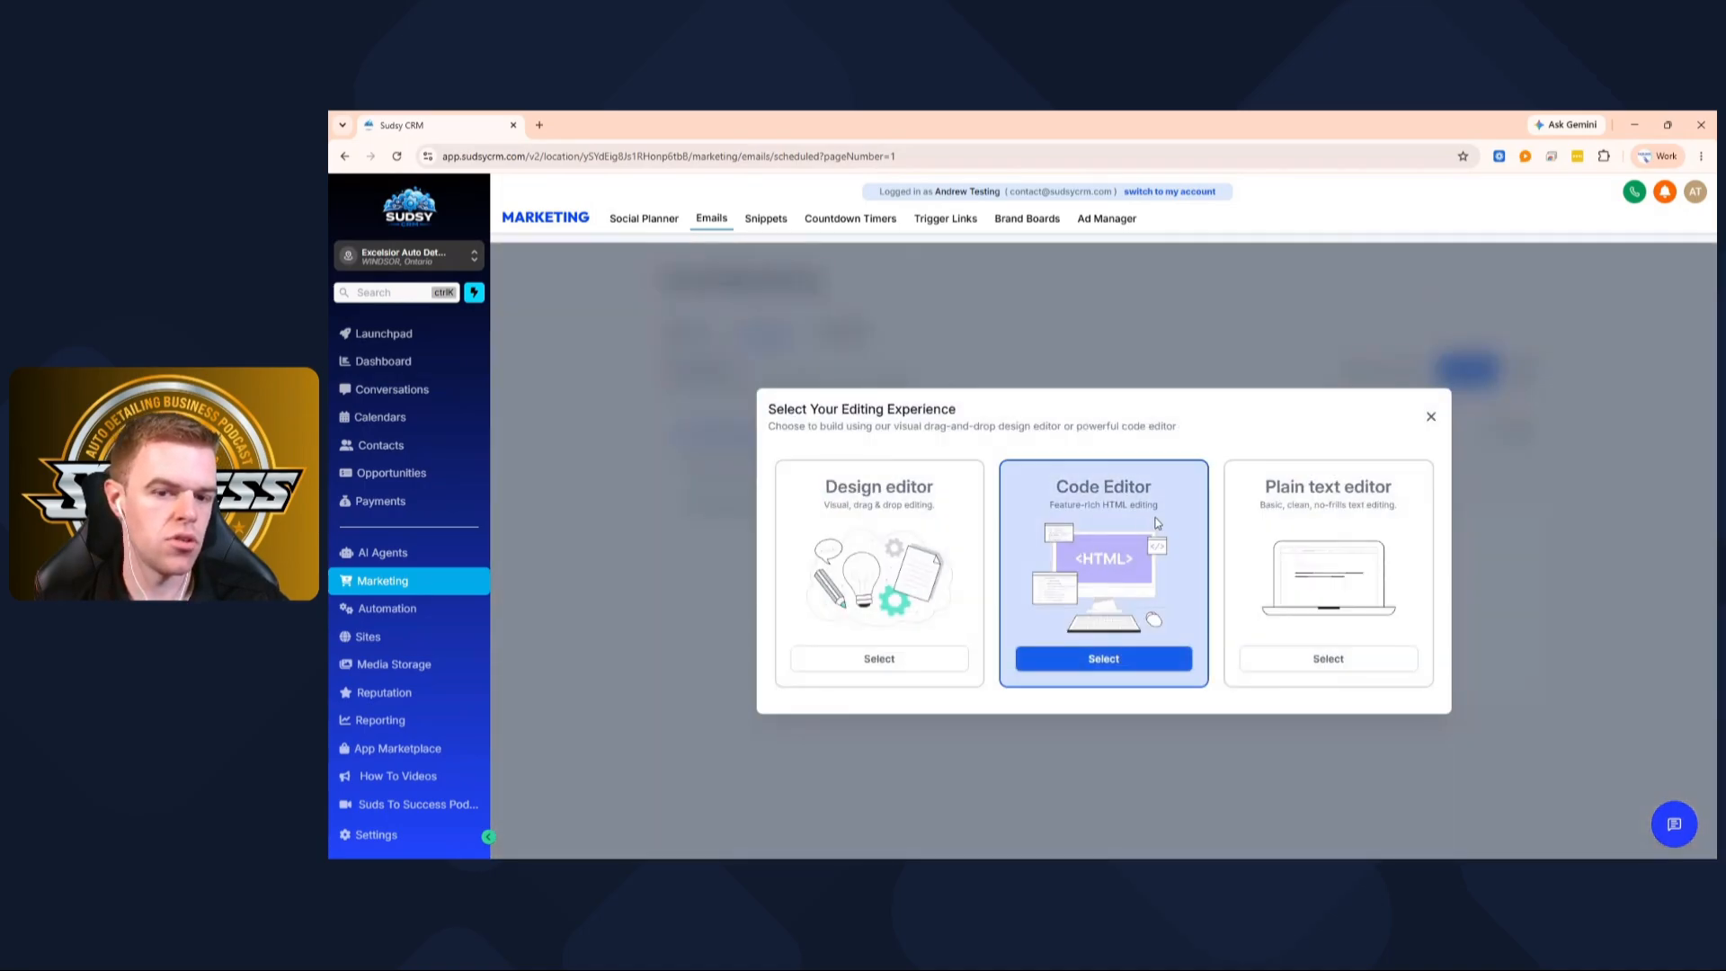
pyautogui.click(897, 660)
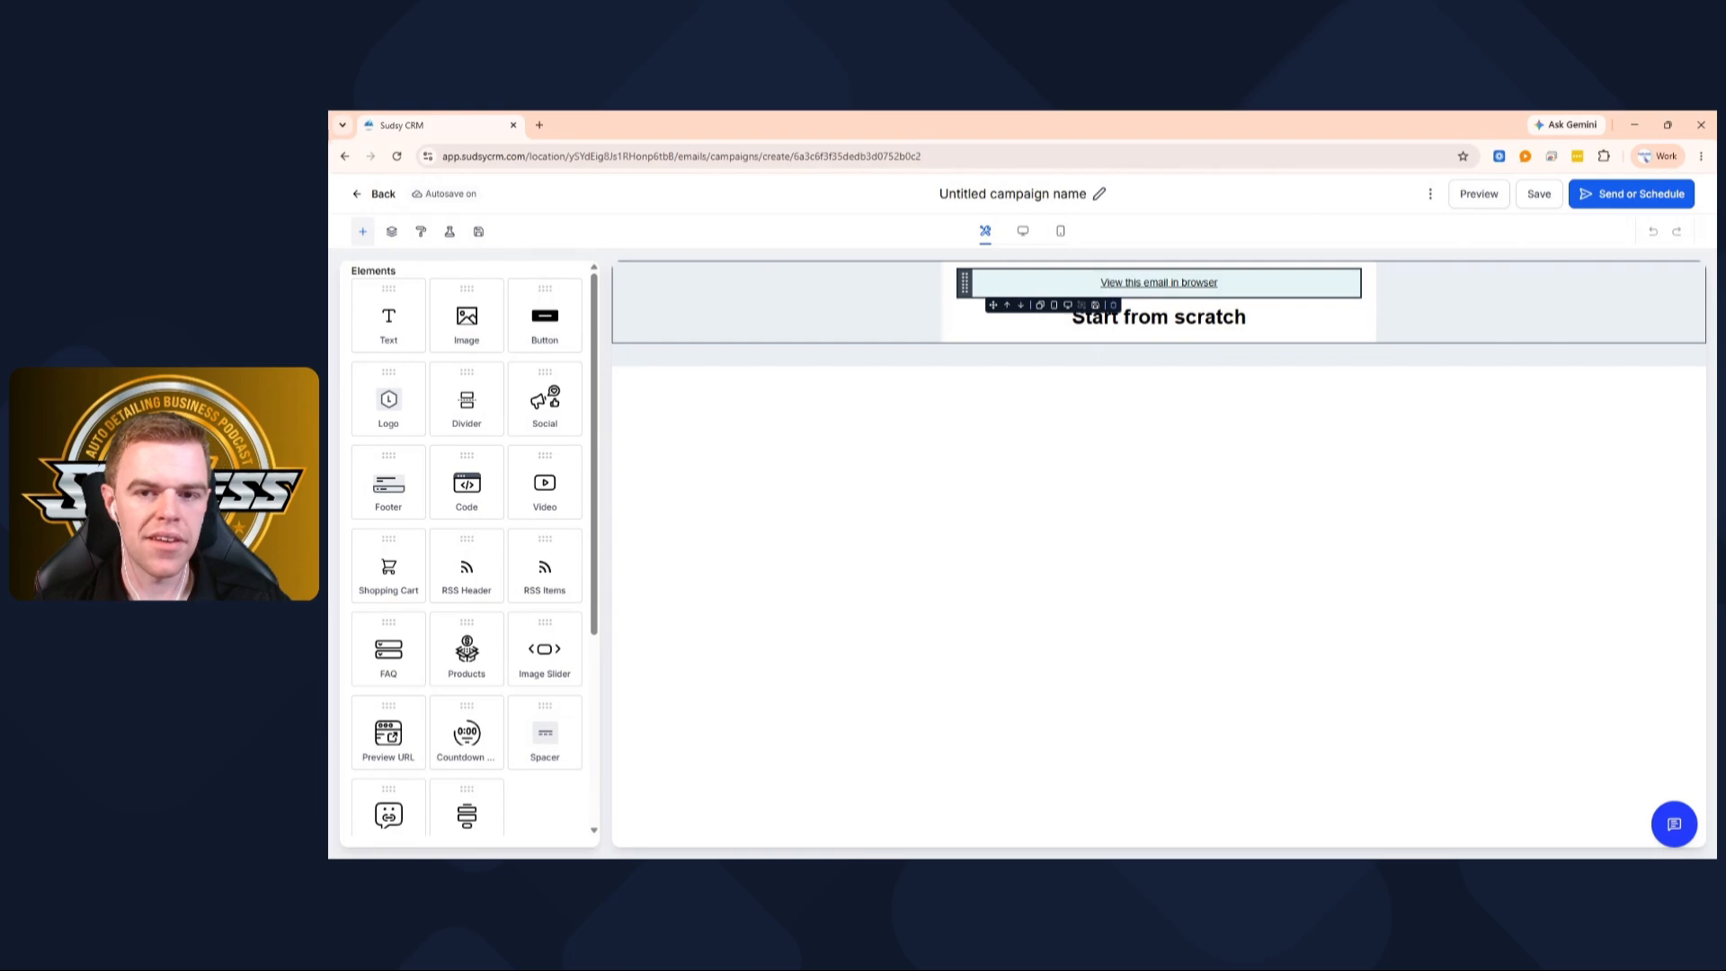
# Rename the untitled campaign to 'Monthly Newsletter'
pyautogui.click(1052, 195)
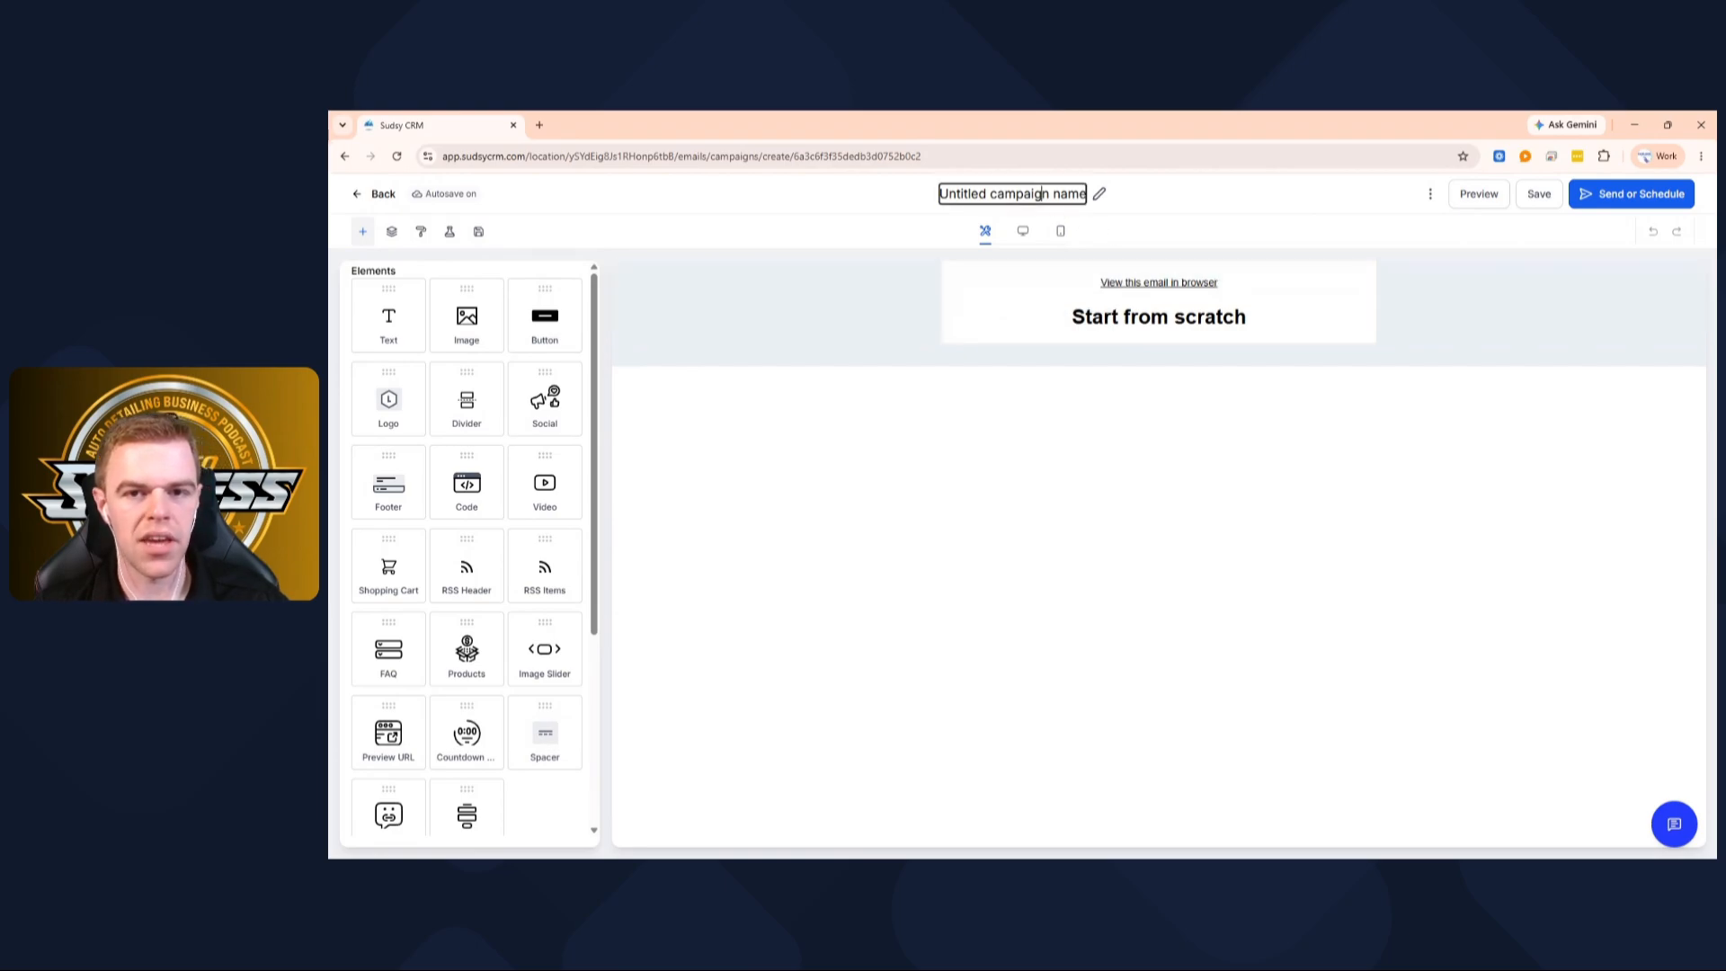
pyautogui.hotkey('ctrl', 'a')
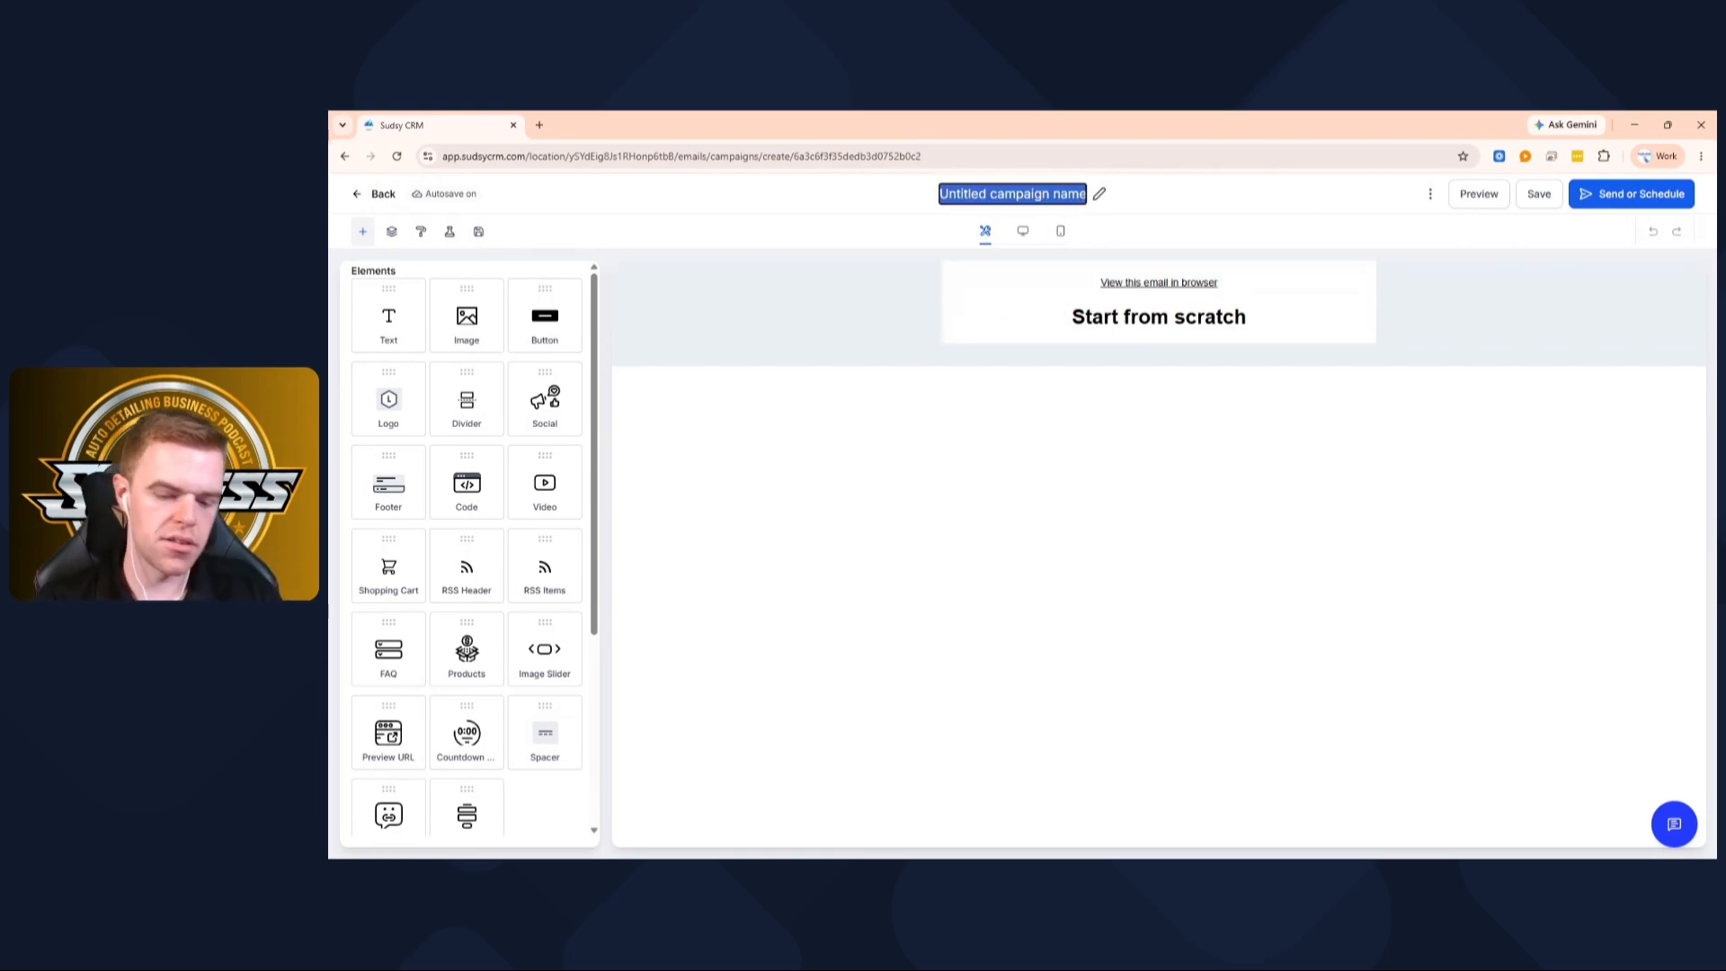
pyautogui.write('Monthly')
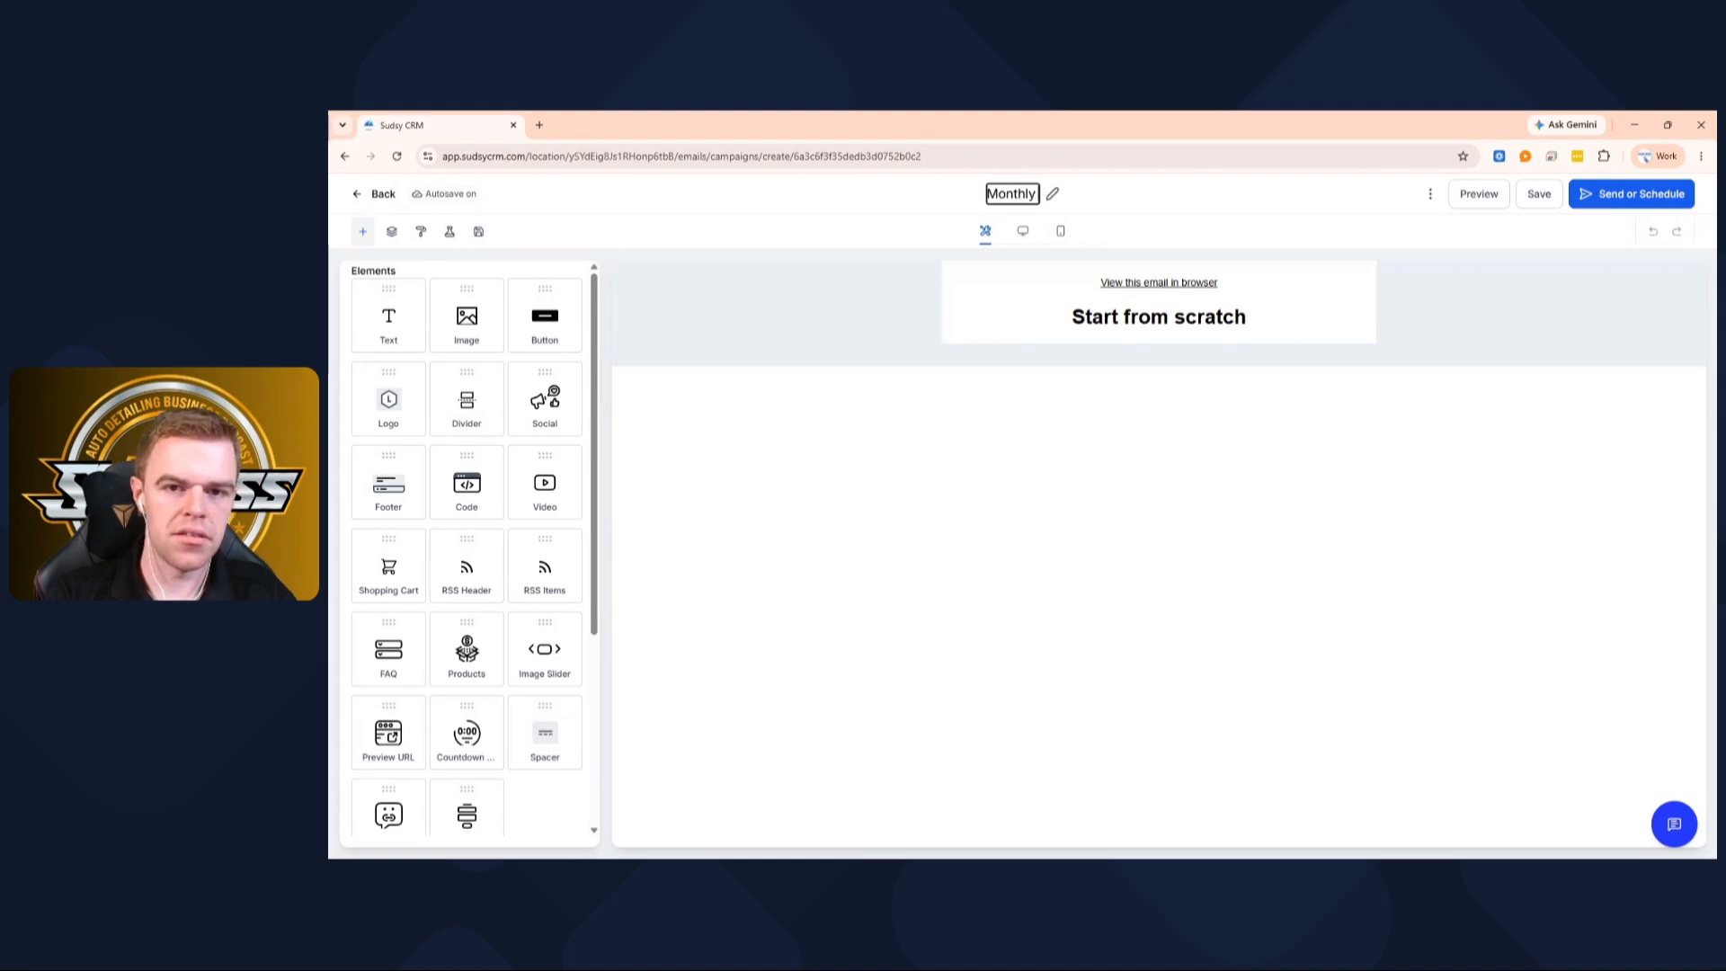
pyautogui.write(' Newsletter')
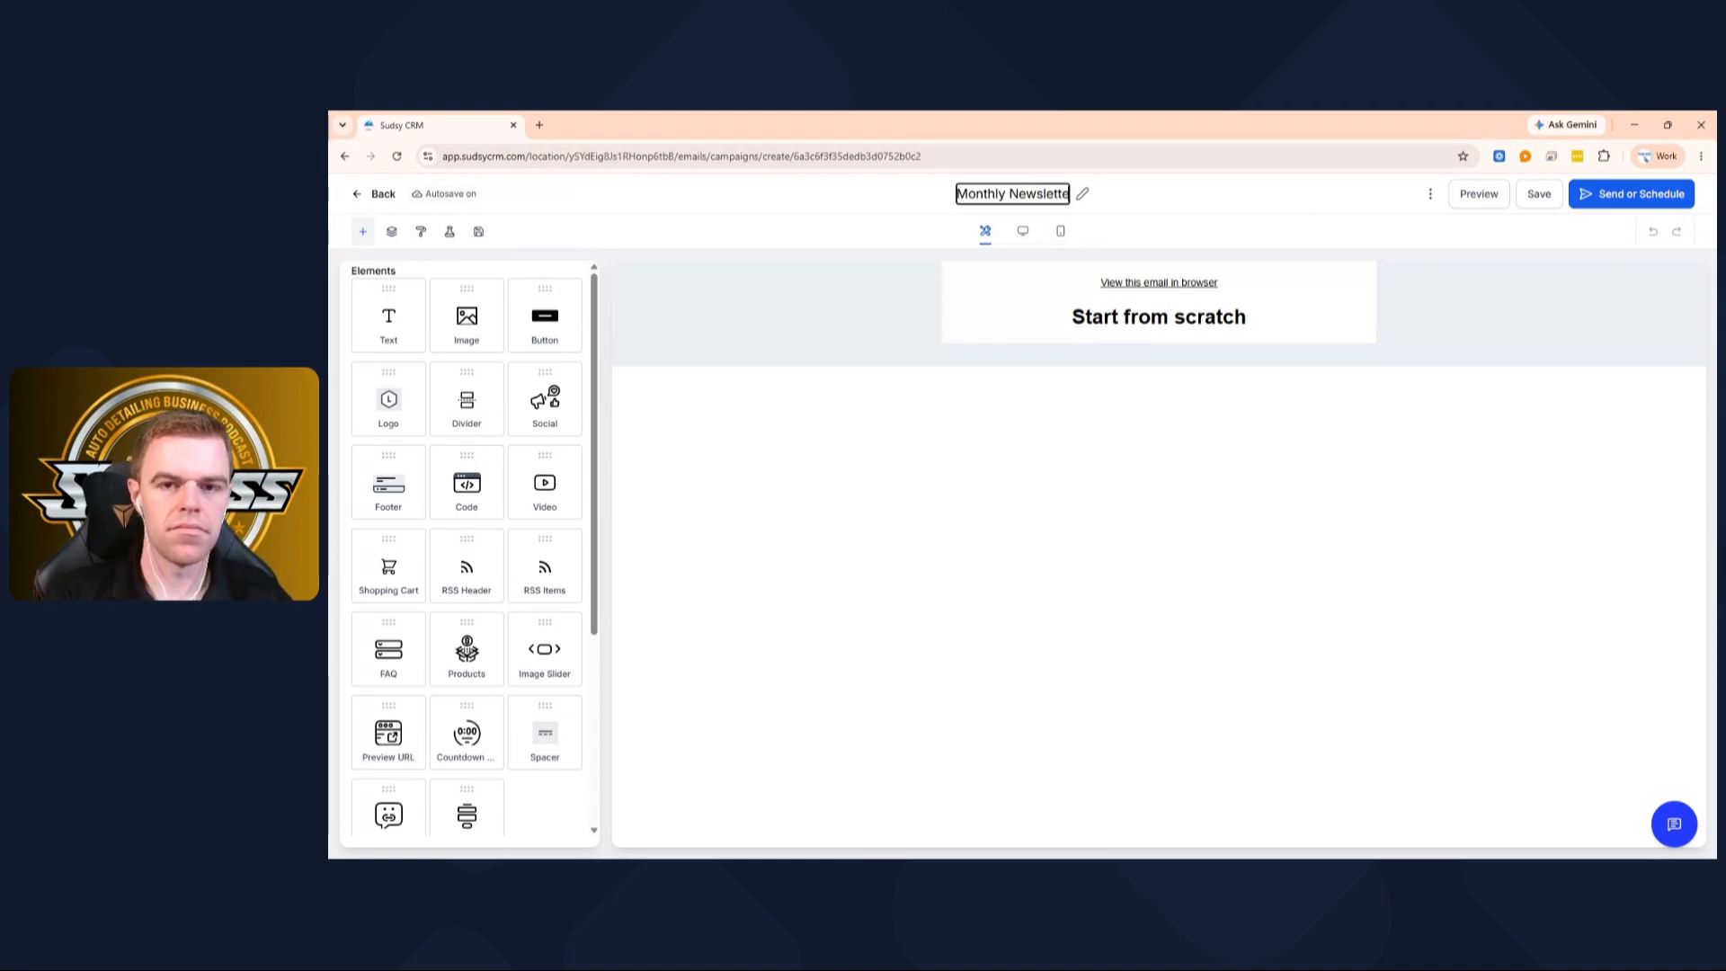
pyautogui.click(1209, 202)
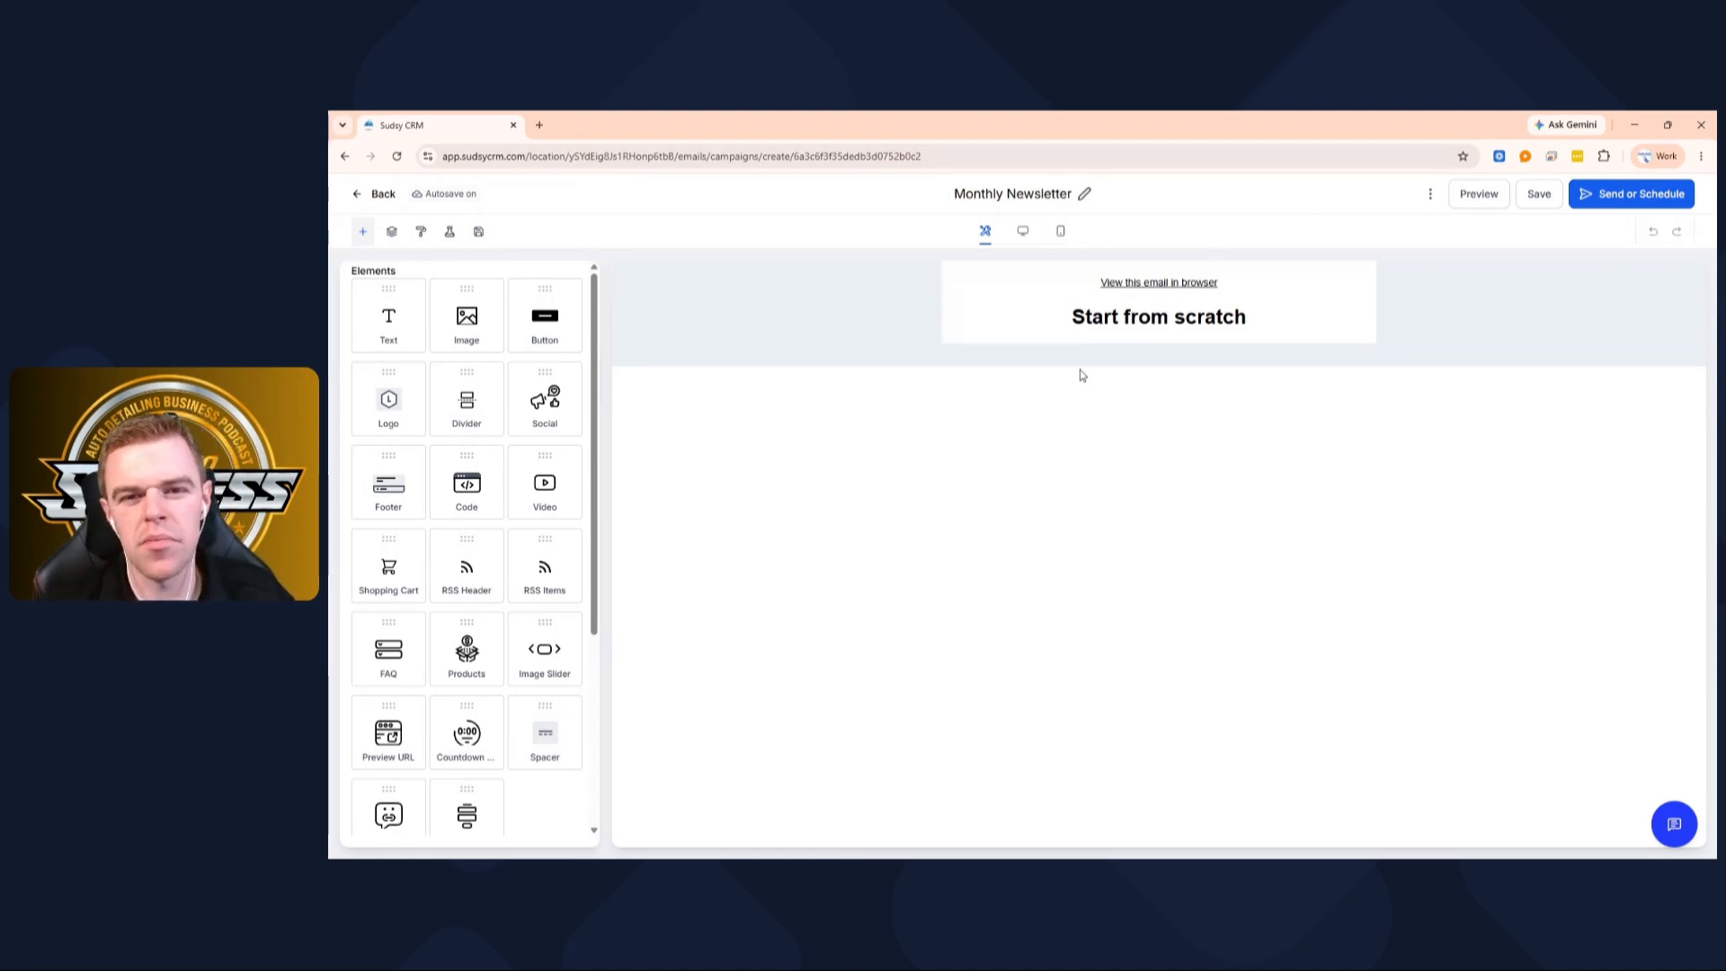
# Replace the 'Start from scratch' heading with 'What's New In July'
pyautogui.moveTo(1248, 318); pyautogui.dragTo(1071, 318)
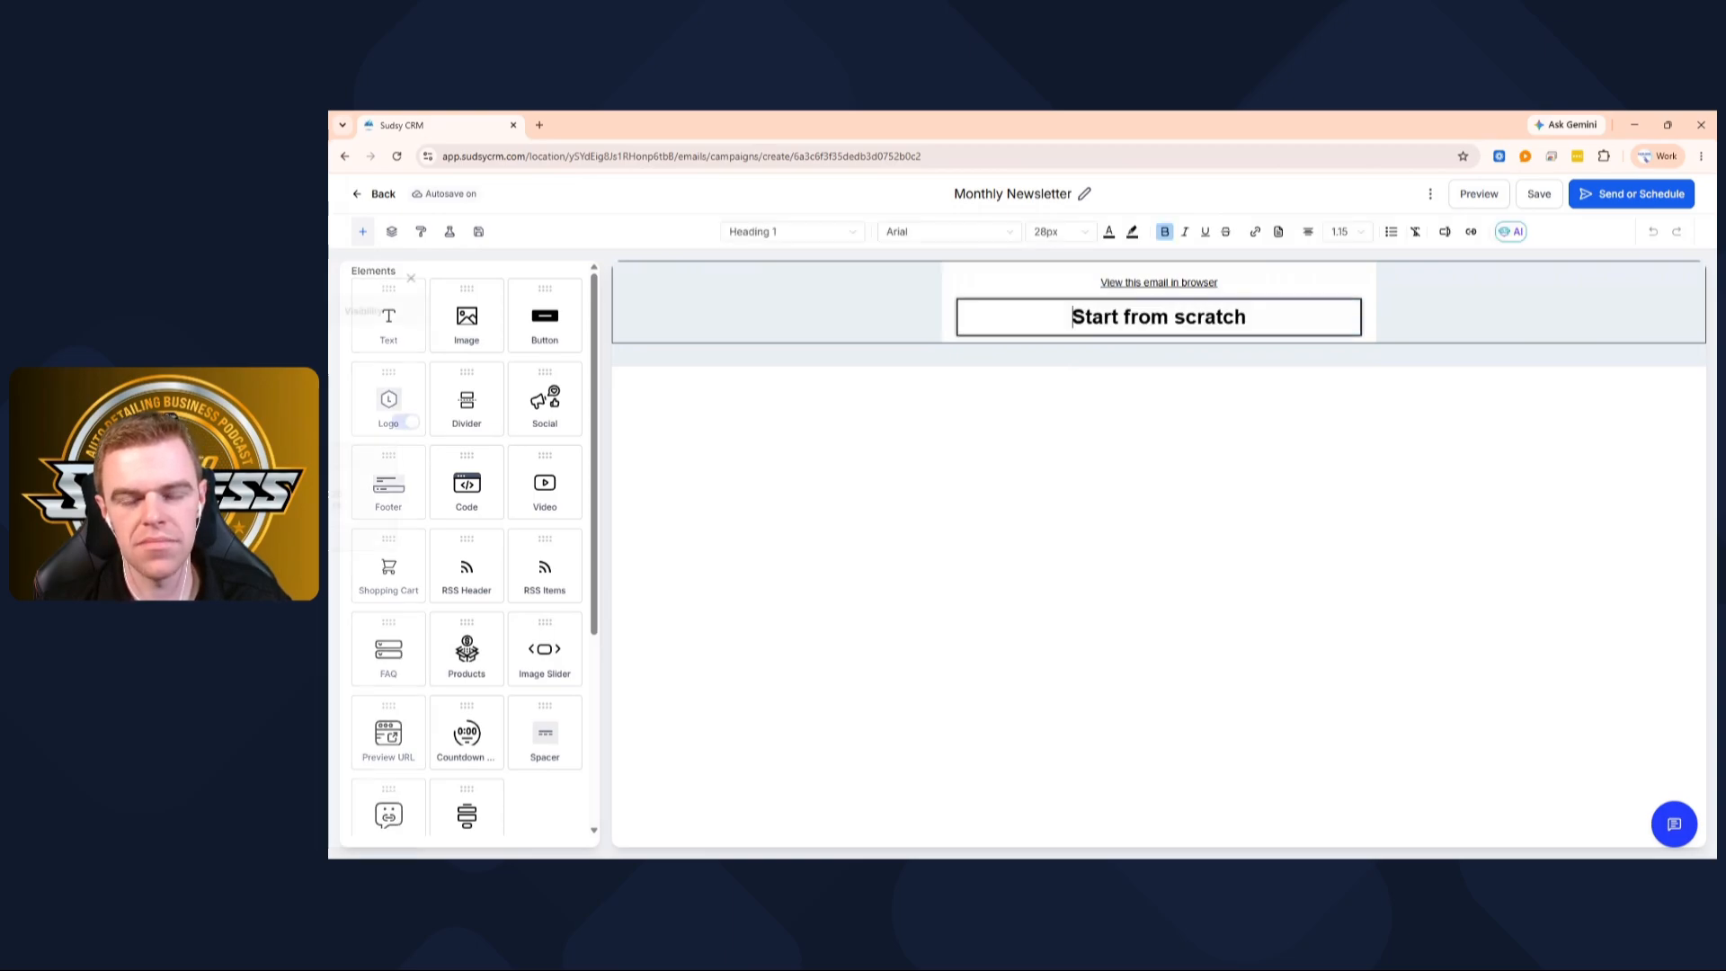
pyautogui.moveTo(1247, 318); pyautogui.dragTo(1086, 317)
pyautogui.click(1073, 318)
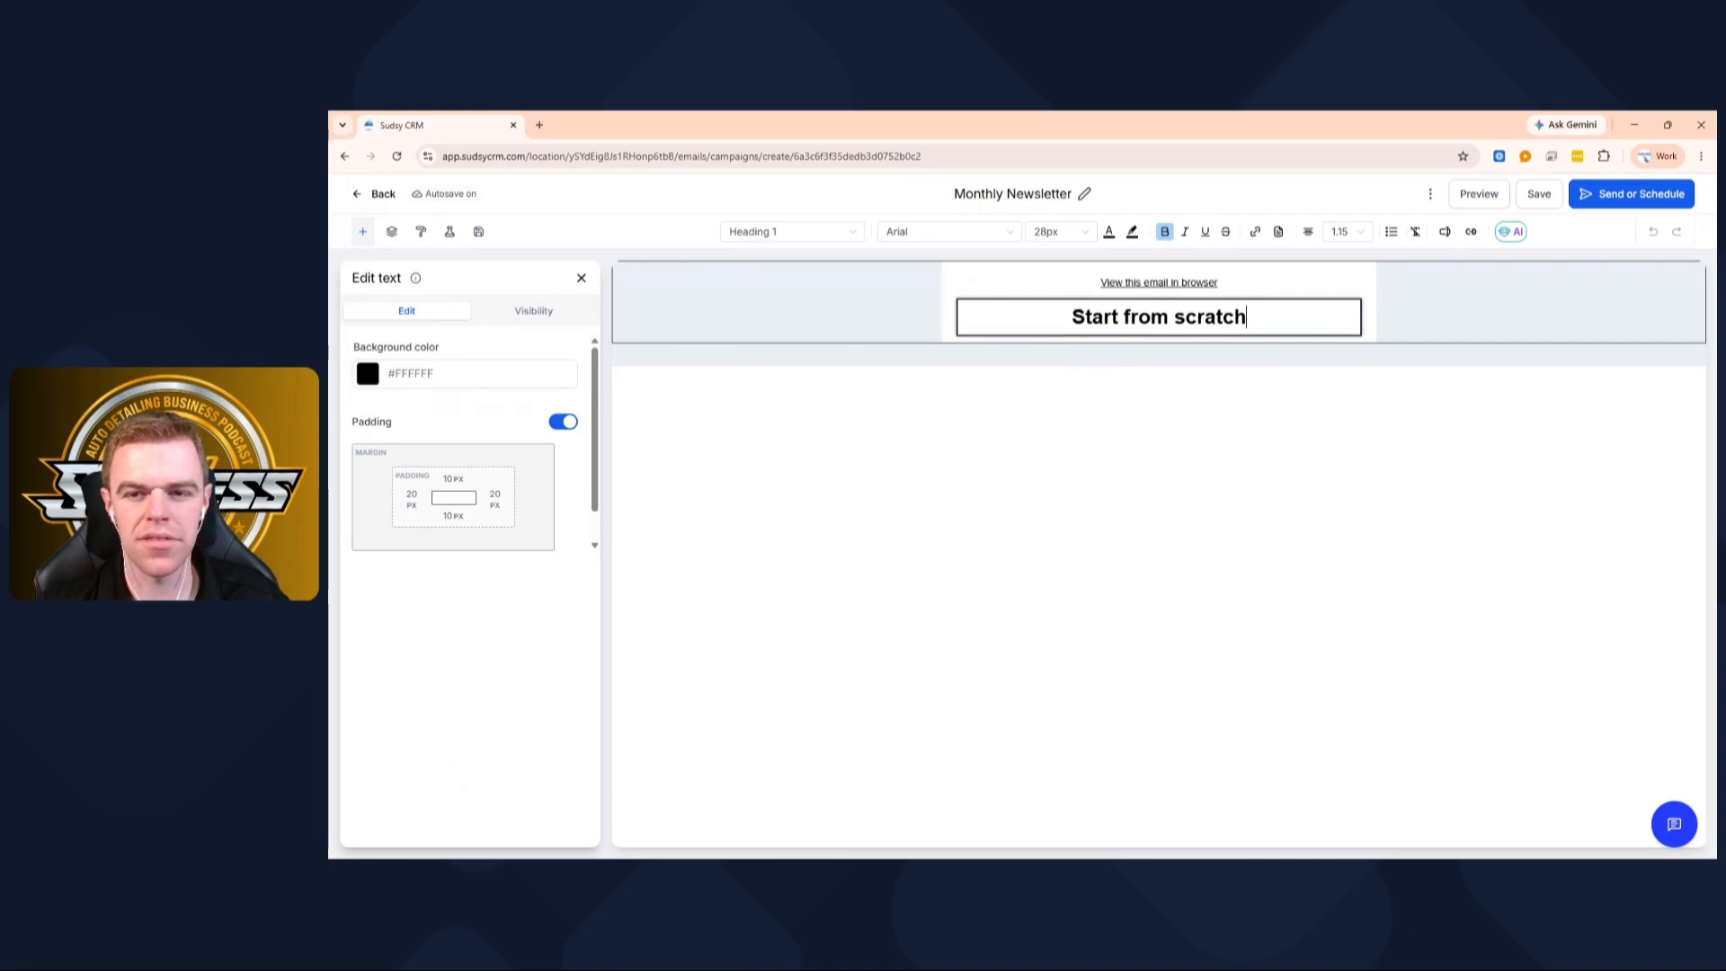
pyautogui.press('BackSpace')
pyautogui.press('BackSpace')
pyautogui.press('BackSpace')
pyautogui.press('BackSpace')
pyautogui.press('BackSpace')
pyautogui.press('BackSpace')
pyautogui.press('BackSpace')
pyautogui.press('BackSpace')
pyautogui.press('BackSpace')
pyautogui.press('BackSpace')
pyautogui.press('BackSpace')
pyautogui.press('BackSpace')
pyautogui.press('BackSpace')
pyautogui.press('BackSpace')
pyautogui.press('BackSpace')
pyautogui.press('BackSpace')
pyautogui.press('BackSpace')
pyautogui.press('BackSpace')
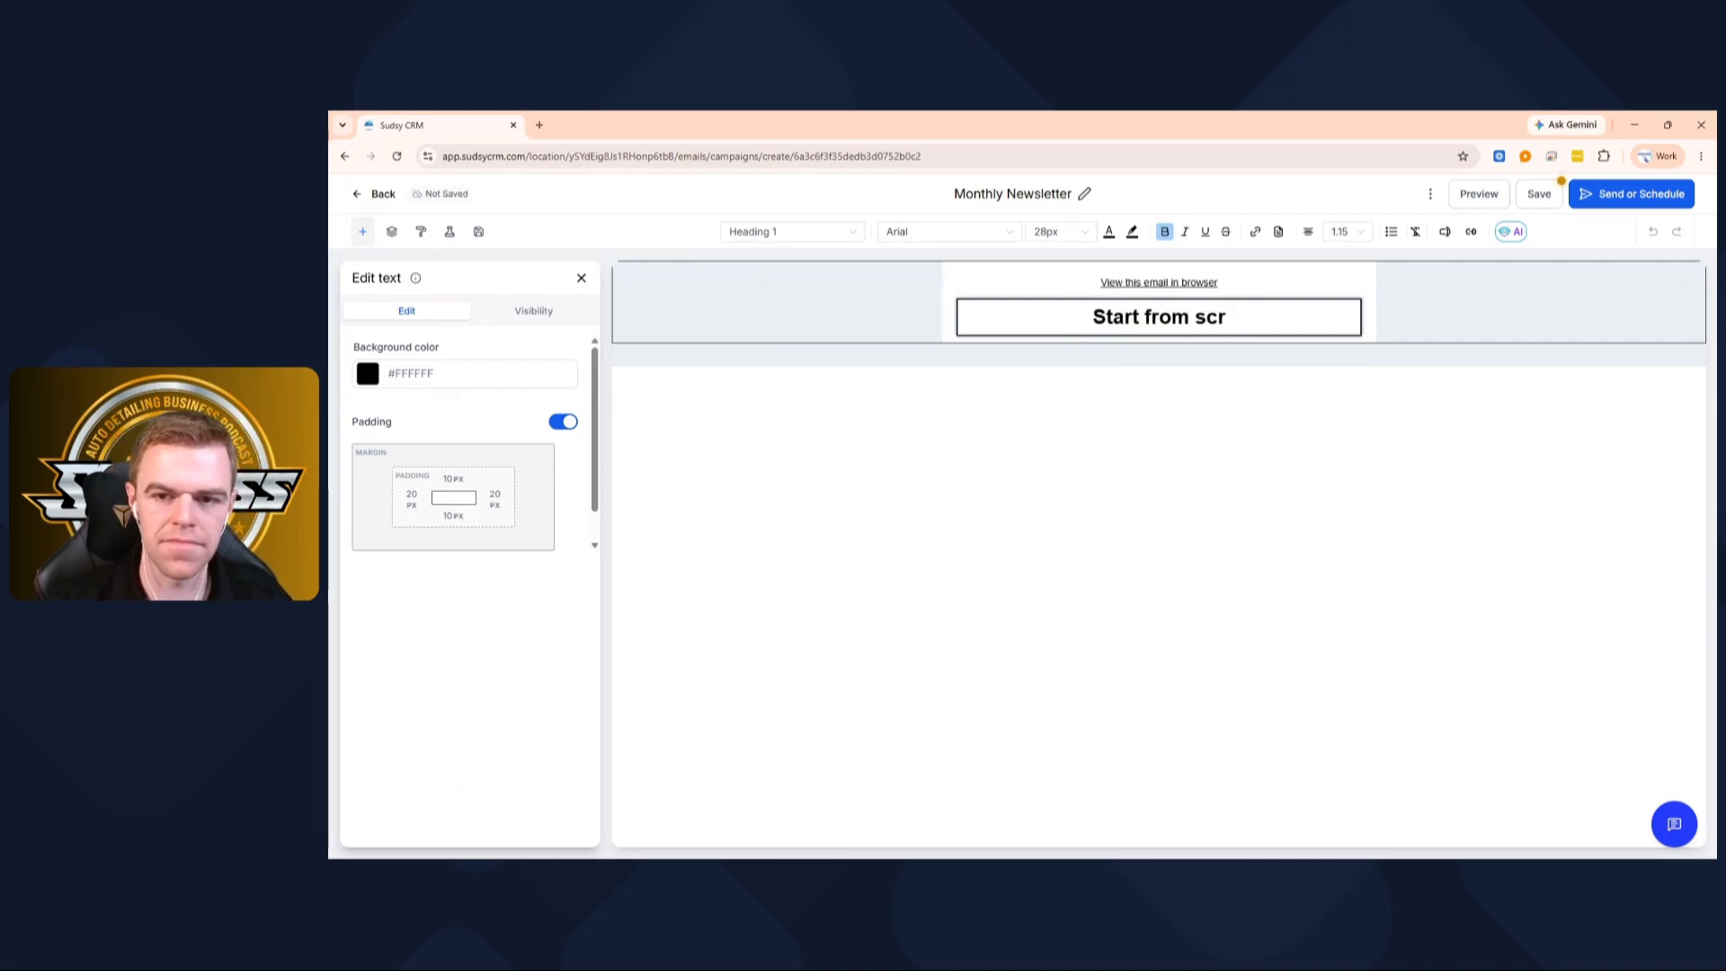
pyautogui.write('W')
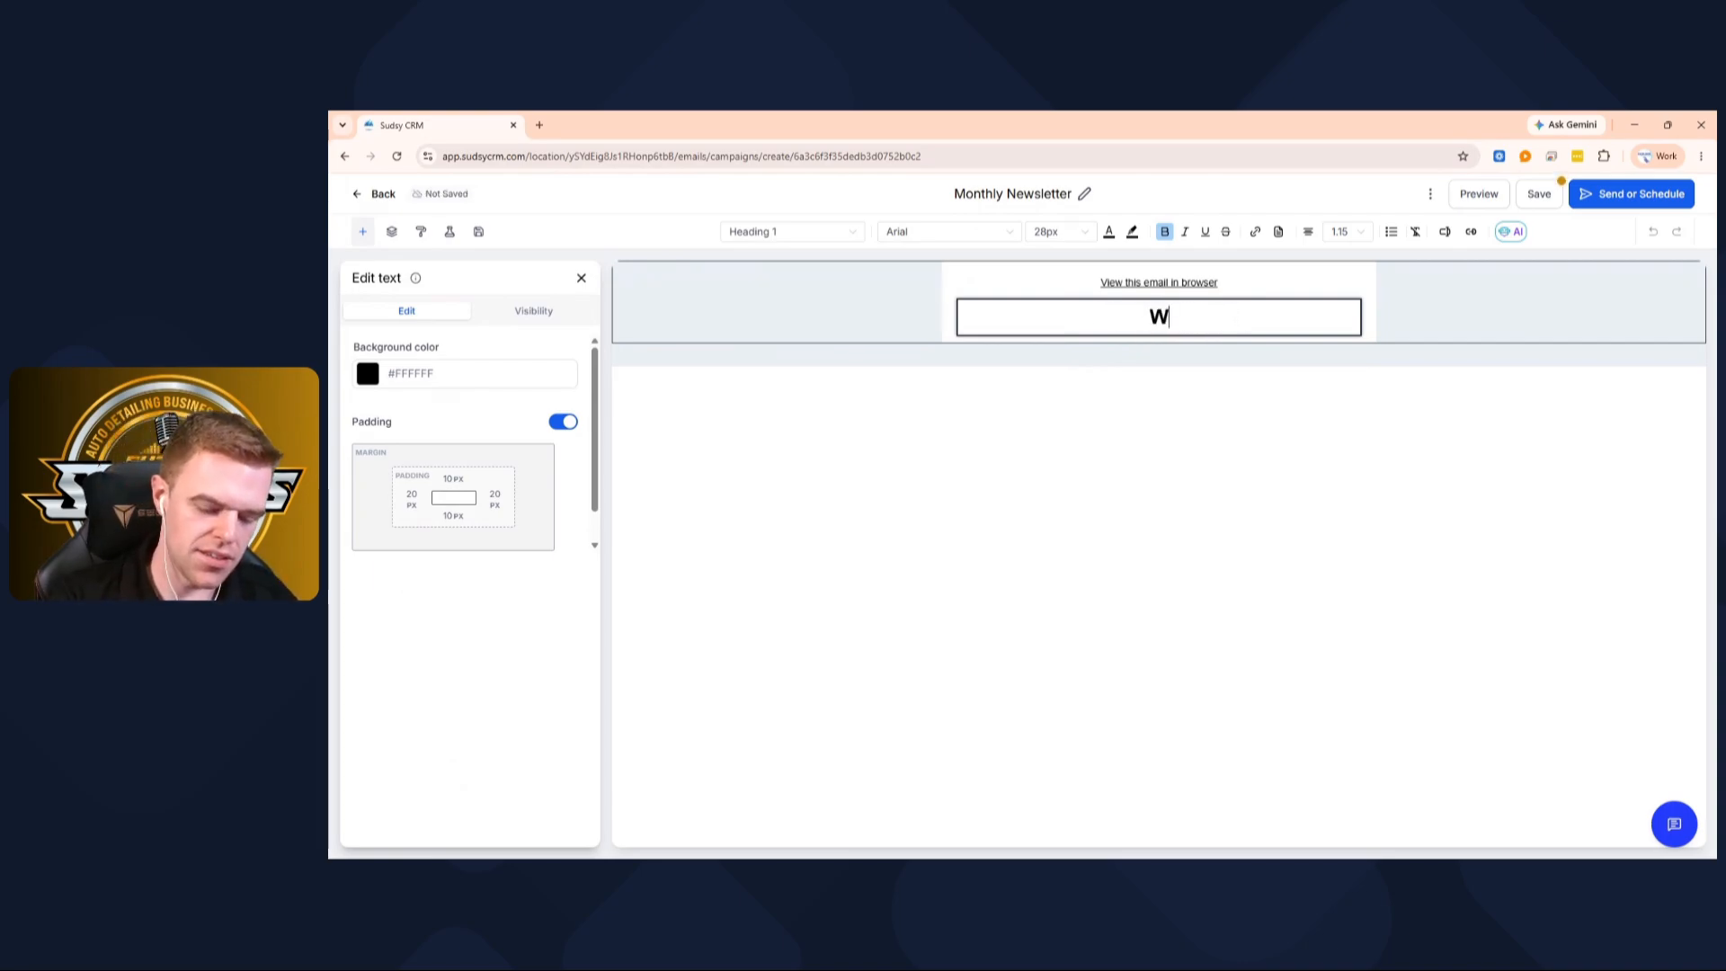
pyautogui.write("hat's New ")
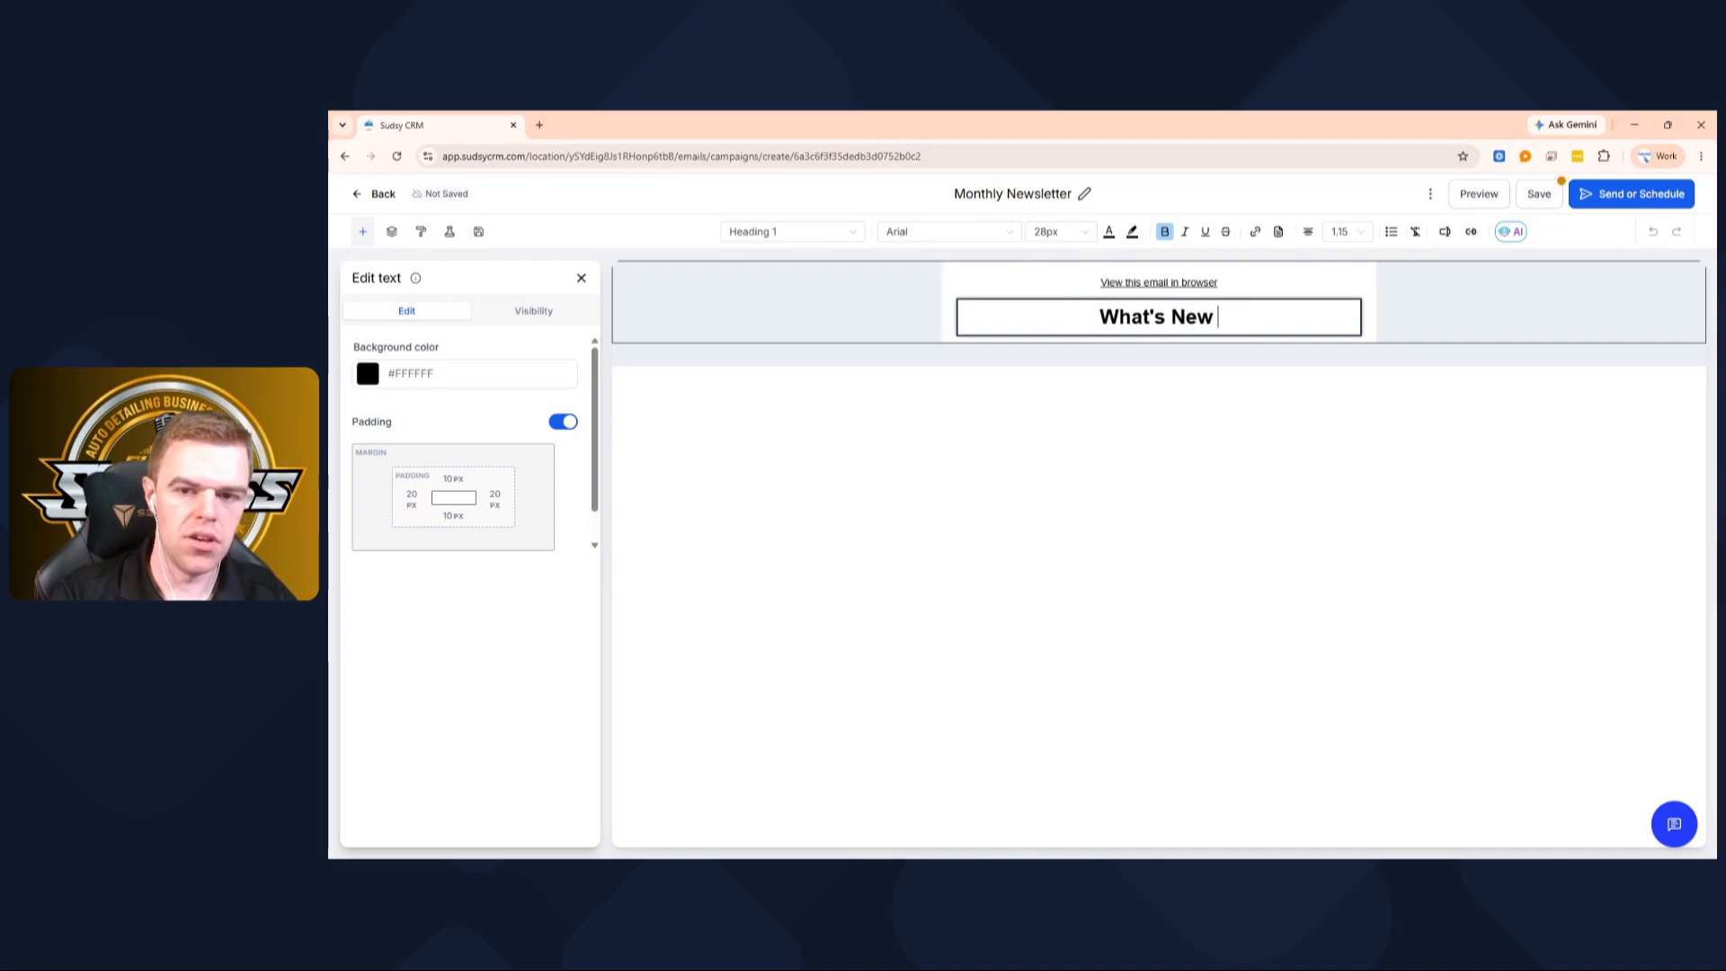
pyautogui.write('In July')
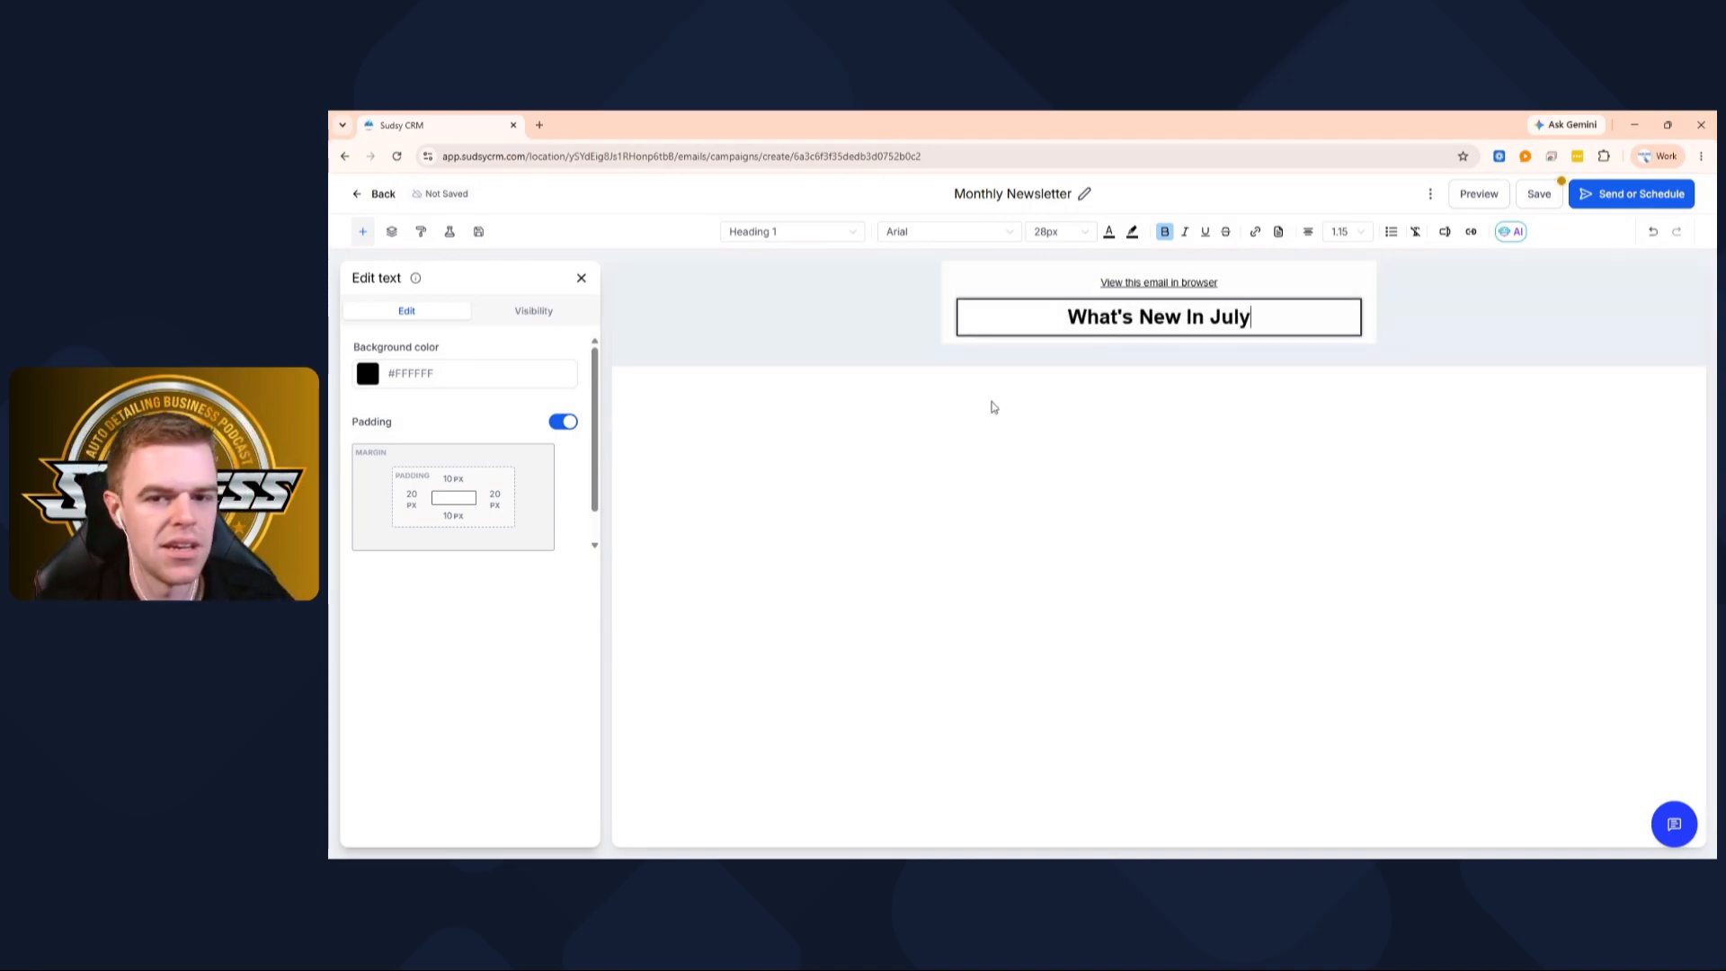
pyautogui.click(581, 279)
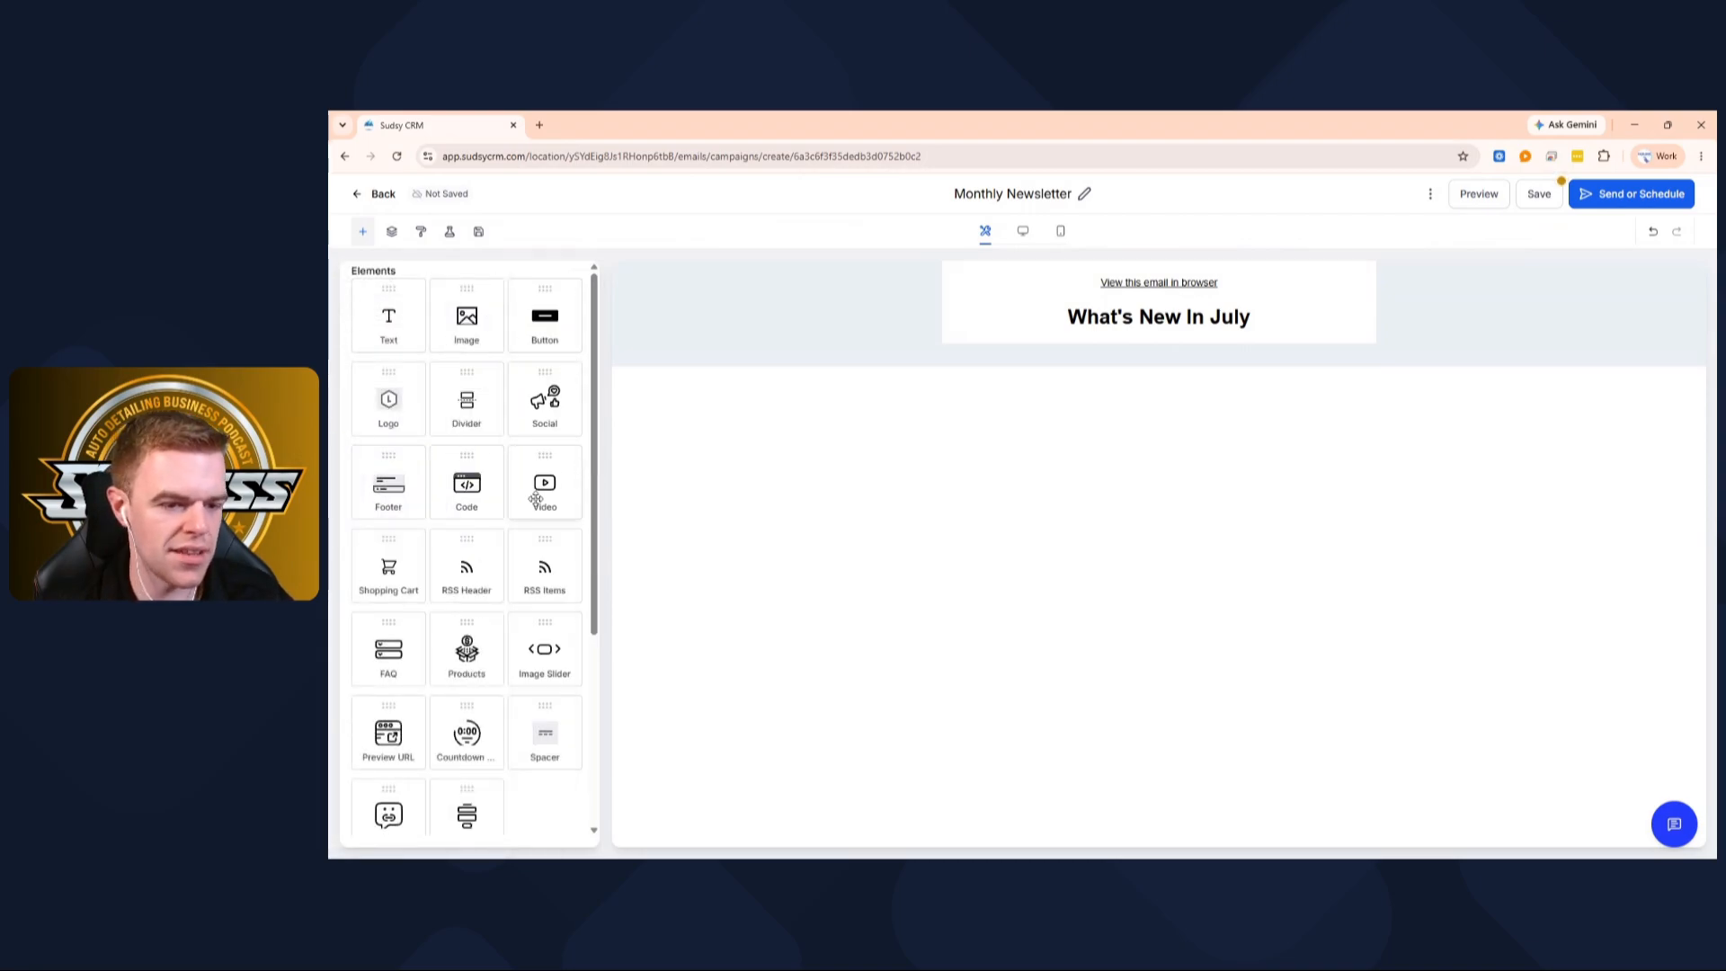
# Add a divider line under the heading and set its colour to black (#000000)
pyautogui.scroll(-3, 540, 494)
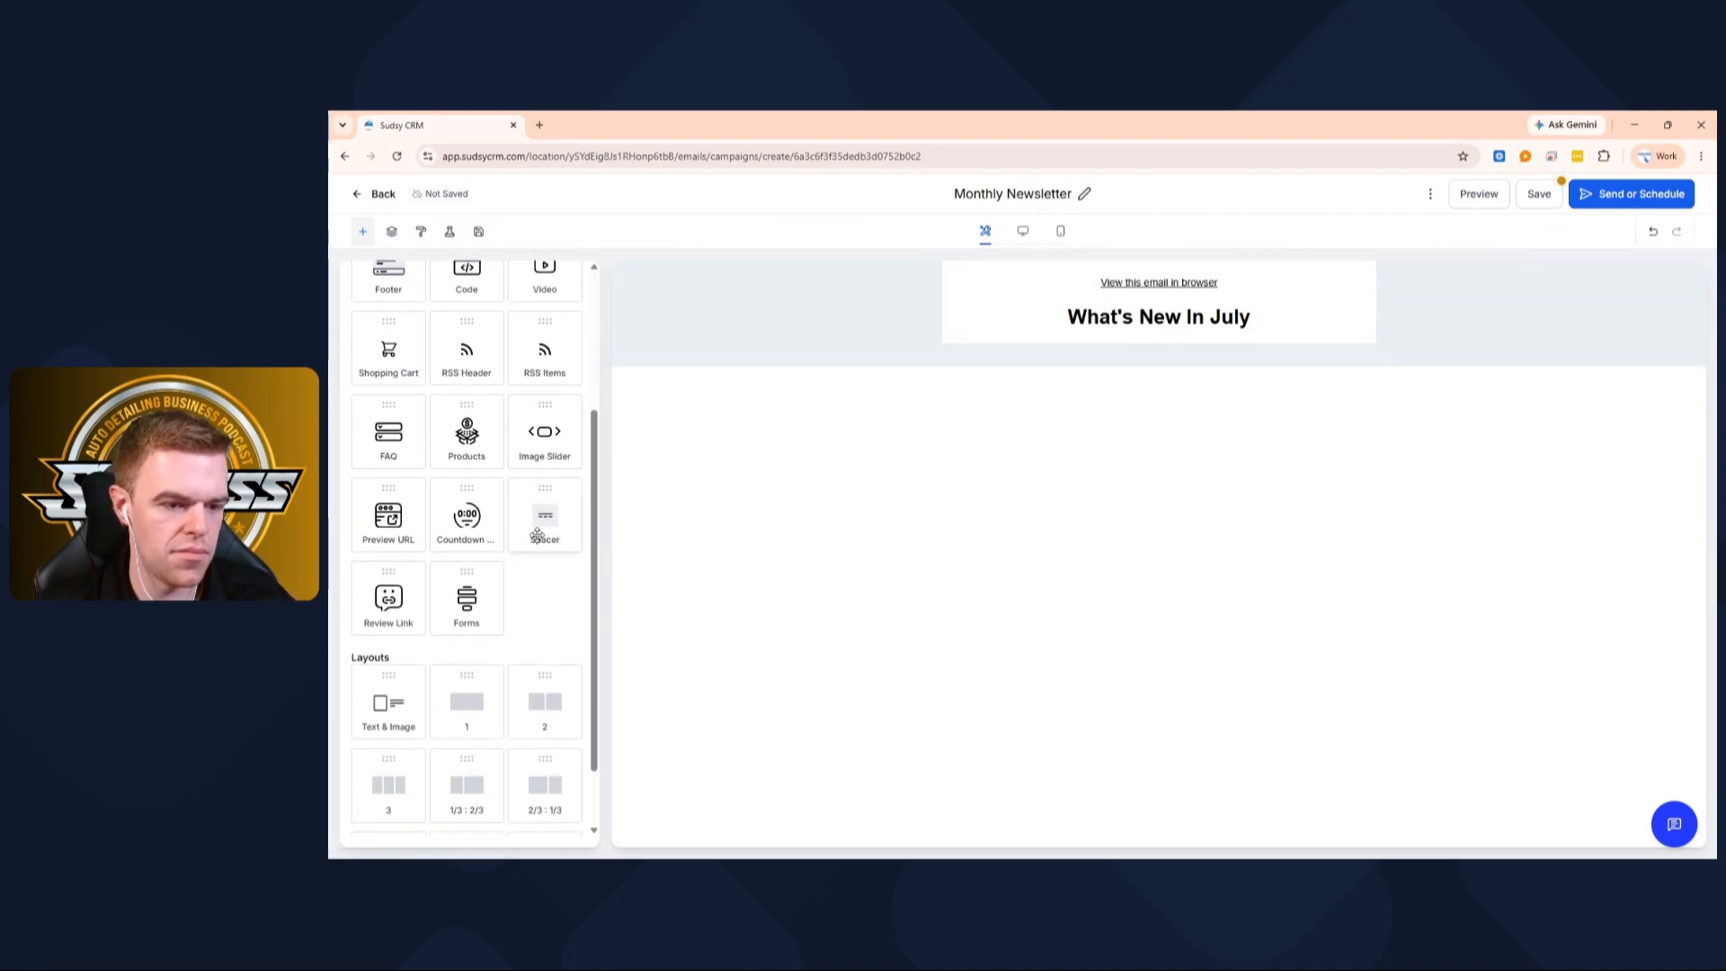
pyautogui.scroll(3, 537, 536)
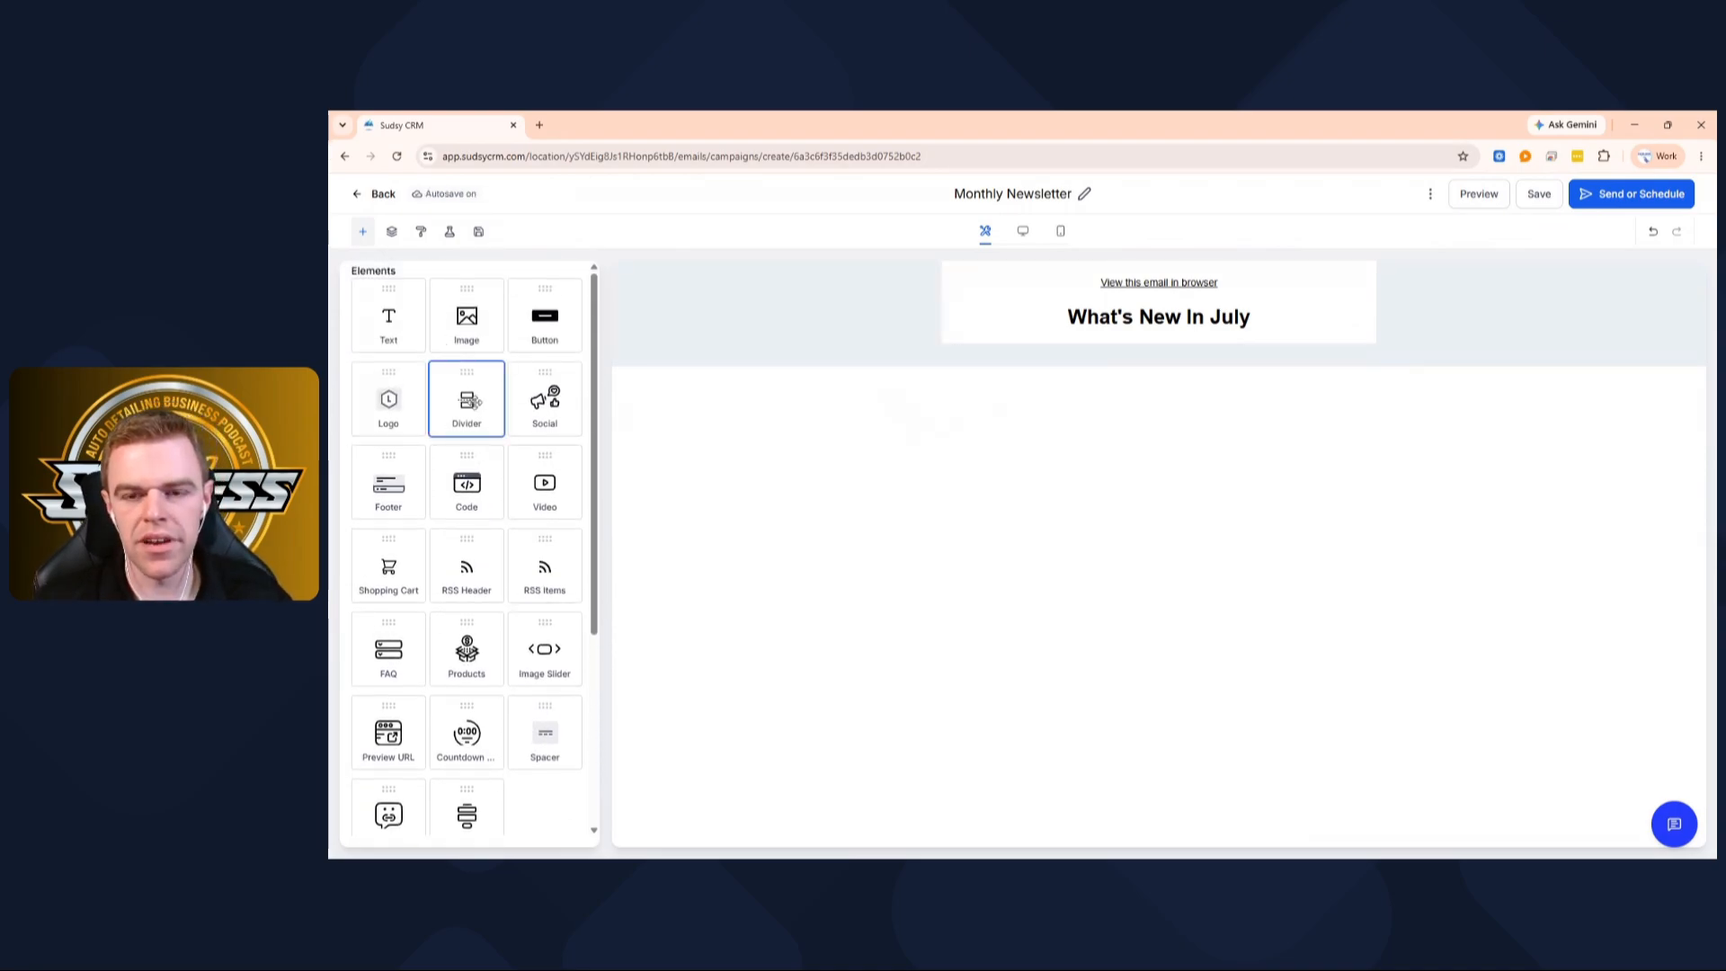
pyautogui.moveTo(467, 400); pyautogui.dragTo(1048, 356)
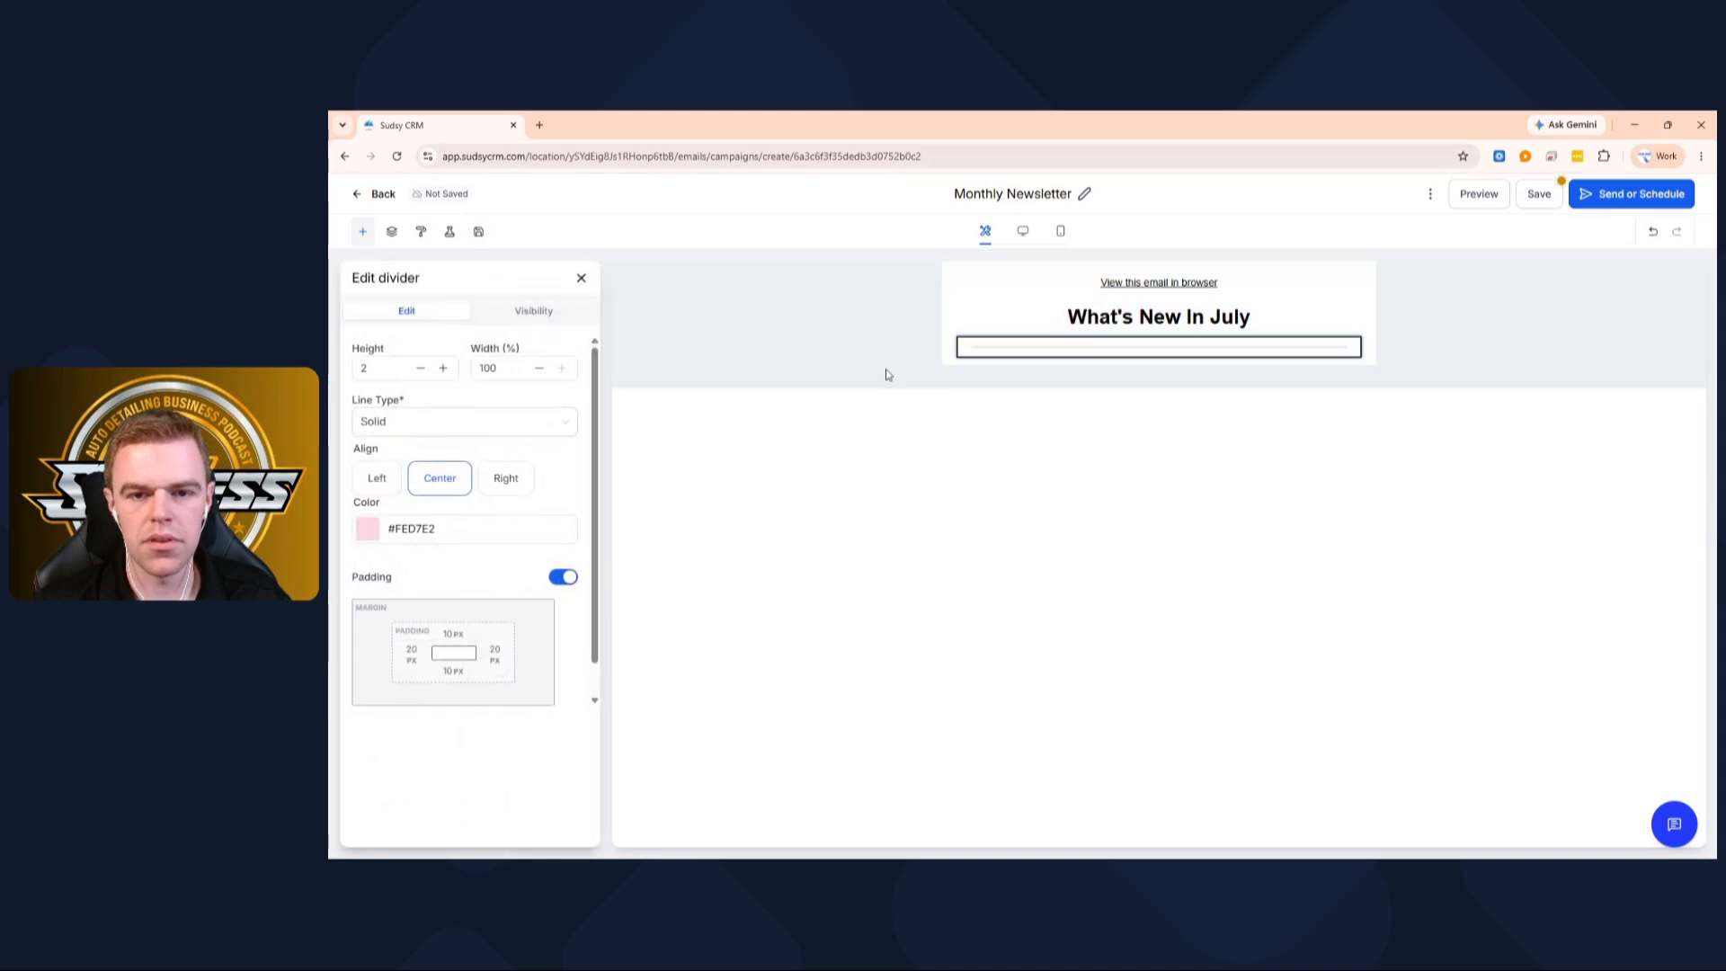
pyautogui.click(643, 425)
pyautogui.click(1022, 342)
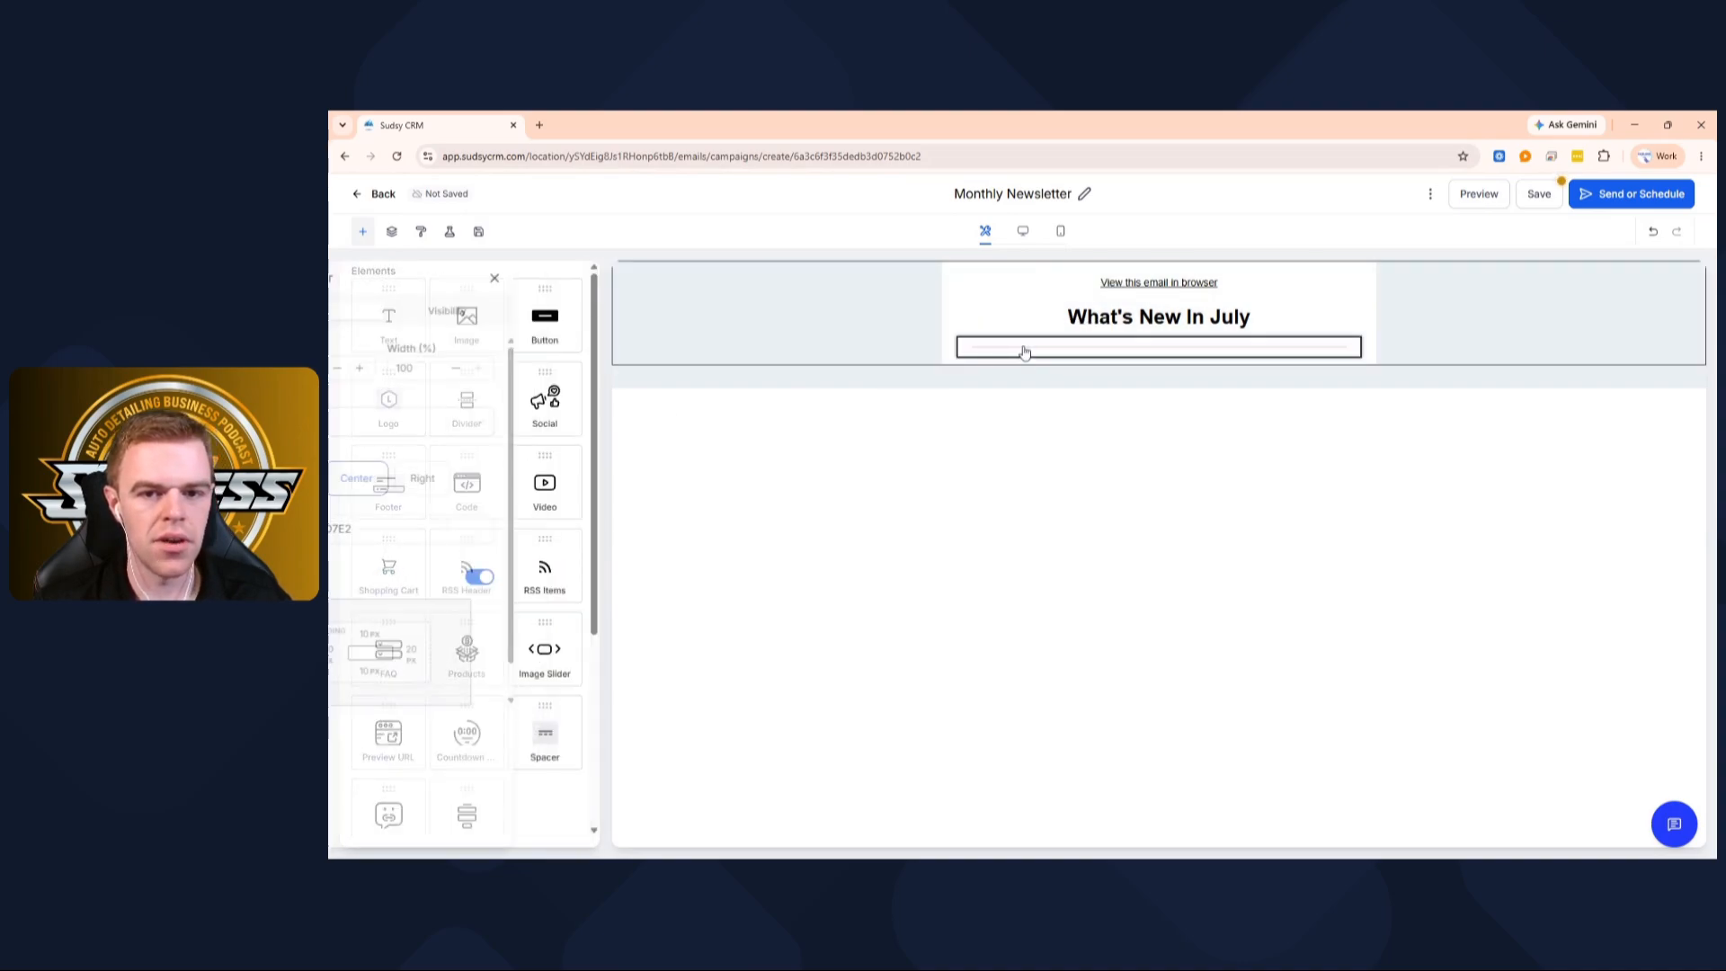
pyautogui.click(374, 532)
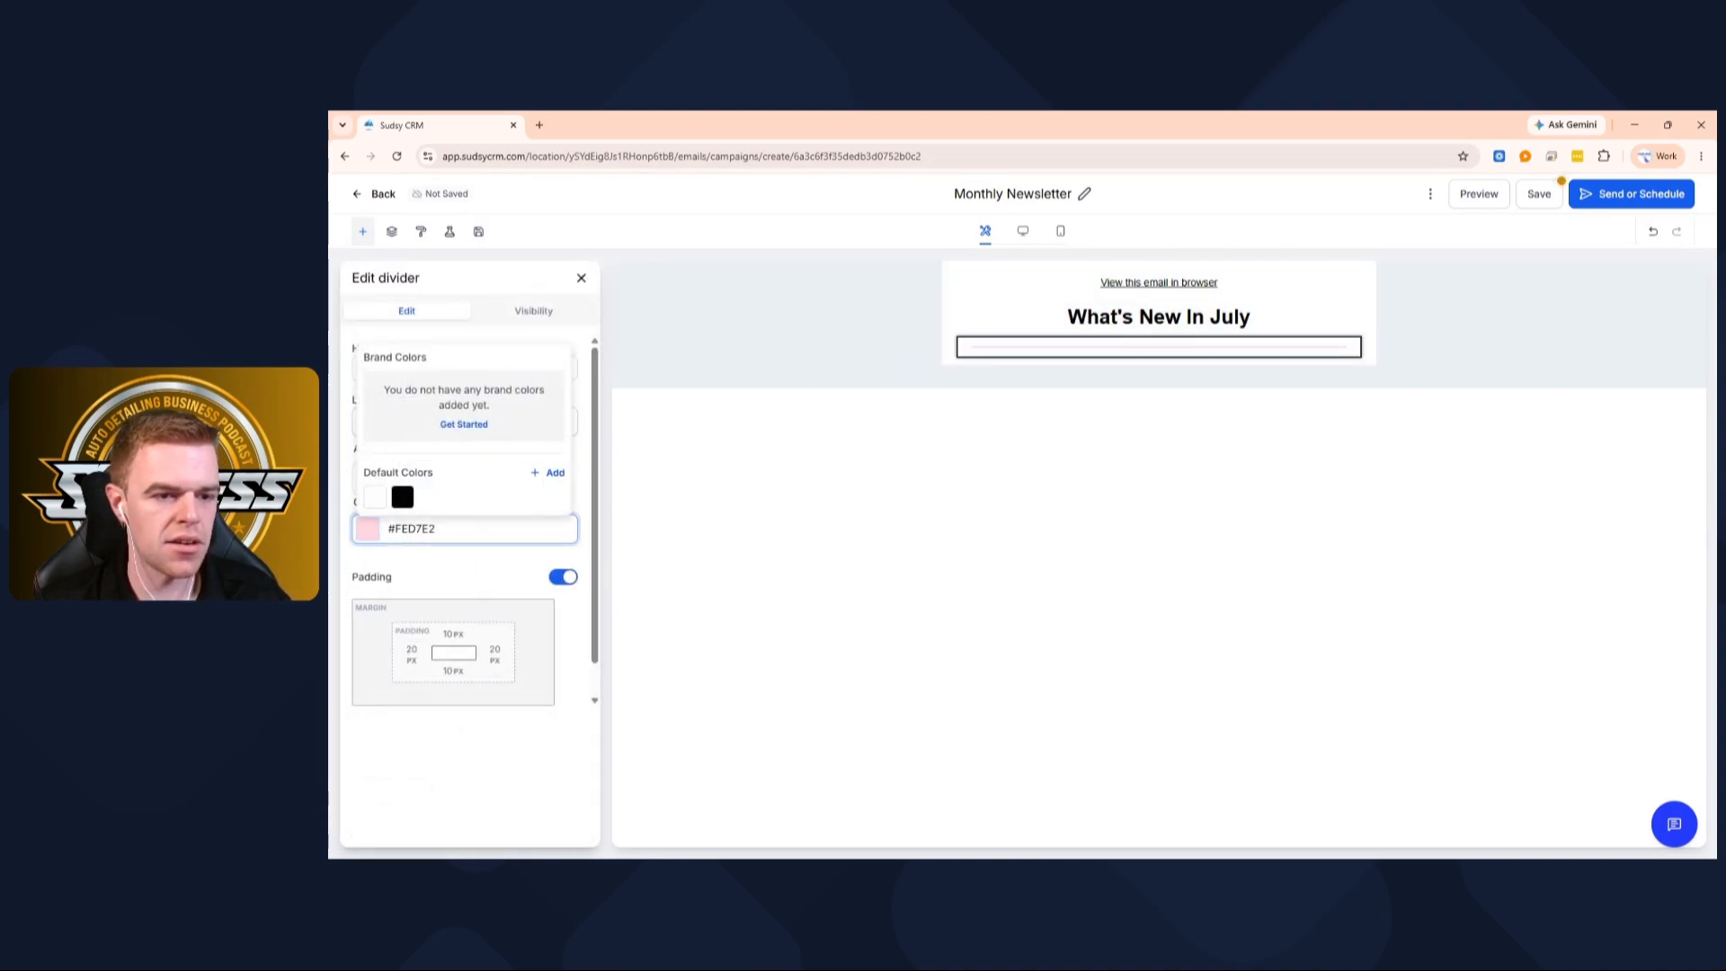
pyautogui.click(402, 496)
pyautogui.click(698, 486)
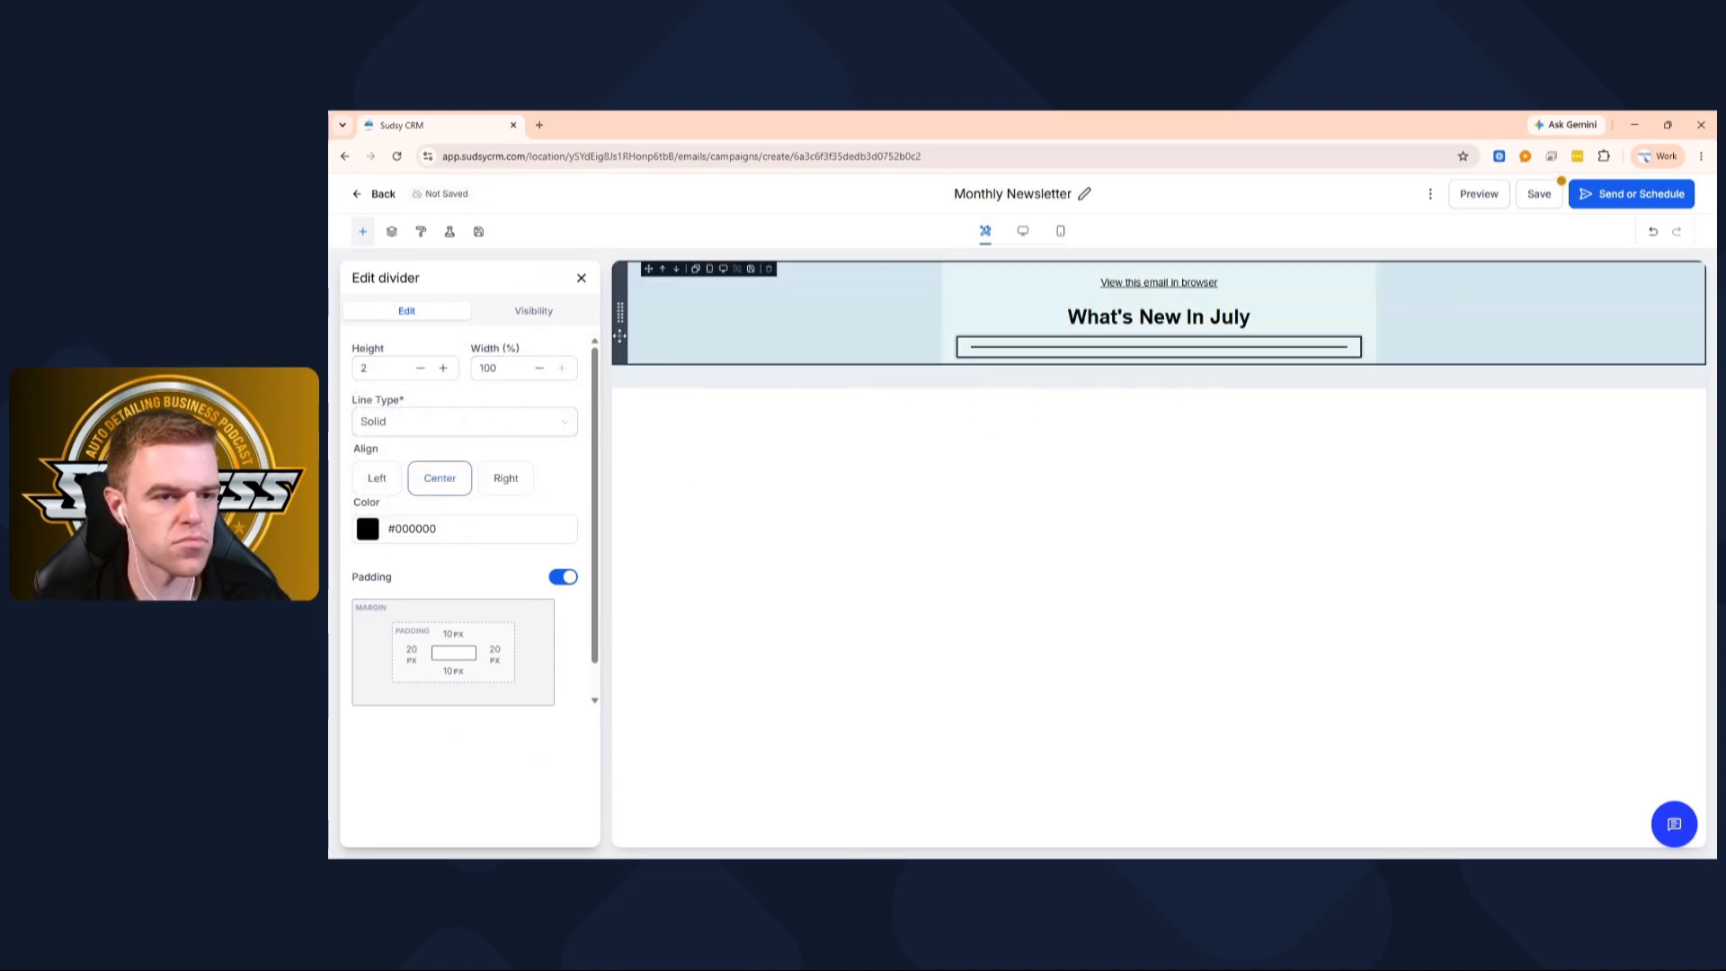
pyautogui.click(581, 278)
# Add an image block, duplicate the divider, and arrange both dividers below the image
pyautogui.click(471, 320)
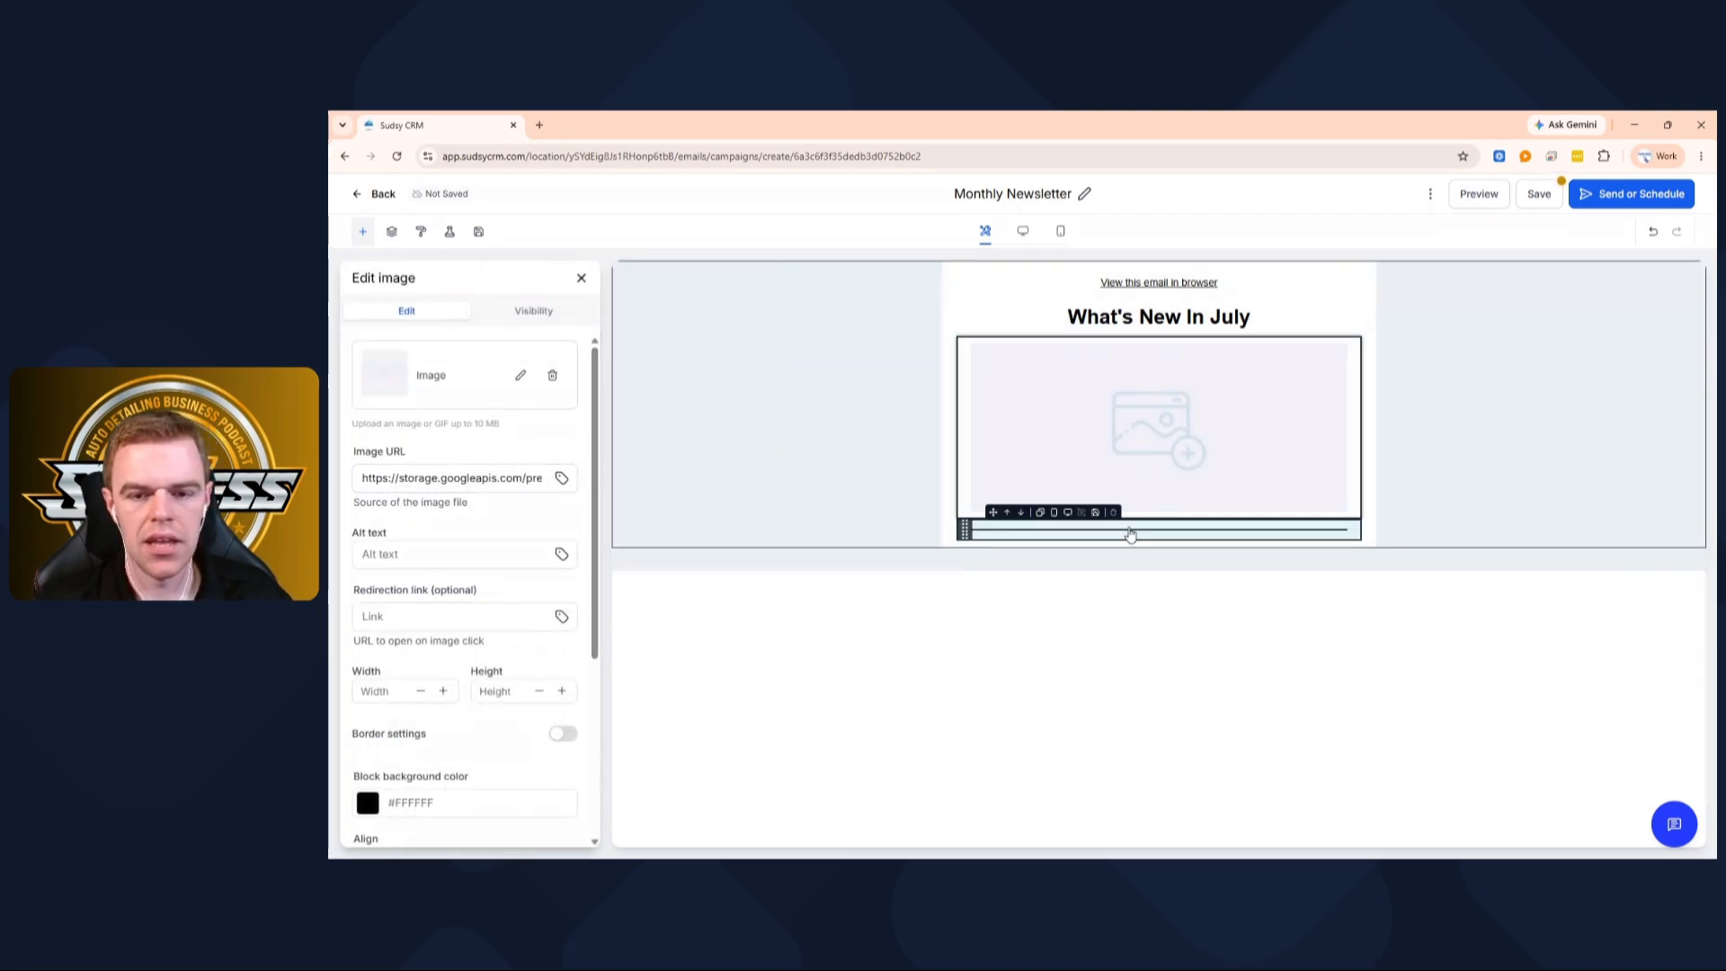
pyautogui.click(1040, 514)
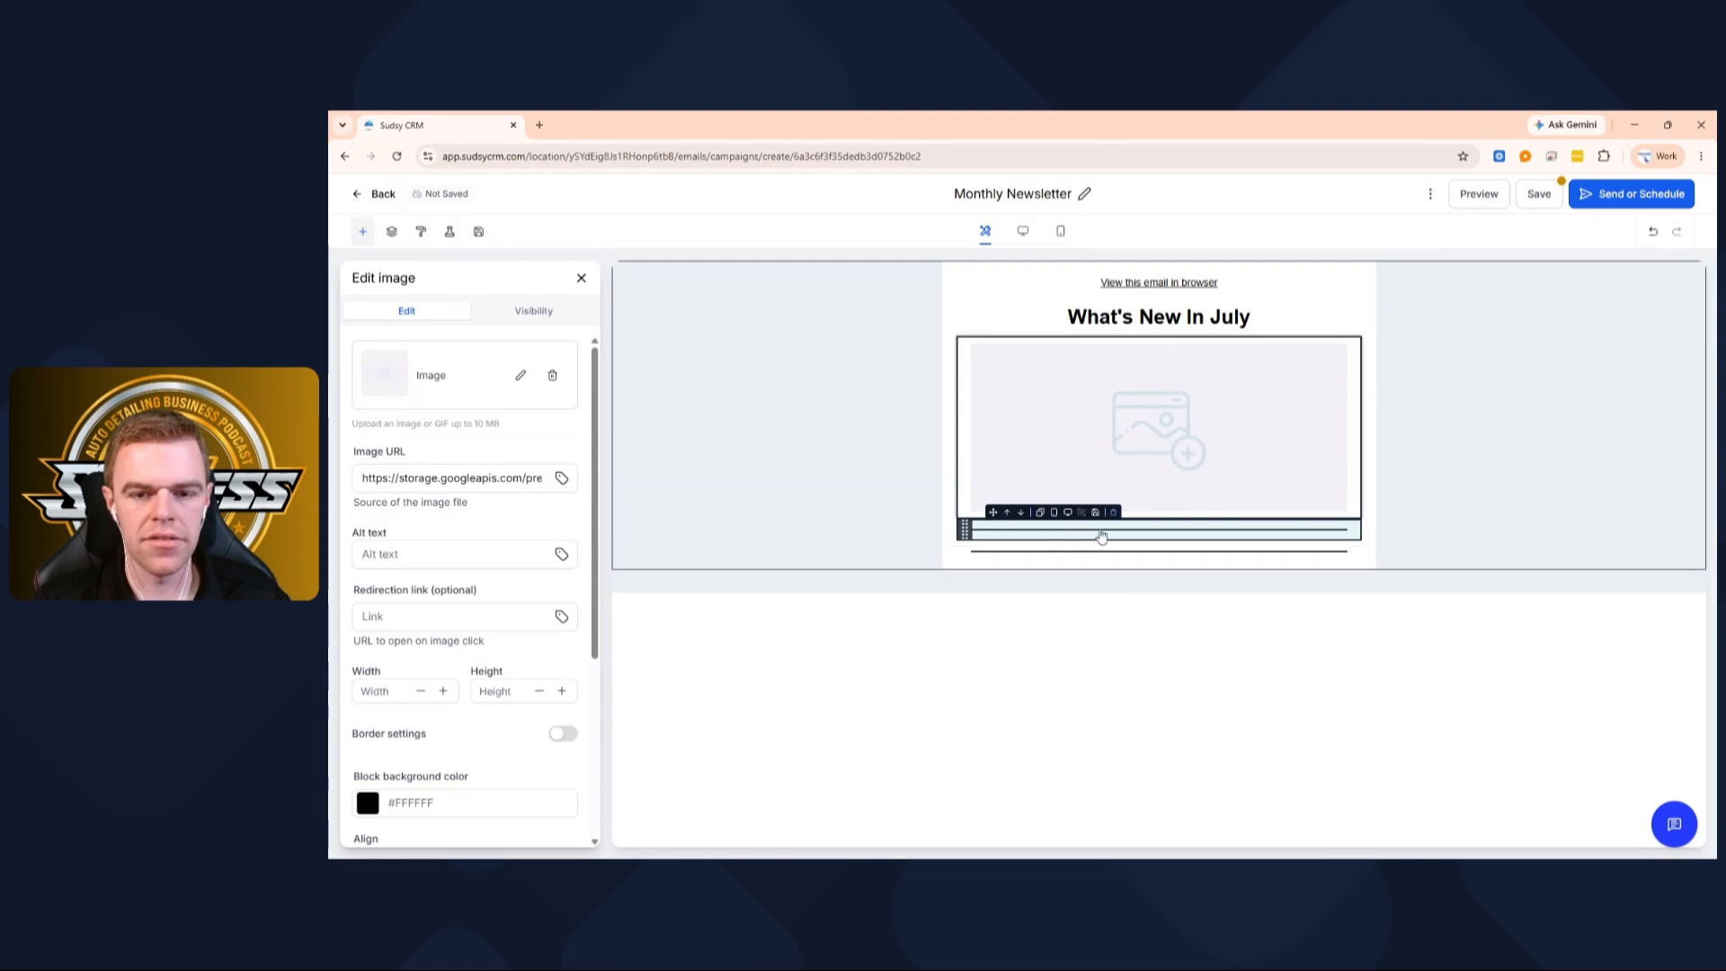
pyautogui.click(1114, 369)
pyautogui.click(980, 550)
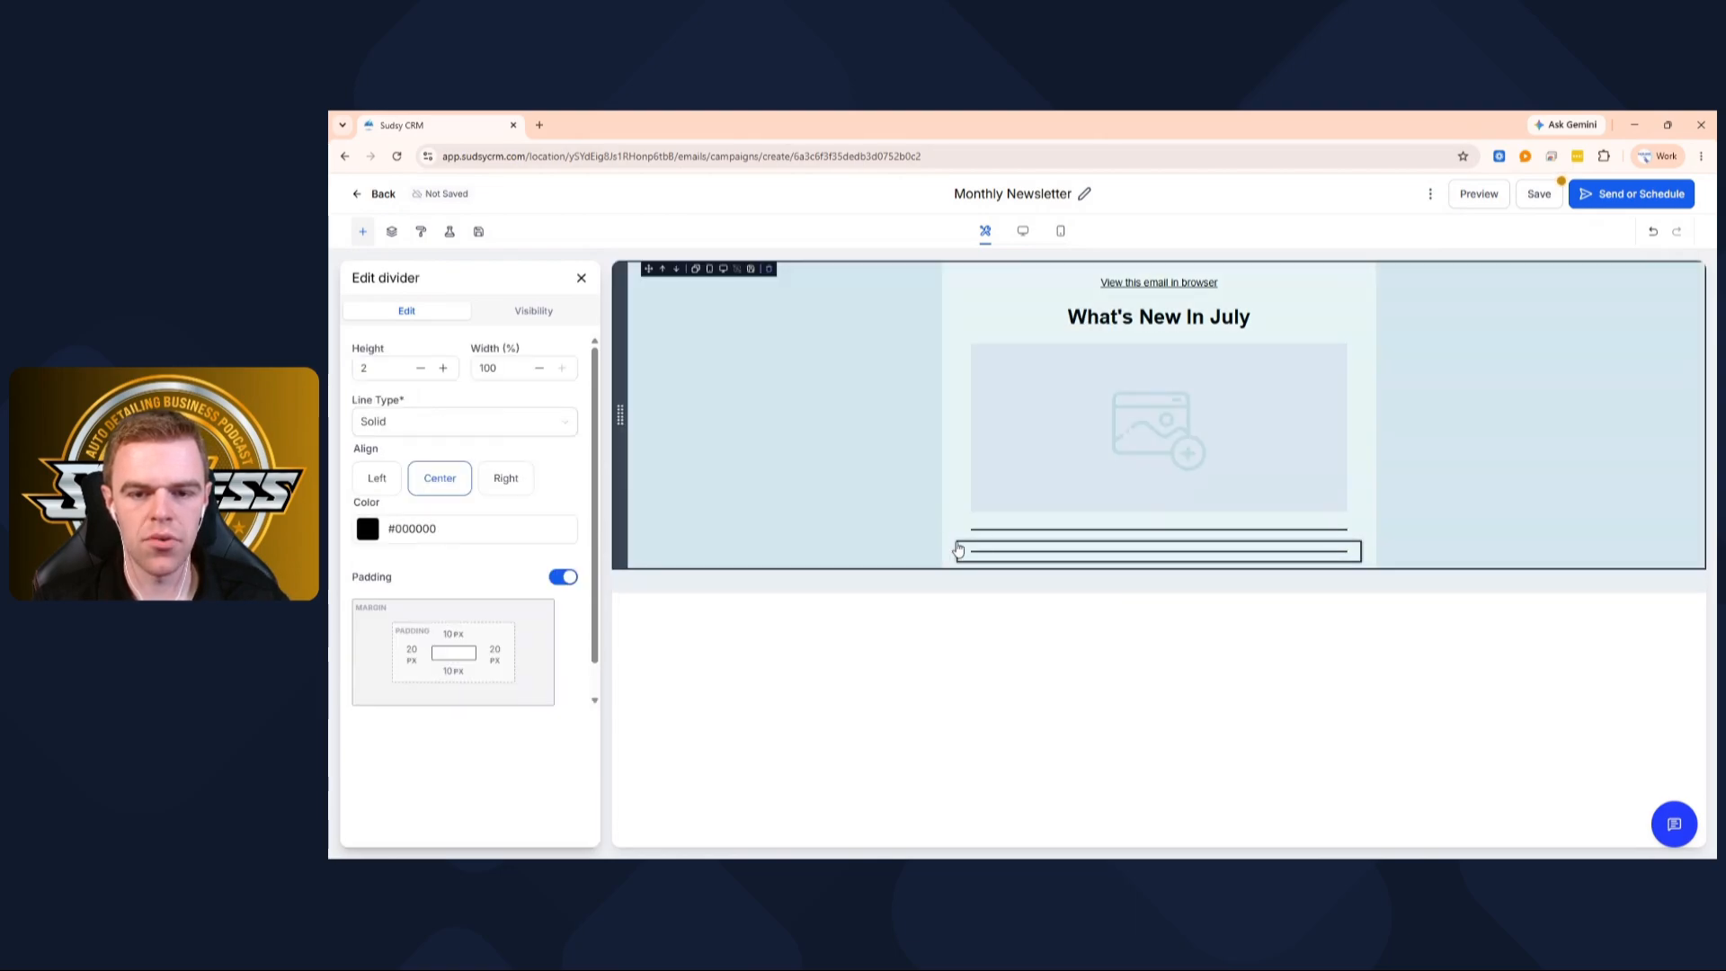
pyautogui.click(983, 559)
pyautogui.moveTo(964, 548); pyautogui.dragTo(963, 348)
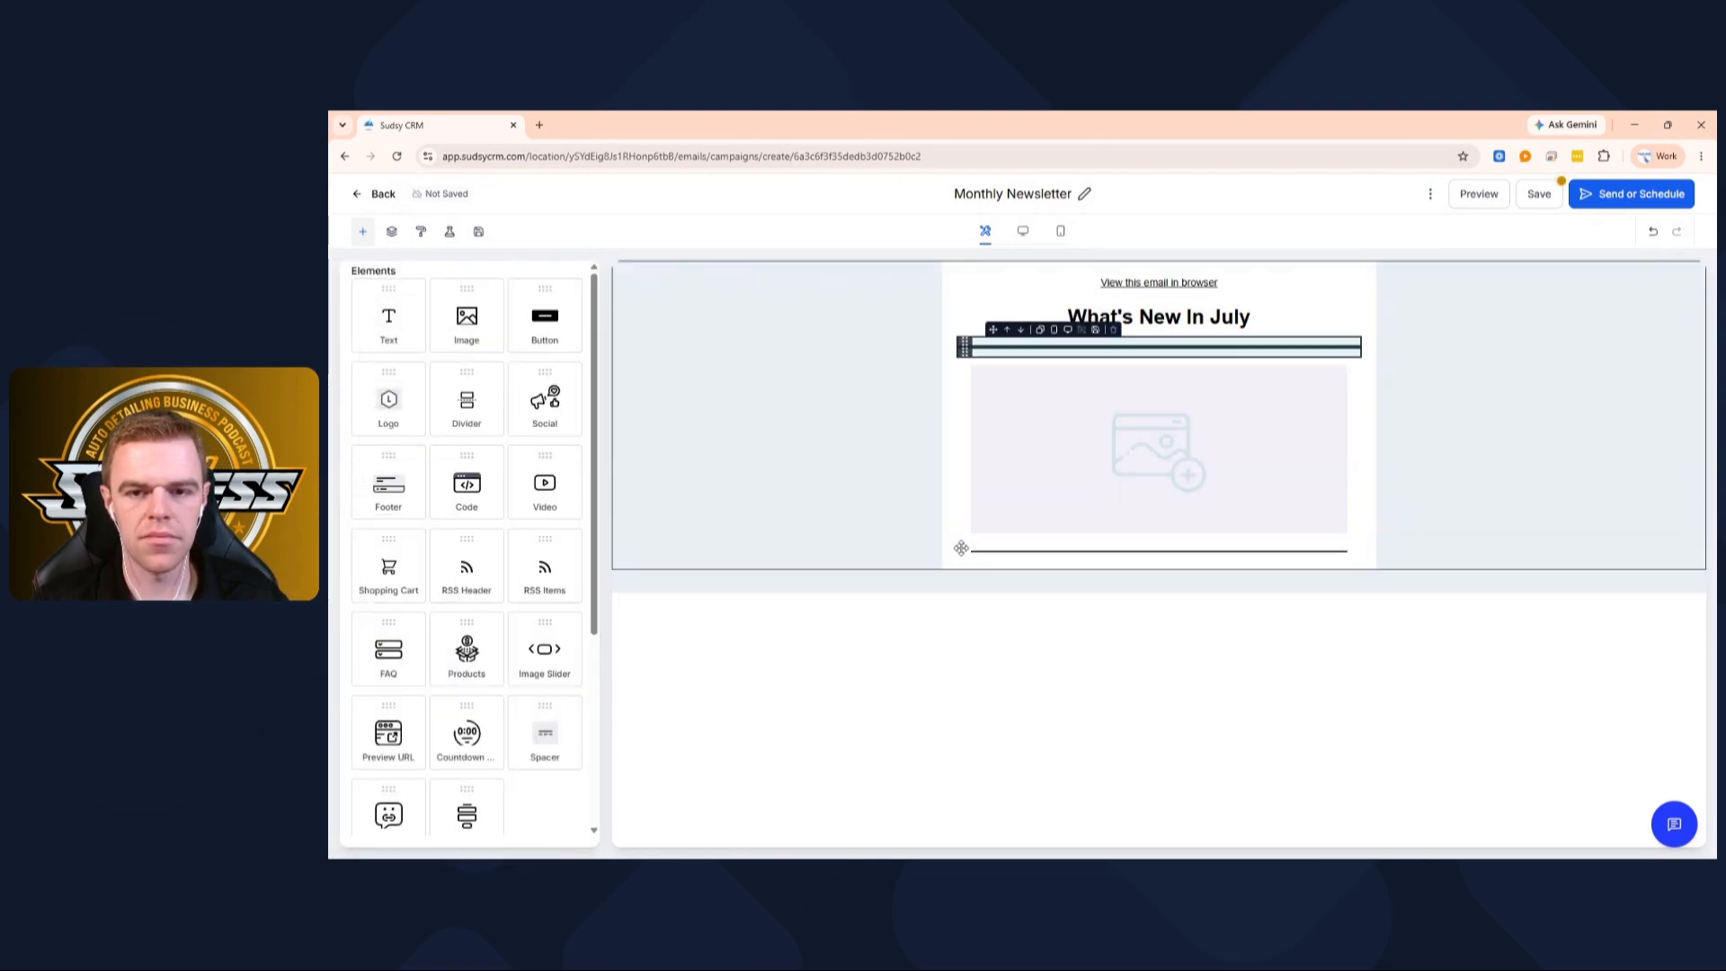
pyautogui.click(1082, 401)
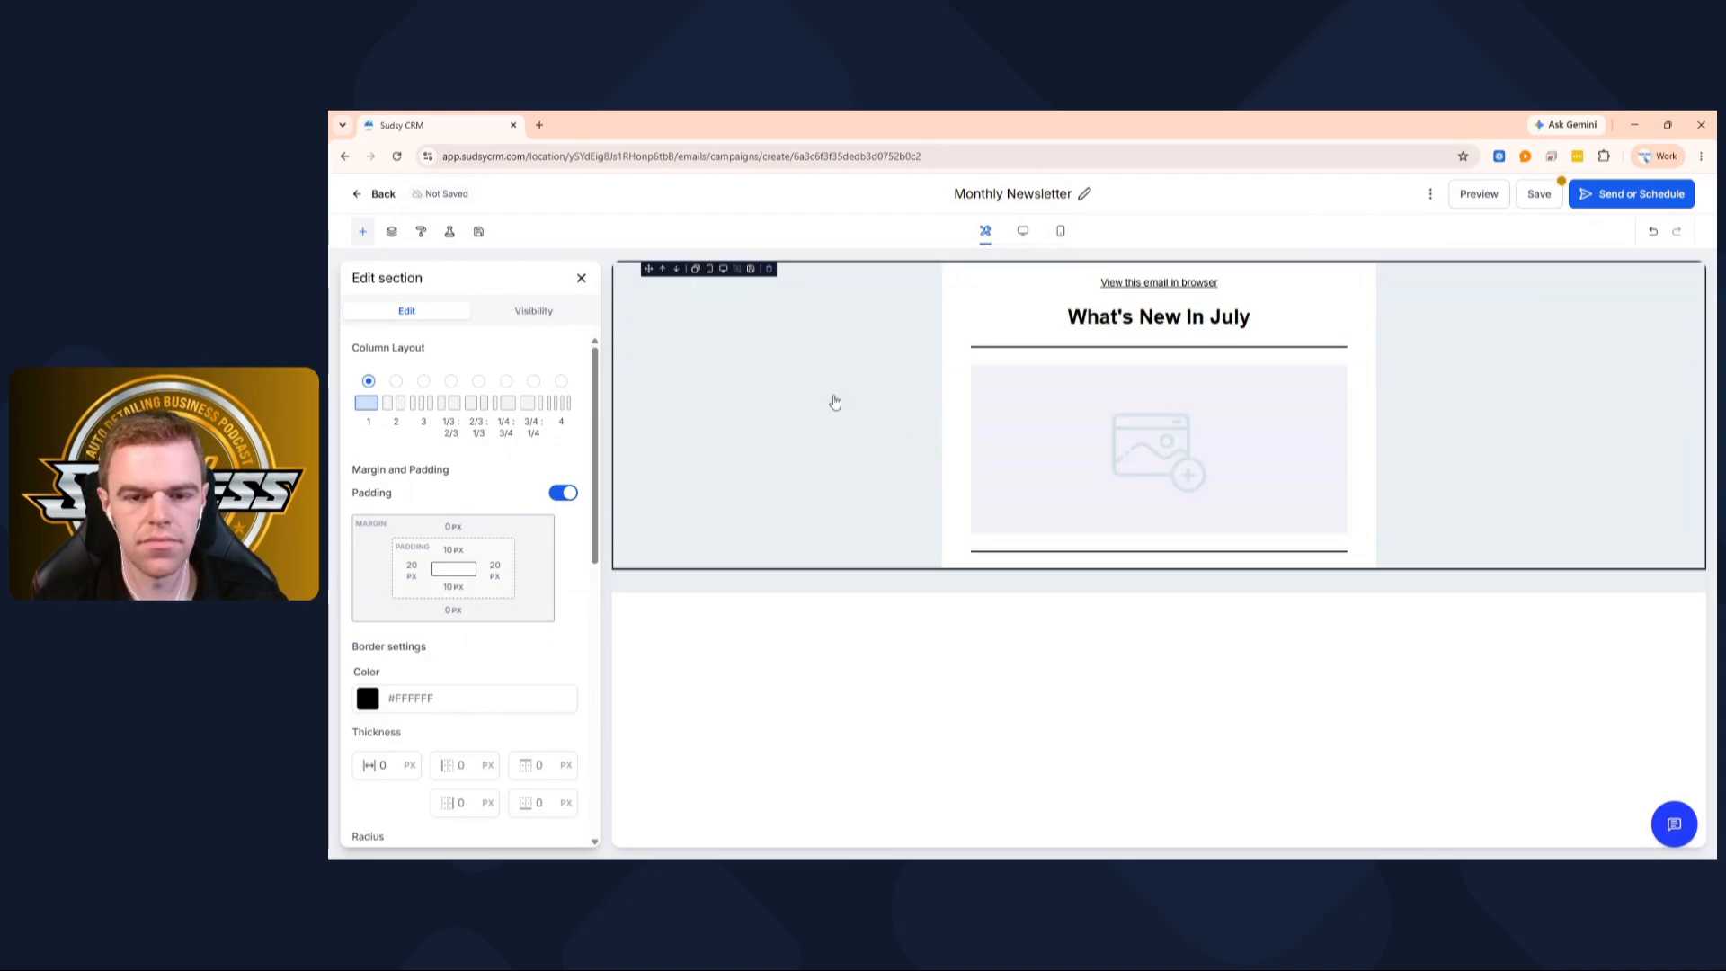
pyautogui.moveTo(994, 330); pyautogui.dragTo(994, 526)
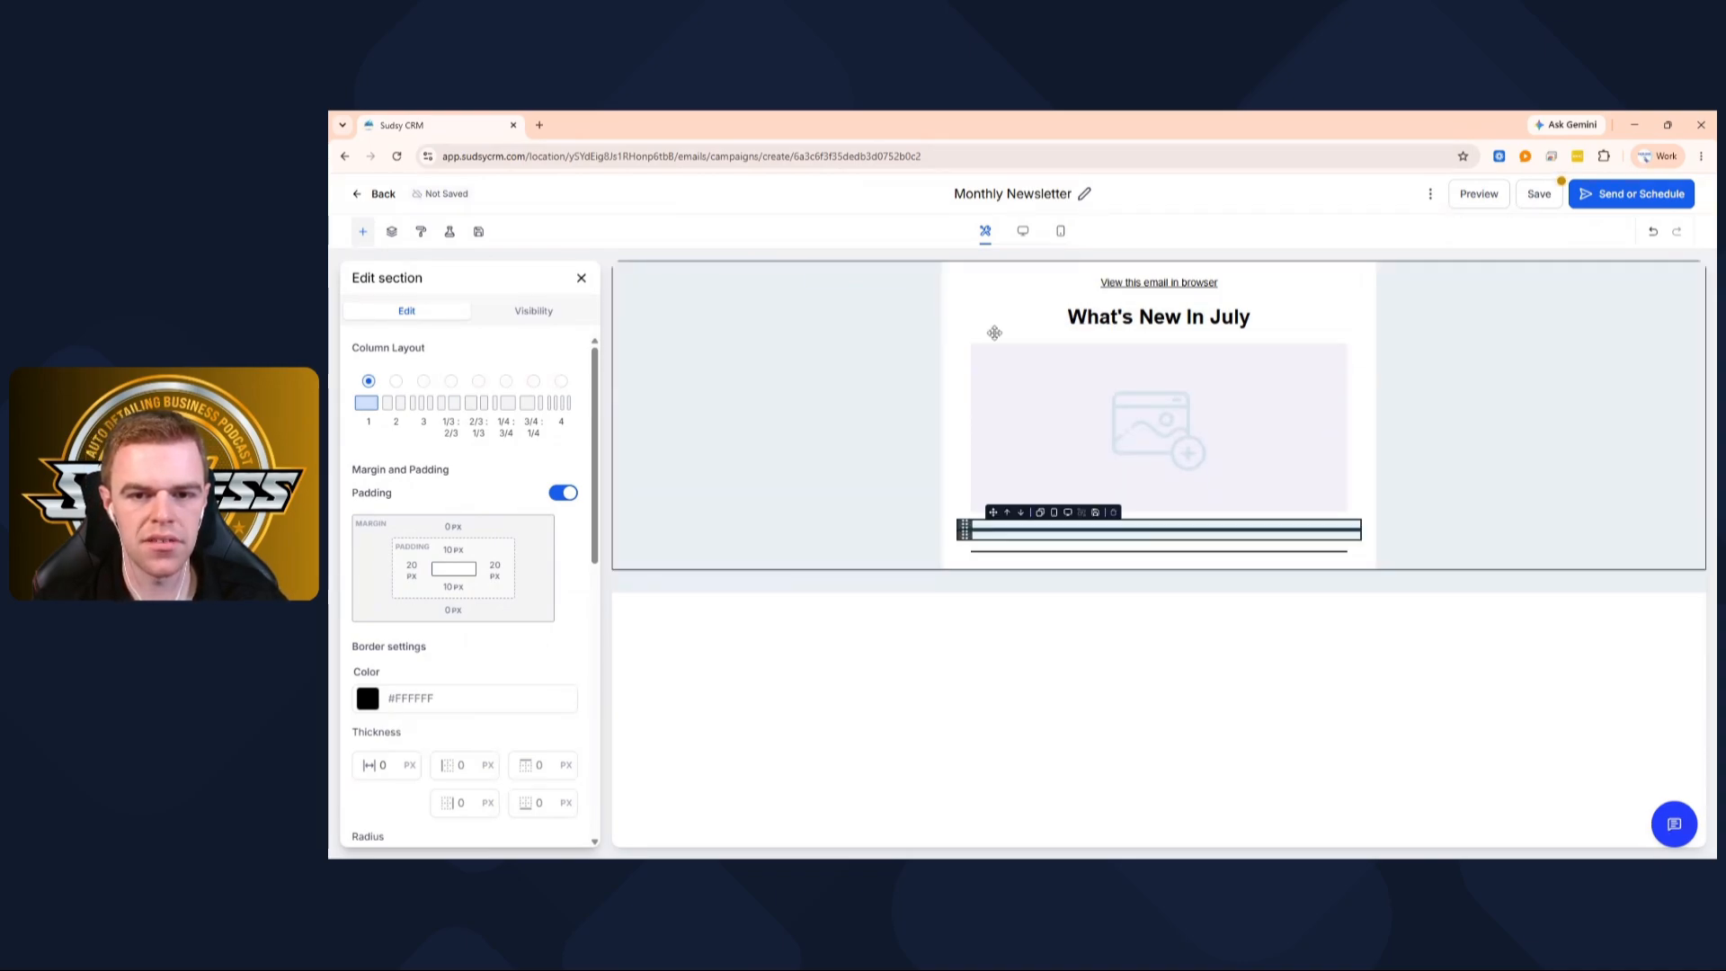
pyautogui.scroll(-2, 552, 396)
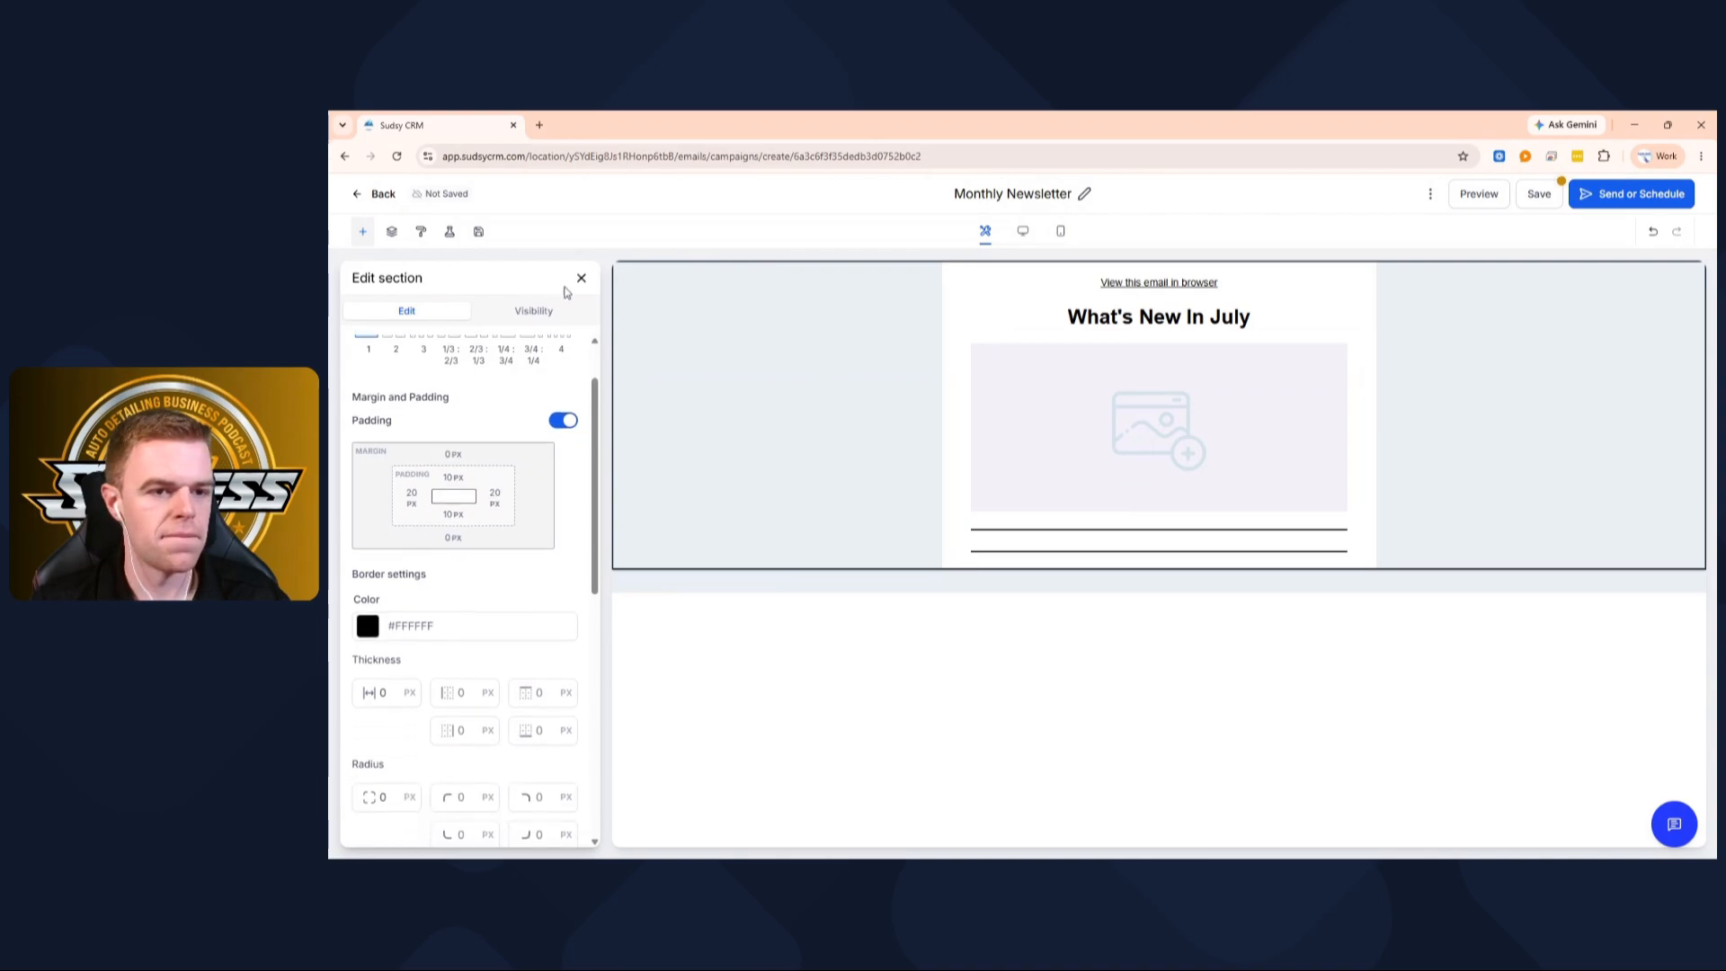
pyautogui.click(580, 280)
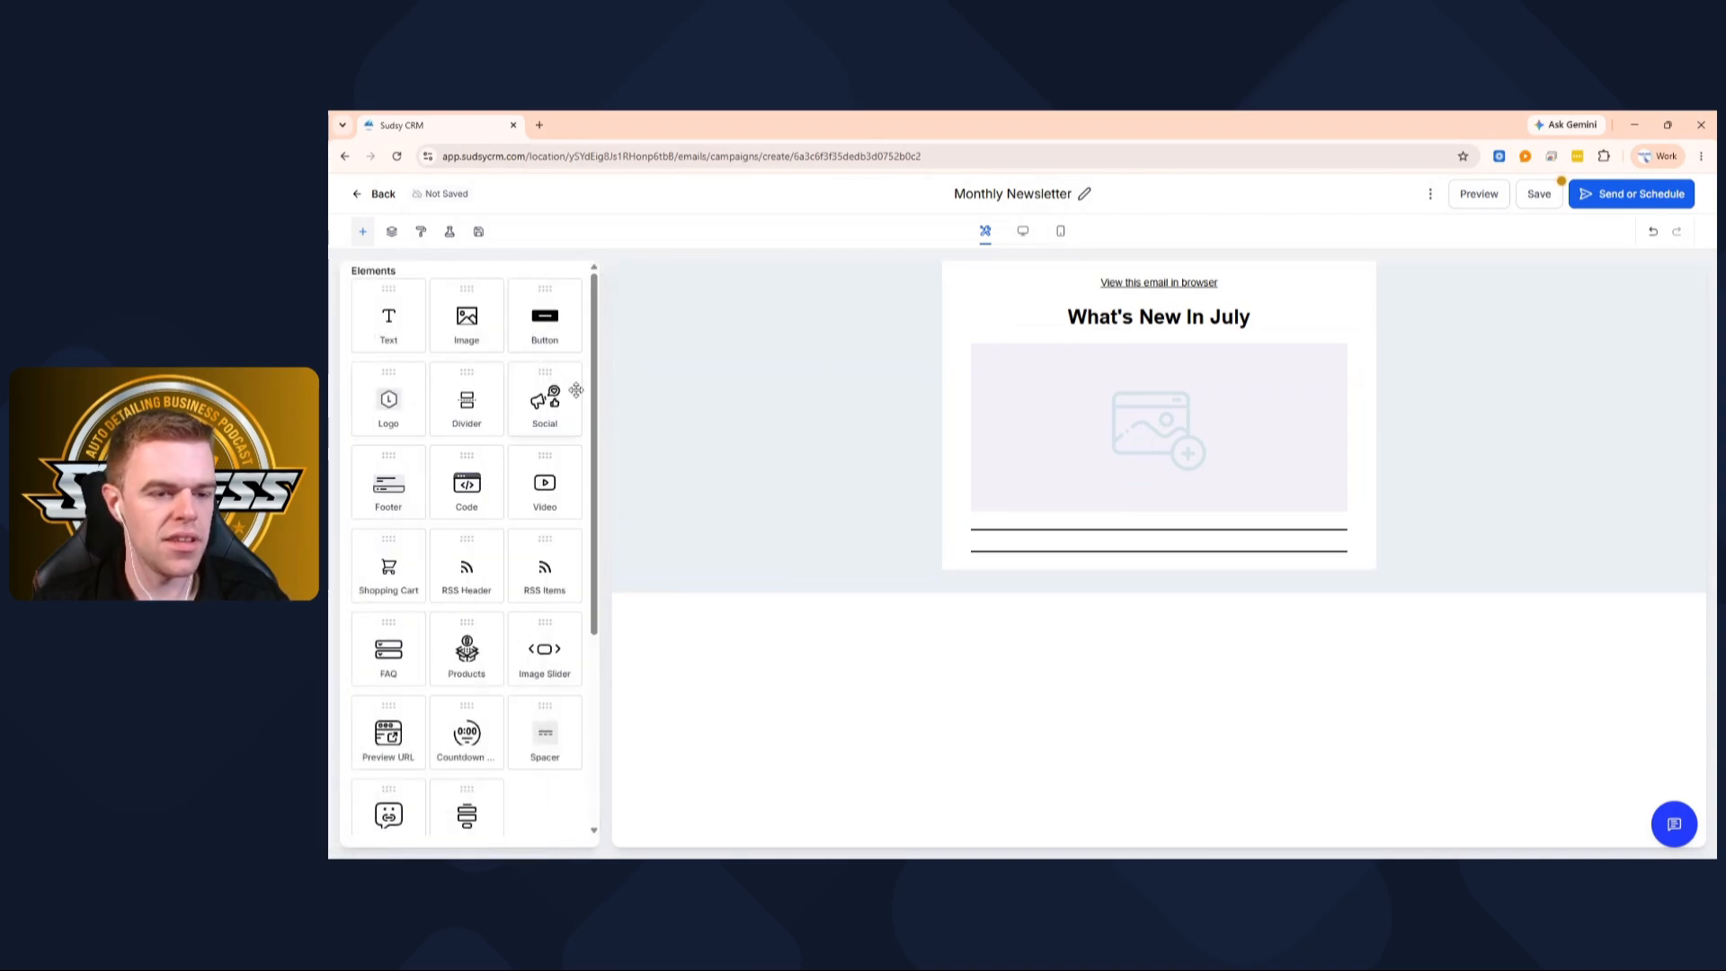
pyautogui.scroll(-3, 512, 544)
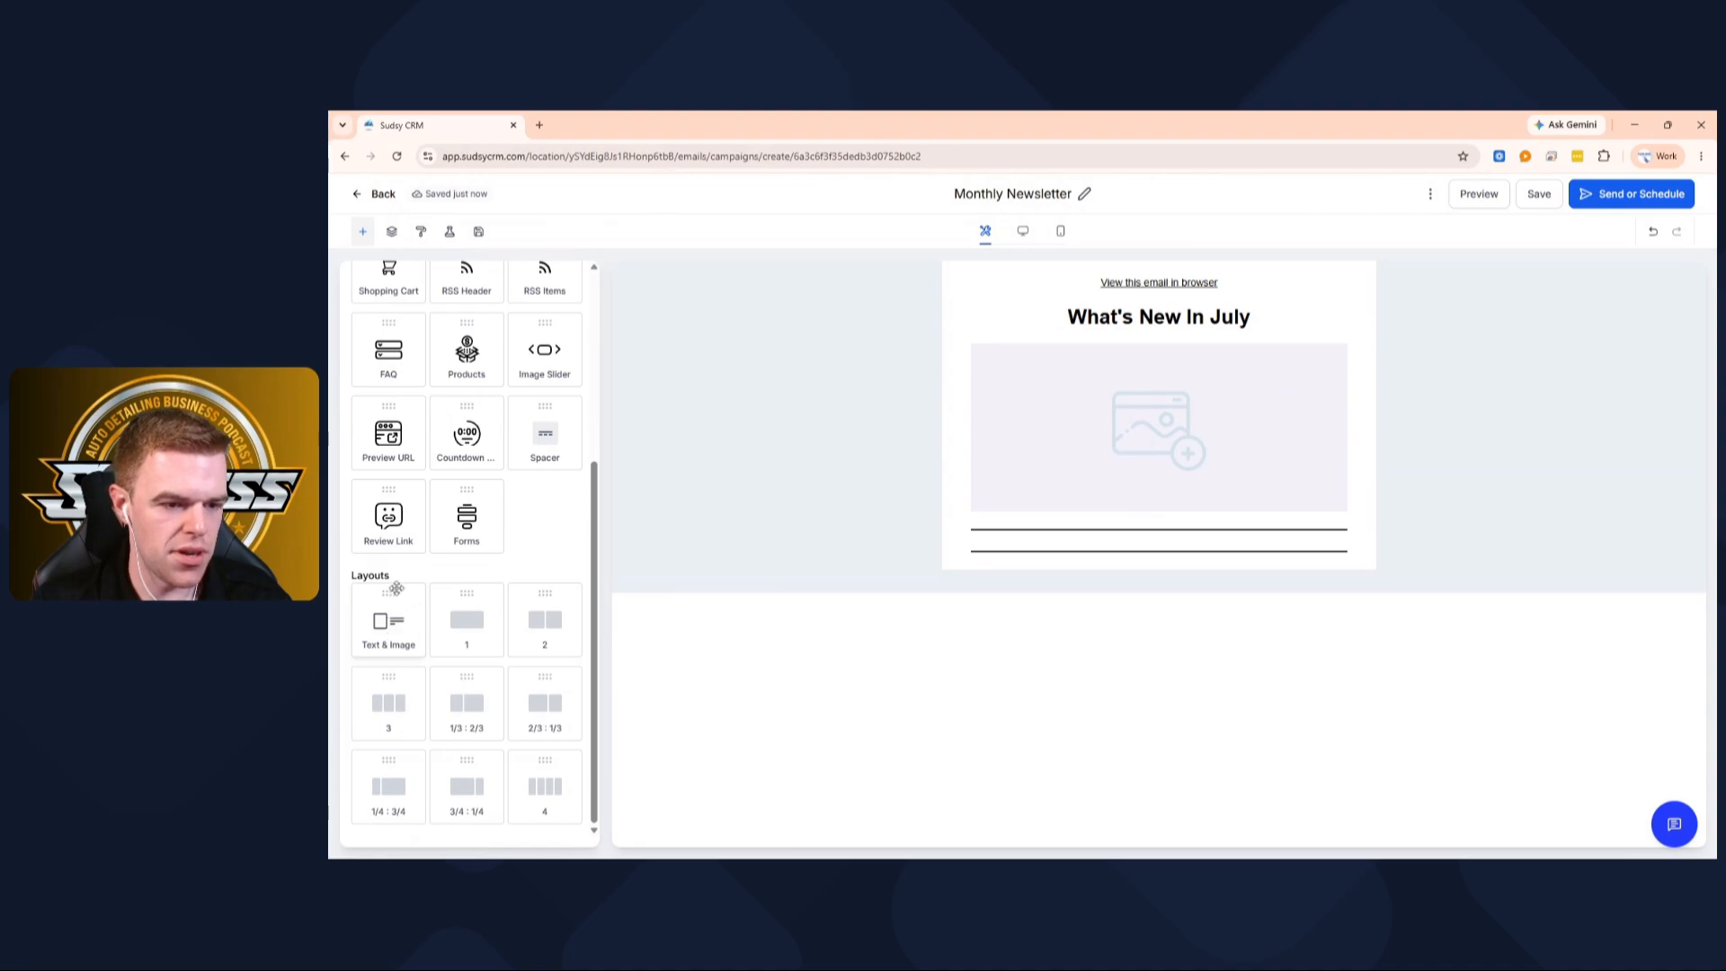
pyautogui.scroll(3, 447, 529)
pyautogui.scroll(1, 448, 529)
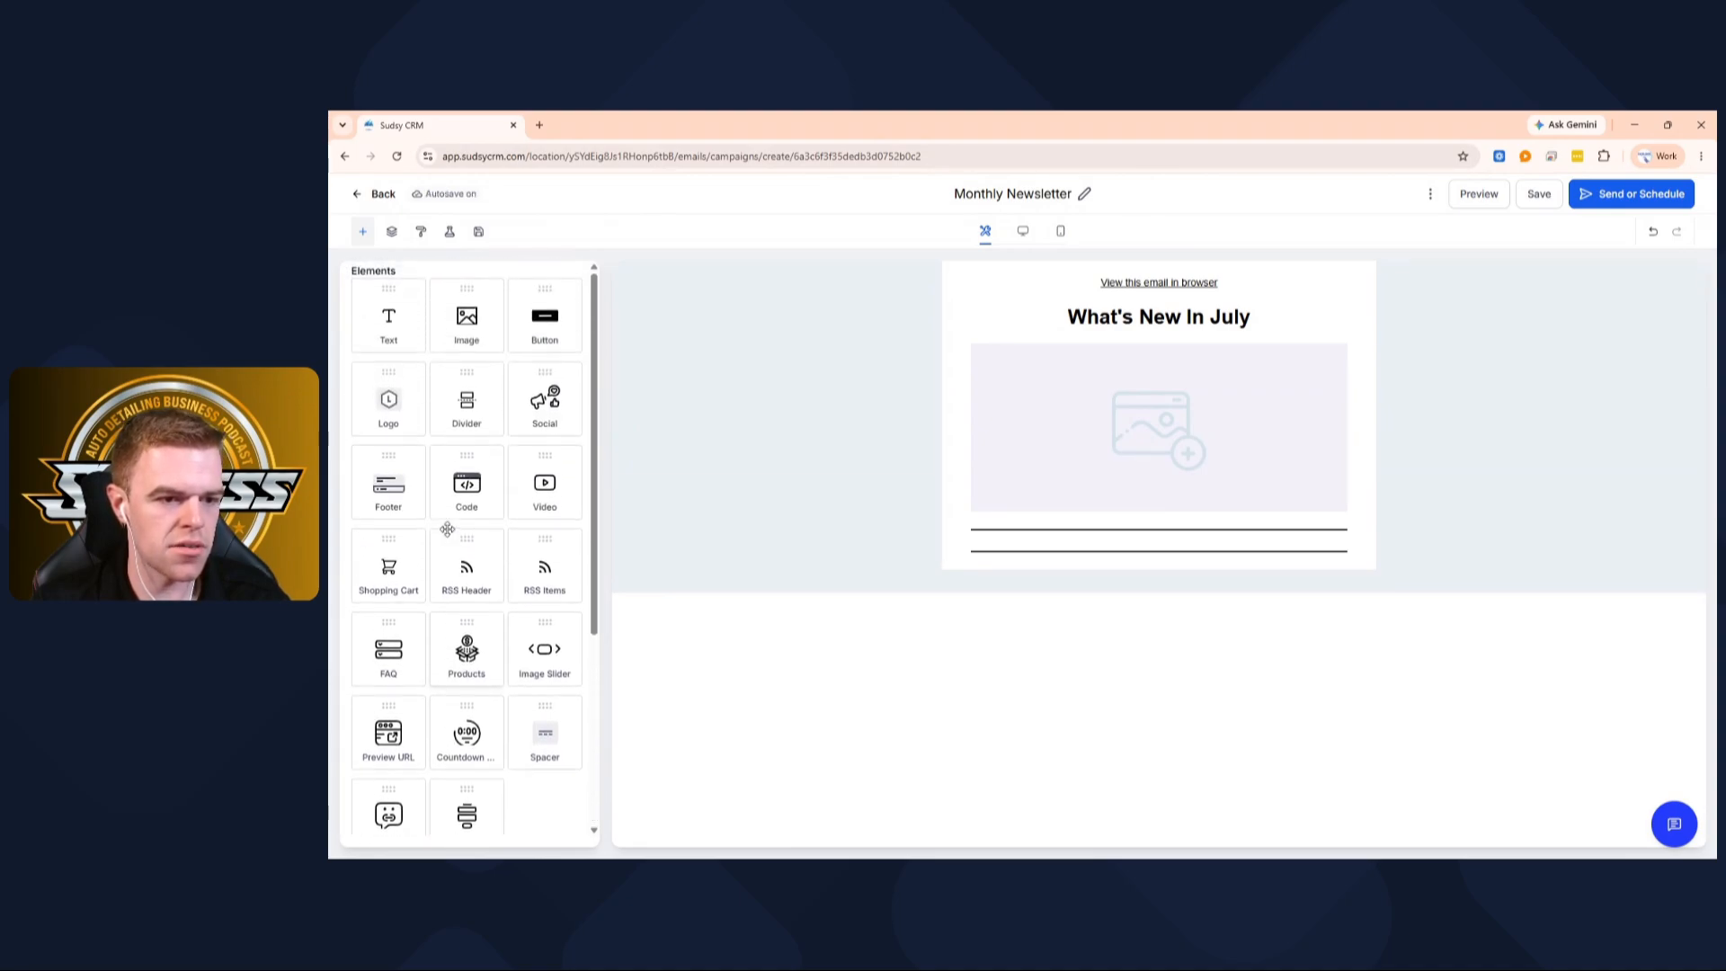
# Add a text block between the dividers titled 'Quick Tip: Title'
pyautogui.moveTo(402, 337); pyautogui.dragTo(1115, 540)
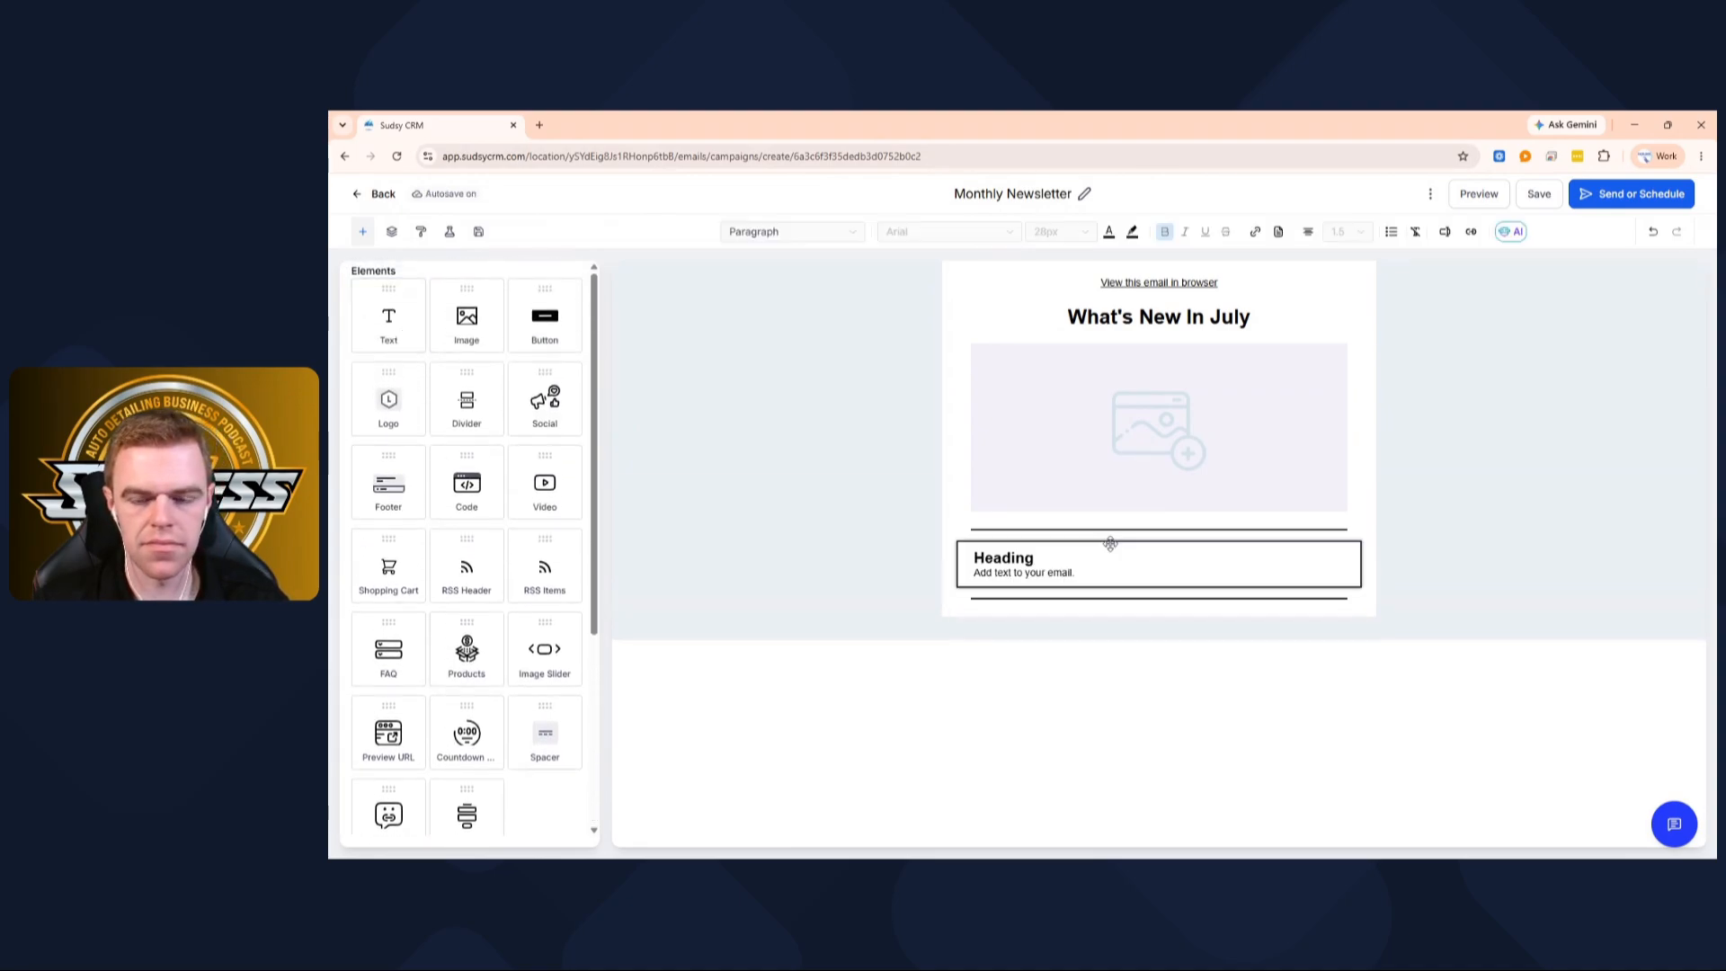
pyautogui.doubleClick(1003, 559)
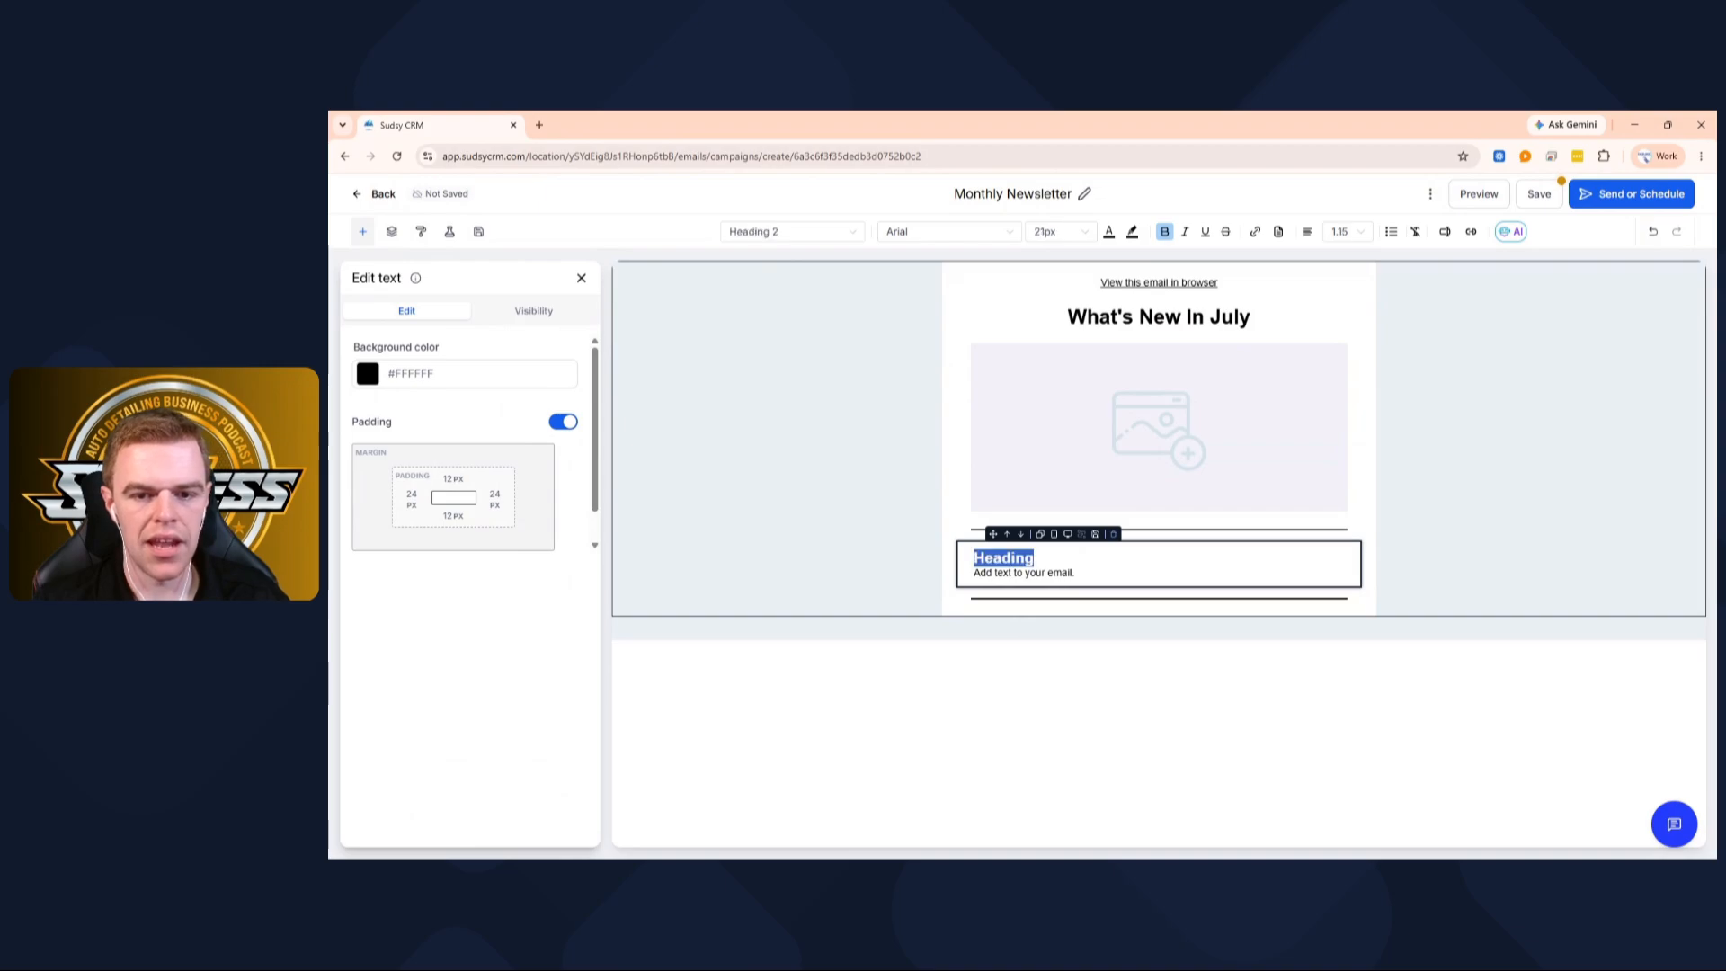
pyautogui.write('Quick Tip')
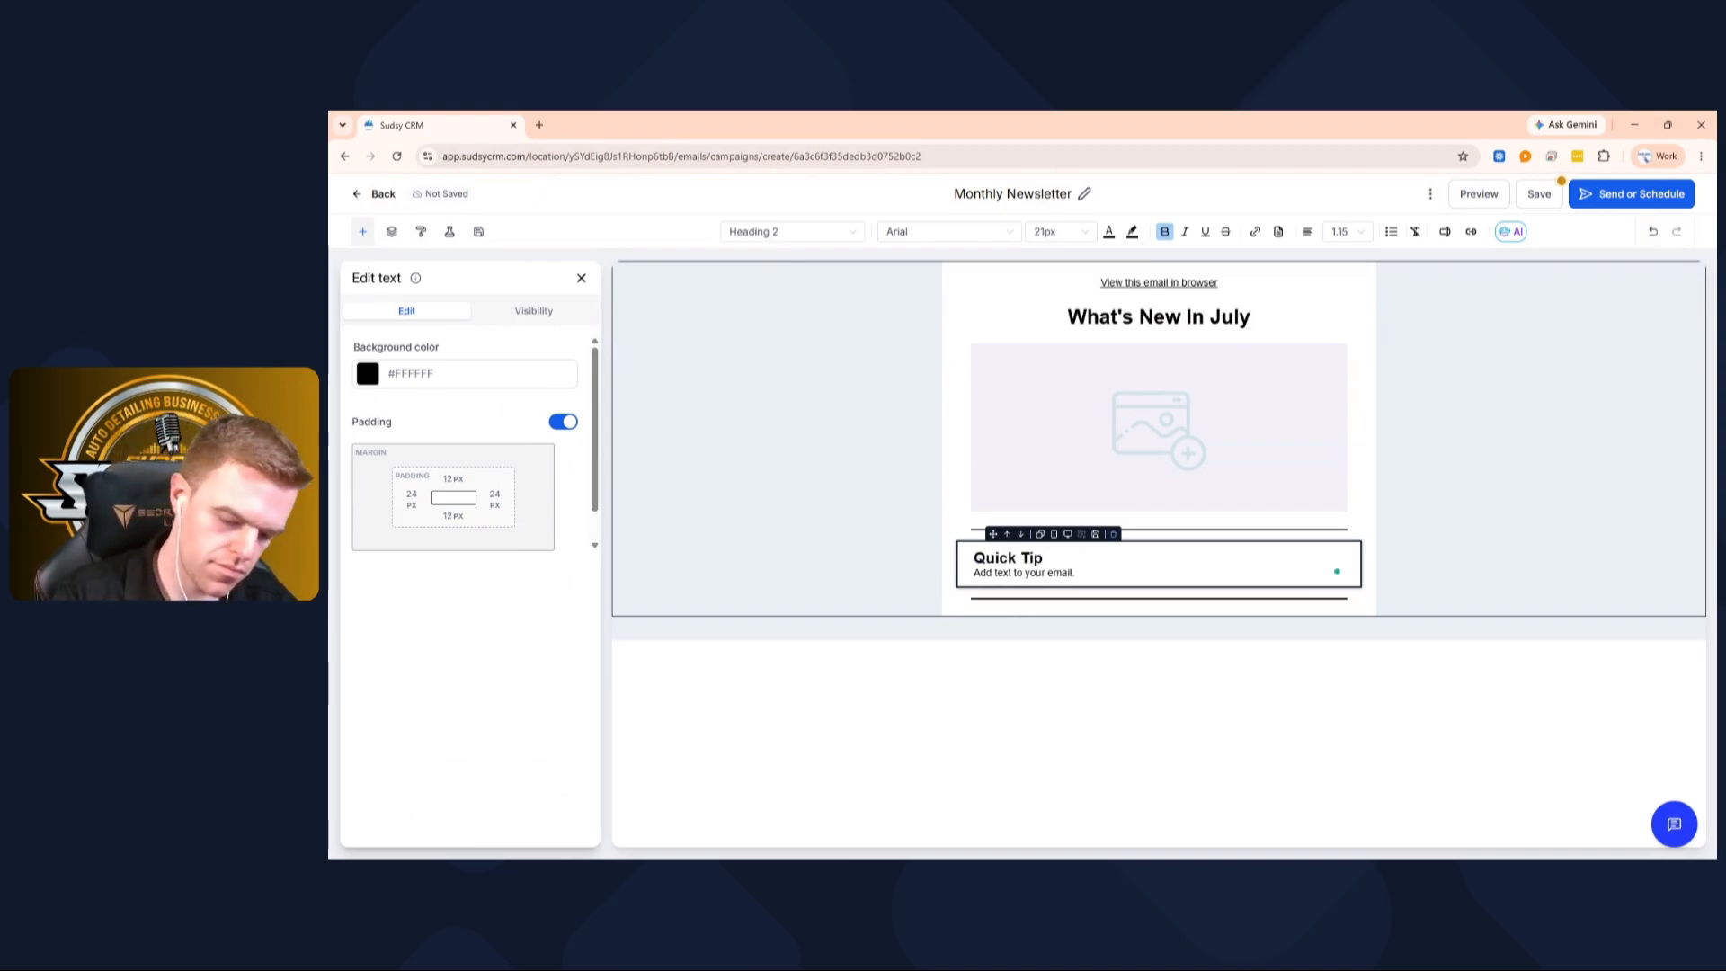
pyautogui.write(': Title')
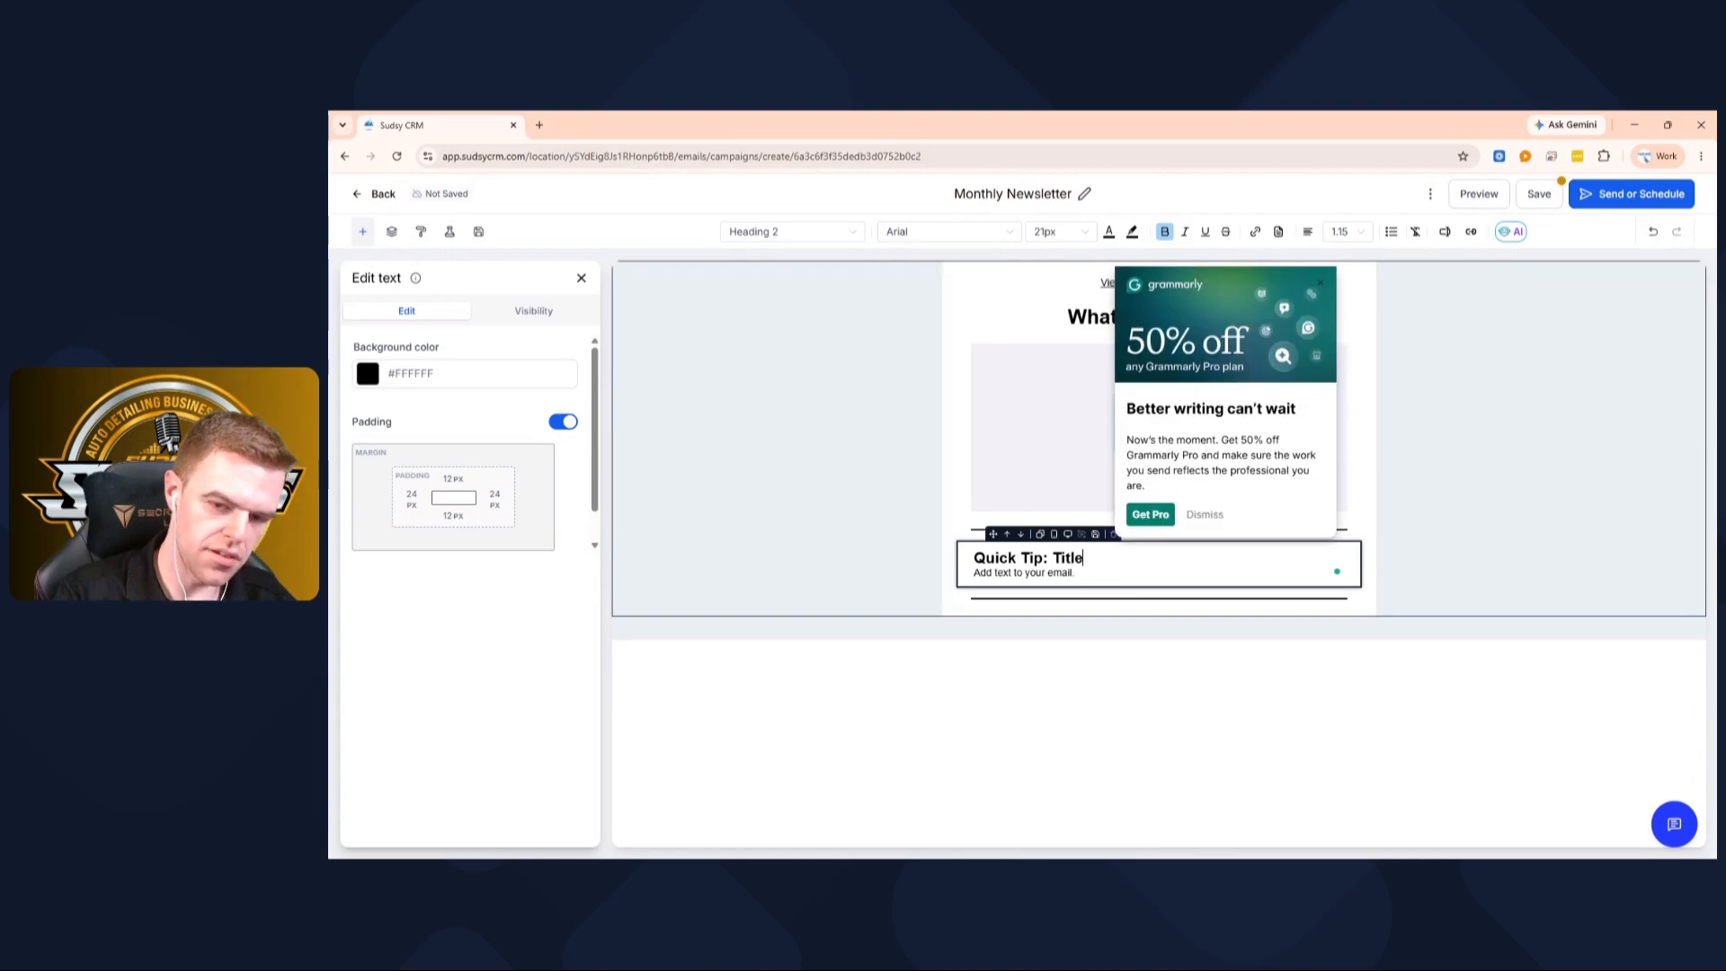
# Write the body 'Tired of stone chips on your vehicle. Let's show you how to fix them.'
pyautogui.moveTo(1078, 574); pyautogui.dragTo(984, 559)
pyautogui.click(965, 572)
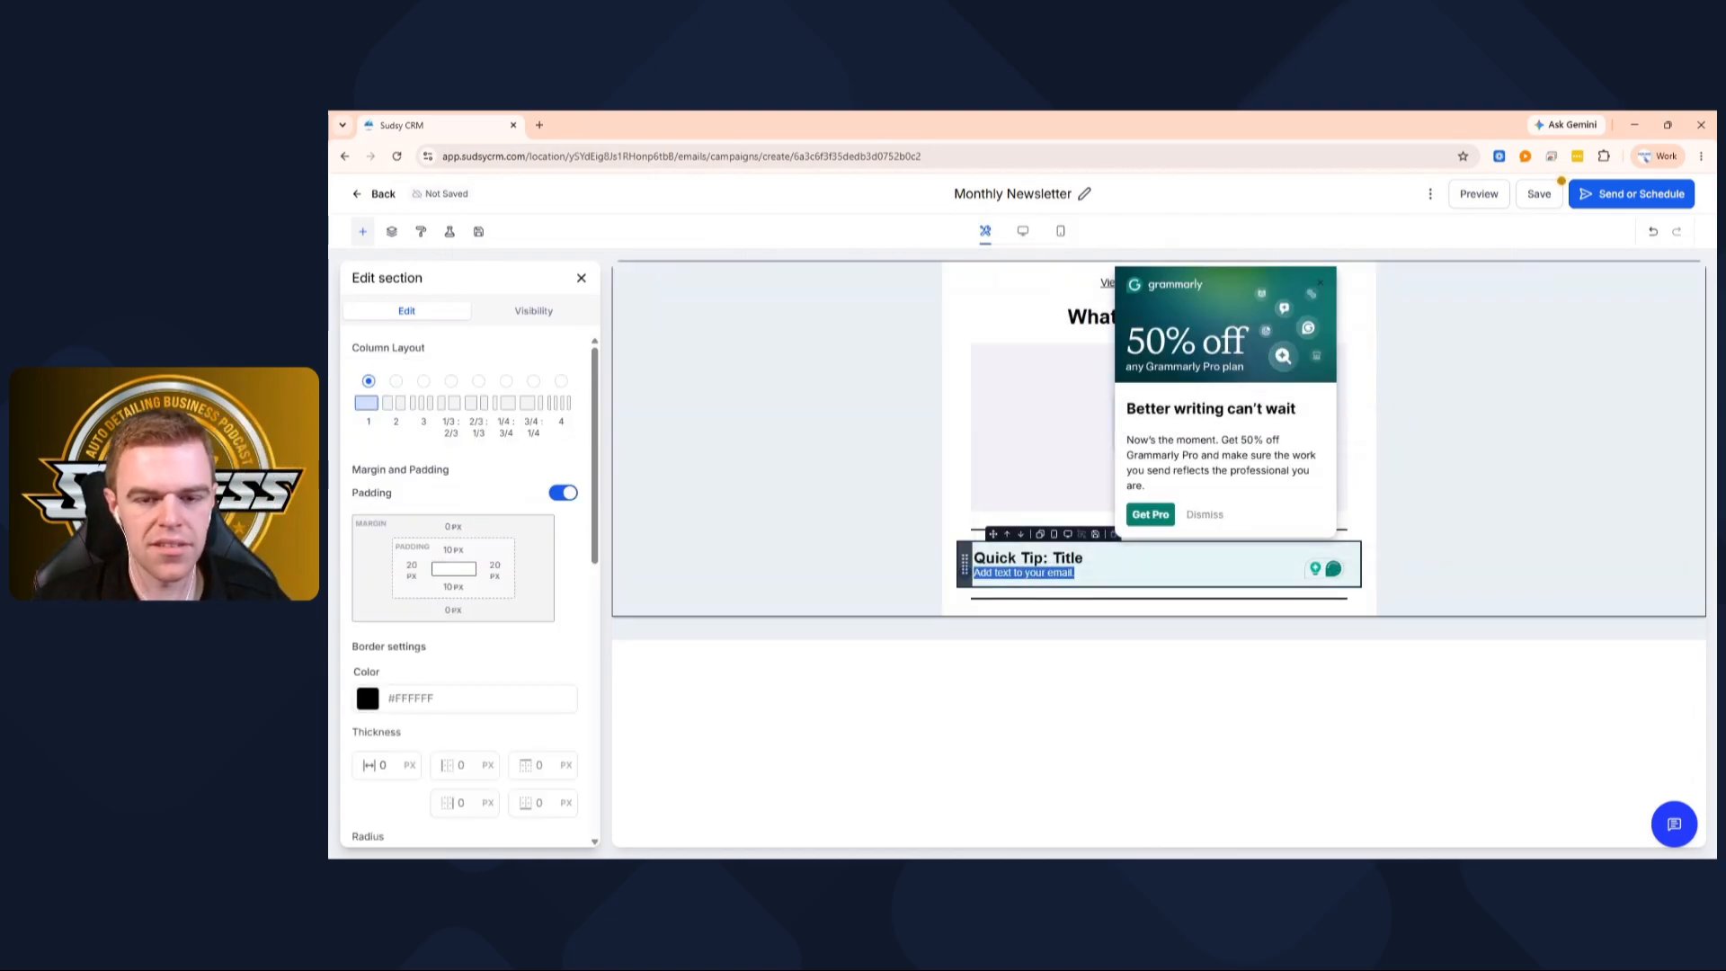
pyautogui.press('BackSpace')
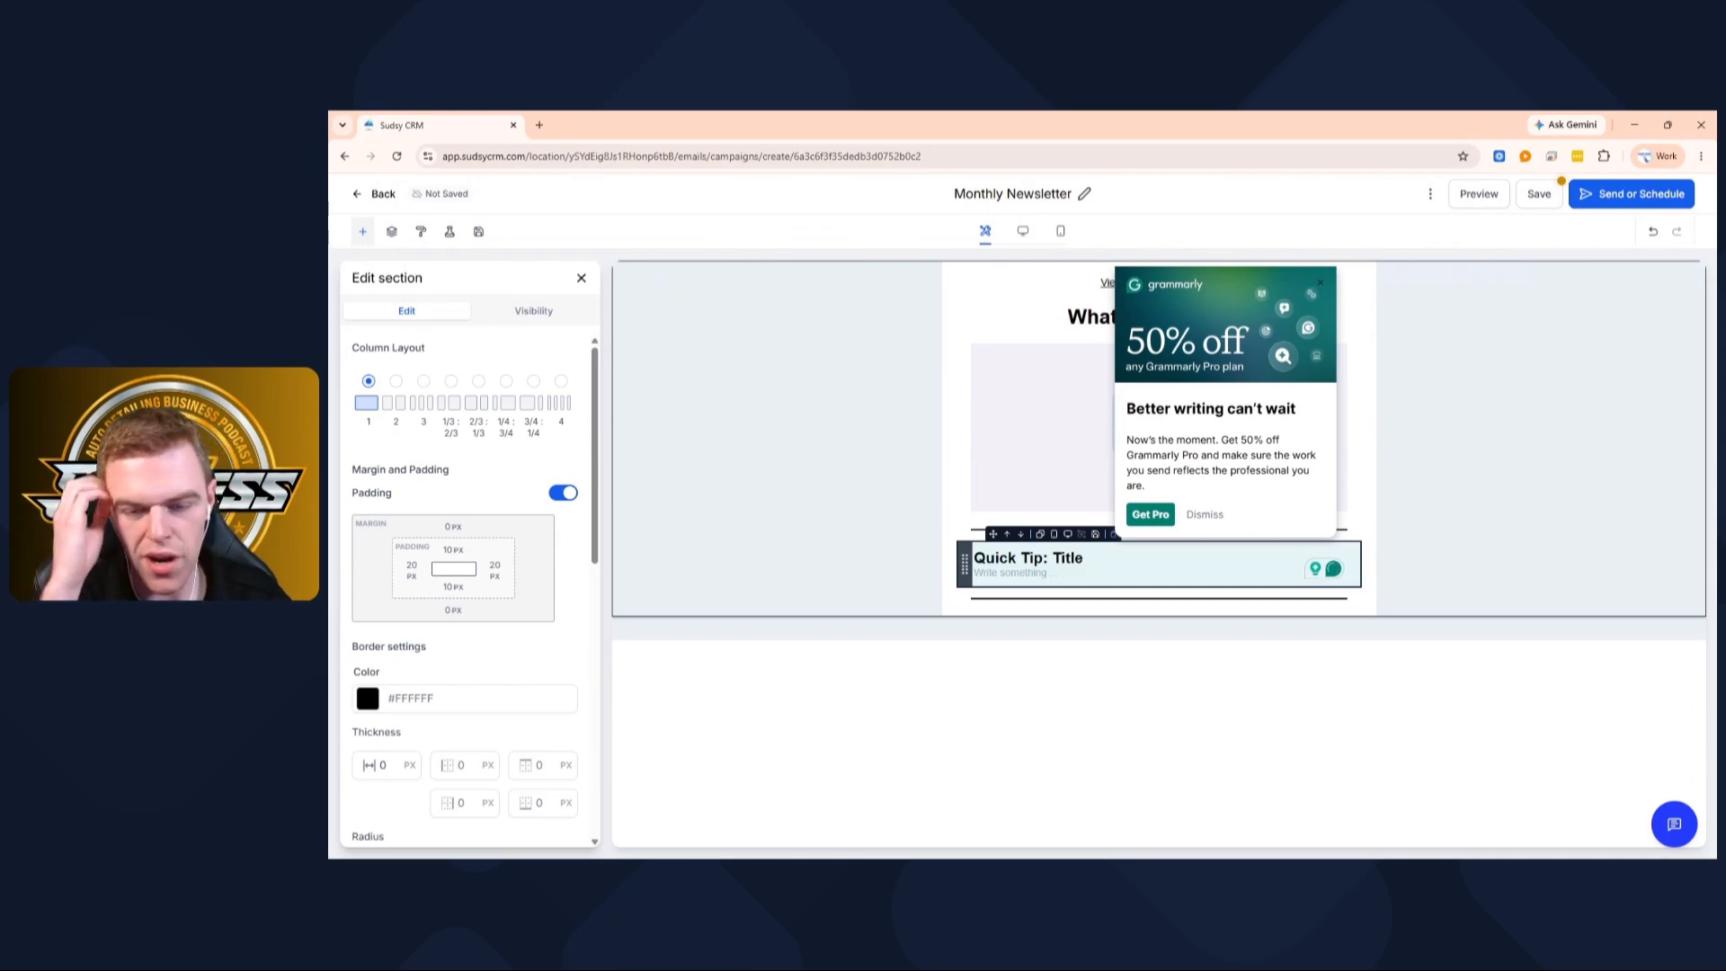
pyautogui.write('Tired of sto')
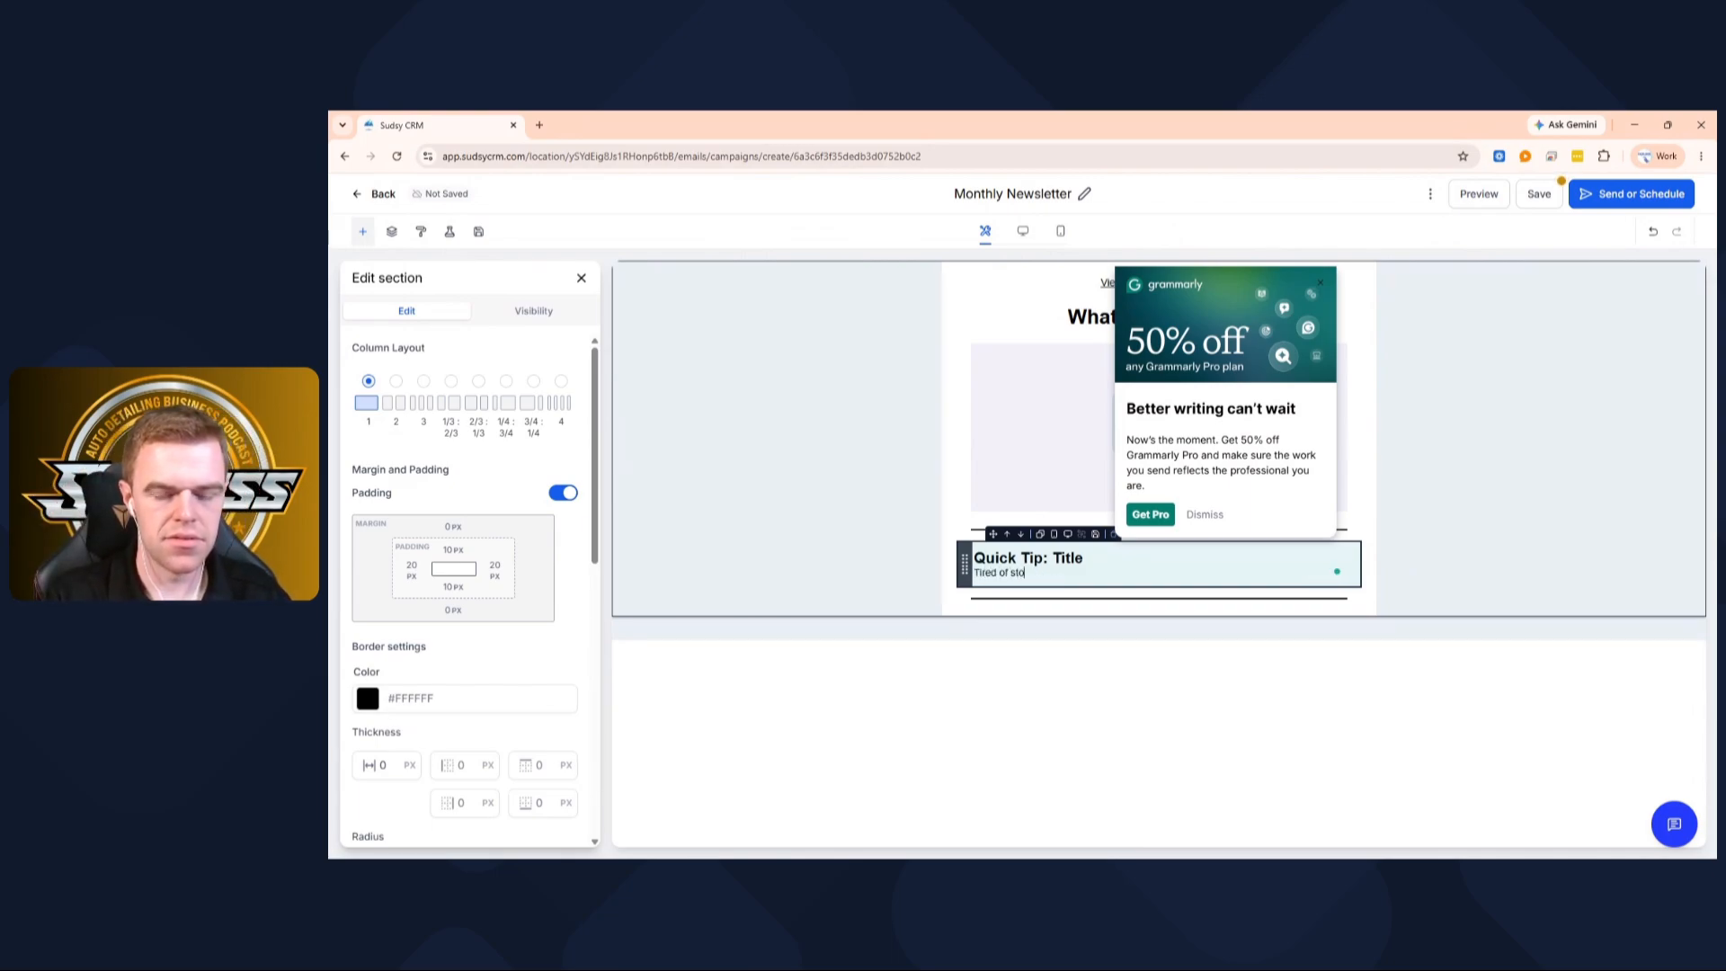
pyautogui.write('ne chips on your vehicle. Let')
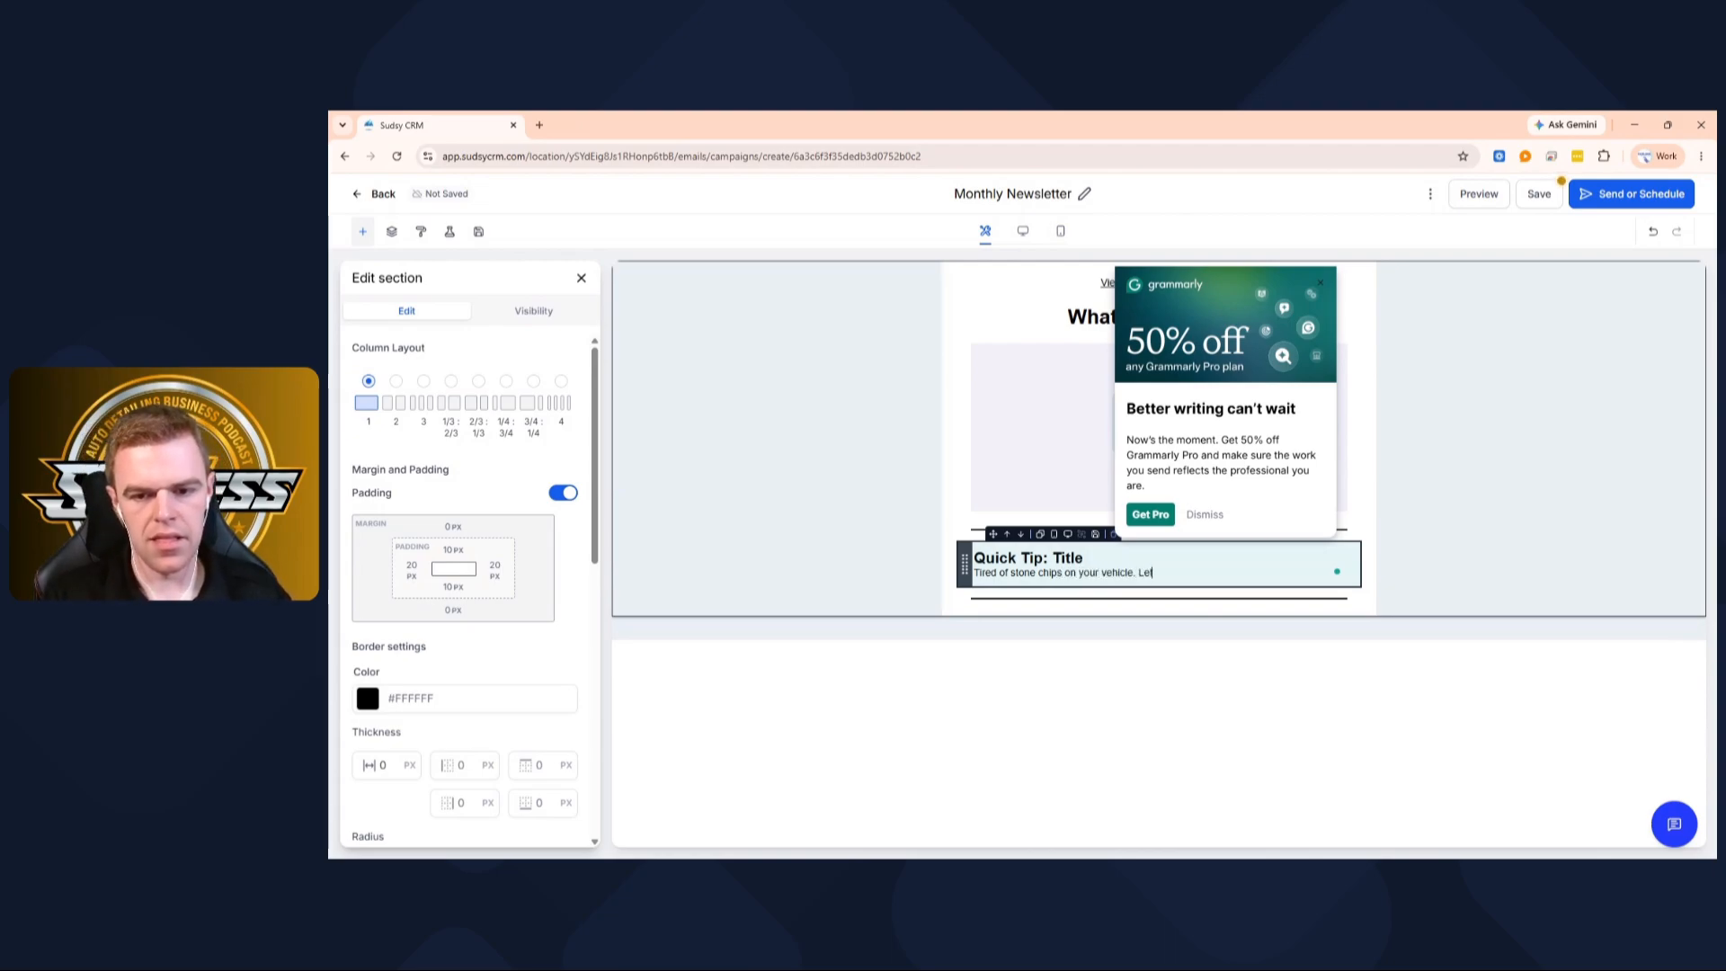
pyautogui.write('how you gh')
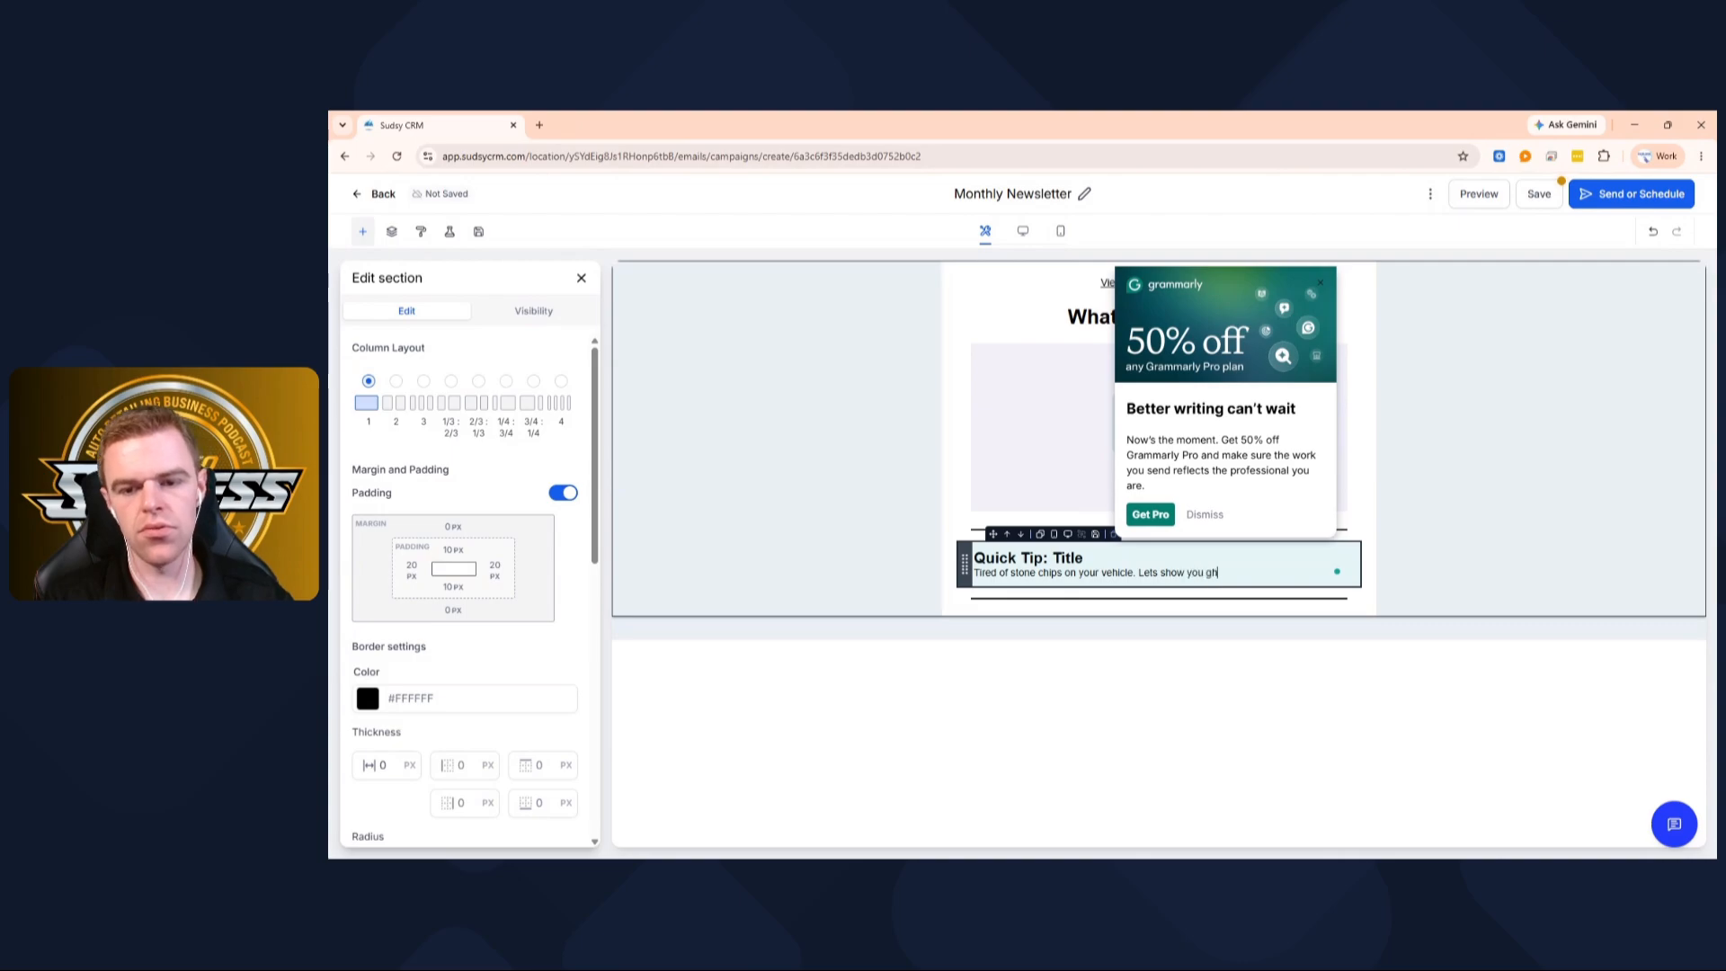
pyautogui.press('BackSpace')
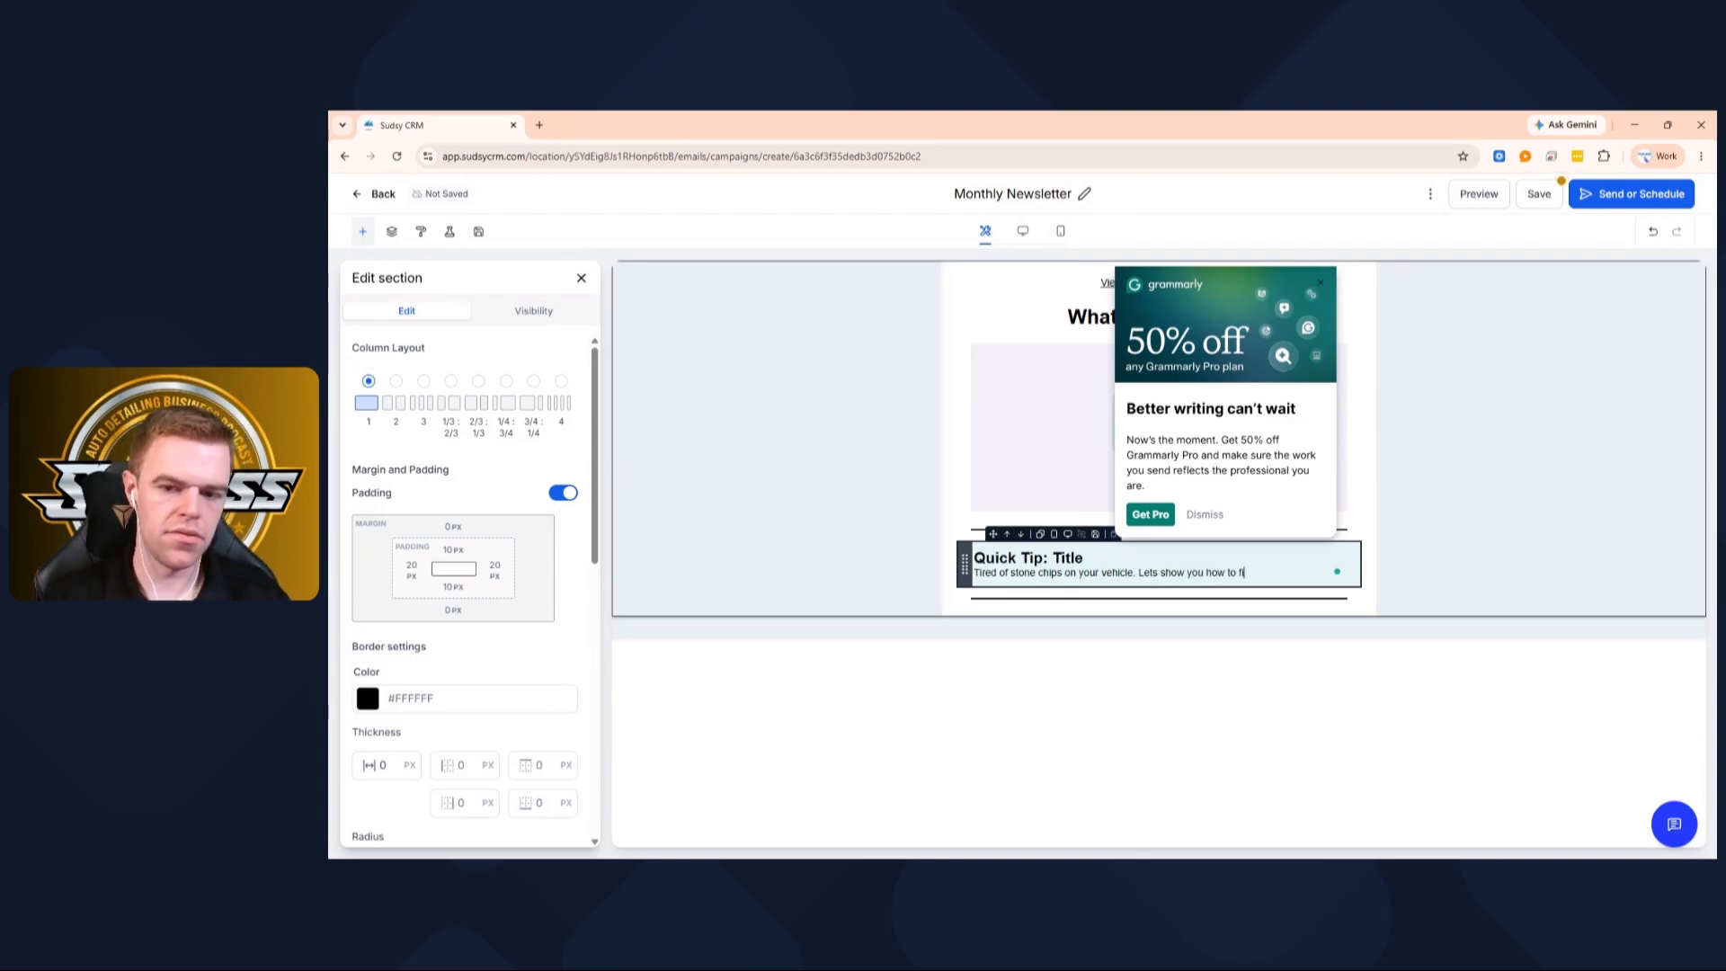
pyautogui.write('how to fix them.')
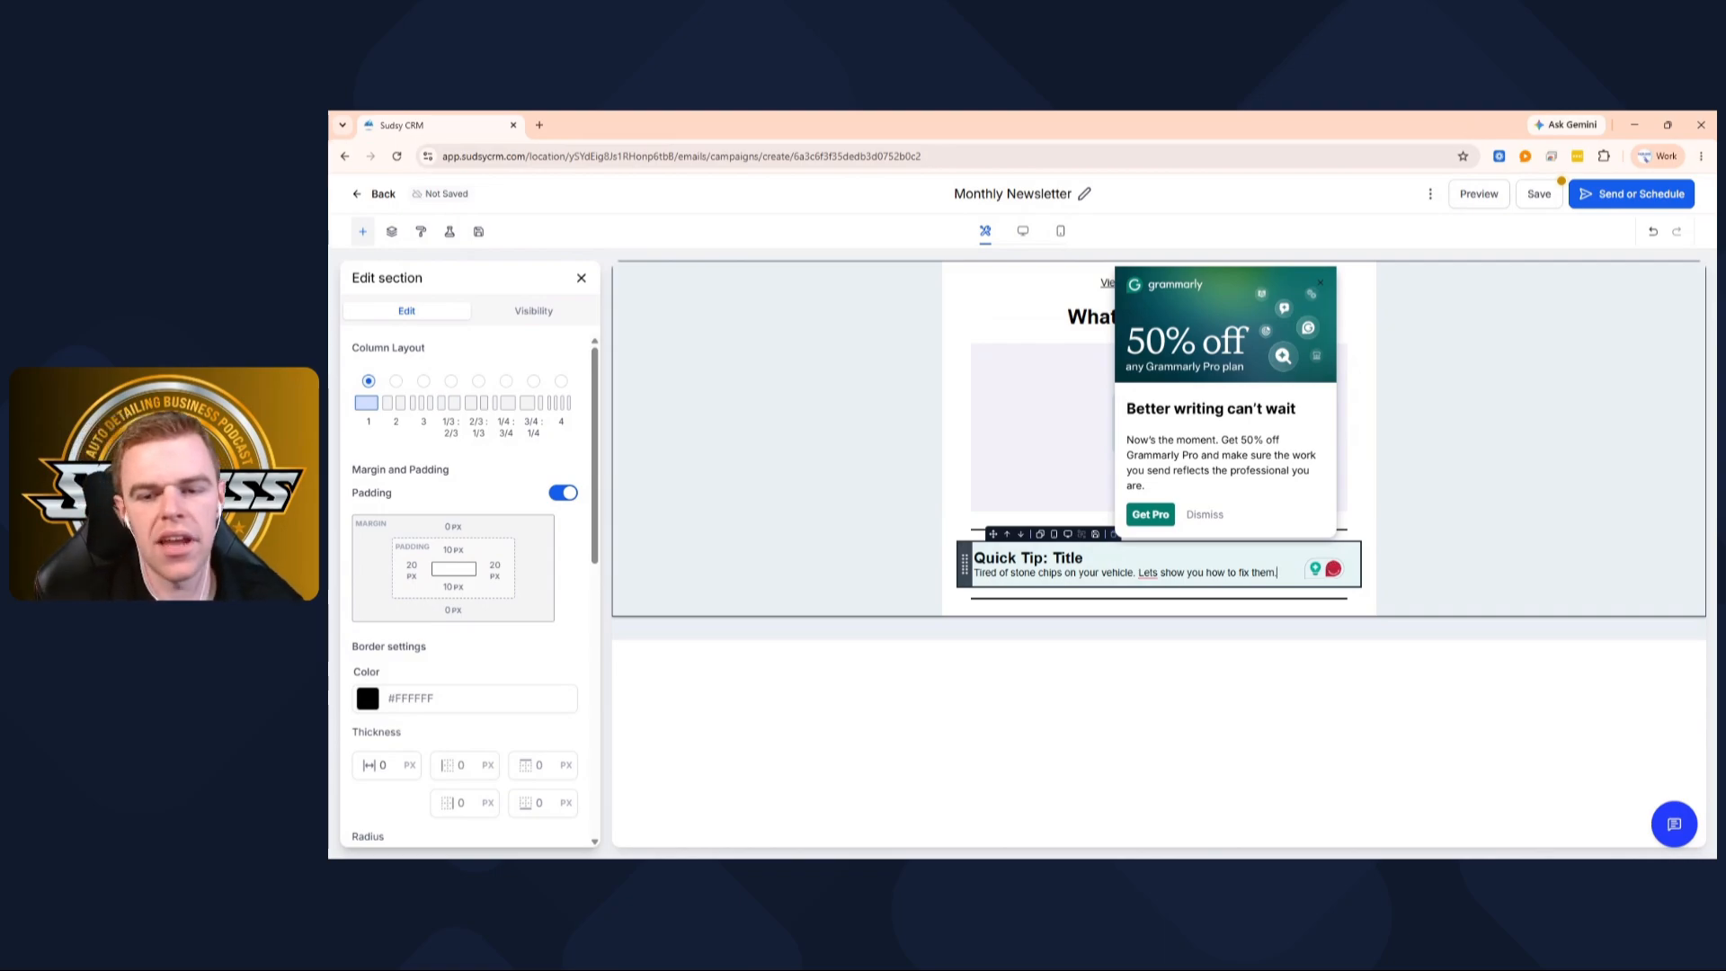
pyautogui.click(1156, 579)
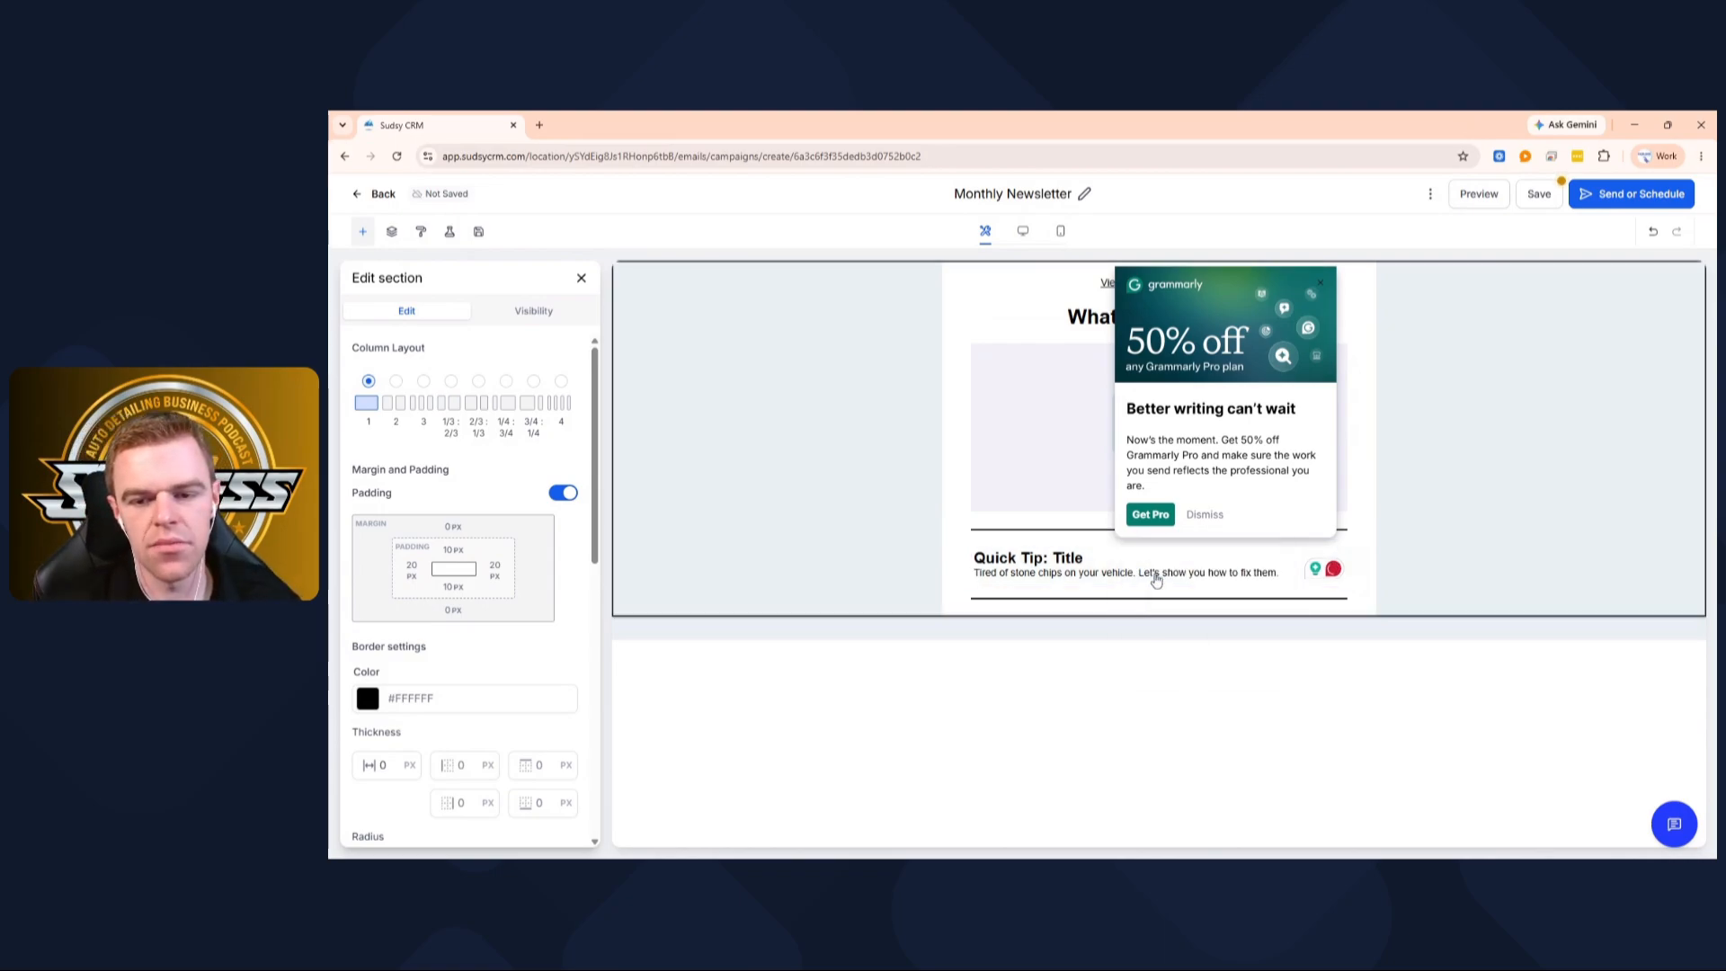
pyautogui.click(1310, 279)
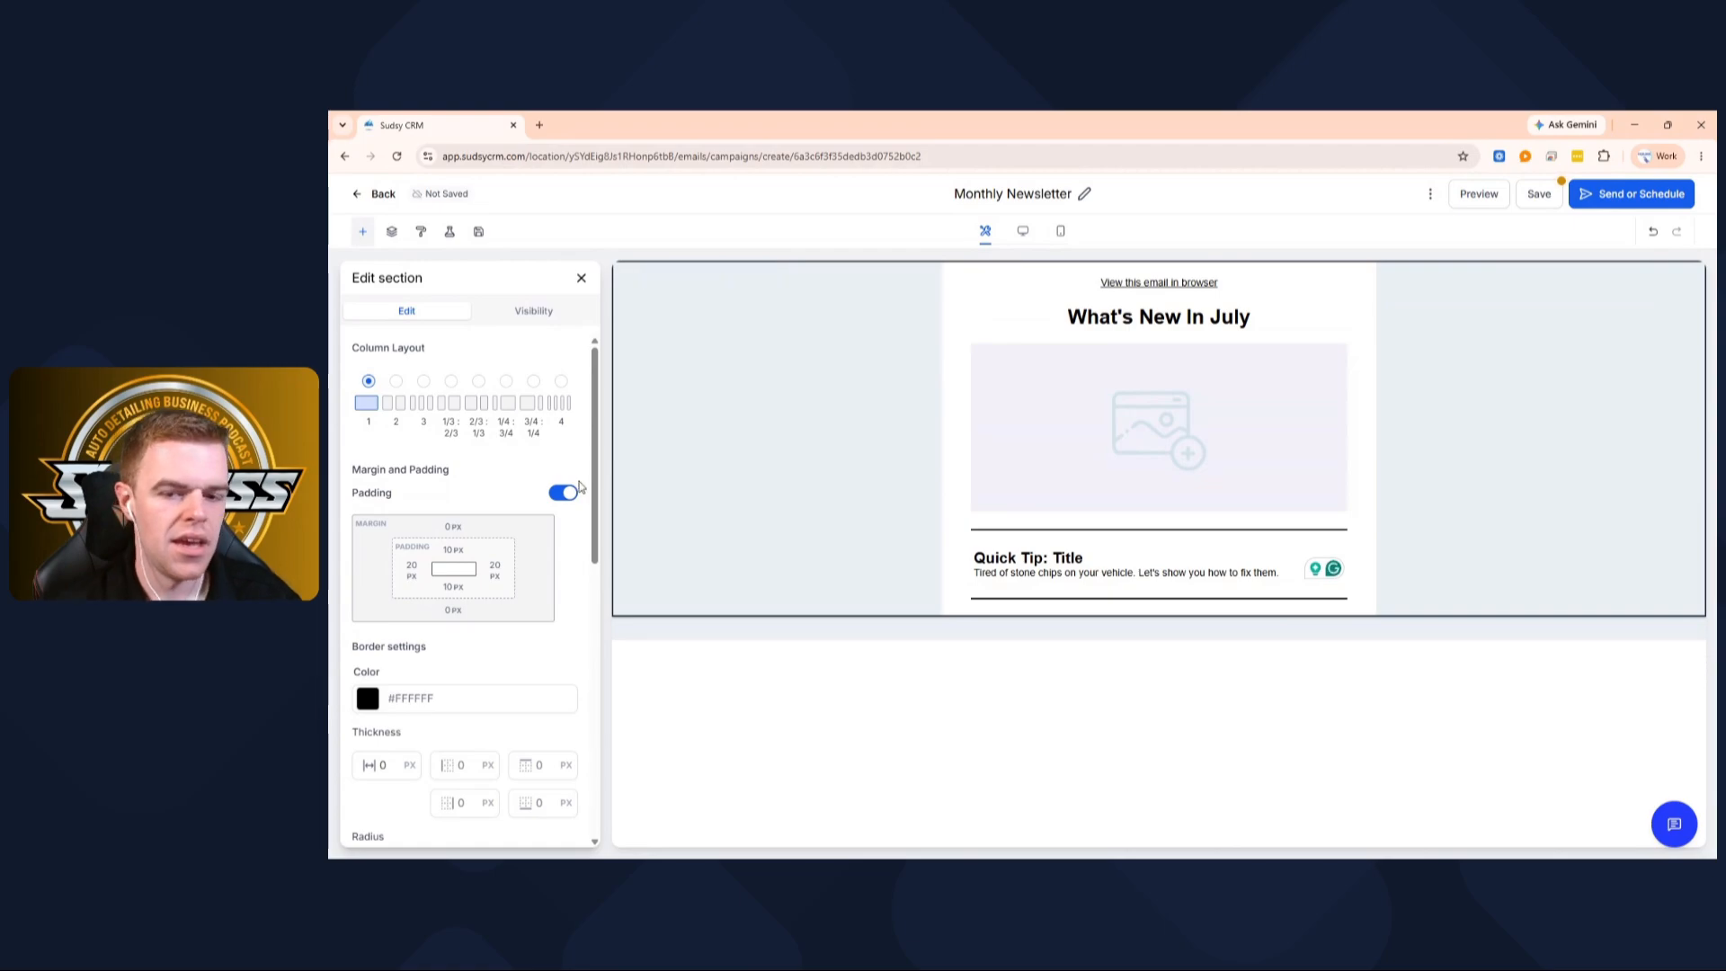
pyautogui.click(582, 279)
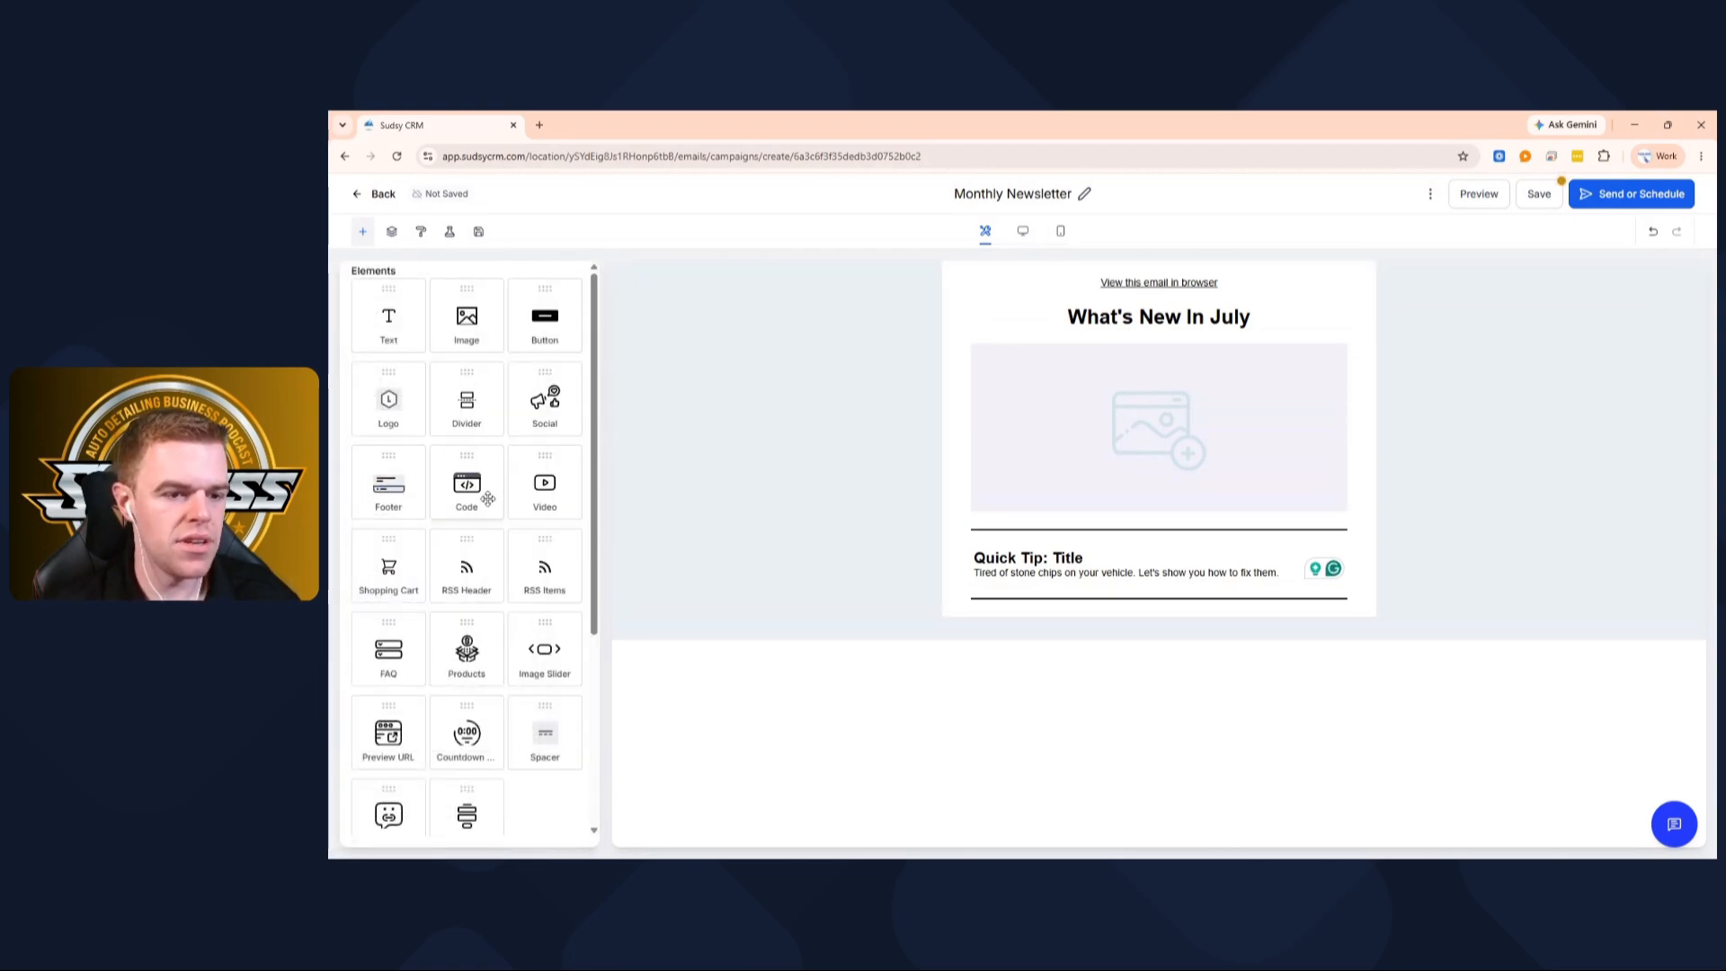
# Place a video block under the Quick Tip row
pyautogui.moveTo(552, 483); pyautogui.dragTo(555, 485)
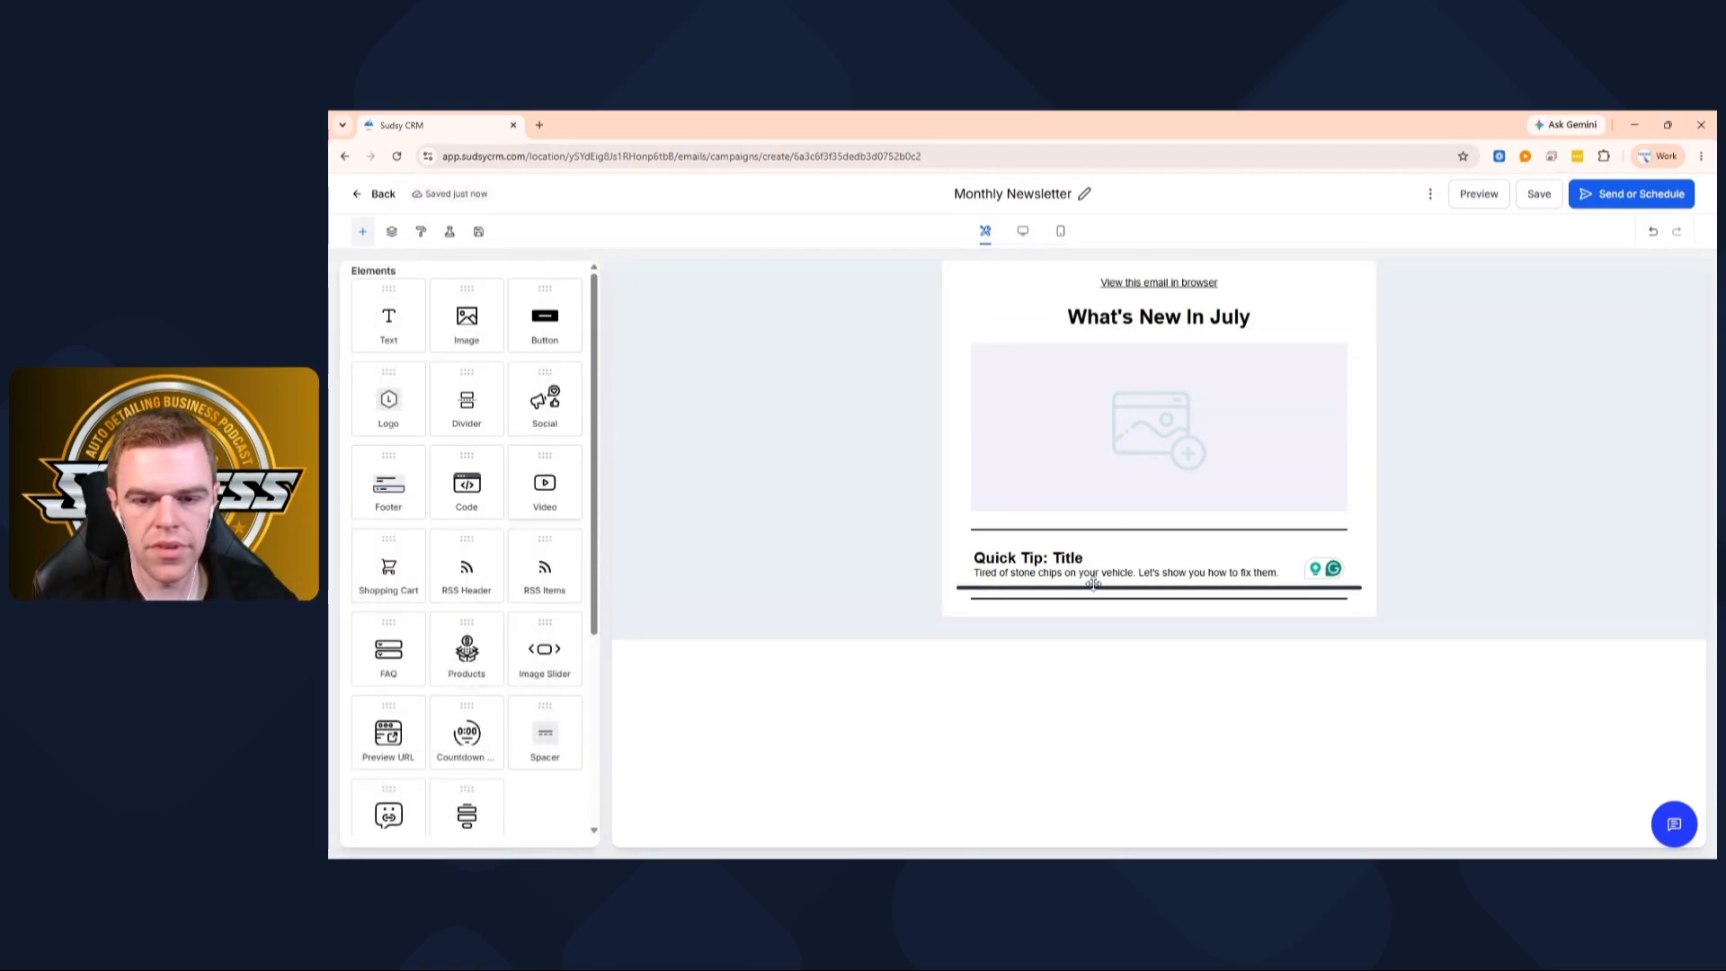
pyautogui.moveTo(1094, 584); pyautogui.dragTo(1094, 587)
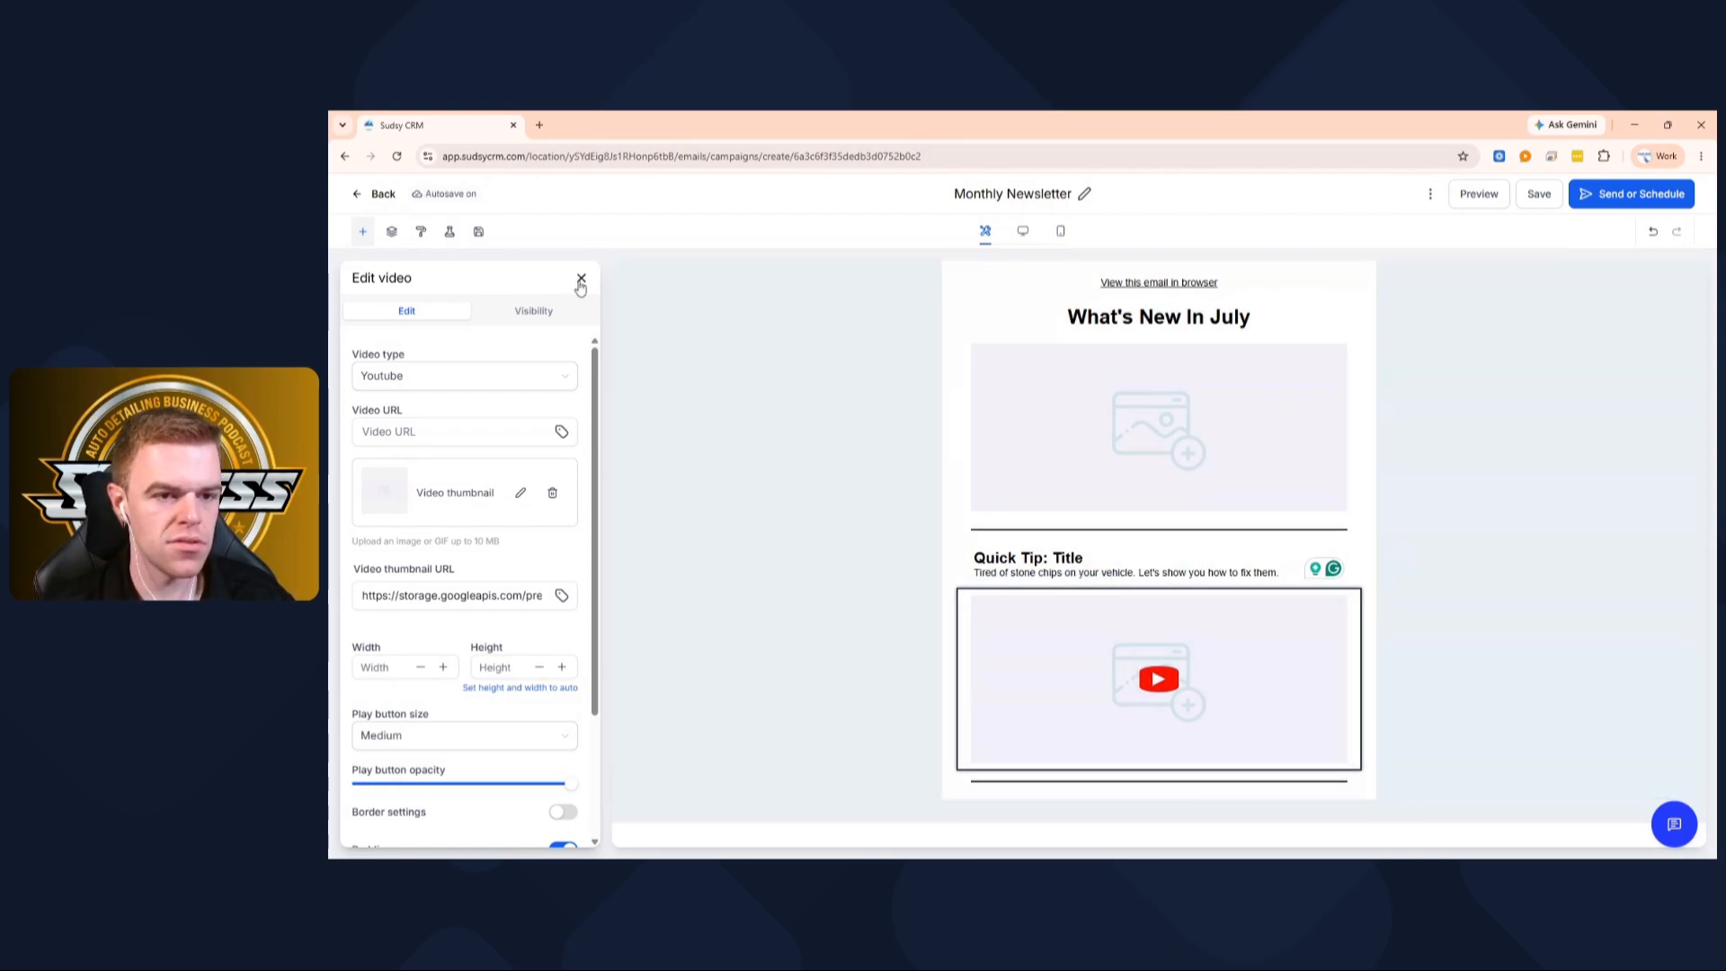
pyautogui.click(582, 278)
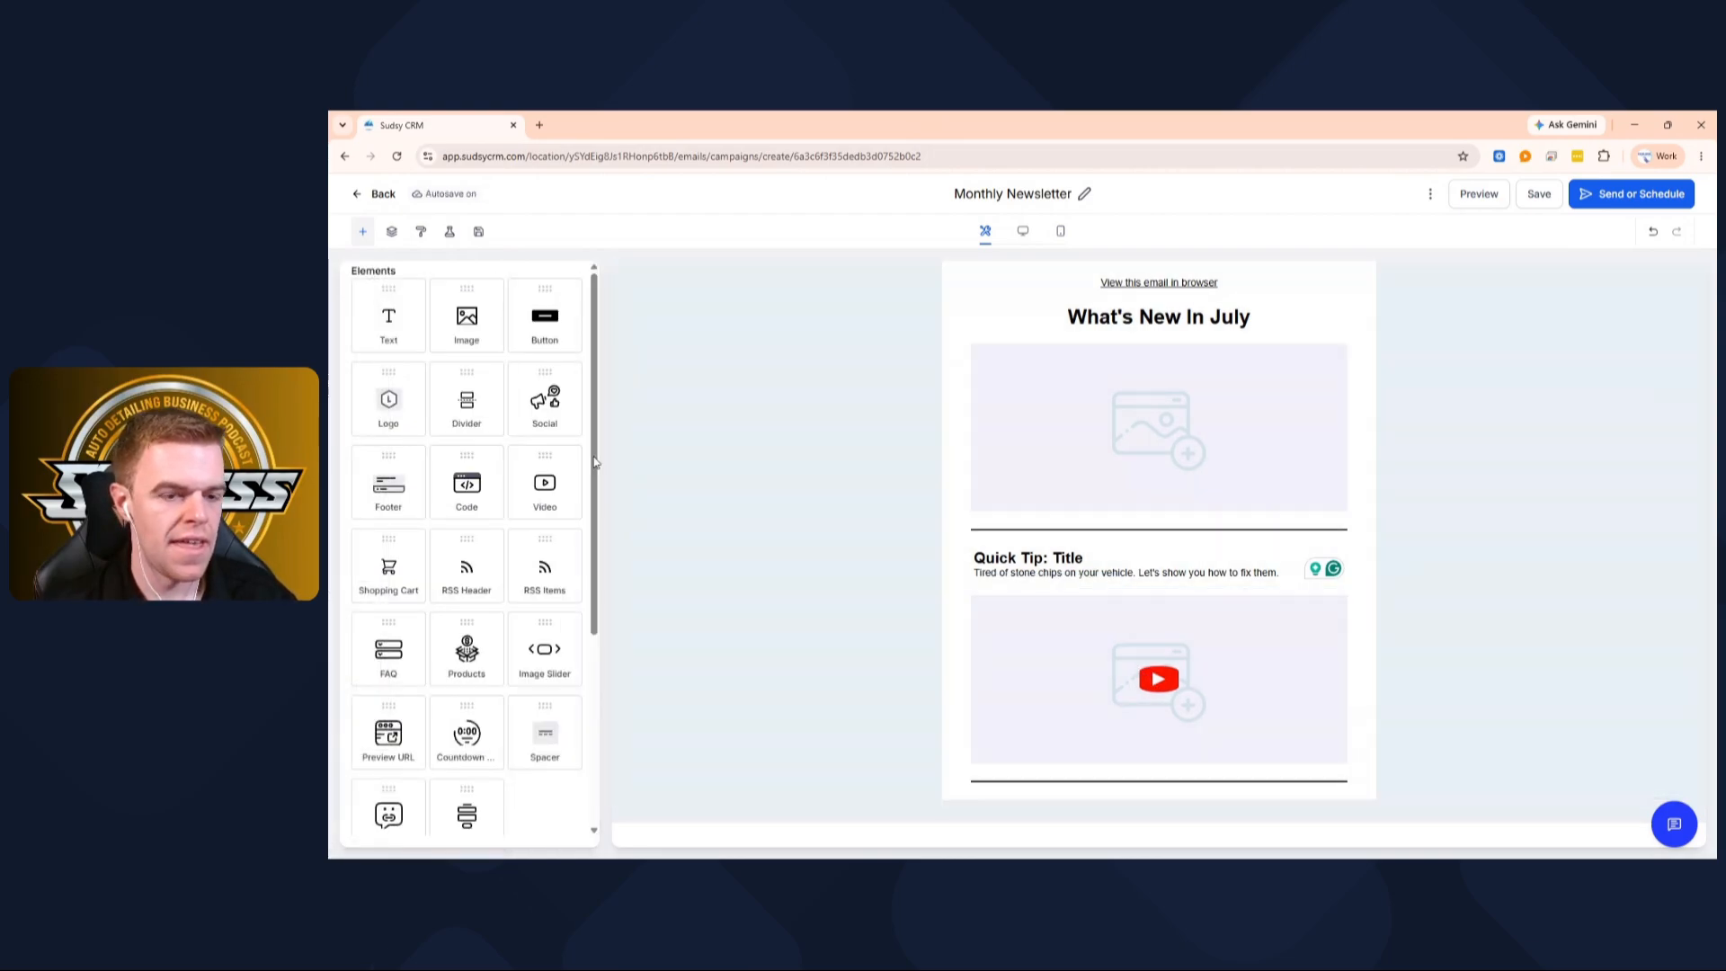
pyautogui.scroll(-1, 501, 659)
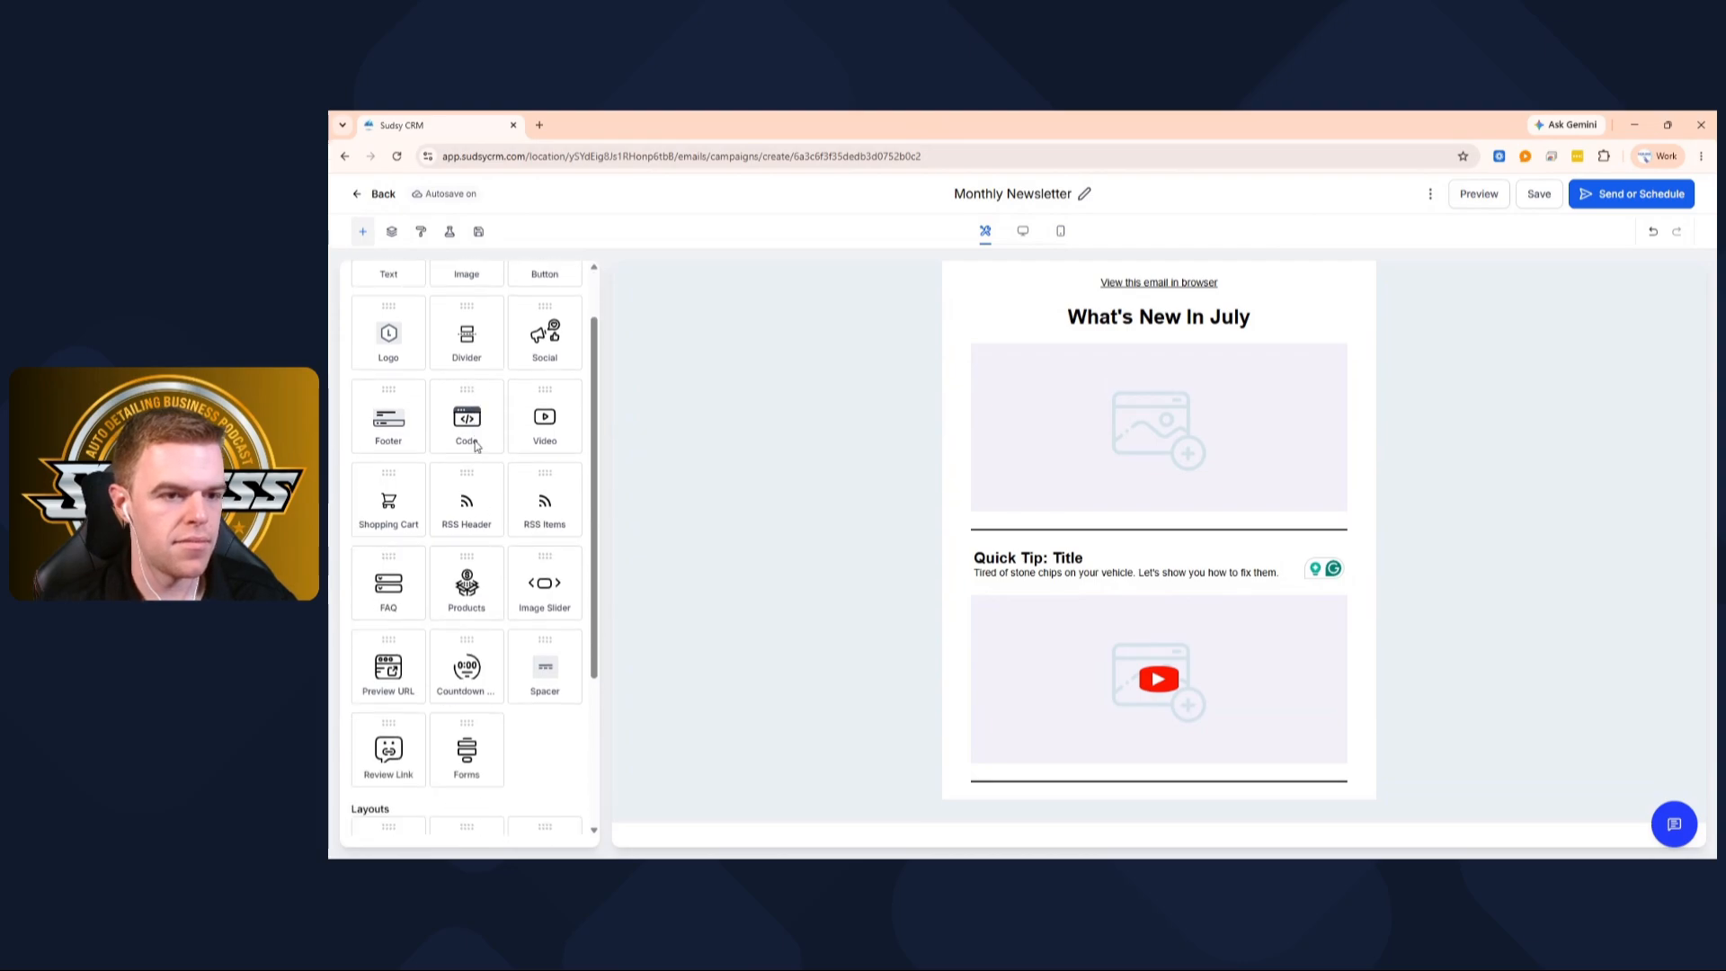
pyautogui.scroll(1, 531, 494)
# Add a button below the video labelled 'Click Here To Watch' and open its link merge fields
pyautogui.moveTo(544, 334); pyautogui.dragTo(1051, 776)
pyautogui.click(1123, 799)
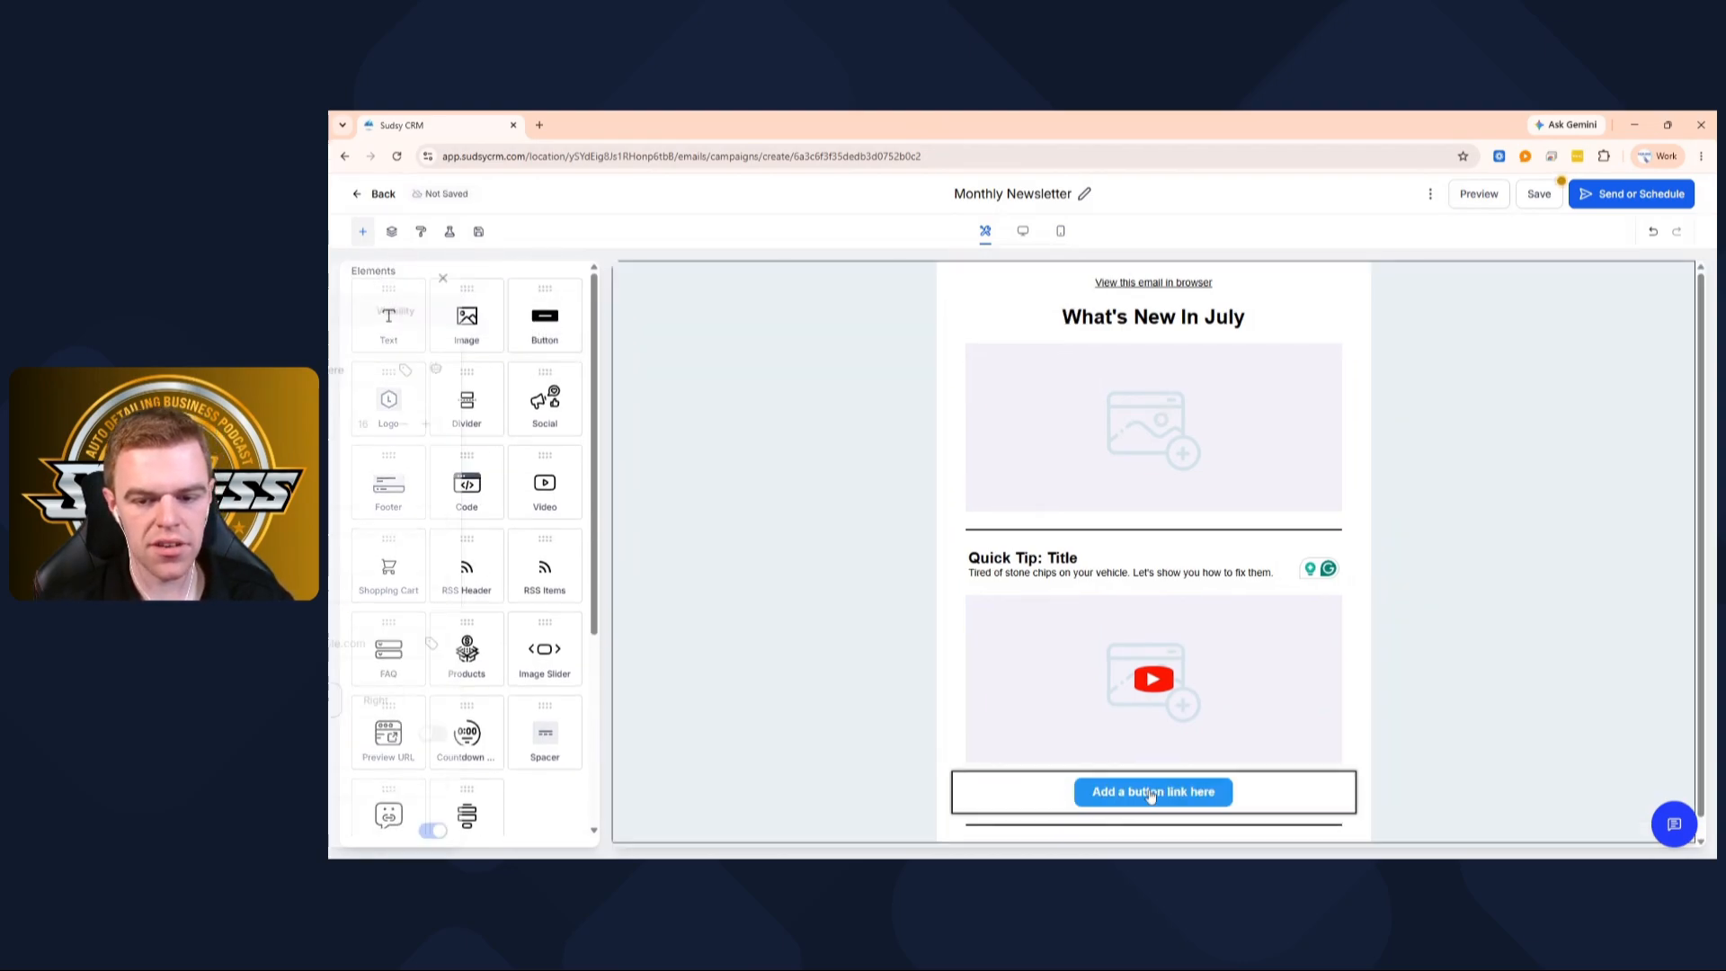
pyautogui.click(485, 370)
pyautogui.hotkey('ctrl', 'a')
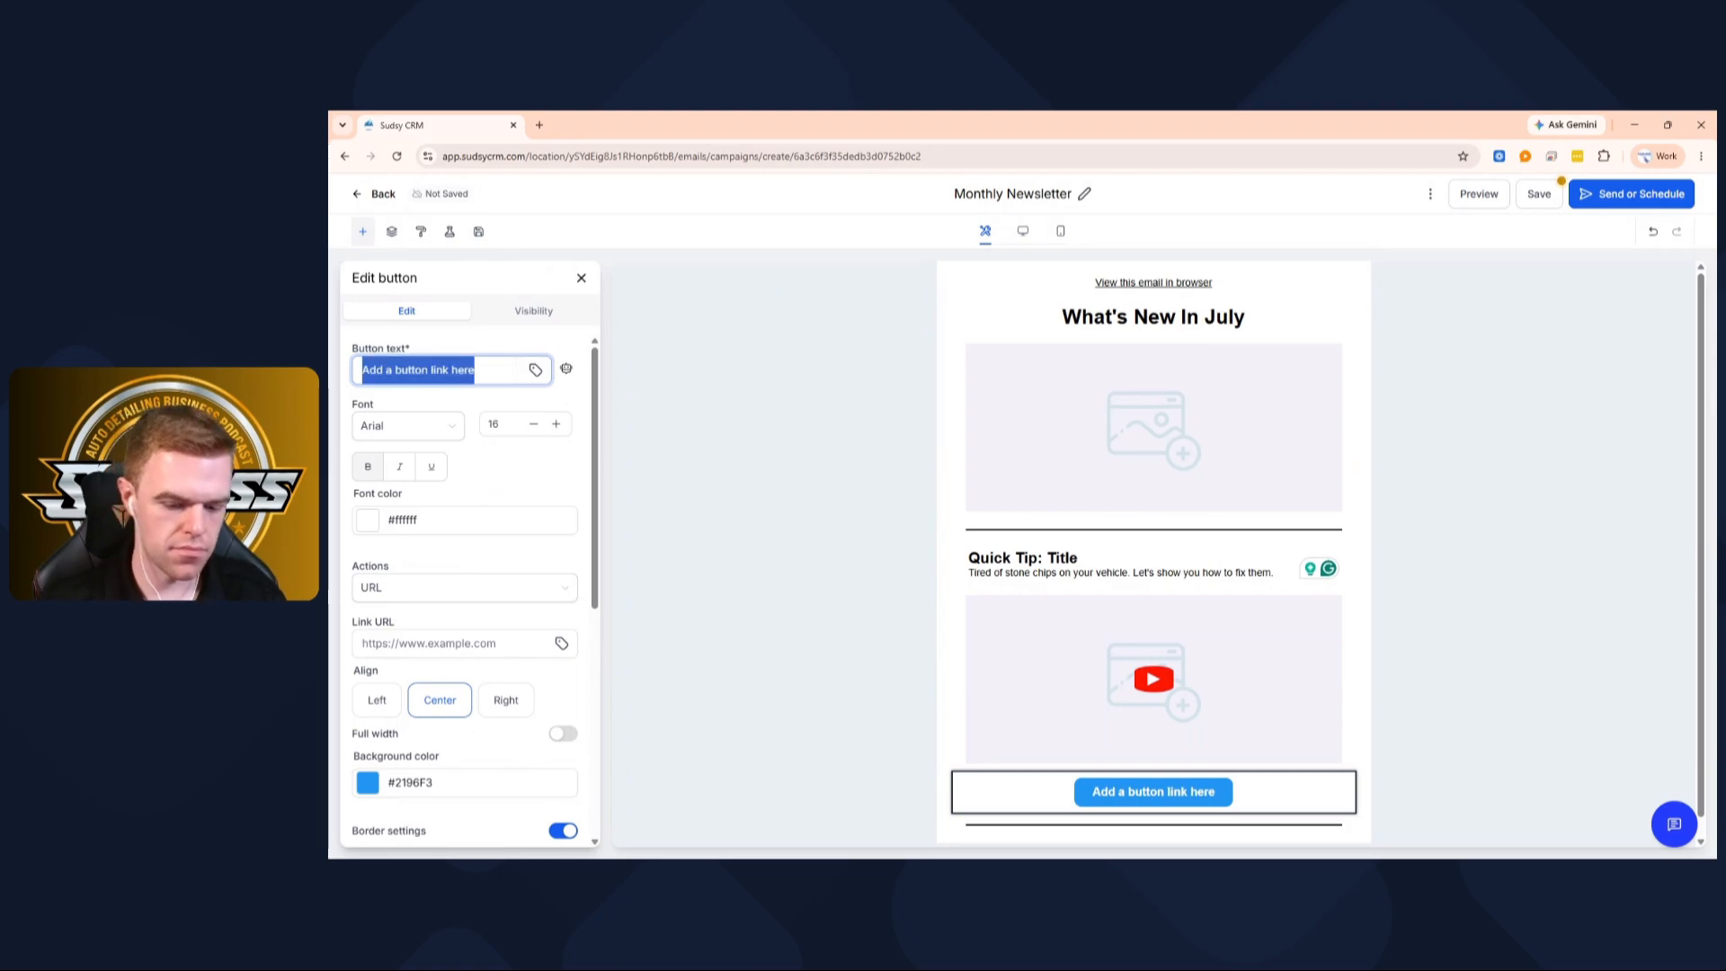
pyautogui.write('Click Here To Watch')
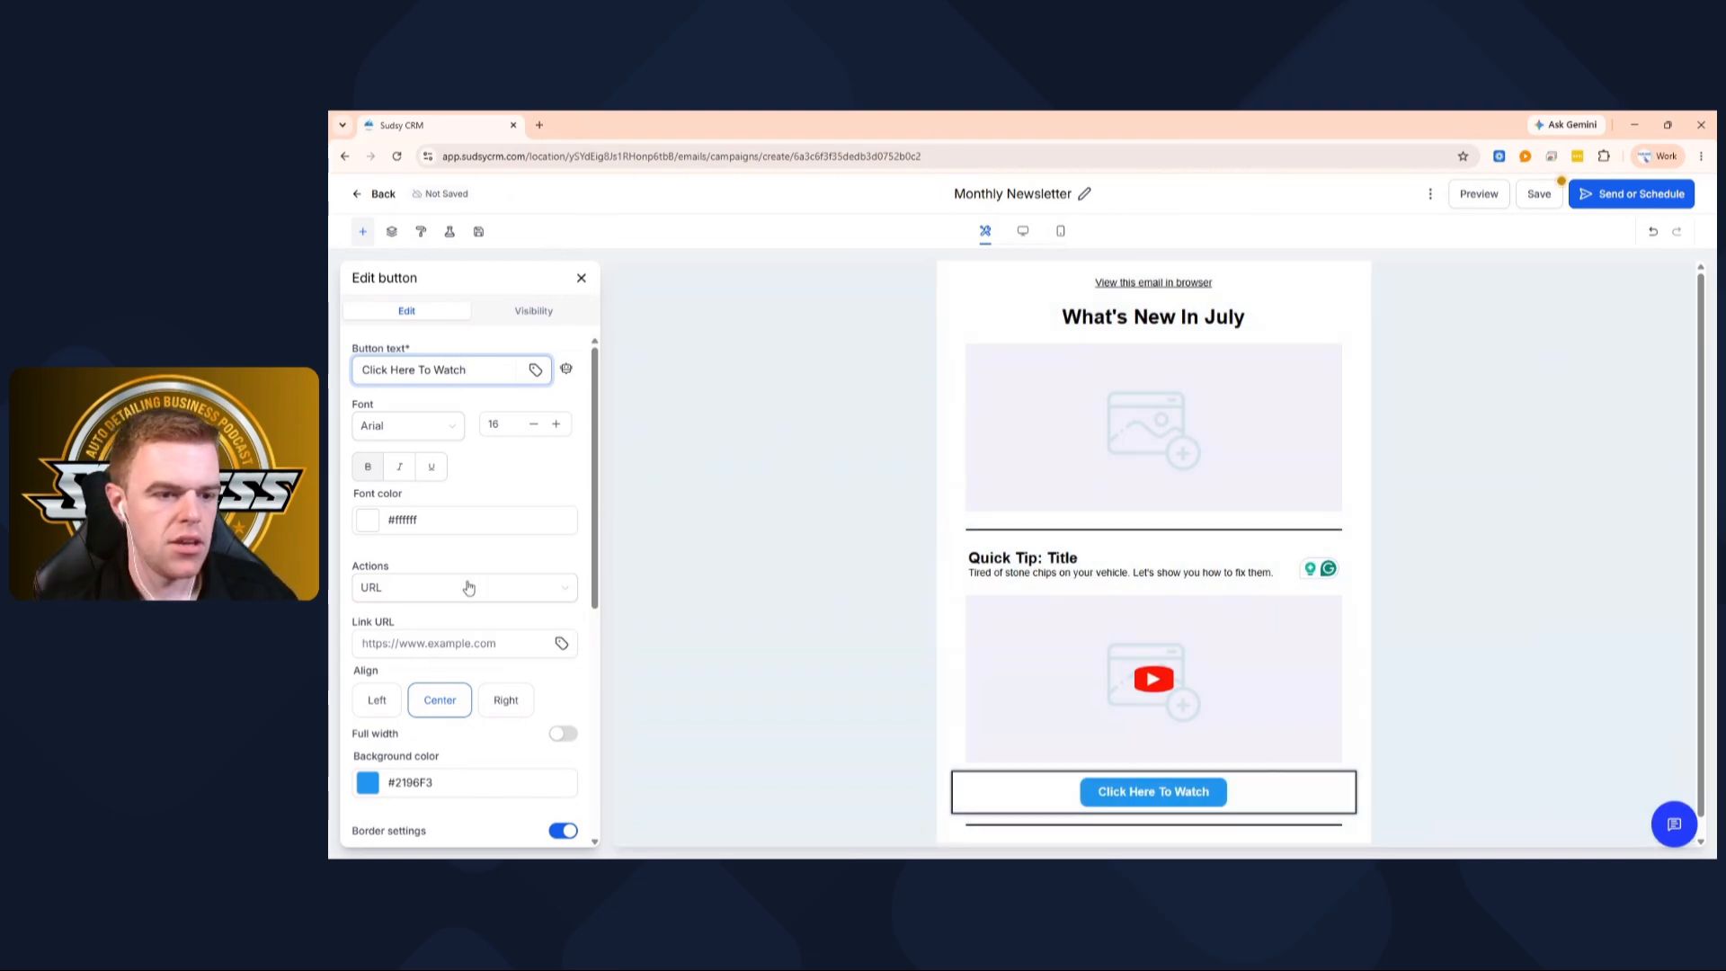
pyautogui.scroll(-3, 464, 594)
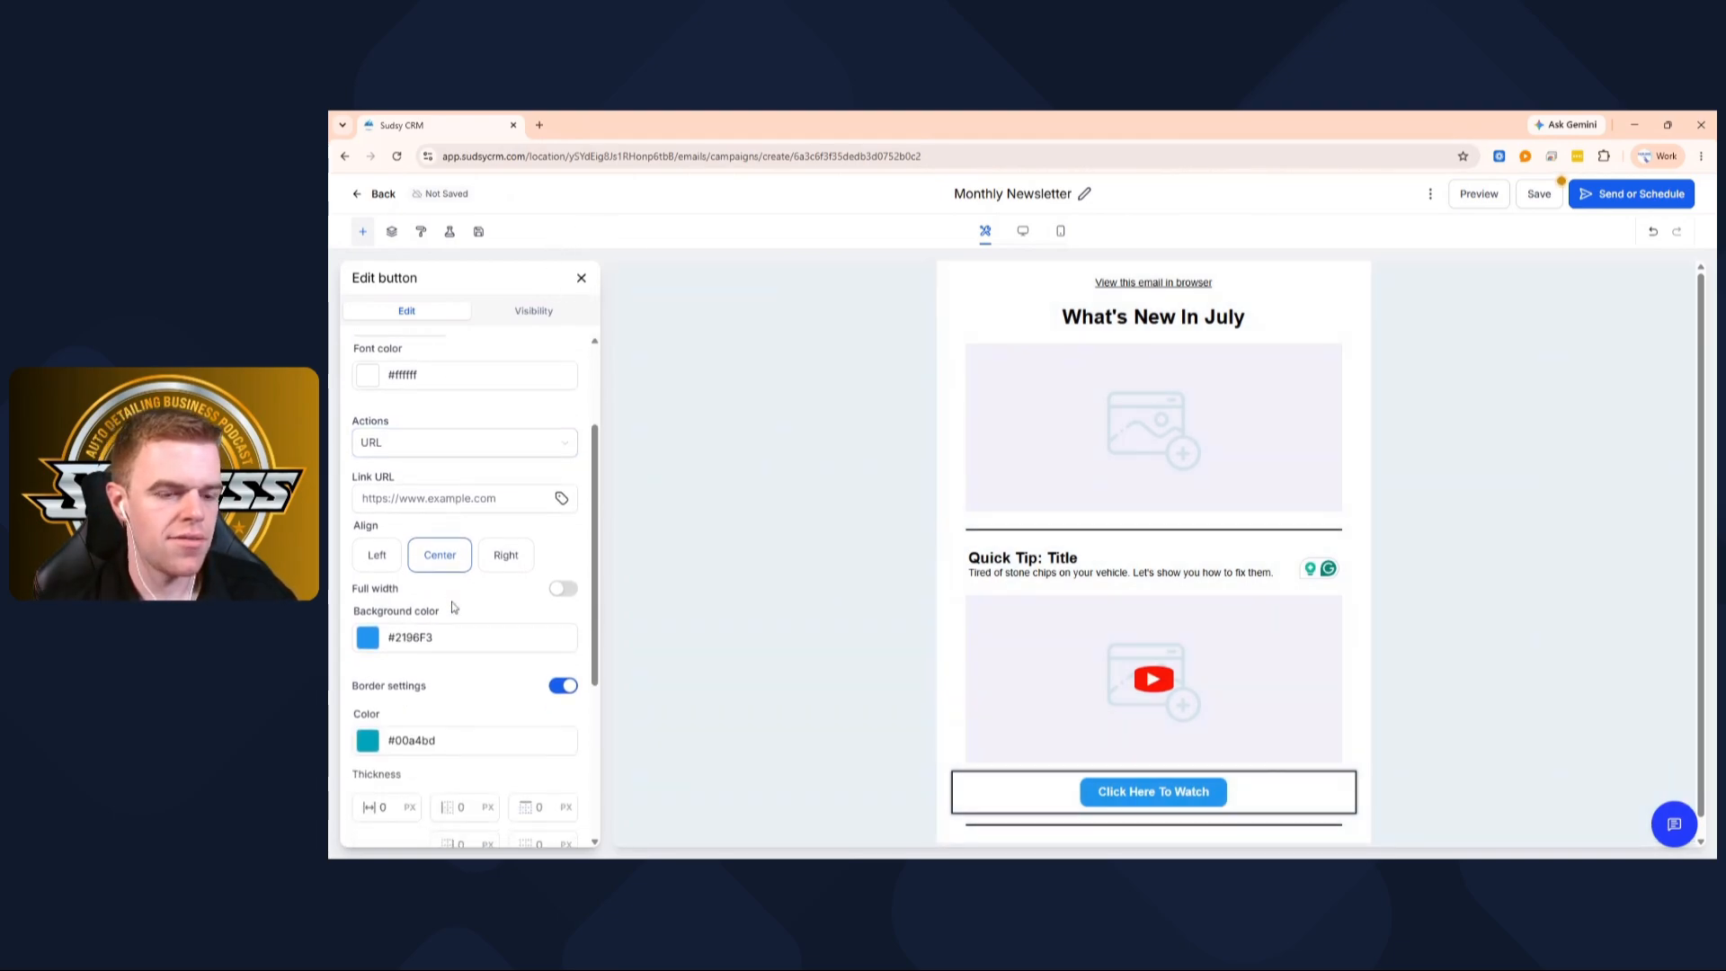
pyautogui.click(451, 495)
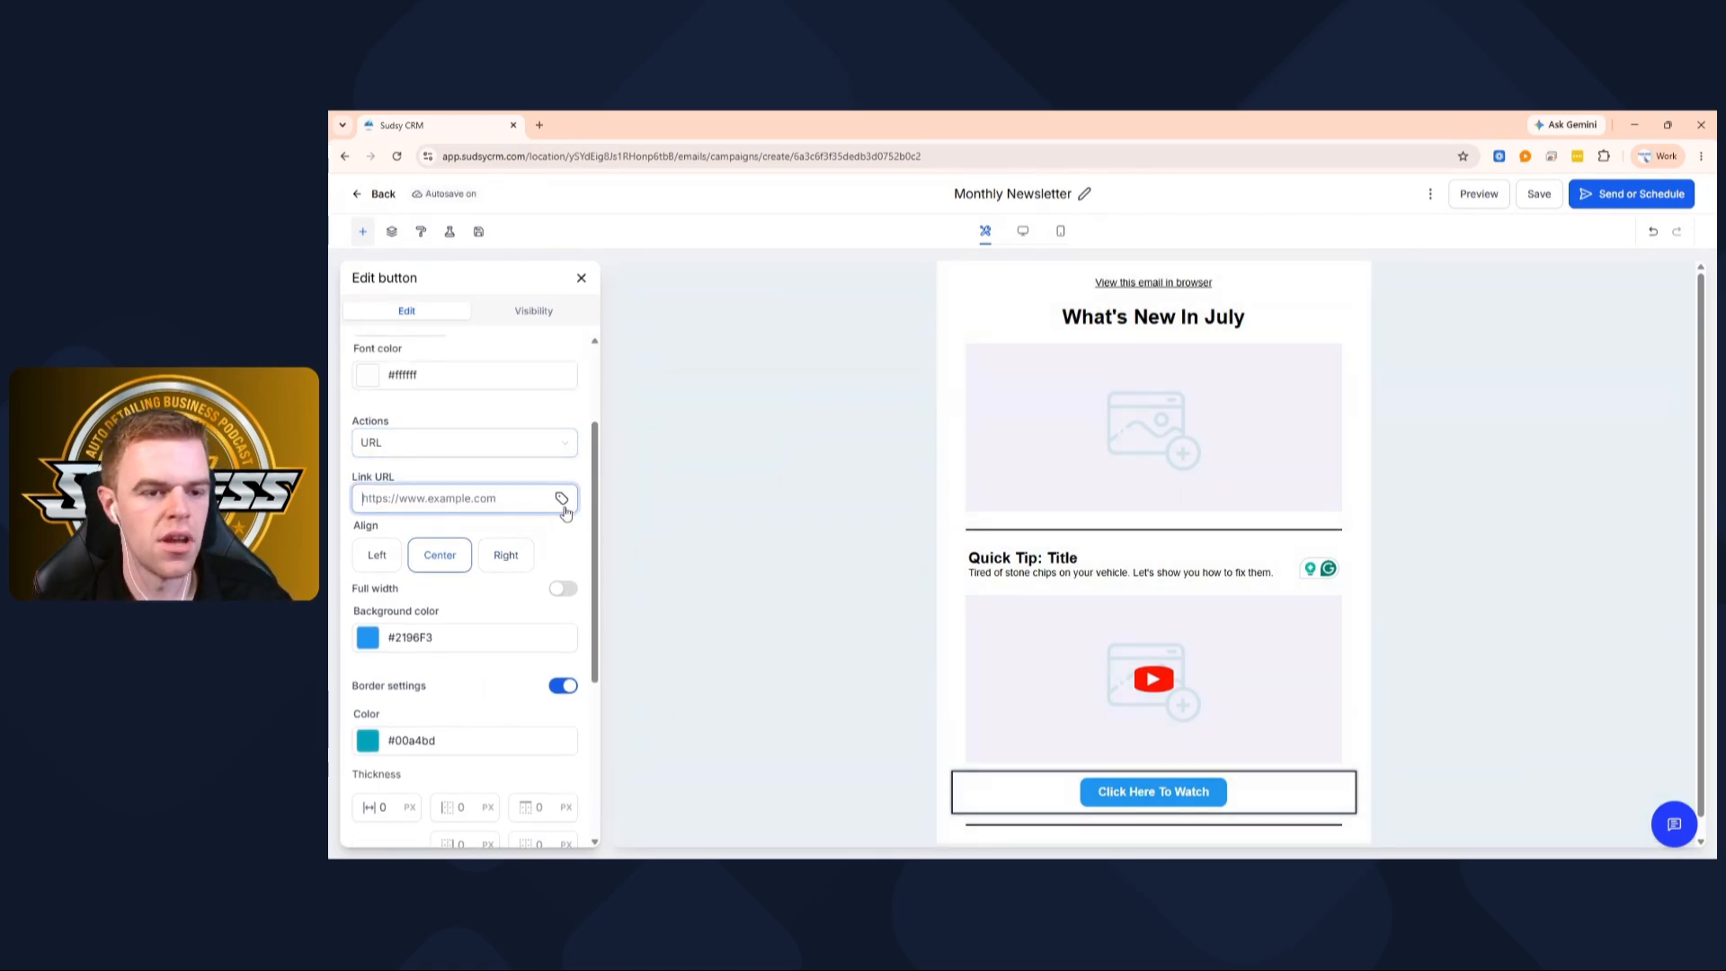
pyautogui.click(562, 500)
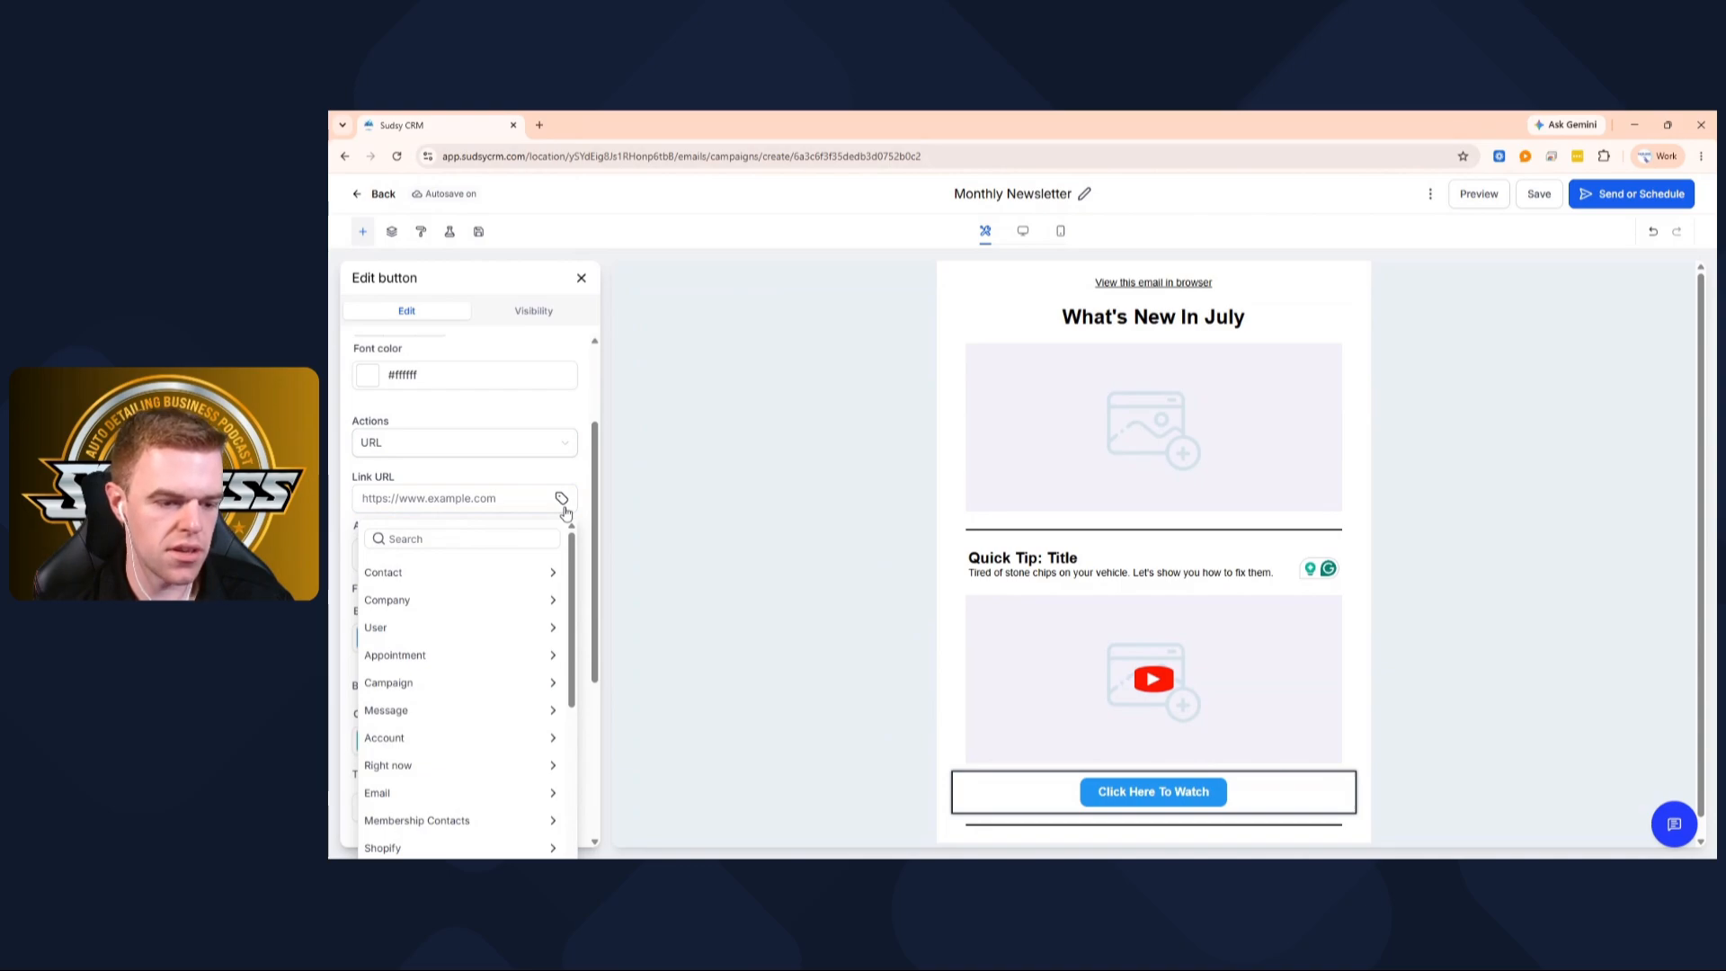
# Save the campaign and leave the email editor
pyautogui.click(1539, 203)
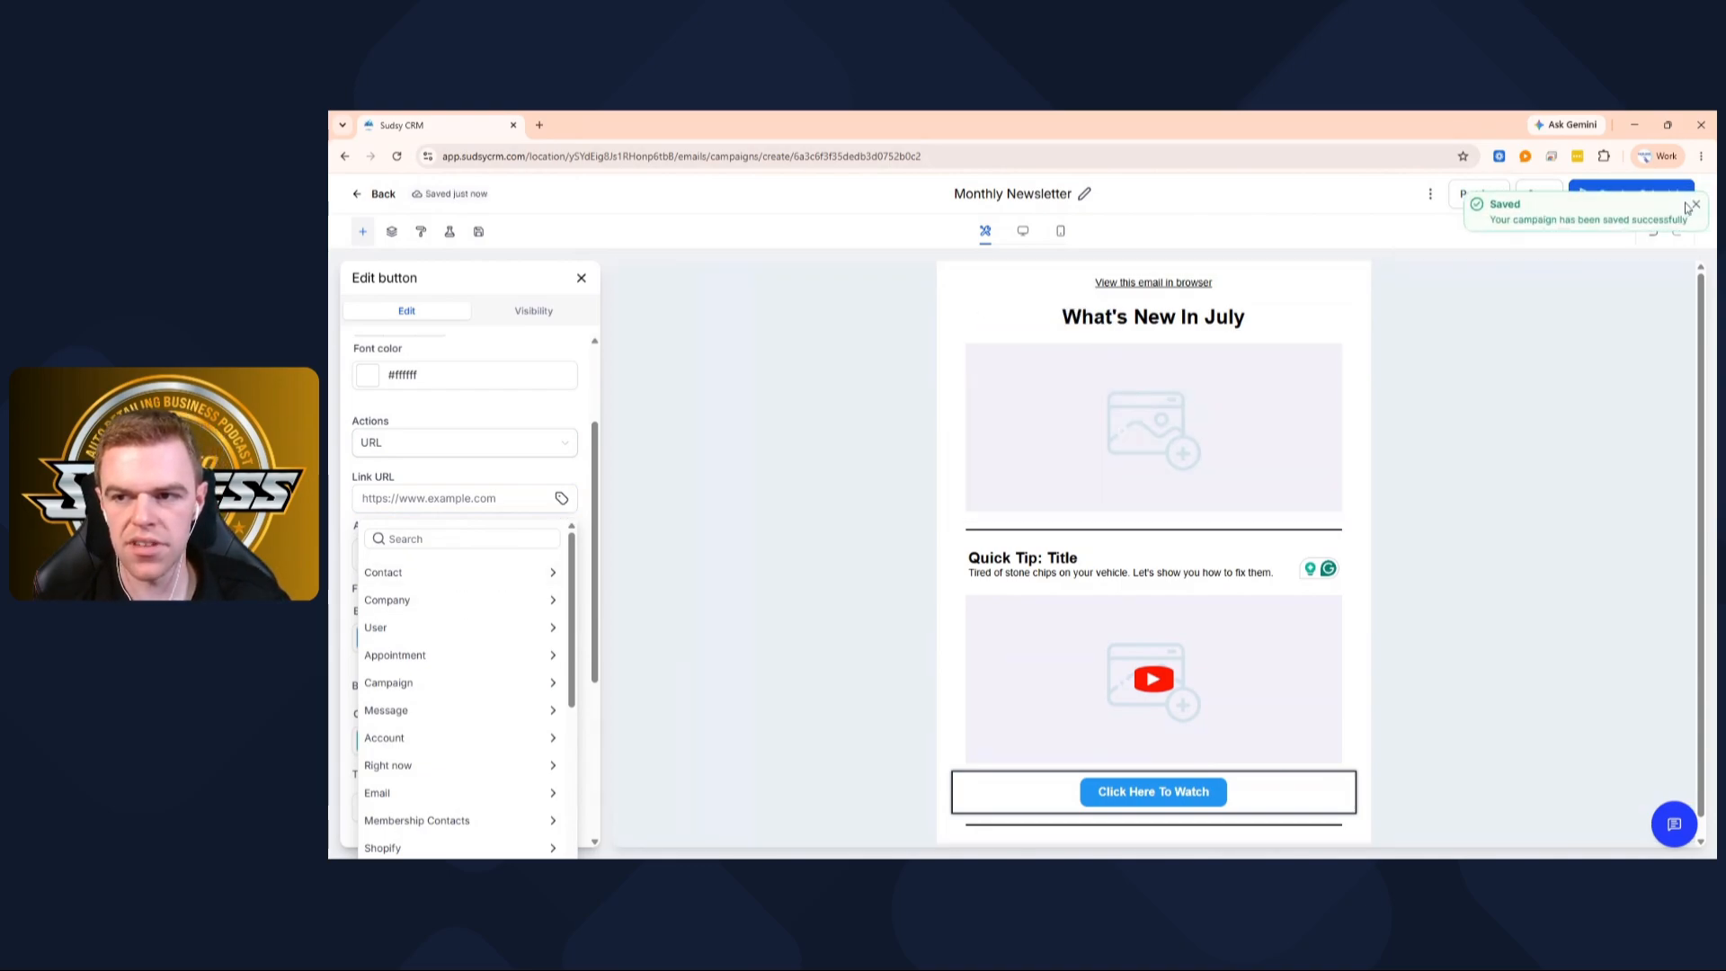
pyautogui.click(1695, 206)
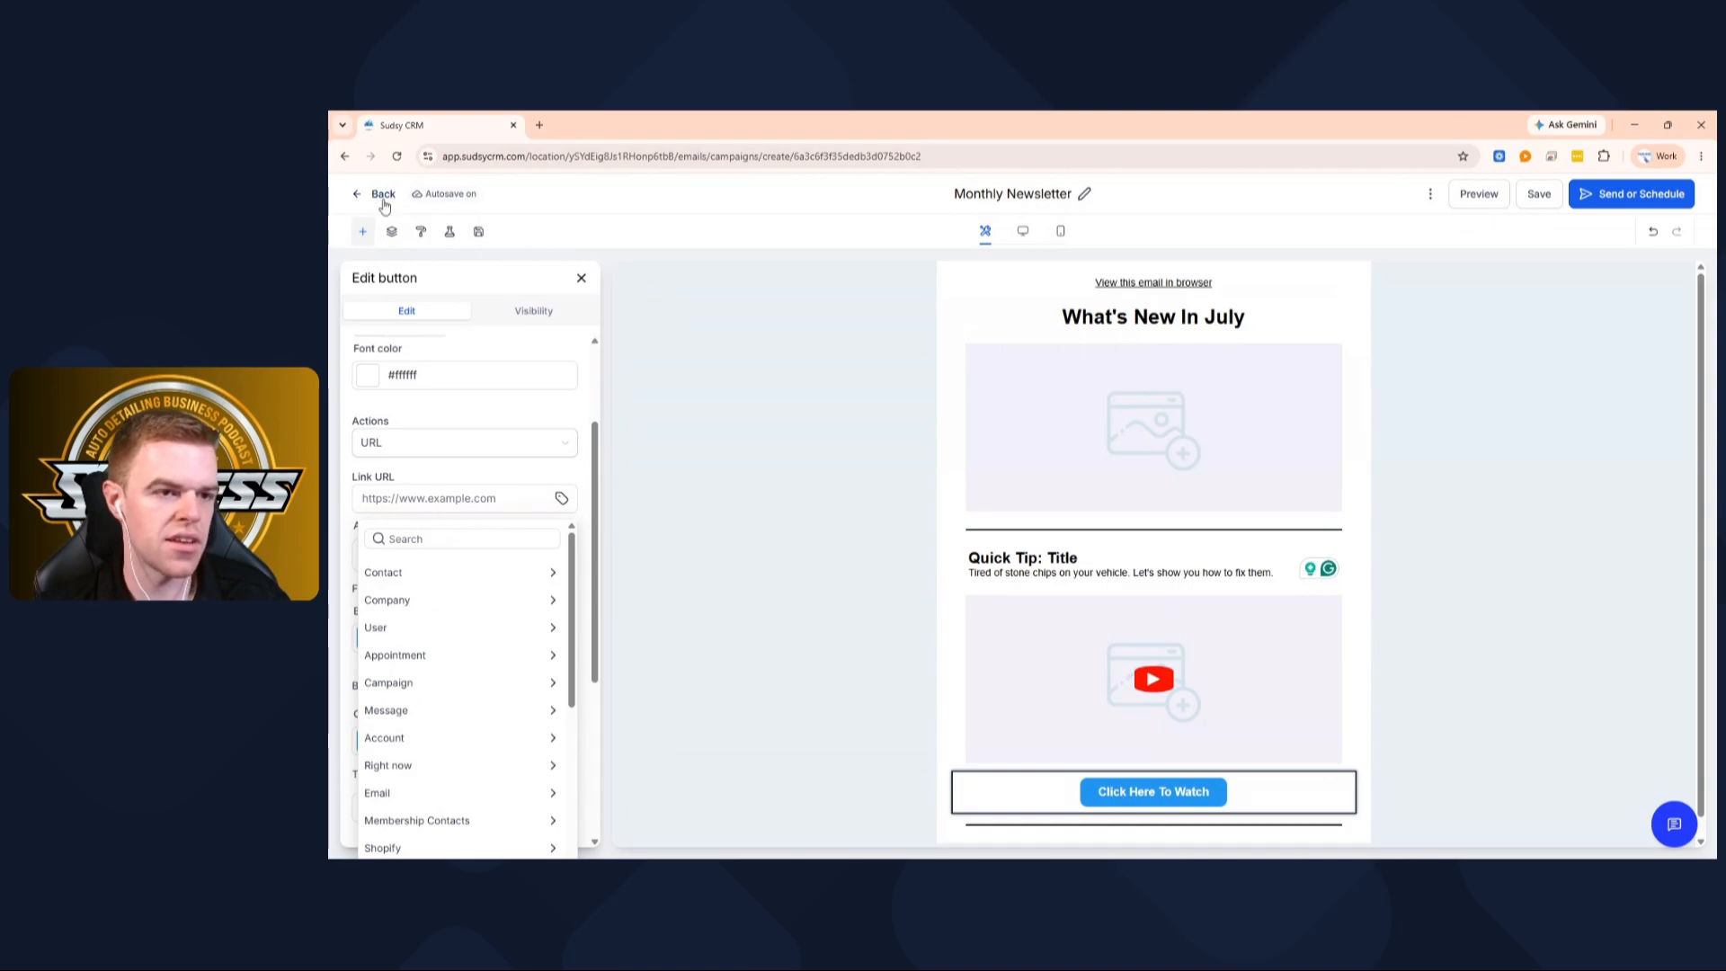
pyautogui.click(383, 198)
pyautogui.click(381, 194)
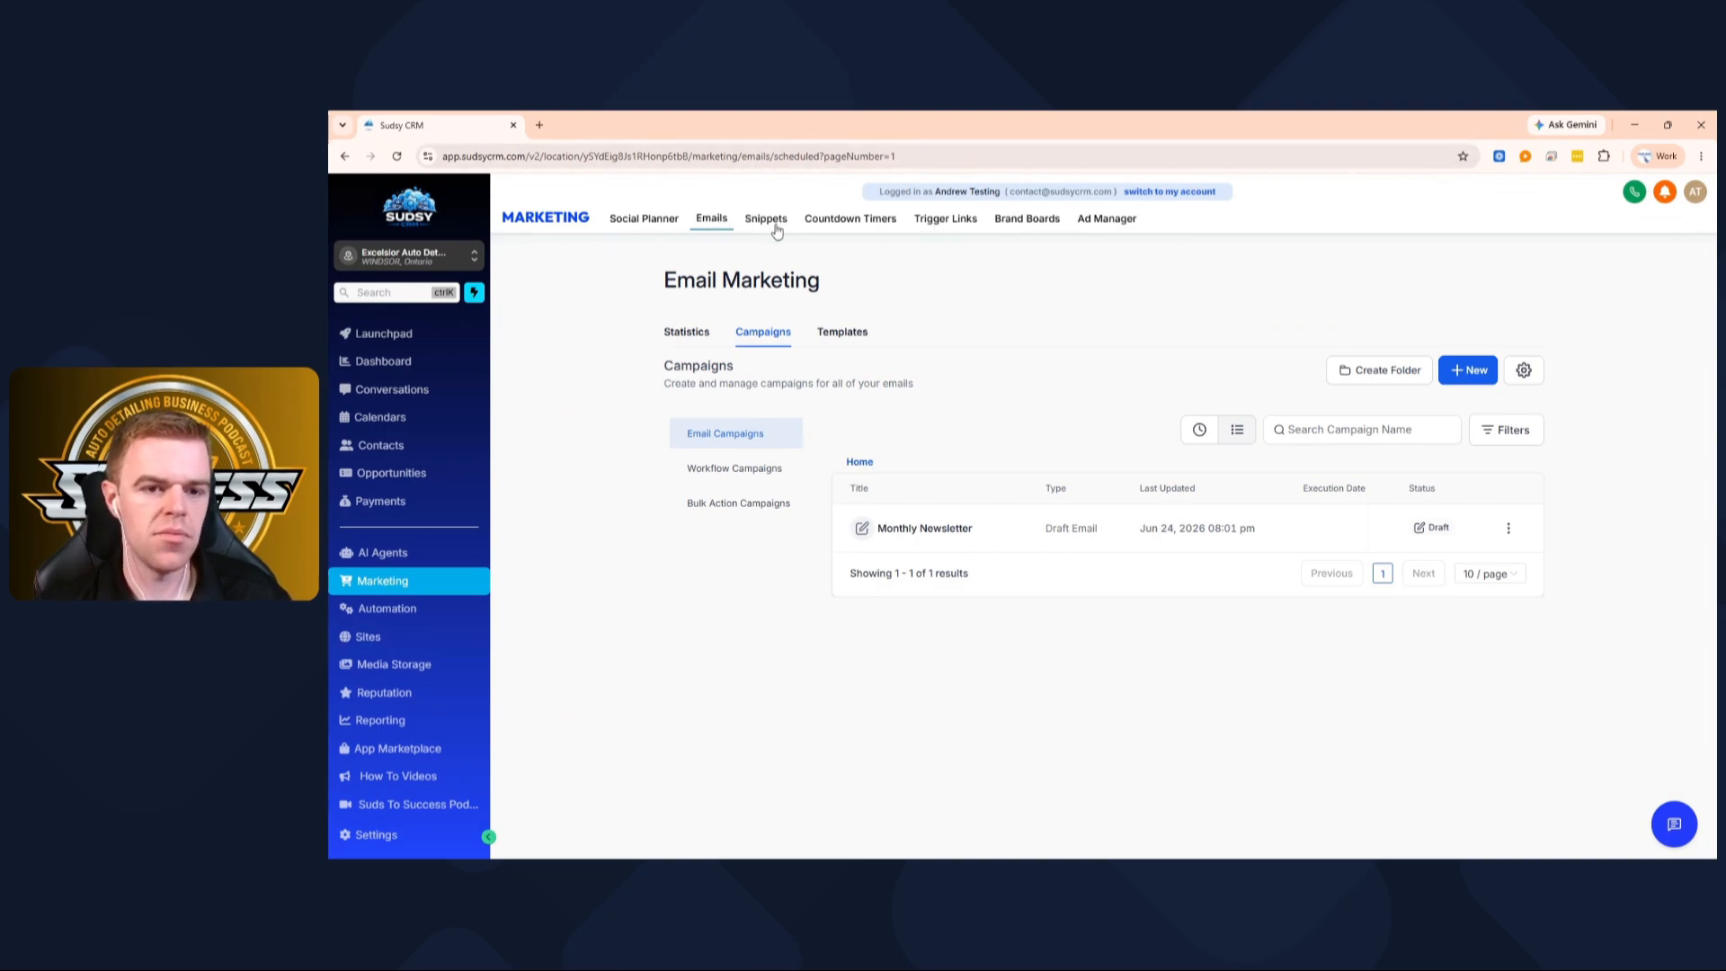
pyautogui.click(943, 229)
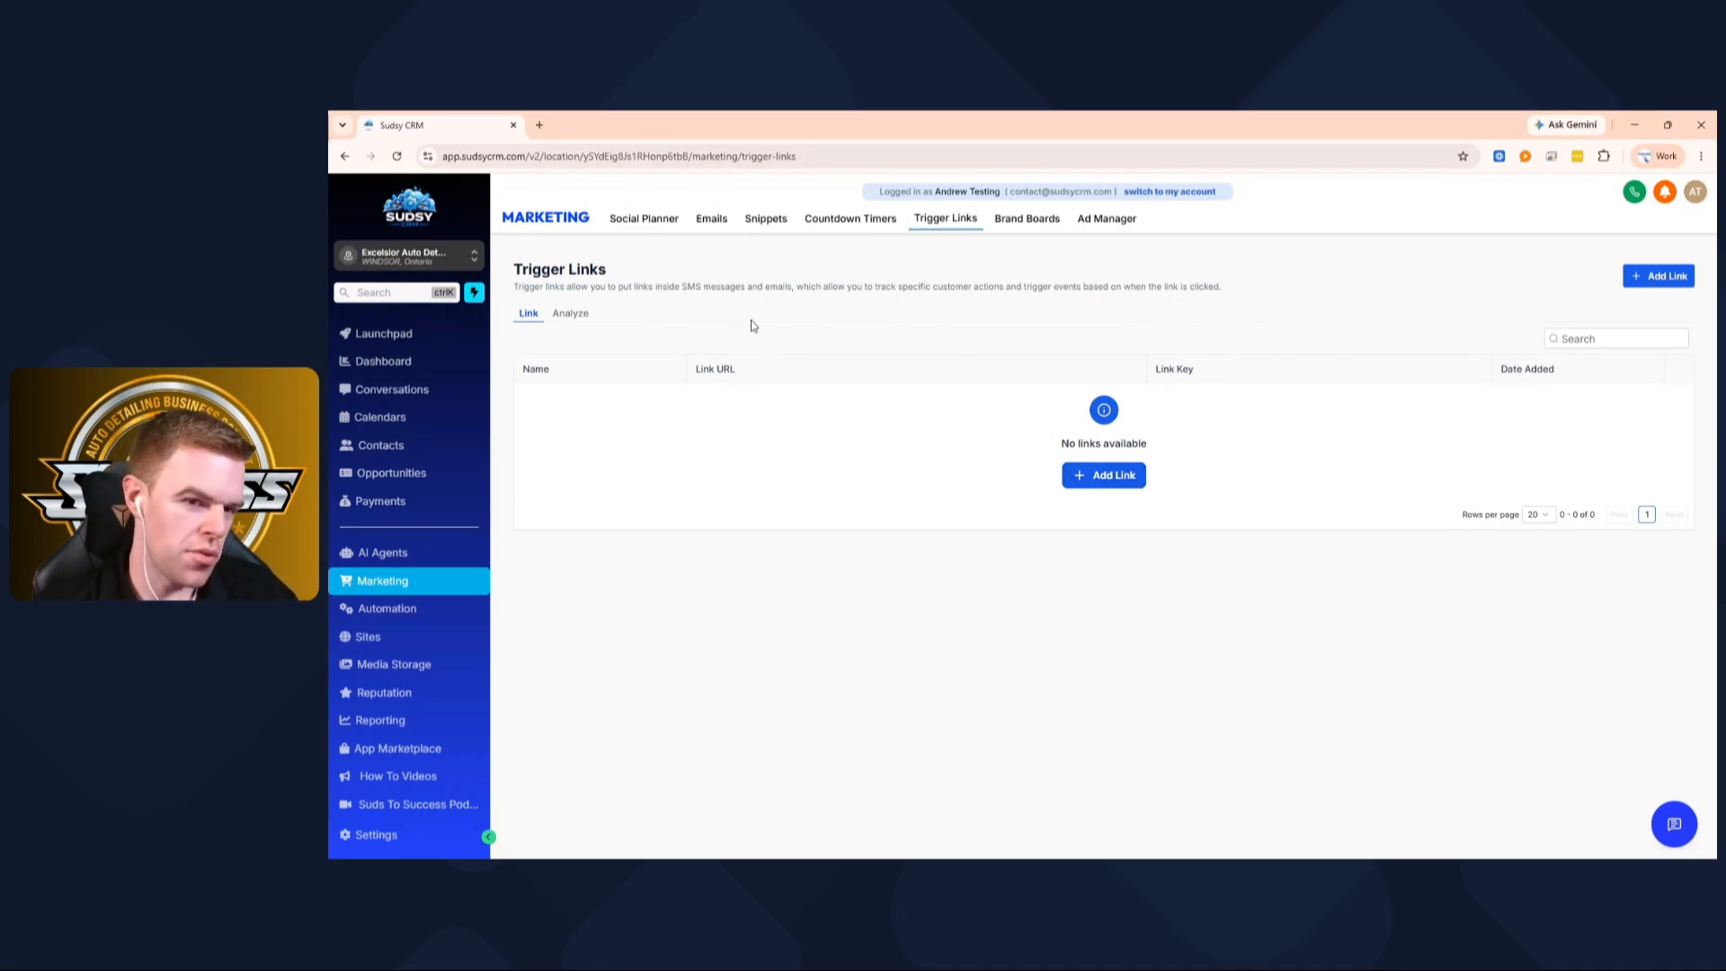
pyautogui.click(1112, 485)
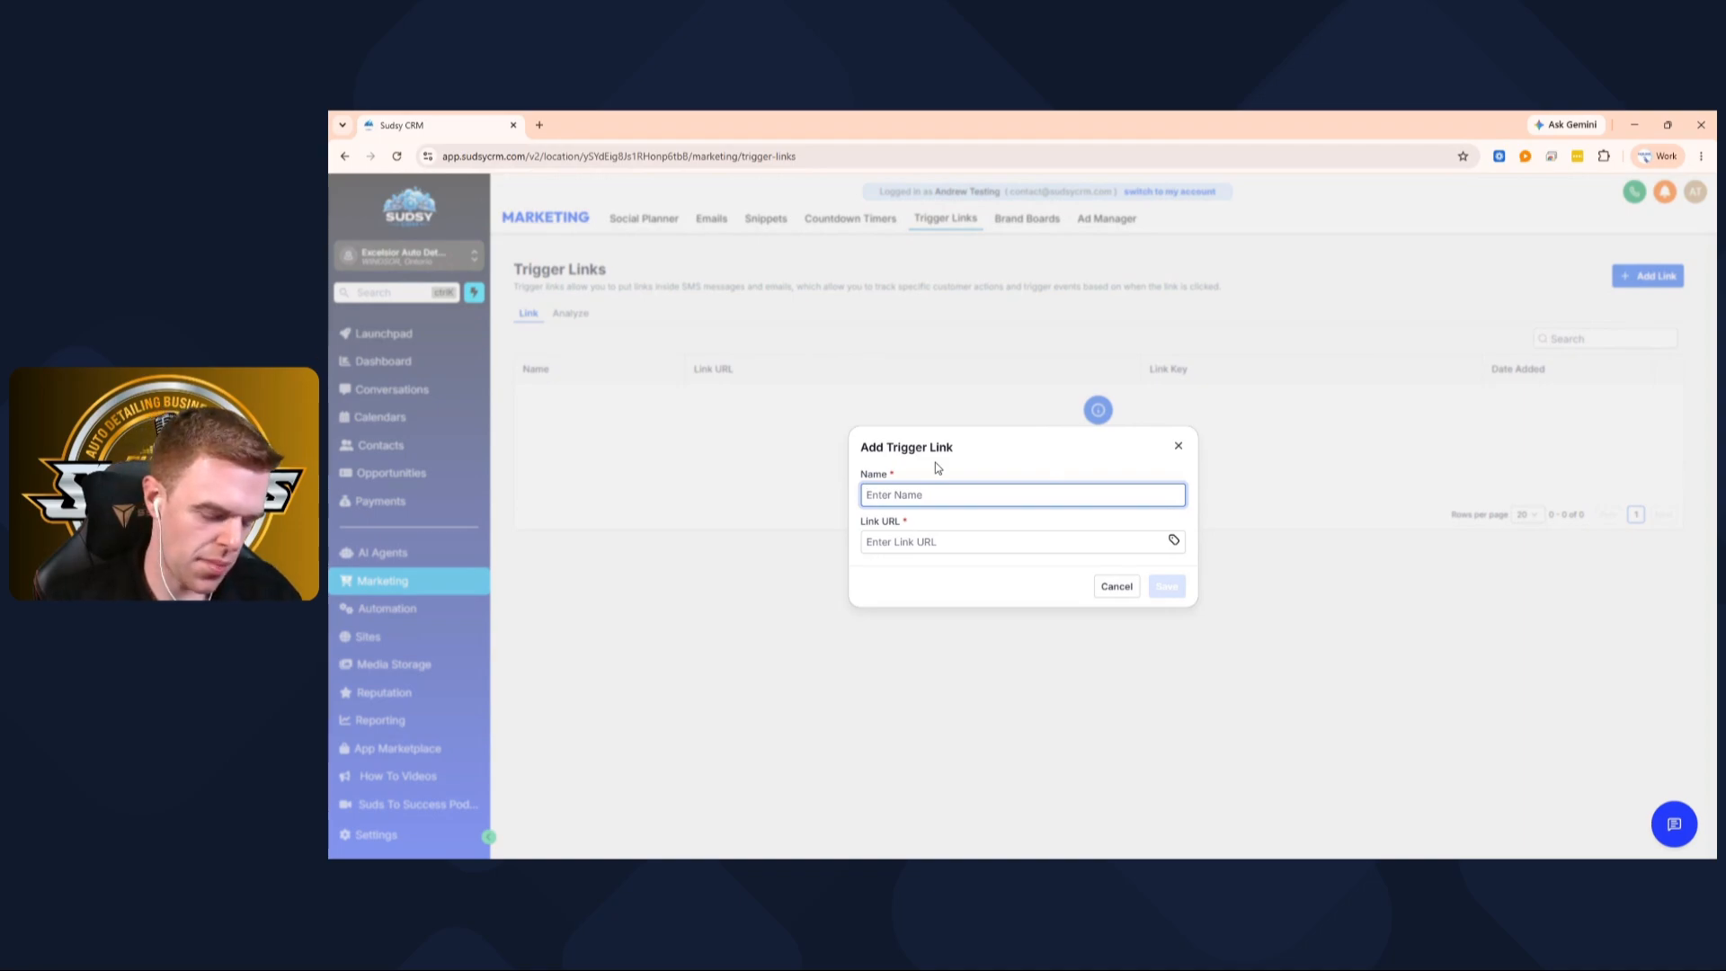
pyautogui.write('Sudsy CR')
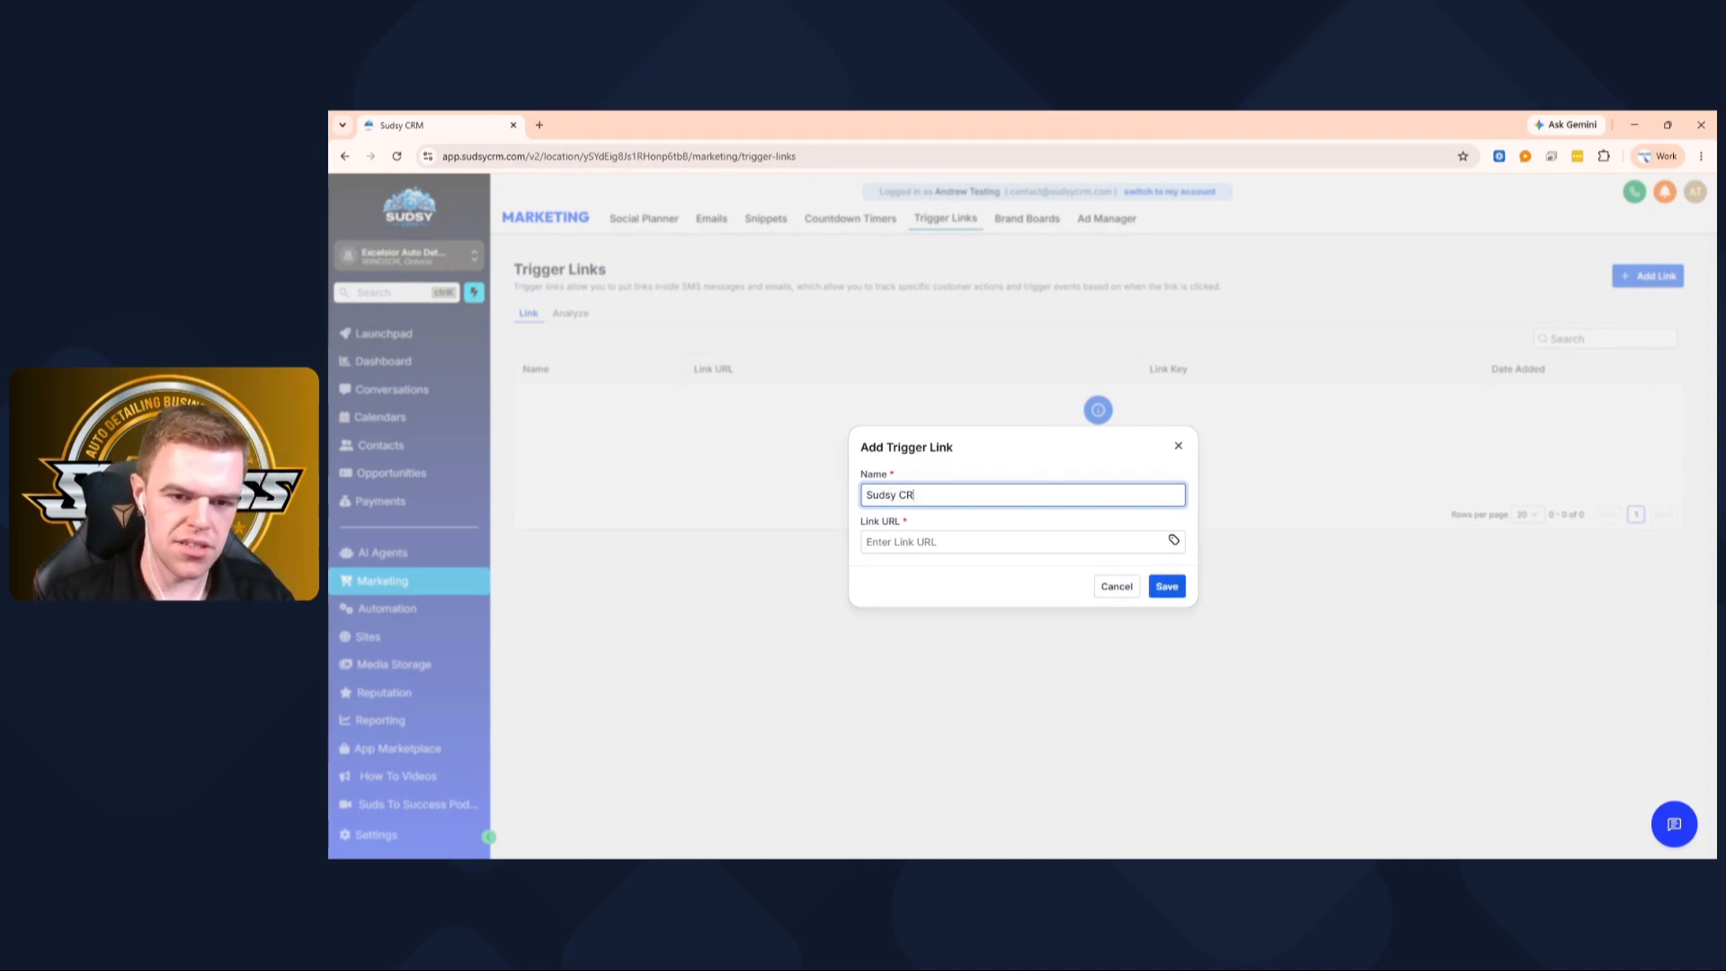
pyautogui.write('M')
pyautogui.press('Tab')
pyautogui.write('ww')
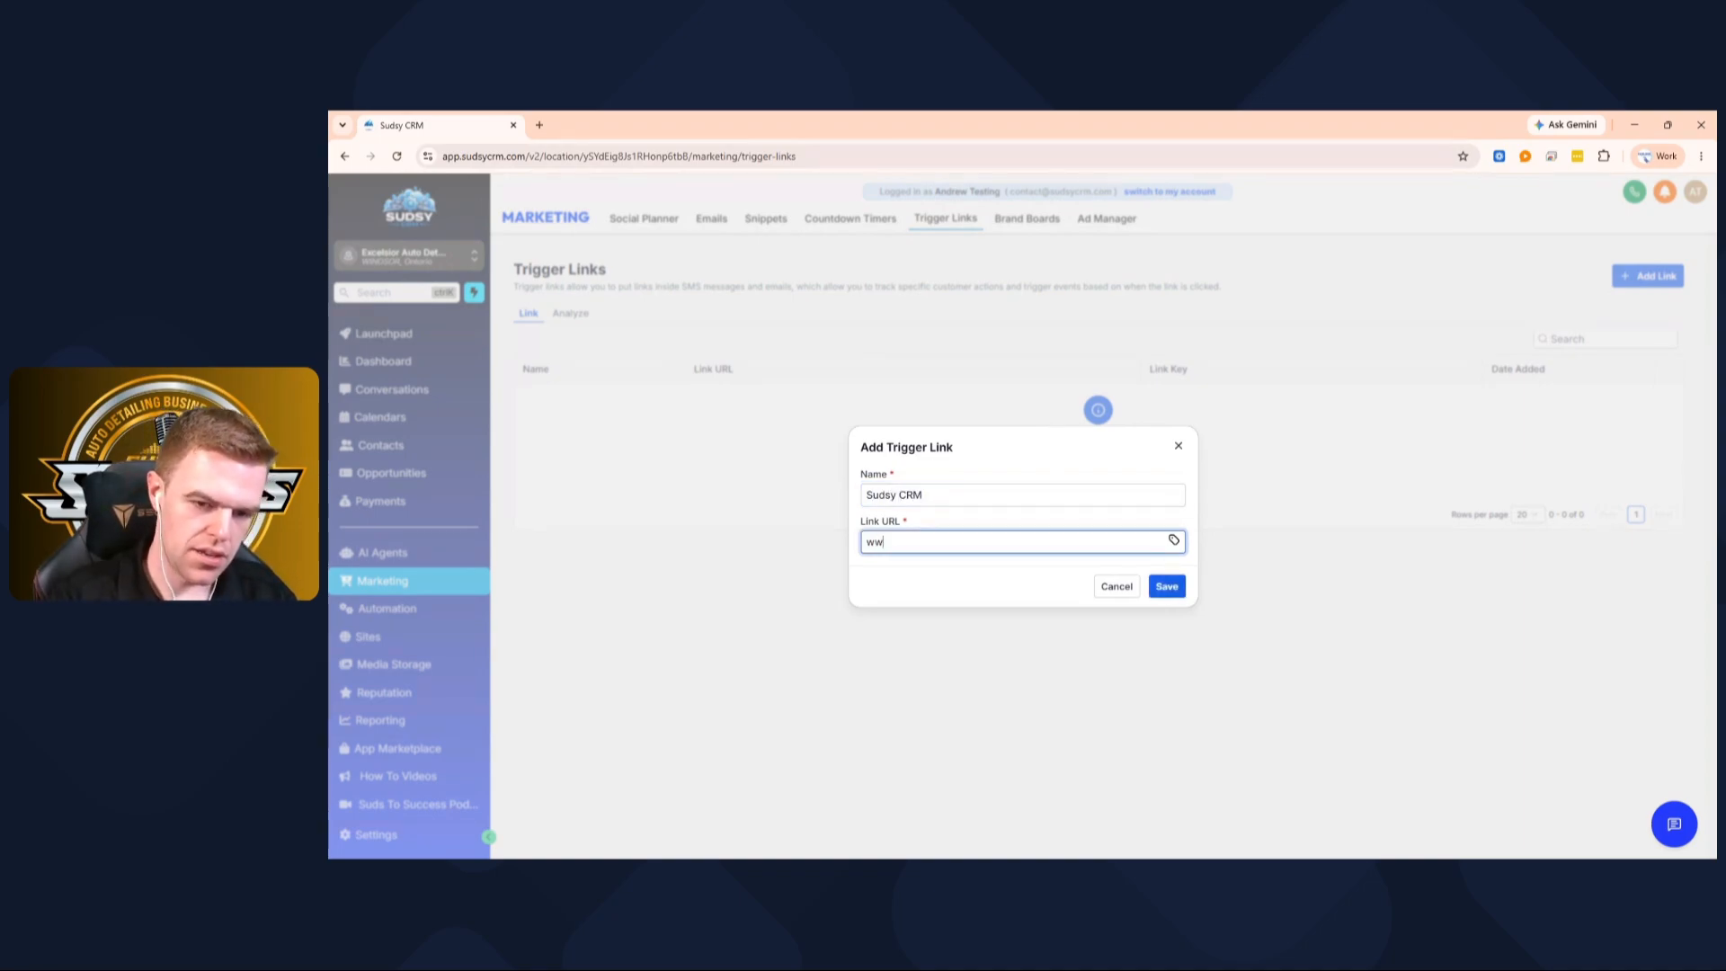
pyautogui.write('w.sudsycrm')
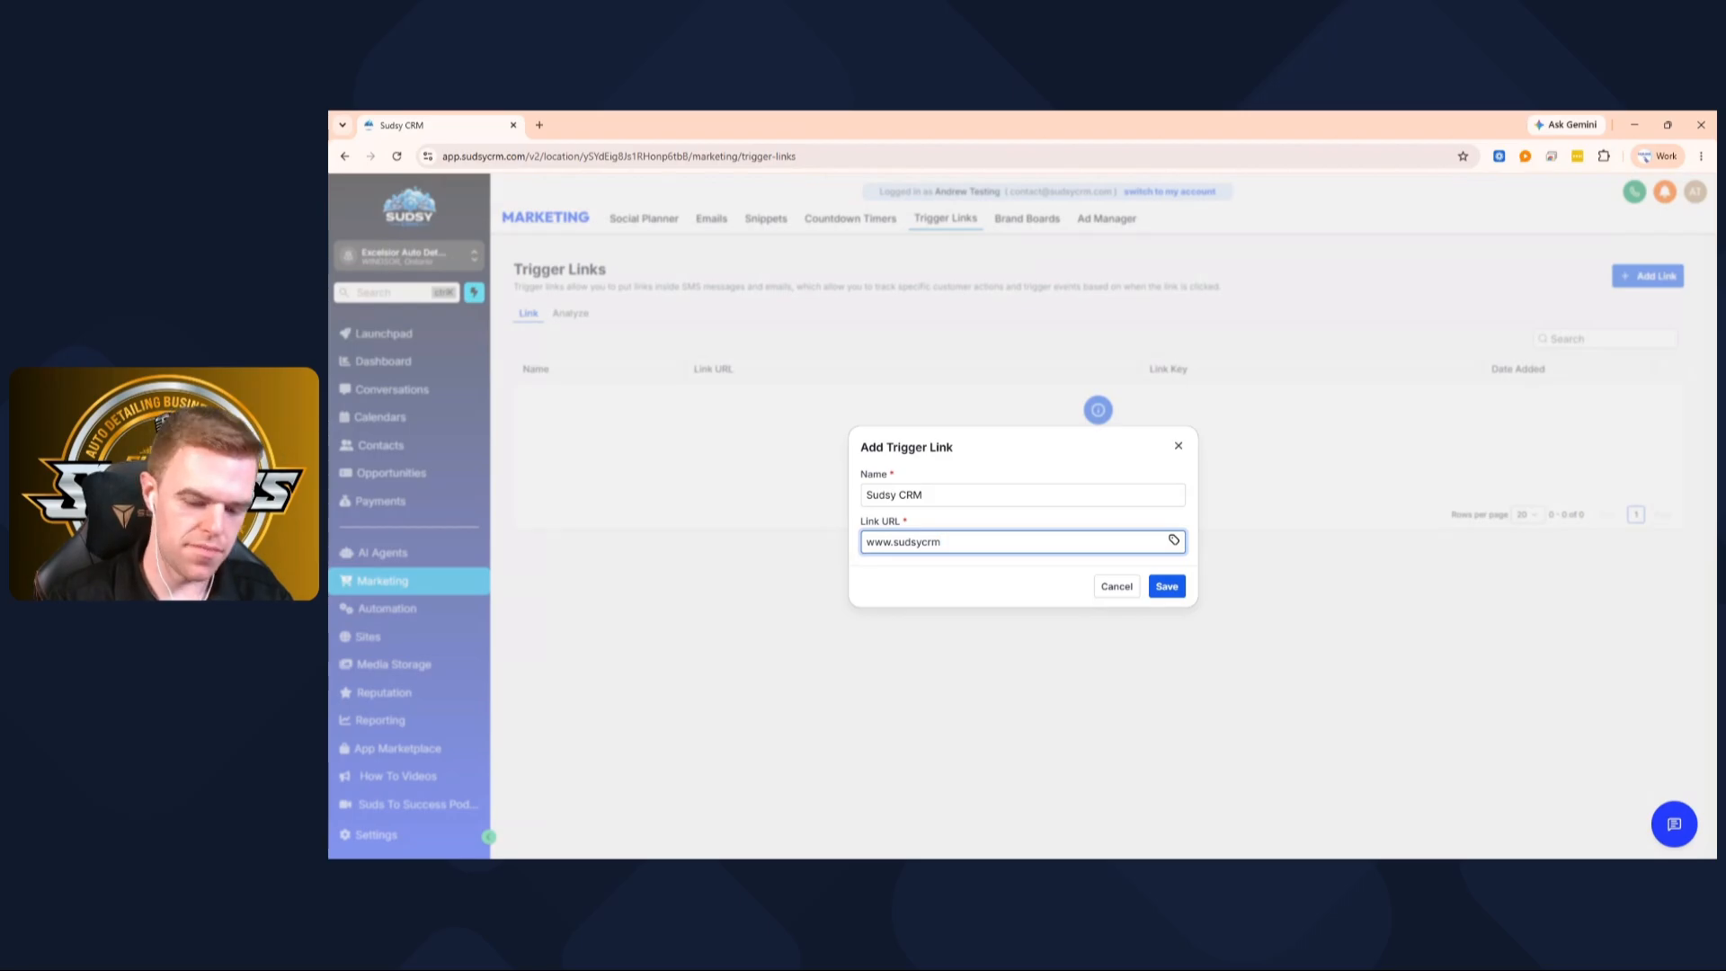
pyautogui.write('.com')
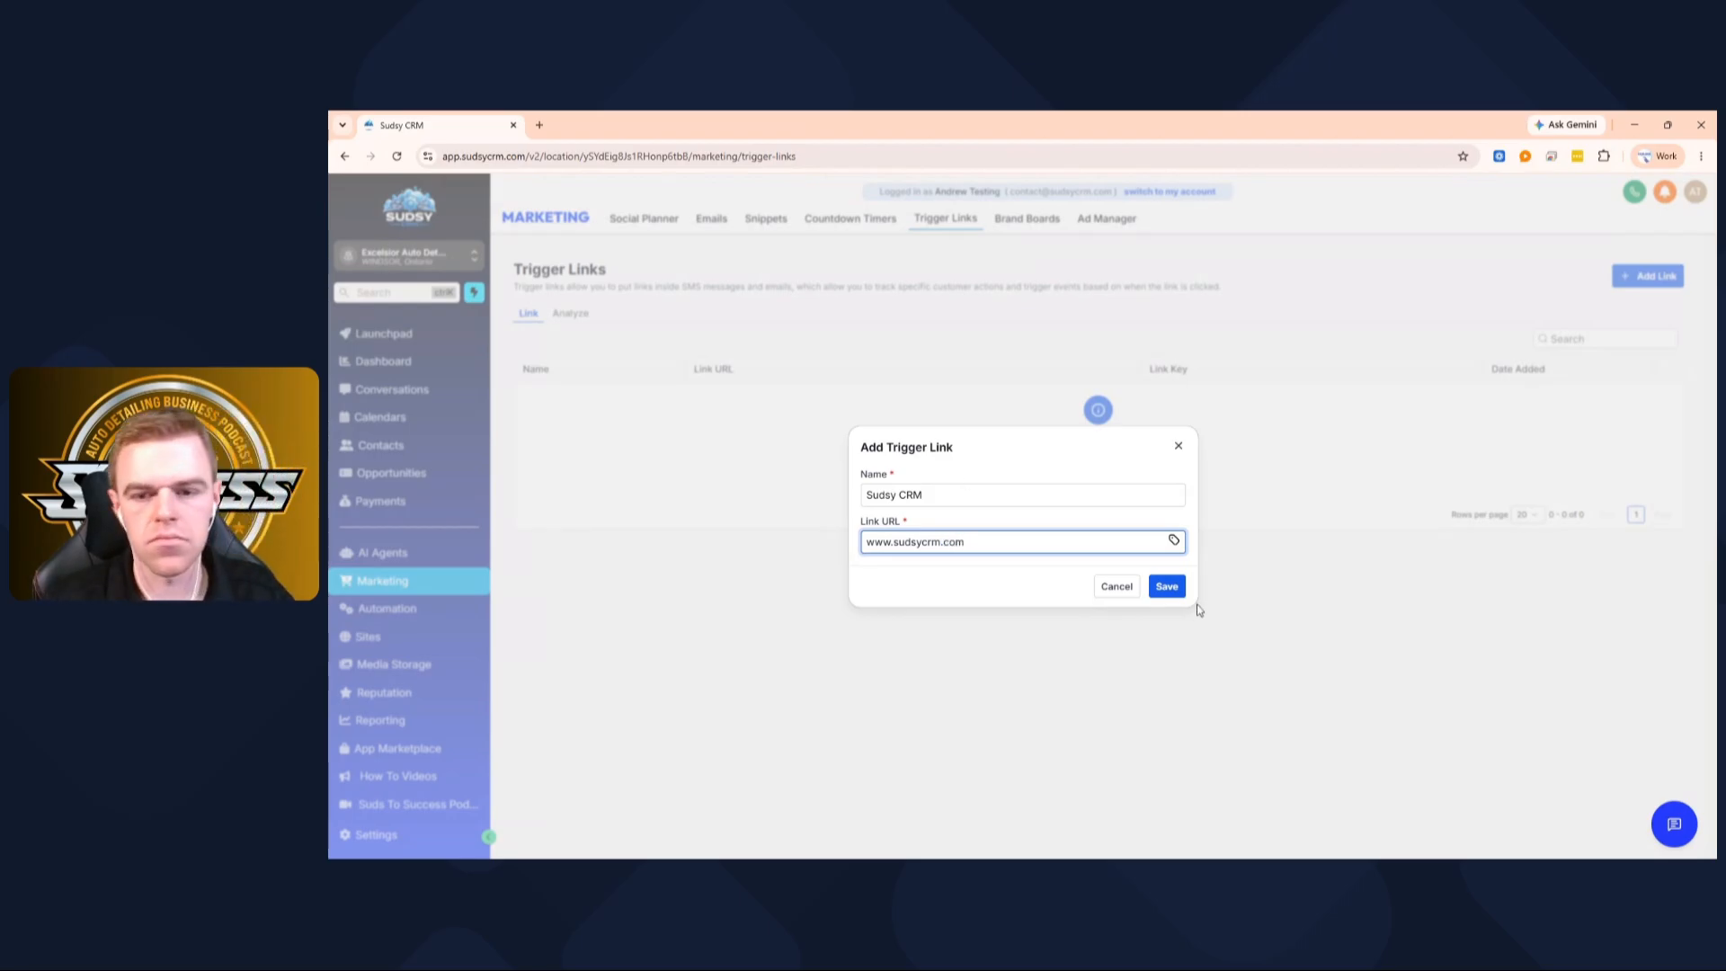
pyautogui.click(1167, 587)
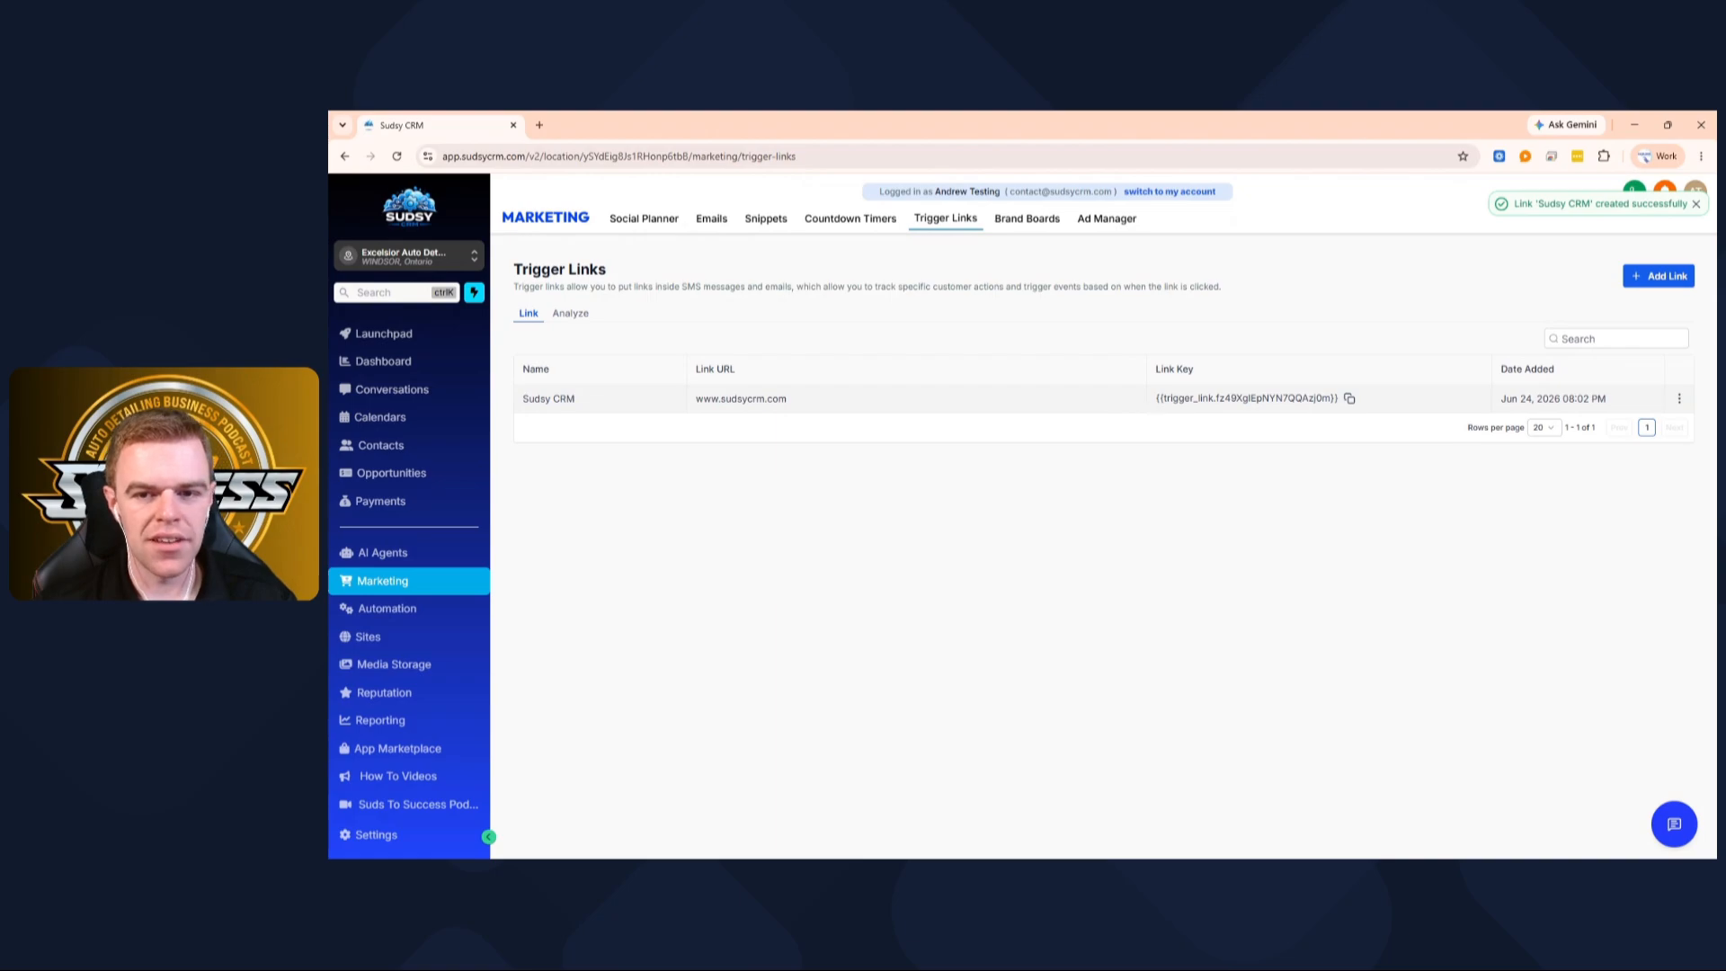
pyautogui.click(714, 221)
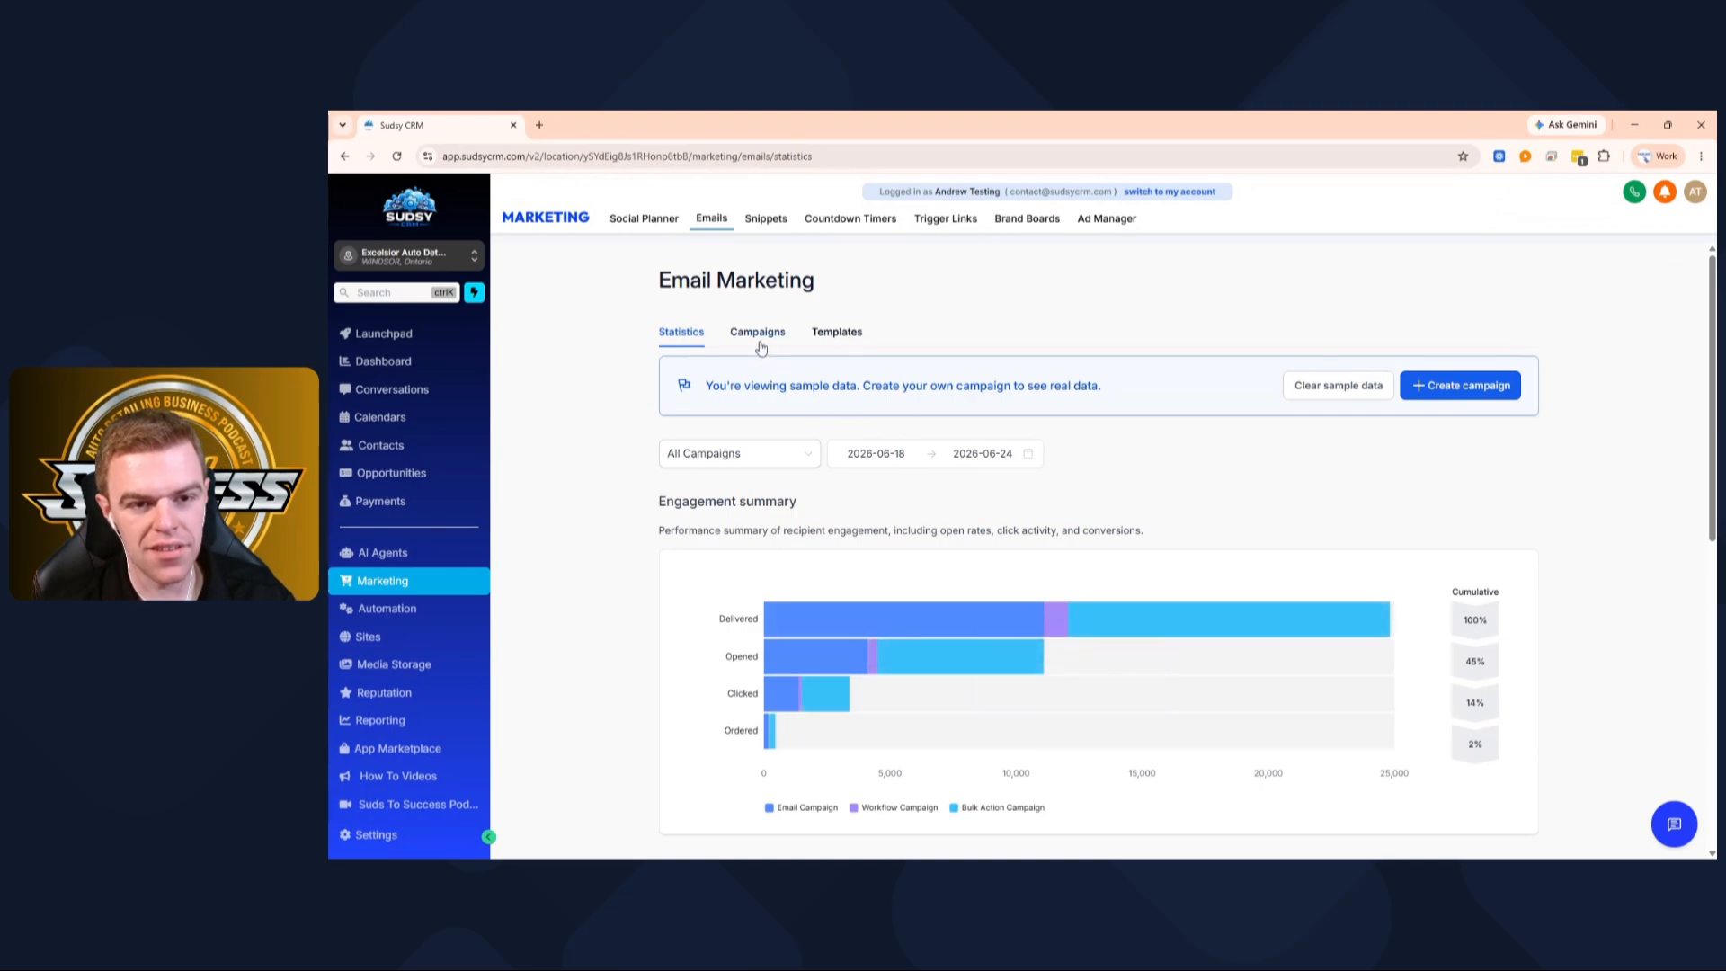
# Reopen the Monthly Newsletter draft and select its 'Click Here To Watch' button
pyautogui.click(760, 345)
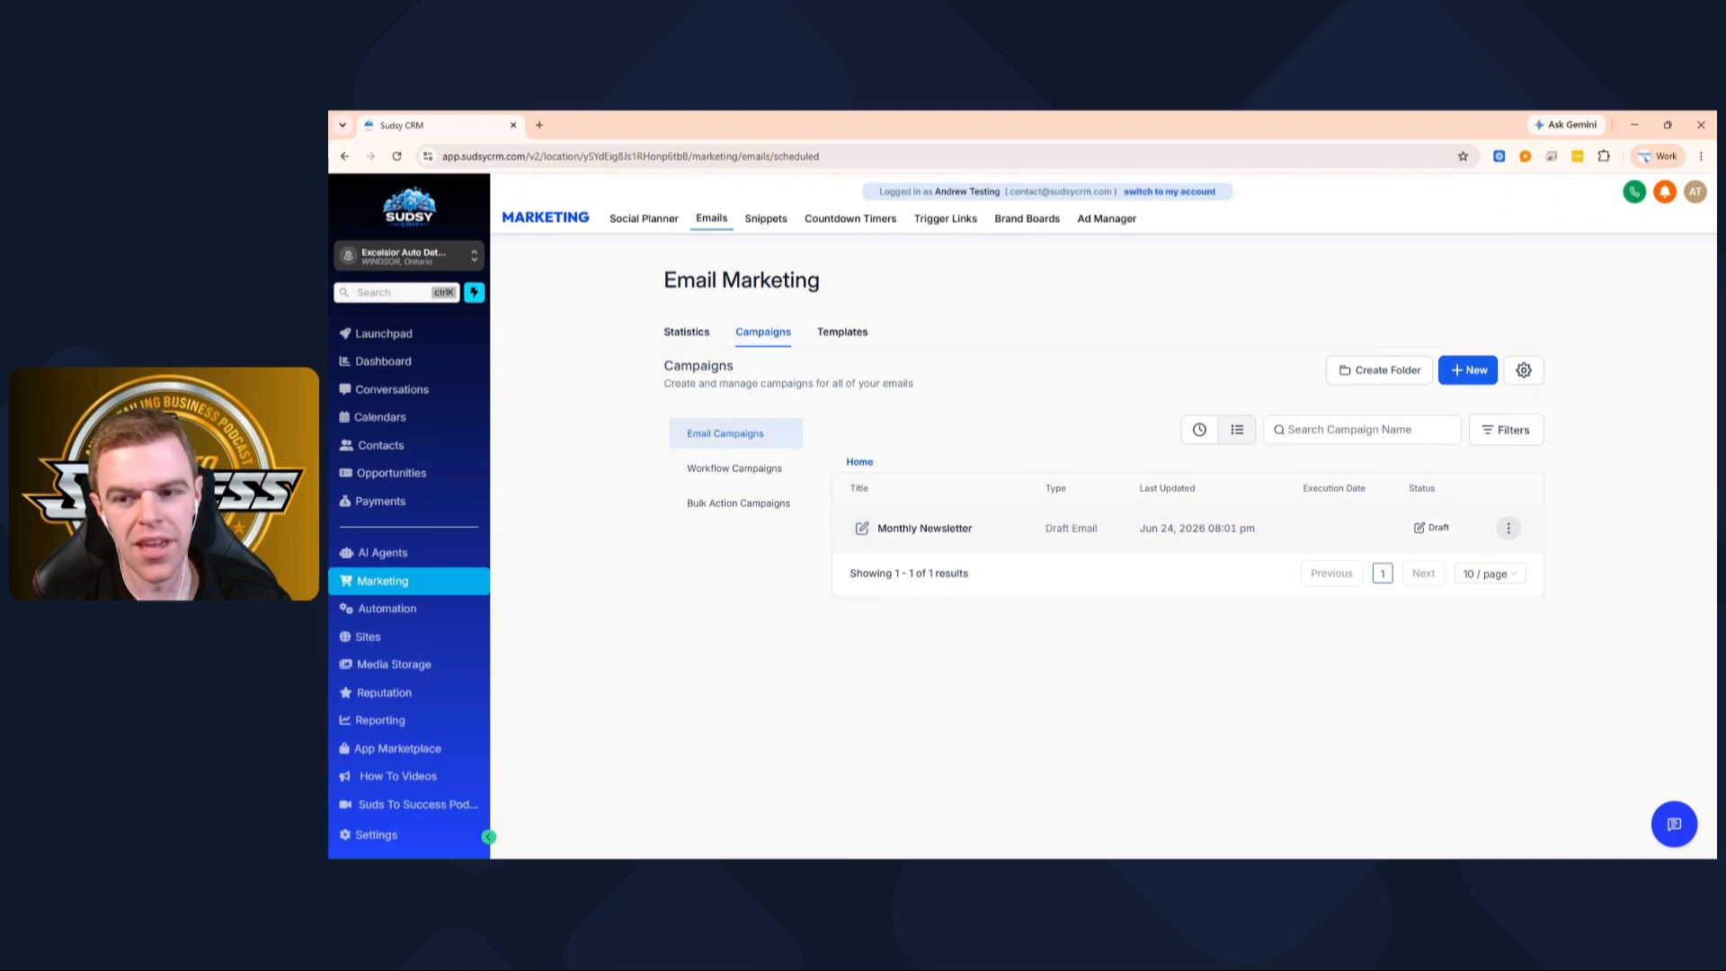
pyautogui.click(951, 537)
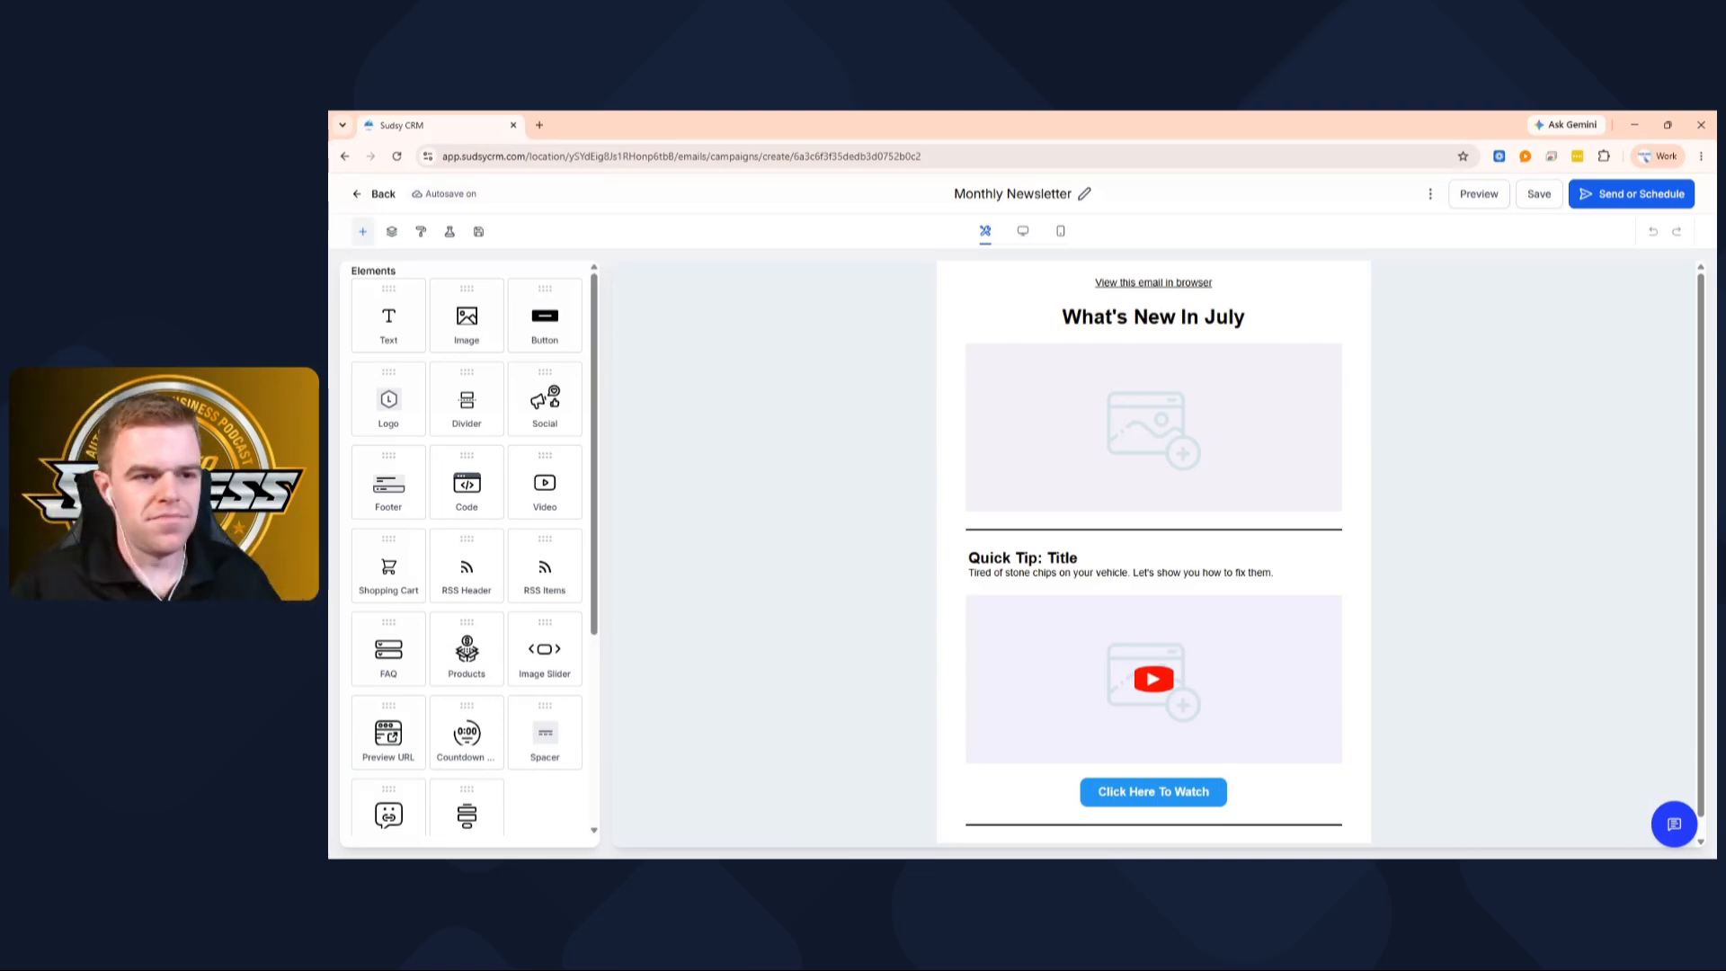
pyautogui.scroll(-1, 1160, 675)
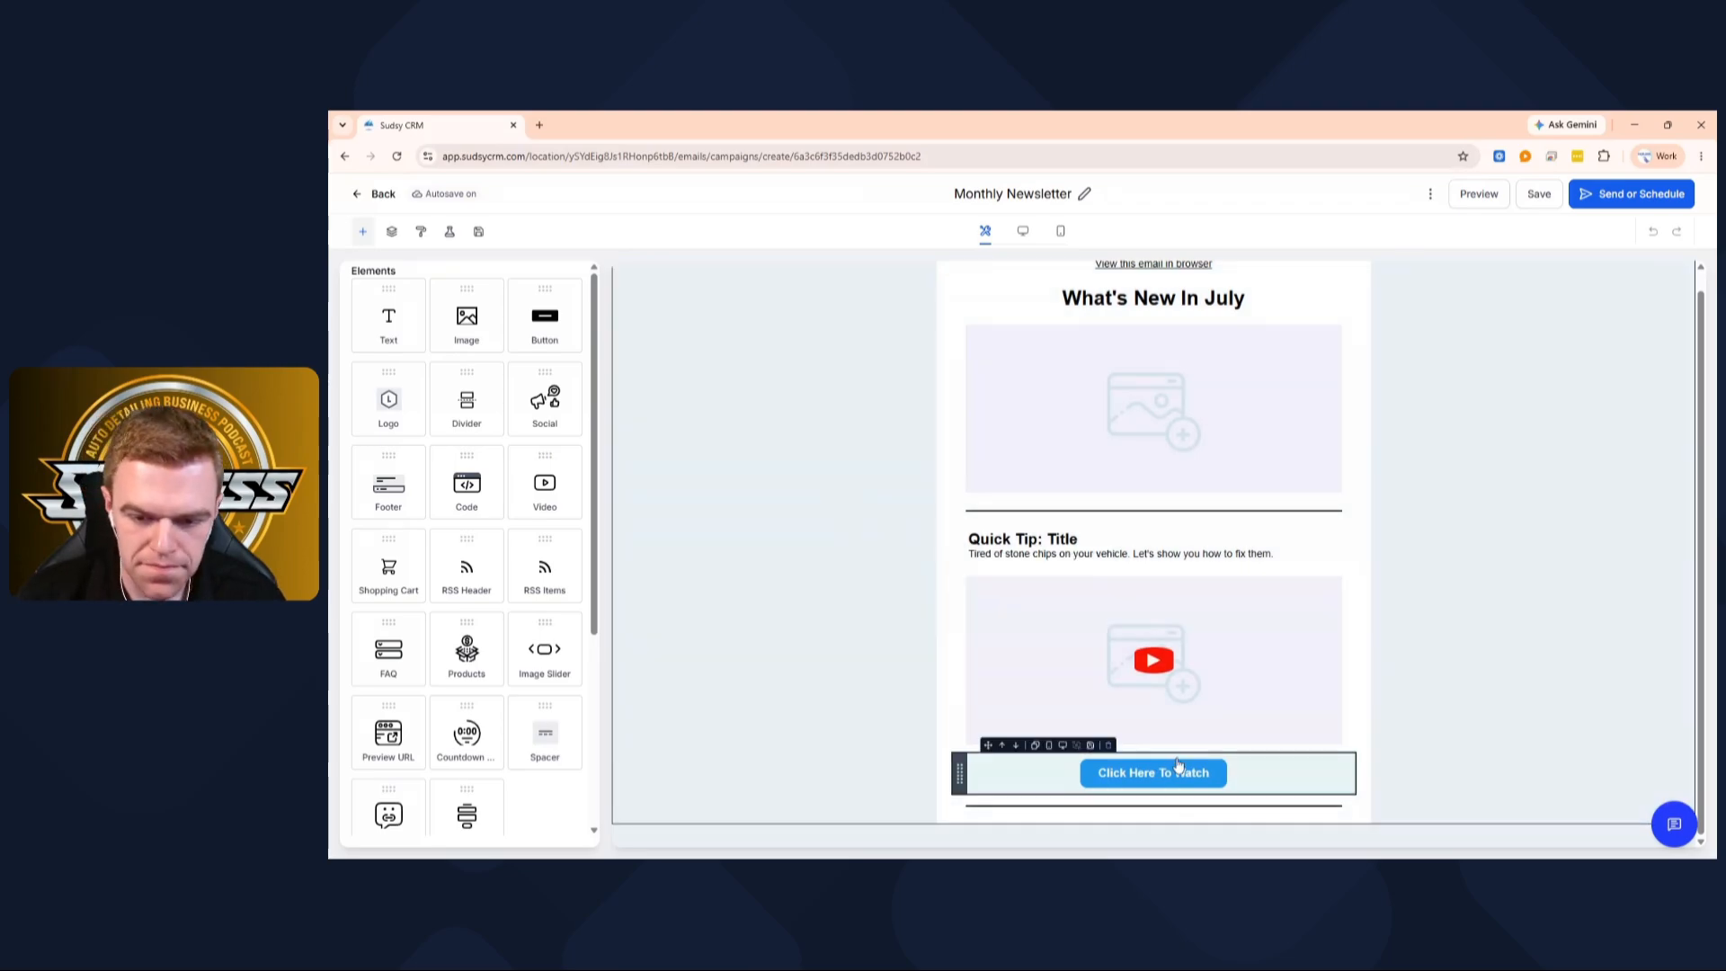
pyautogui.click(1178, 784)
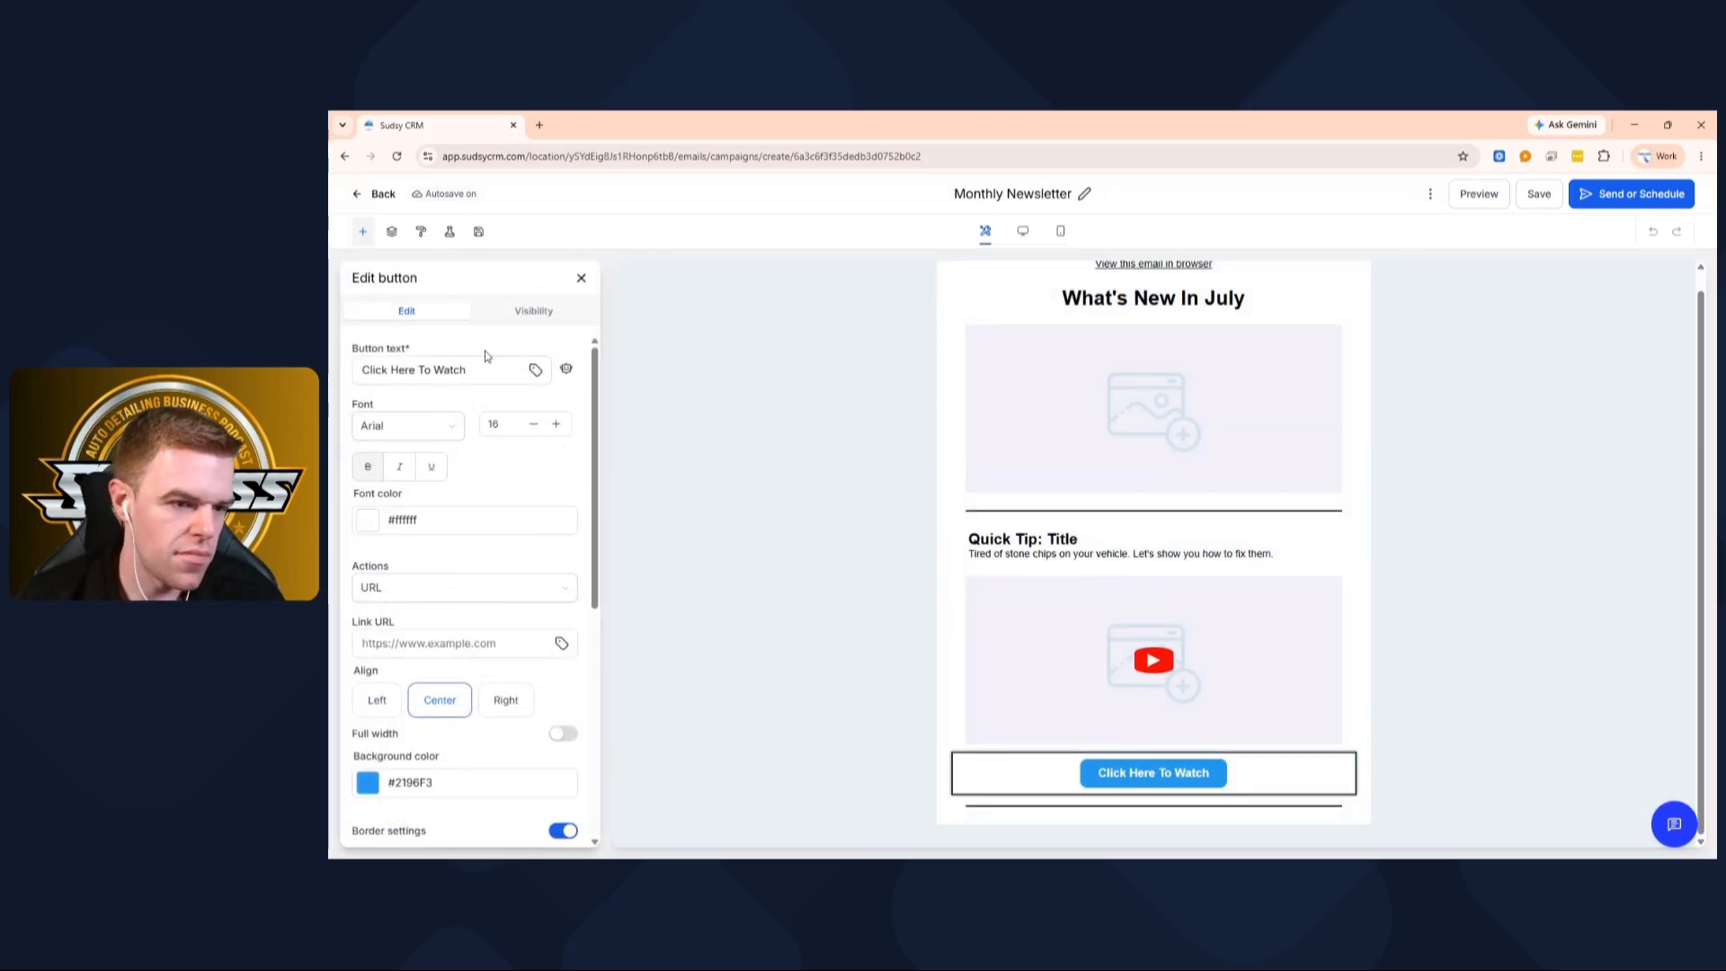
# Set the watch button's link to the Sudsy CRM trigger link via the merge-tag list
pyautogui.click(561, 644)
pyautogui.scroll(-5, 420, 441)
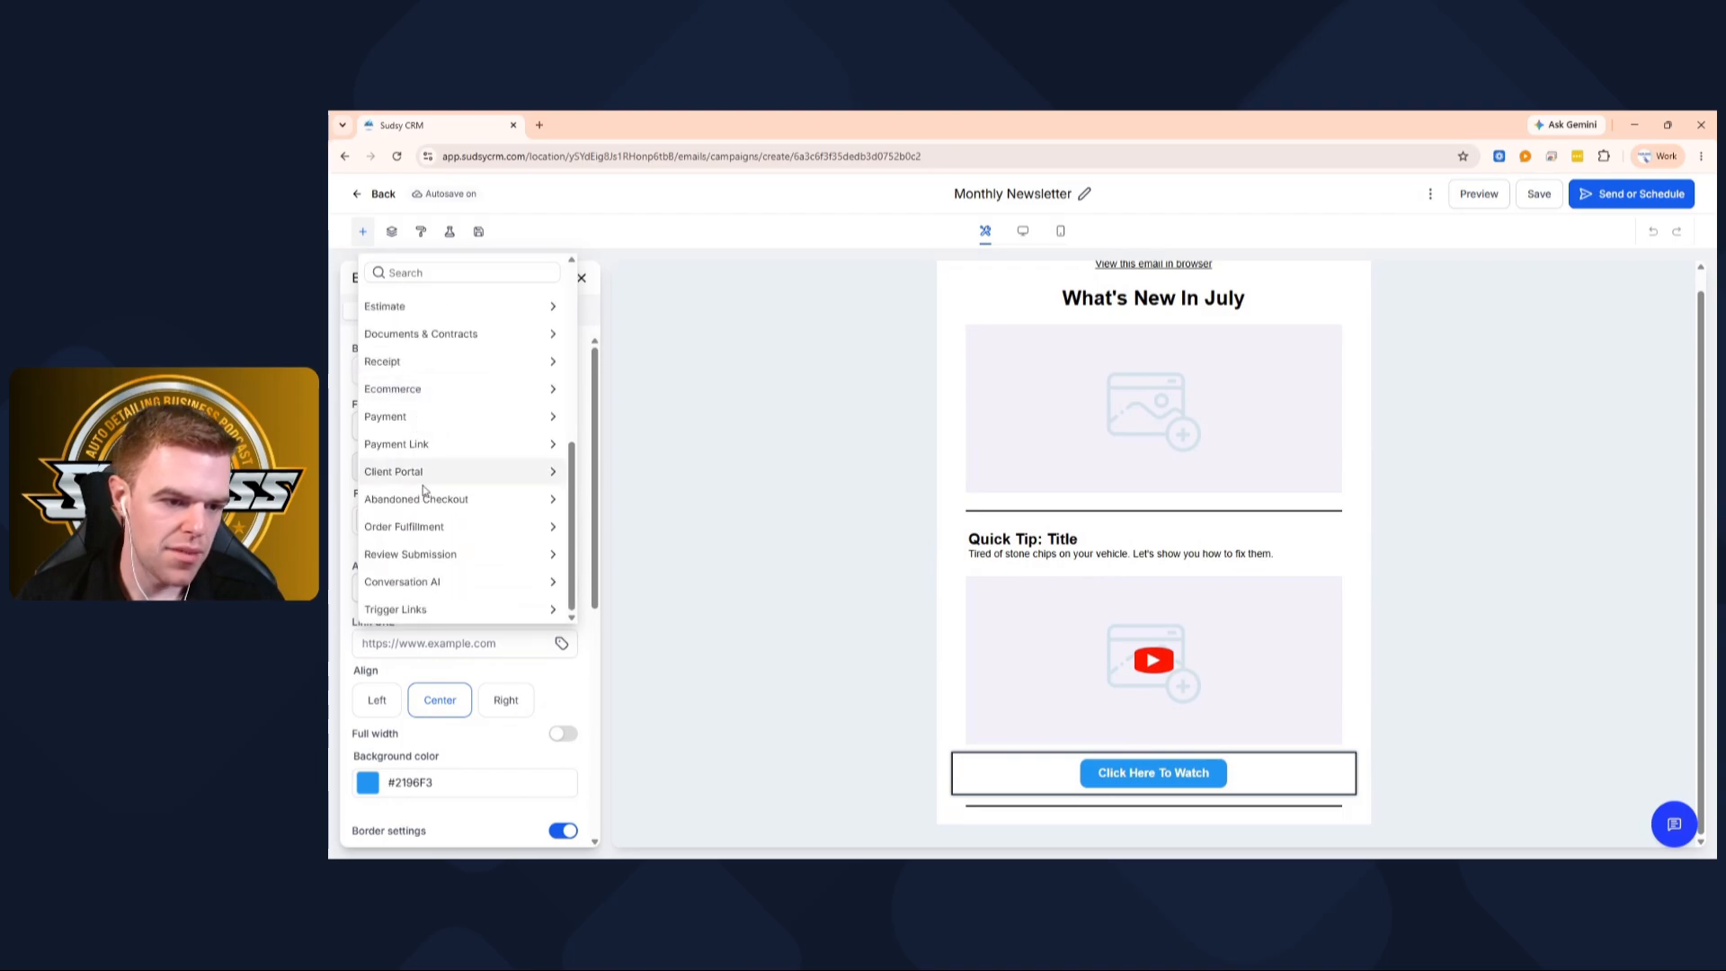
pyautogui.click(411, 609)
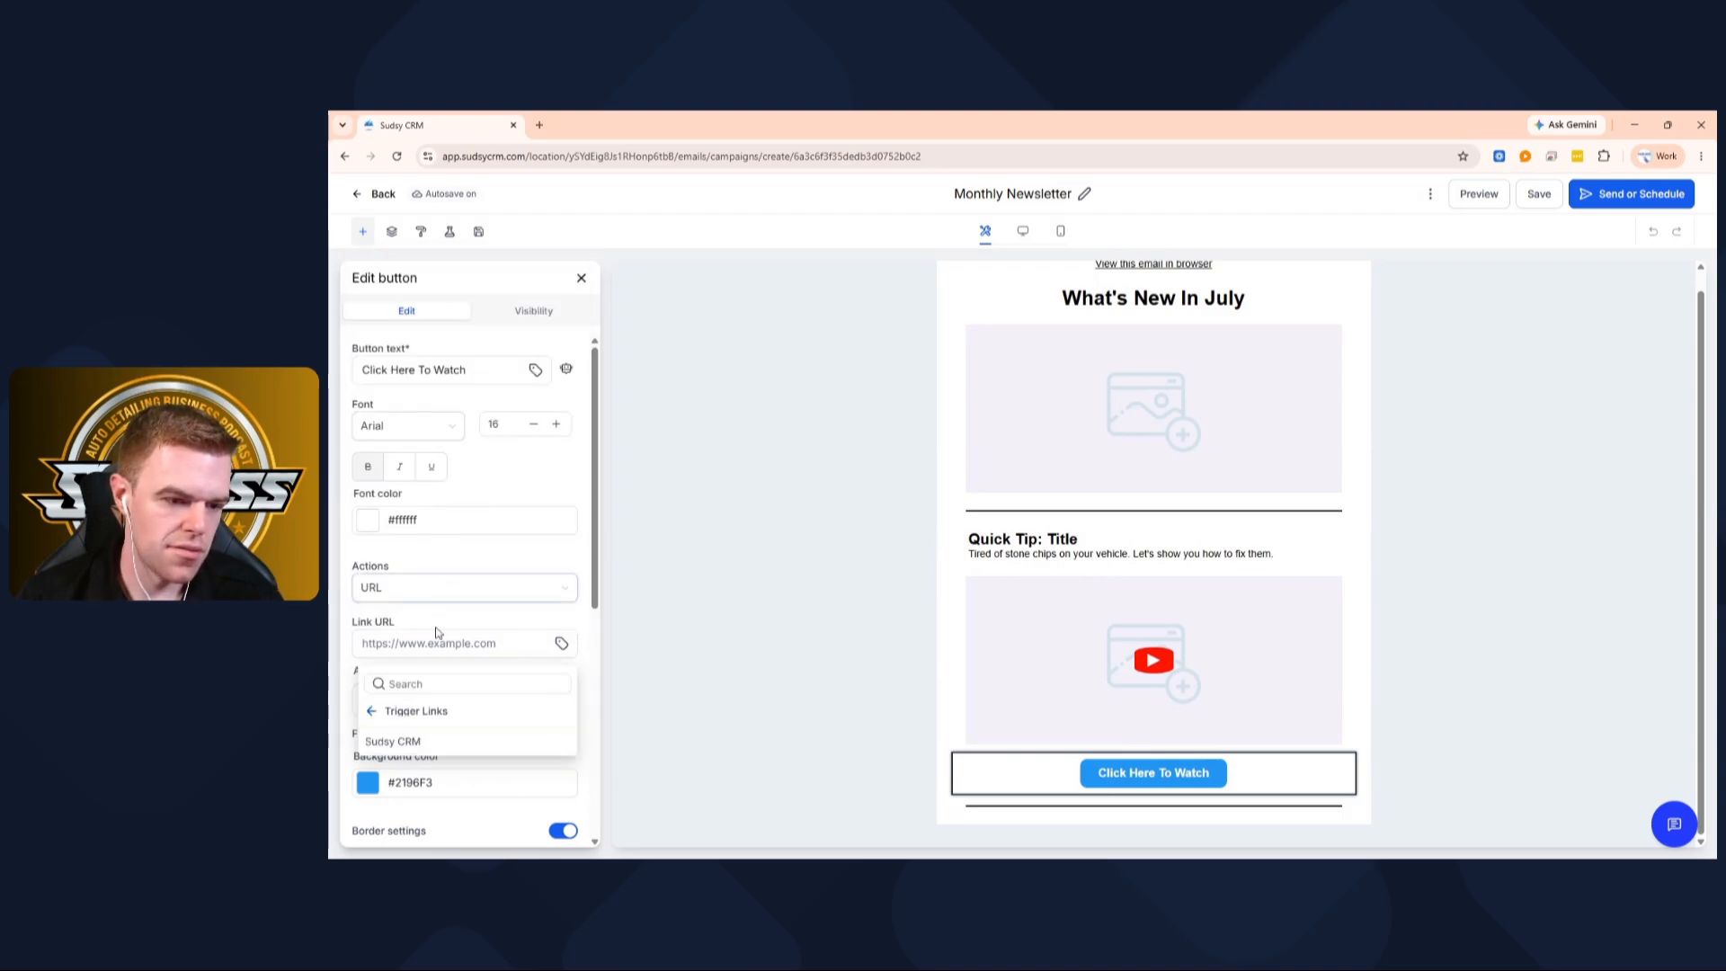
pyautogui.click(410, 742)
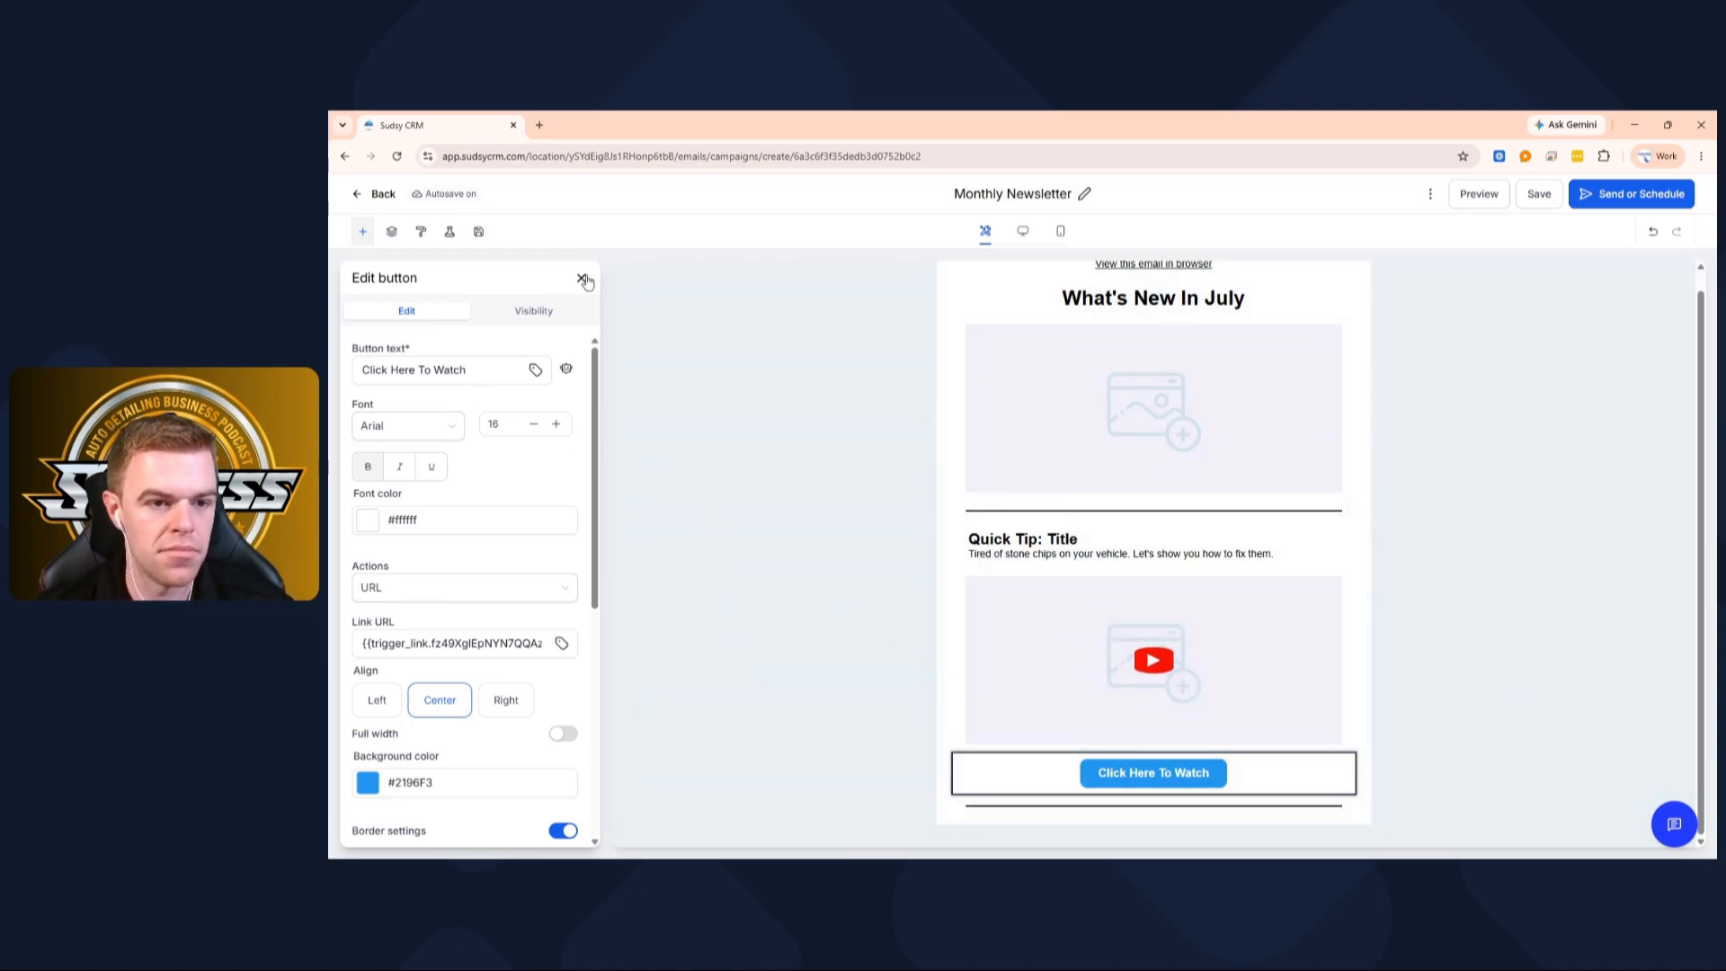
pyautogui.click(582, 279)
# Add a text block under the watch button with heading 'Whats New:' and body 'We now offer PPF'
pyautogui.moveTo(388, 315); pyautogui.dragTo(963, 788)
pyautogui.click(1025, 787)
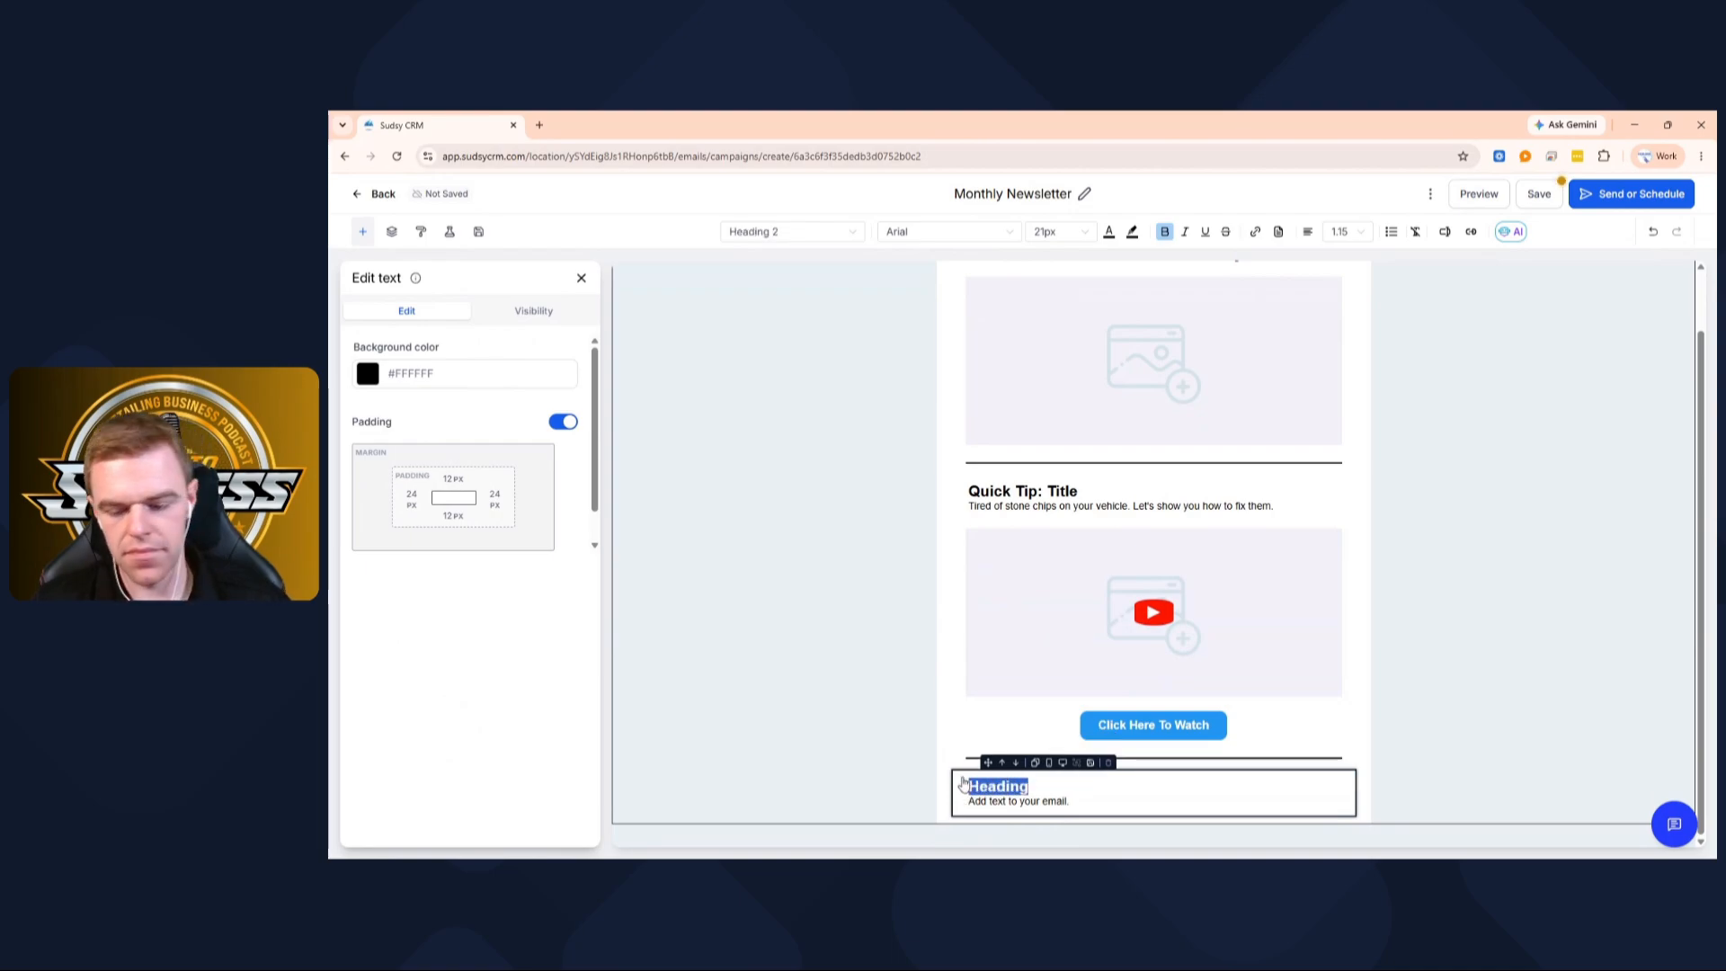
pyautogui.press('BackSpace')
pyautogui.write('Whats N')
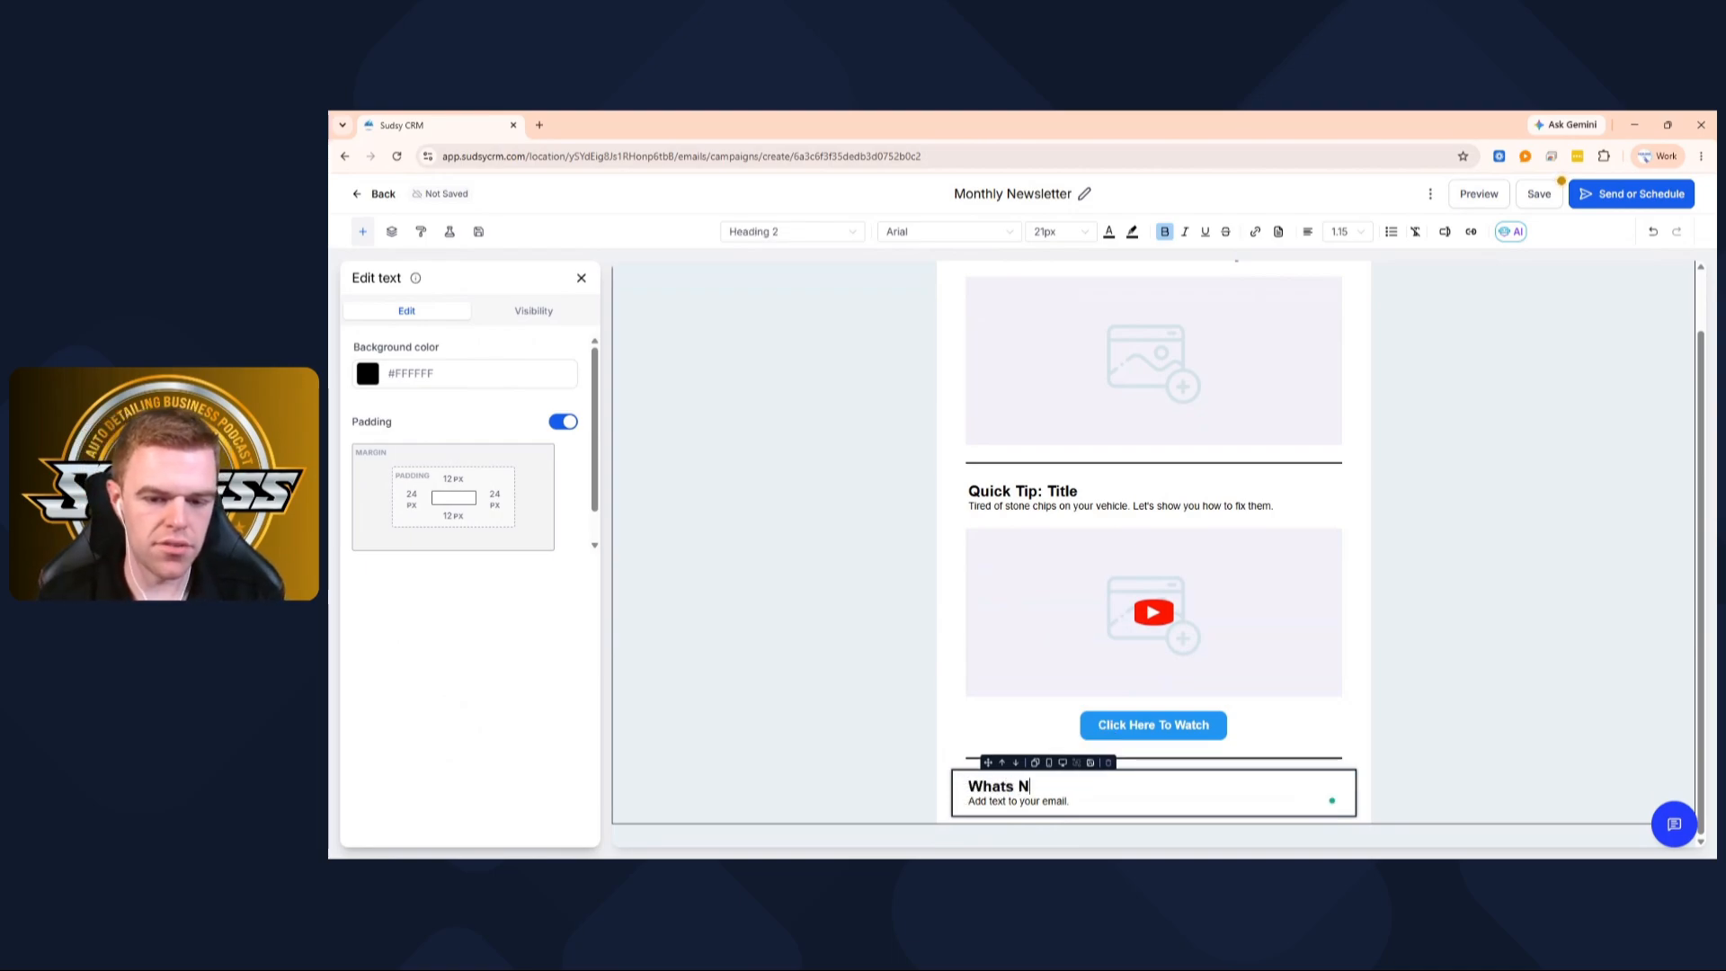
pyautogui.write('ew:')
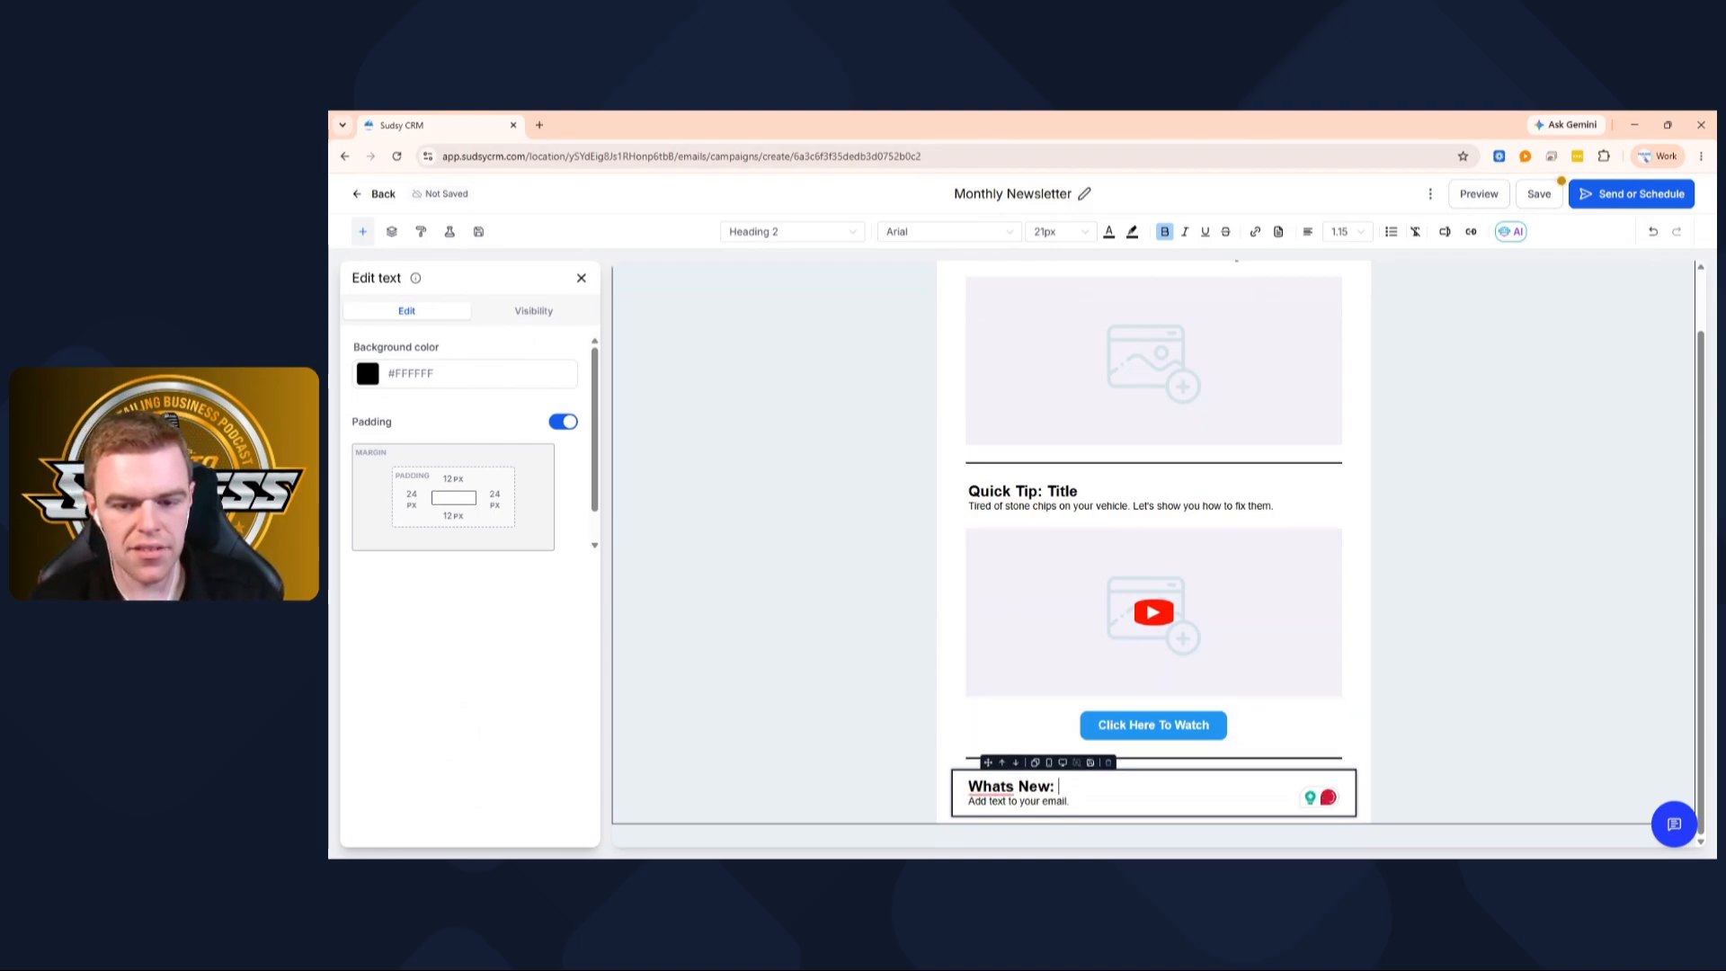
pyautogui.moveTo(1070, 801); pyautogui.dragTo(969, 801)
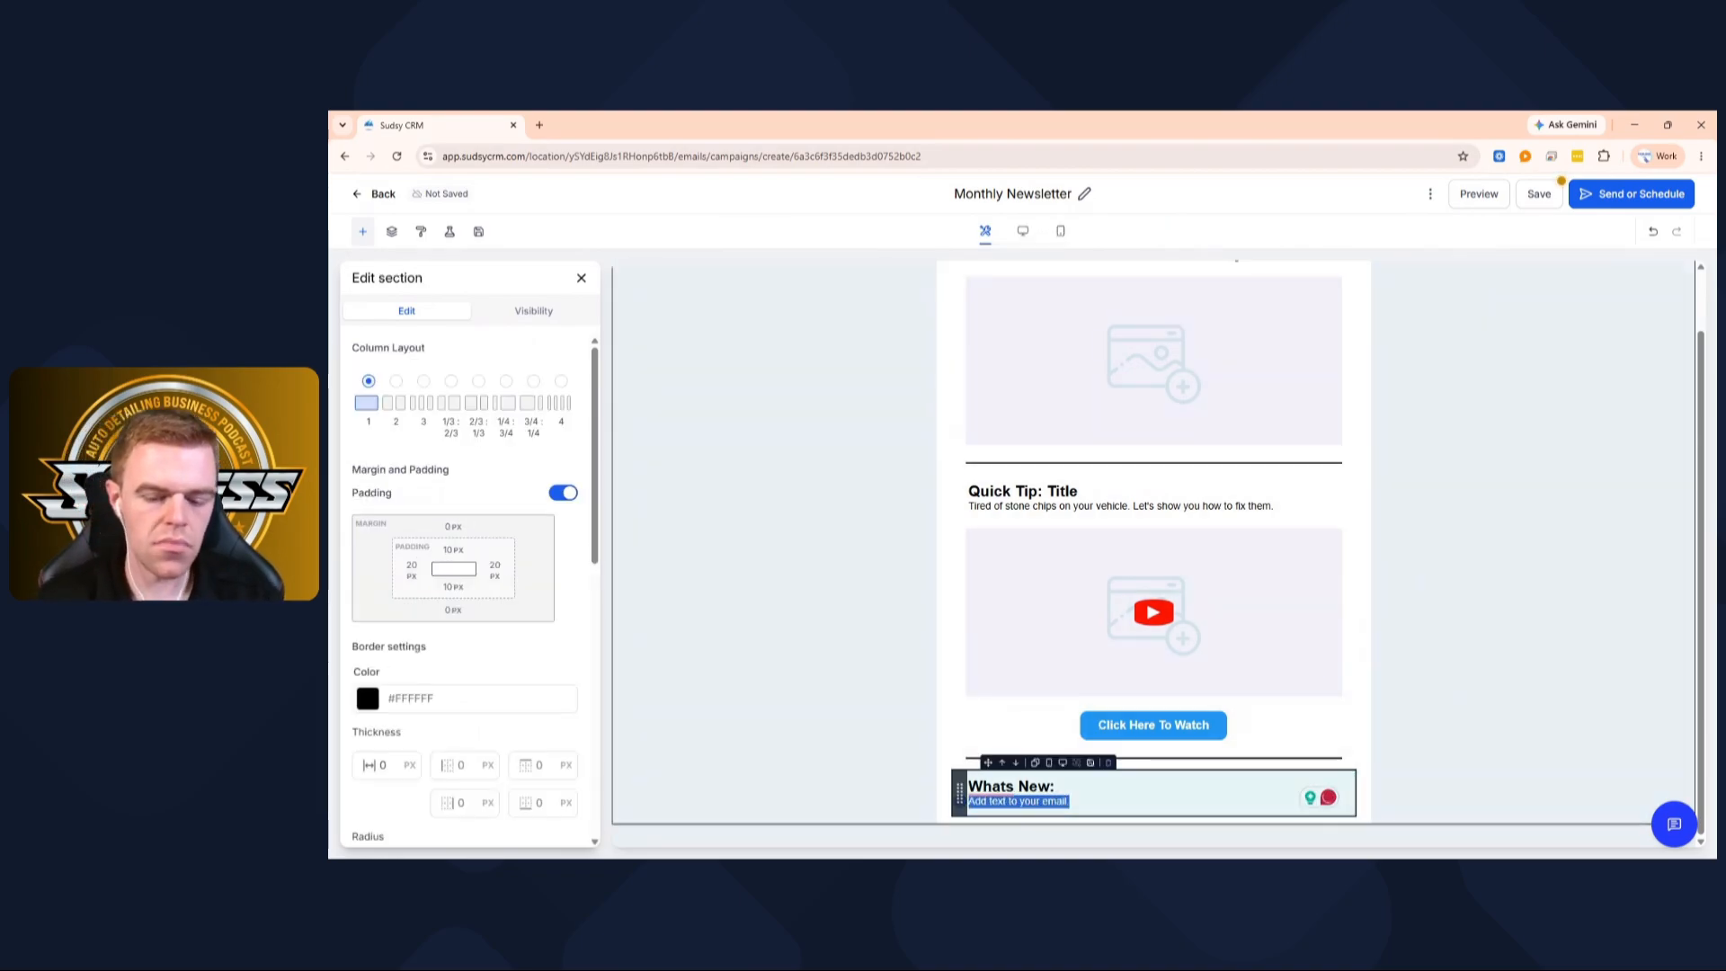
pyautogui.press('BackSpace')
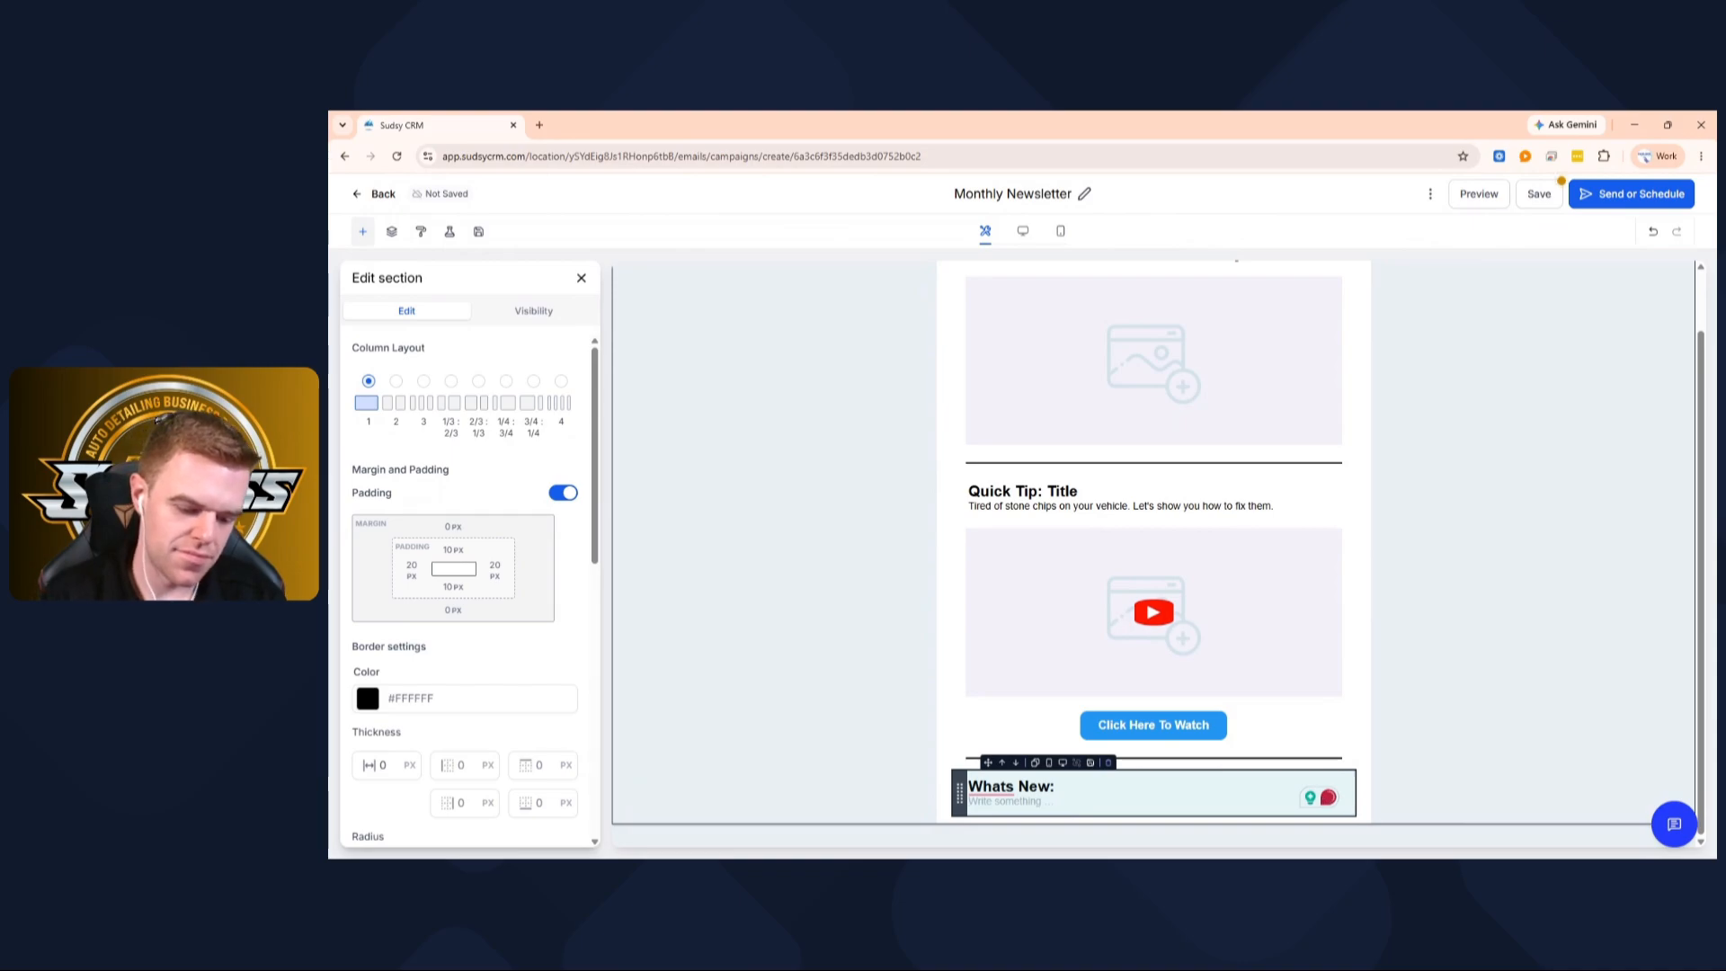
pyautogui.write('We now offer PPF')
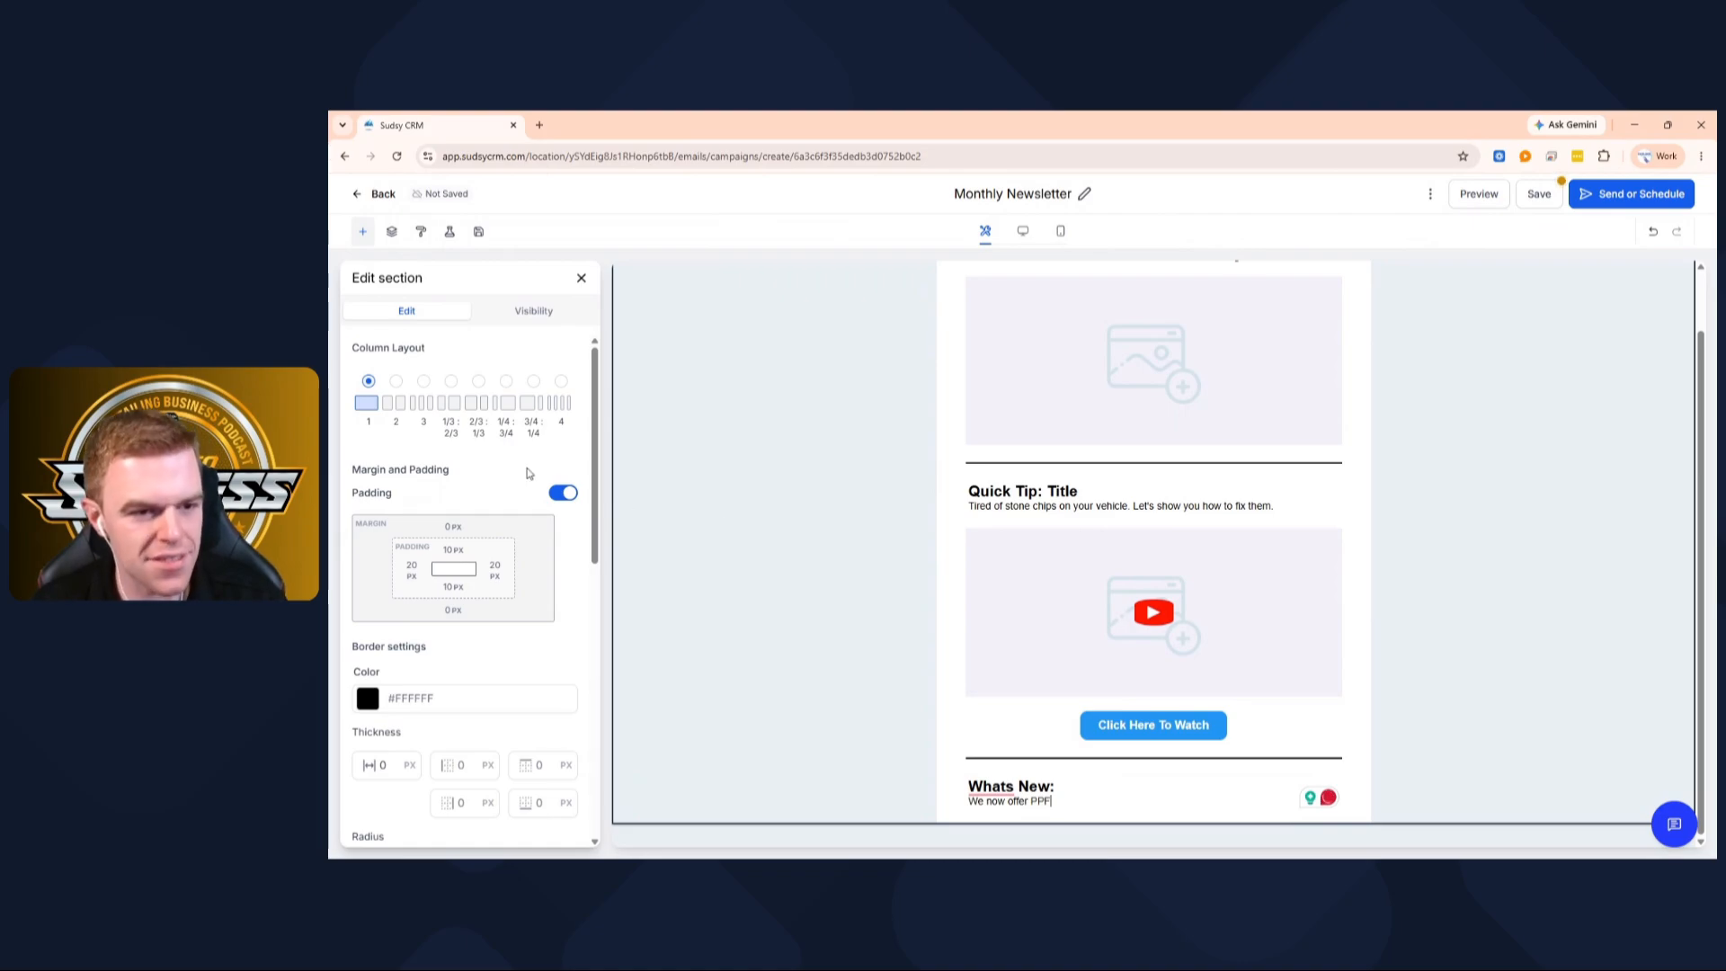
pyautogui.click(581, 278)
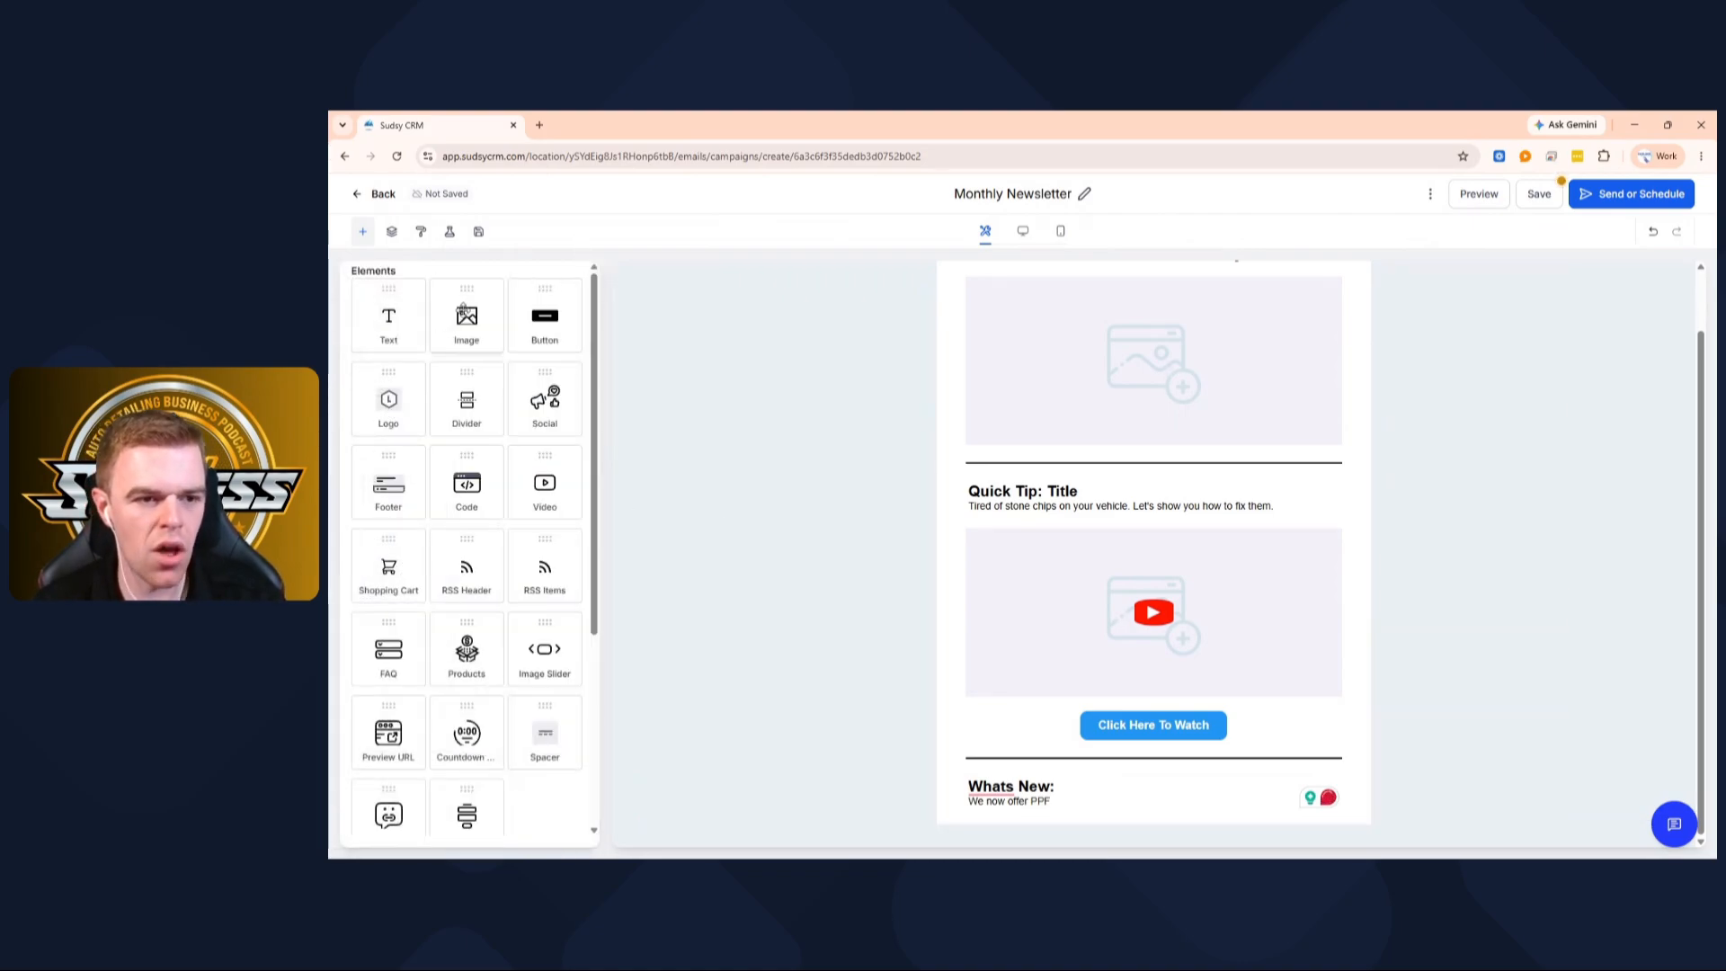
# Add an image block and move the 'Whats New:' text above it
pyautogui.moveTo(466, 315); pyautogui.dragTo(959, 691)
pyautogui.scroll(-1, 958, 693)
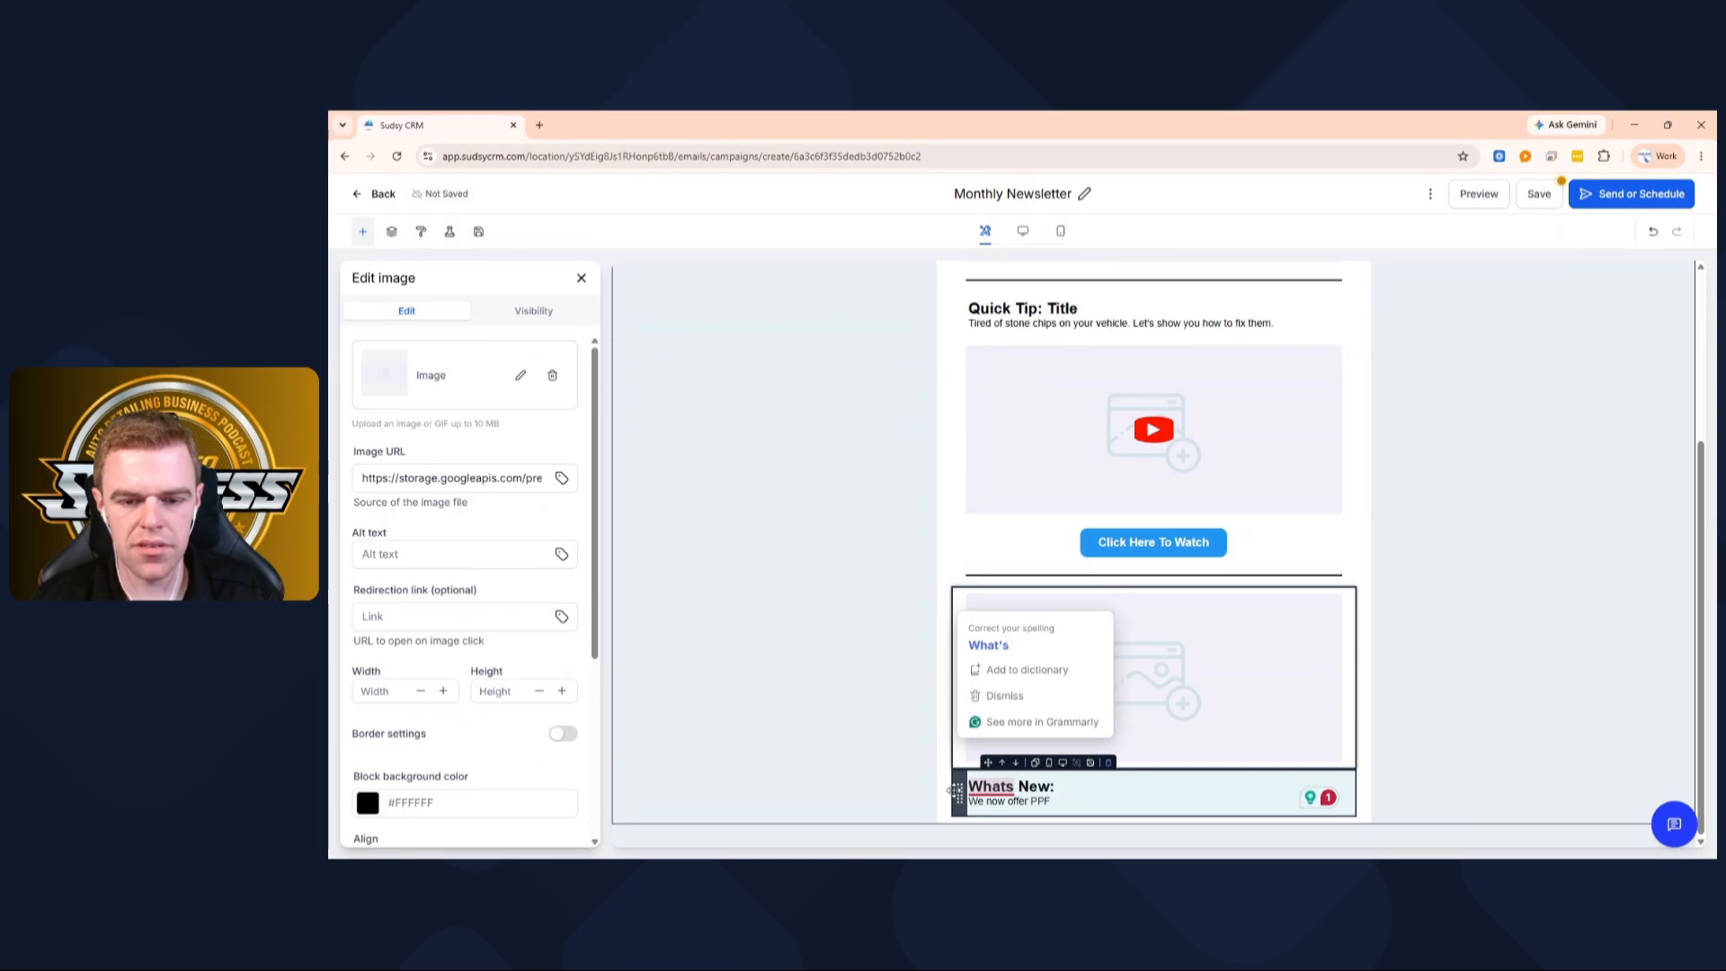
pyautogui.moveTo(955, 791); pyautogui.dragTo(908, 674)
# Duplicate the divider line and place the copy below the new image
pyautogui.click(864, 654)
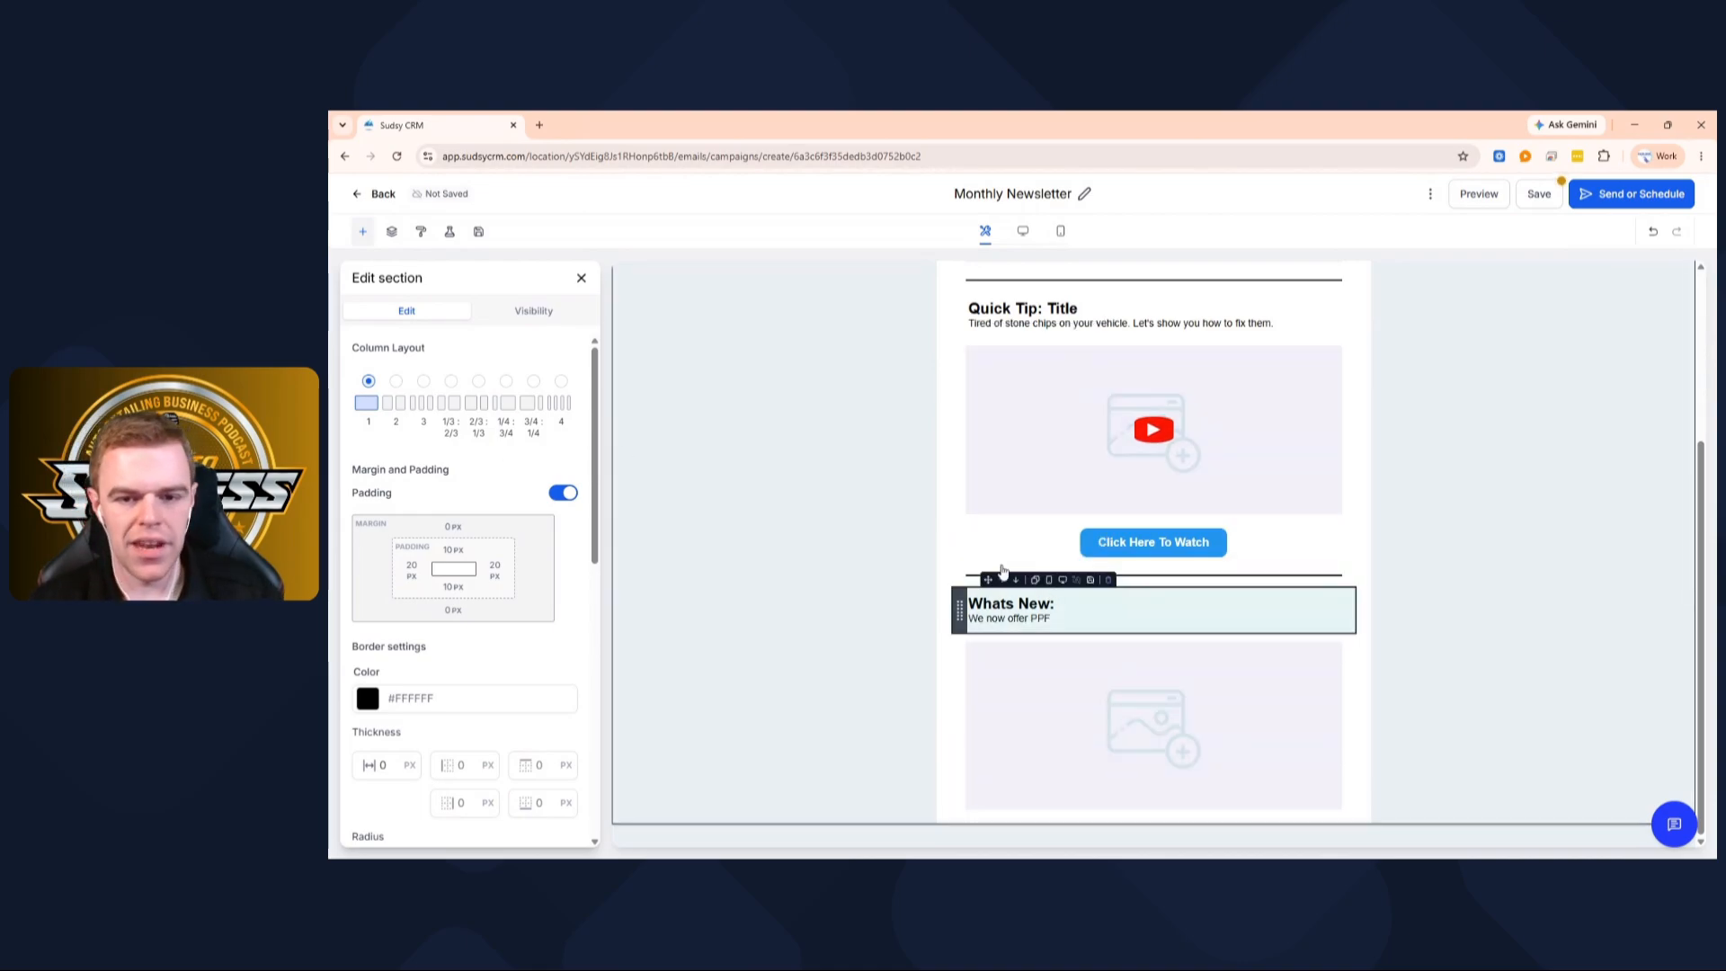
pyautogui.click(1038, 560)
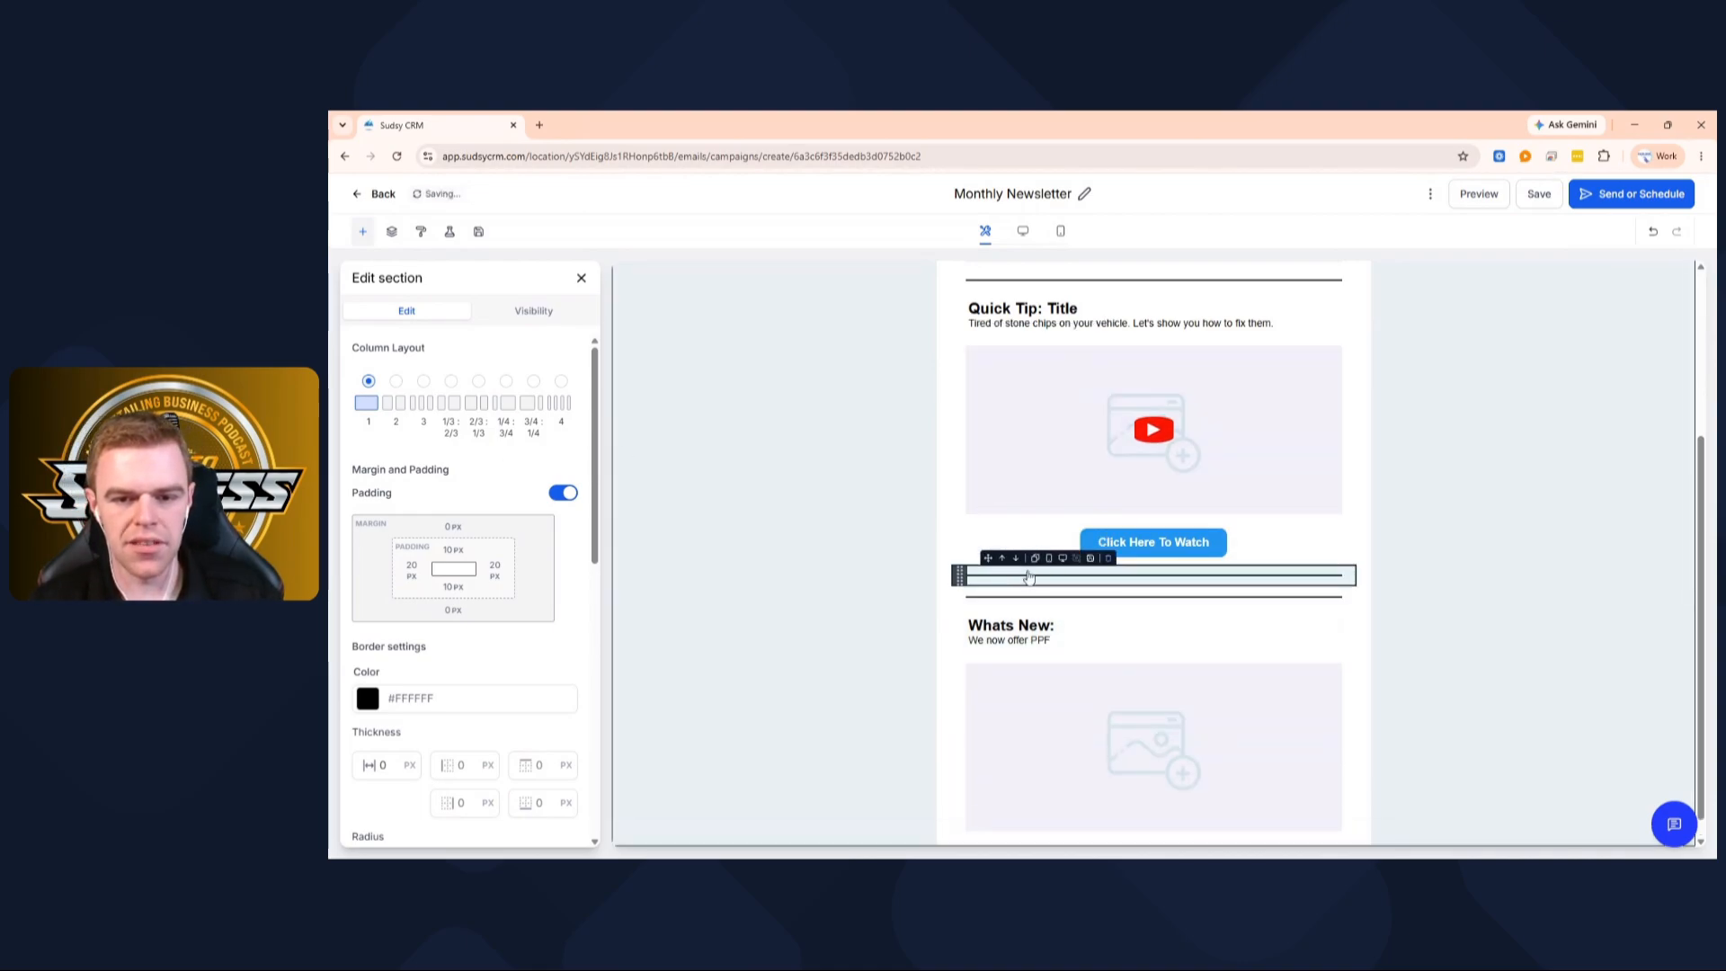
pyautogui.moveTo(958, 598); pyautogui.dragTo(961, 818)
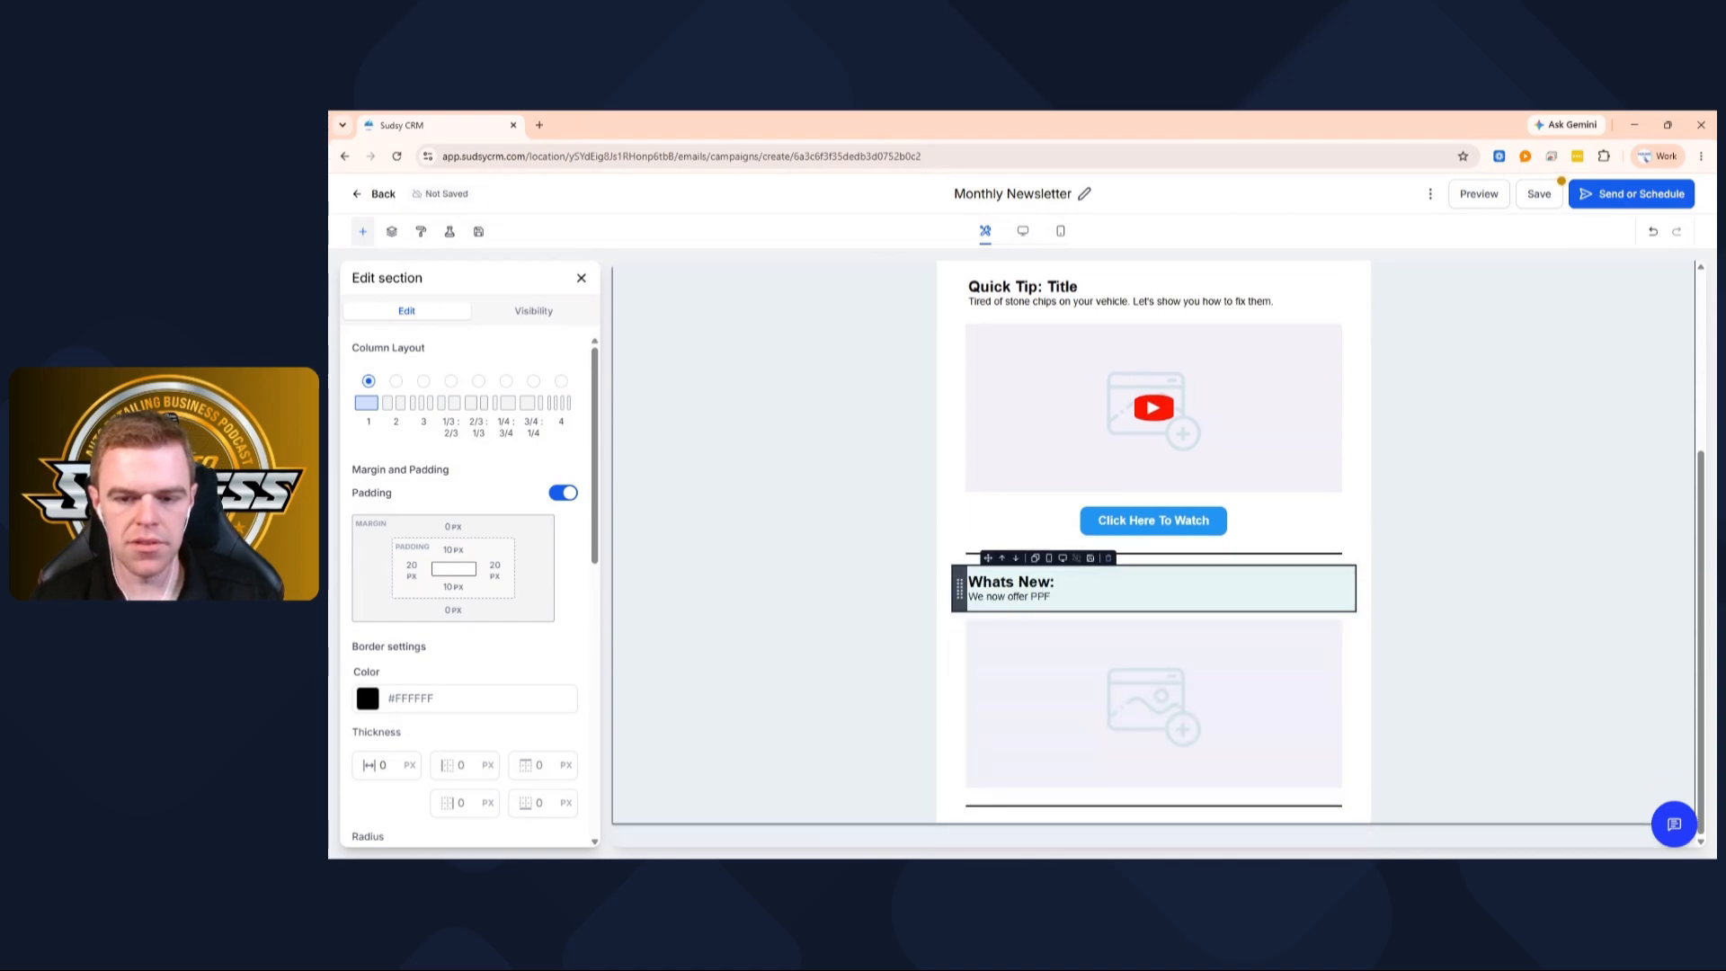
# Add a text block at the bottom and replace its heading with the owner's Corner title
pyautogui.click(580, 278)
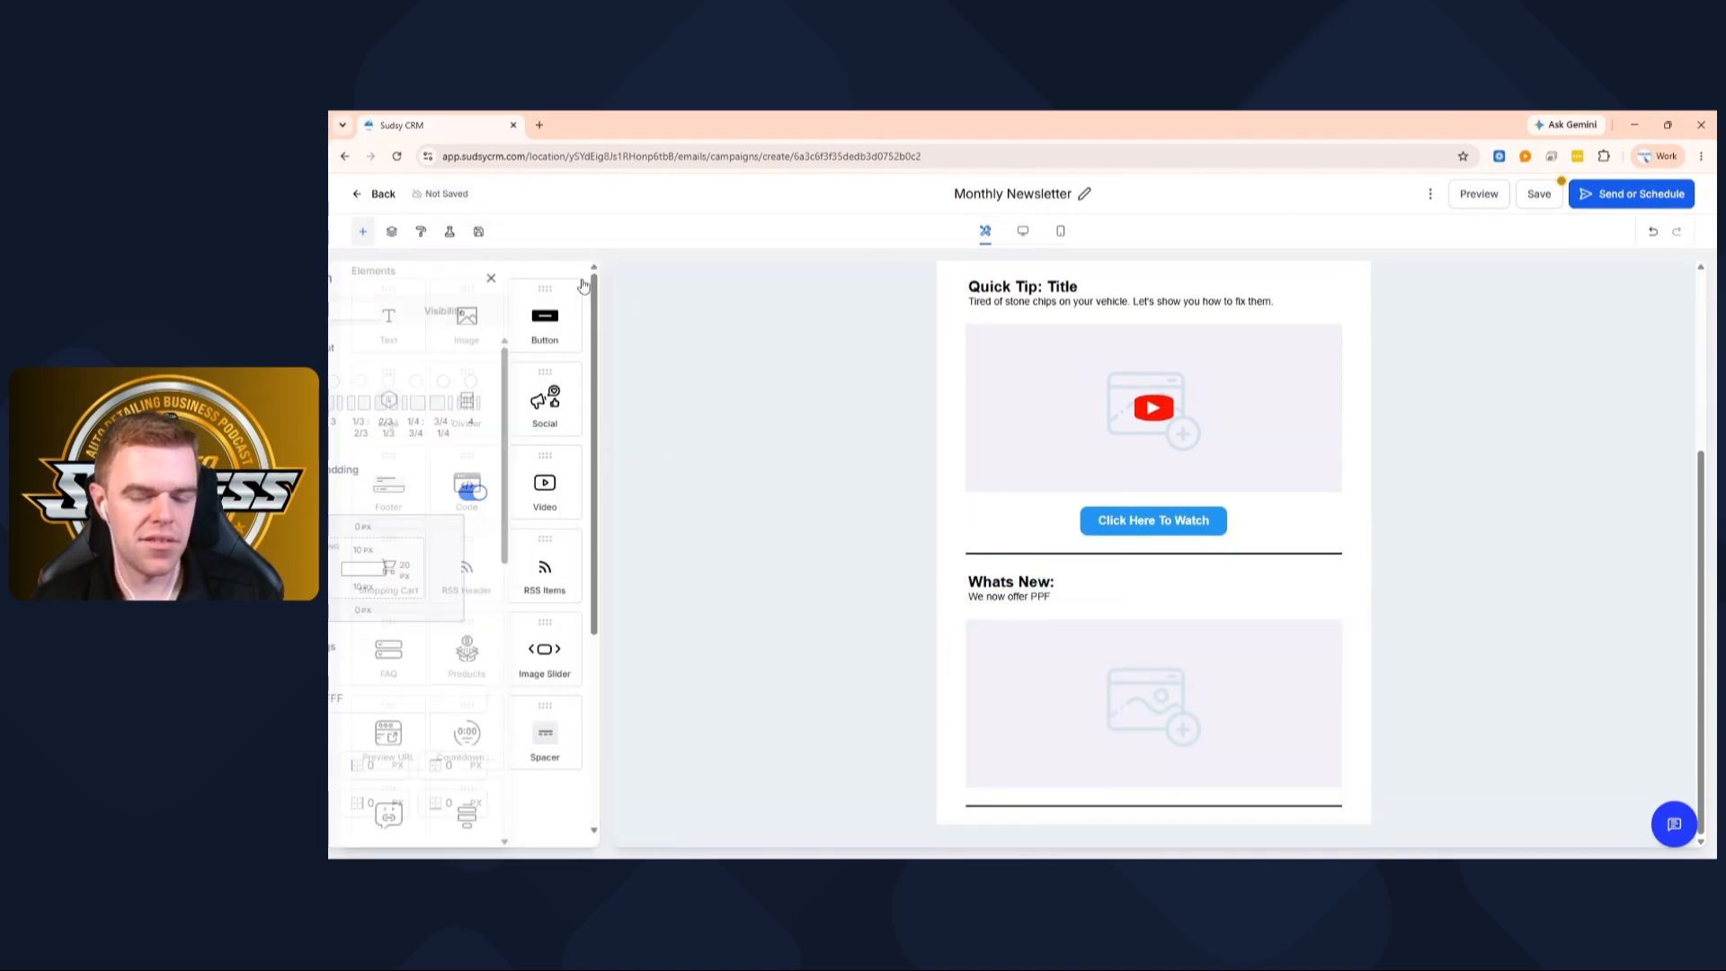
pyautogui.moveTo(409, 324); pyautogui.dragTo(989, 793)
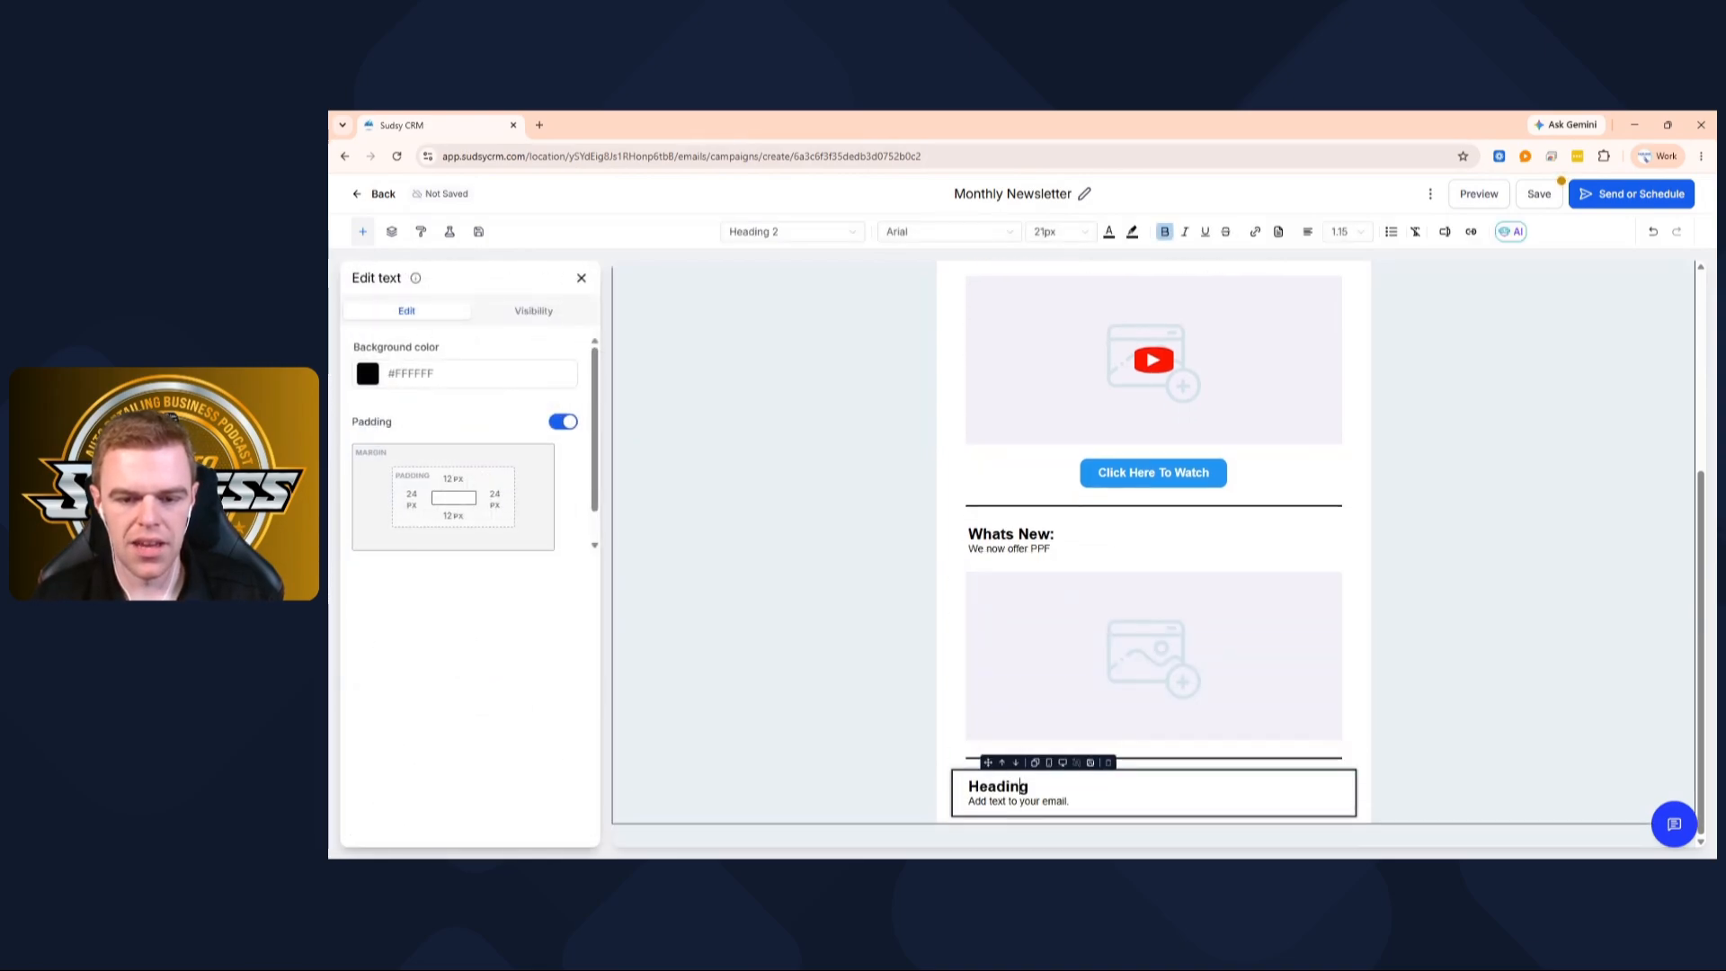
pyautogui.hotkey('ctrl', 'a')
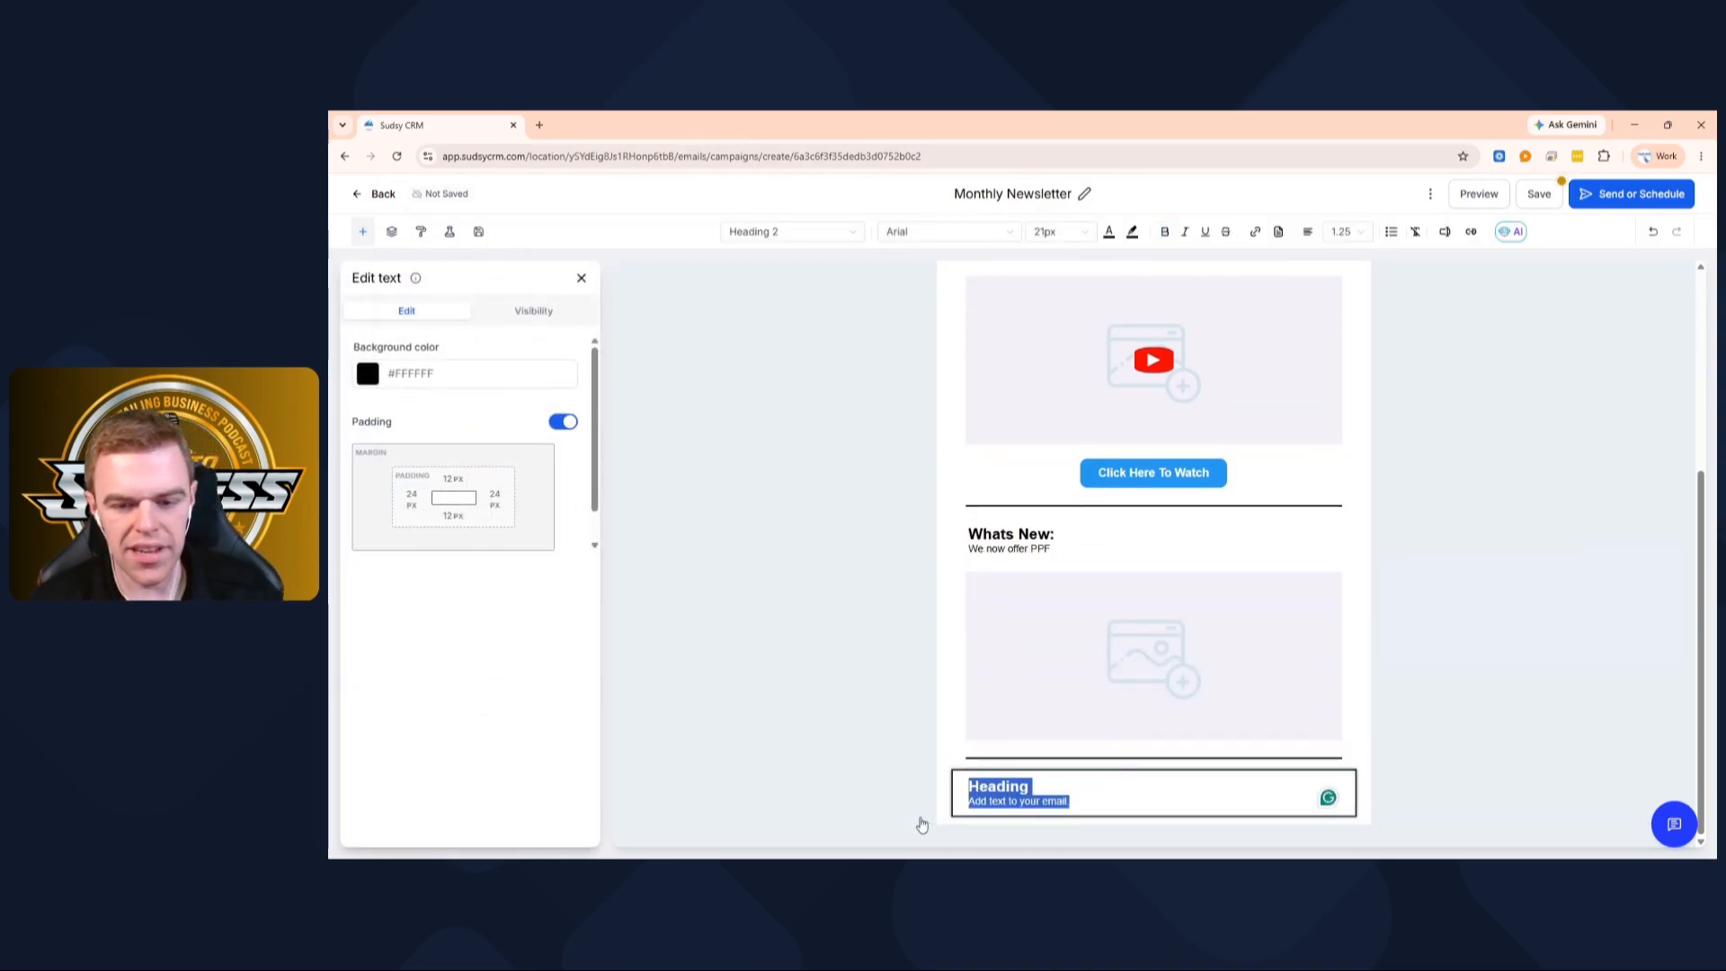
pyautogui.click(1031, 787)
pyautogui.press('BackSpace')
pyautogui.press('BackSpace')
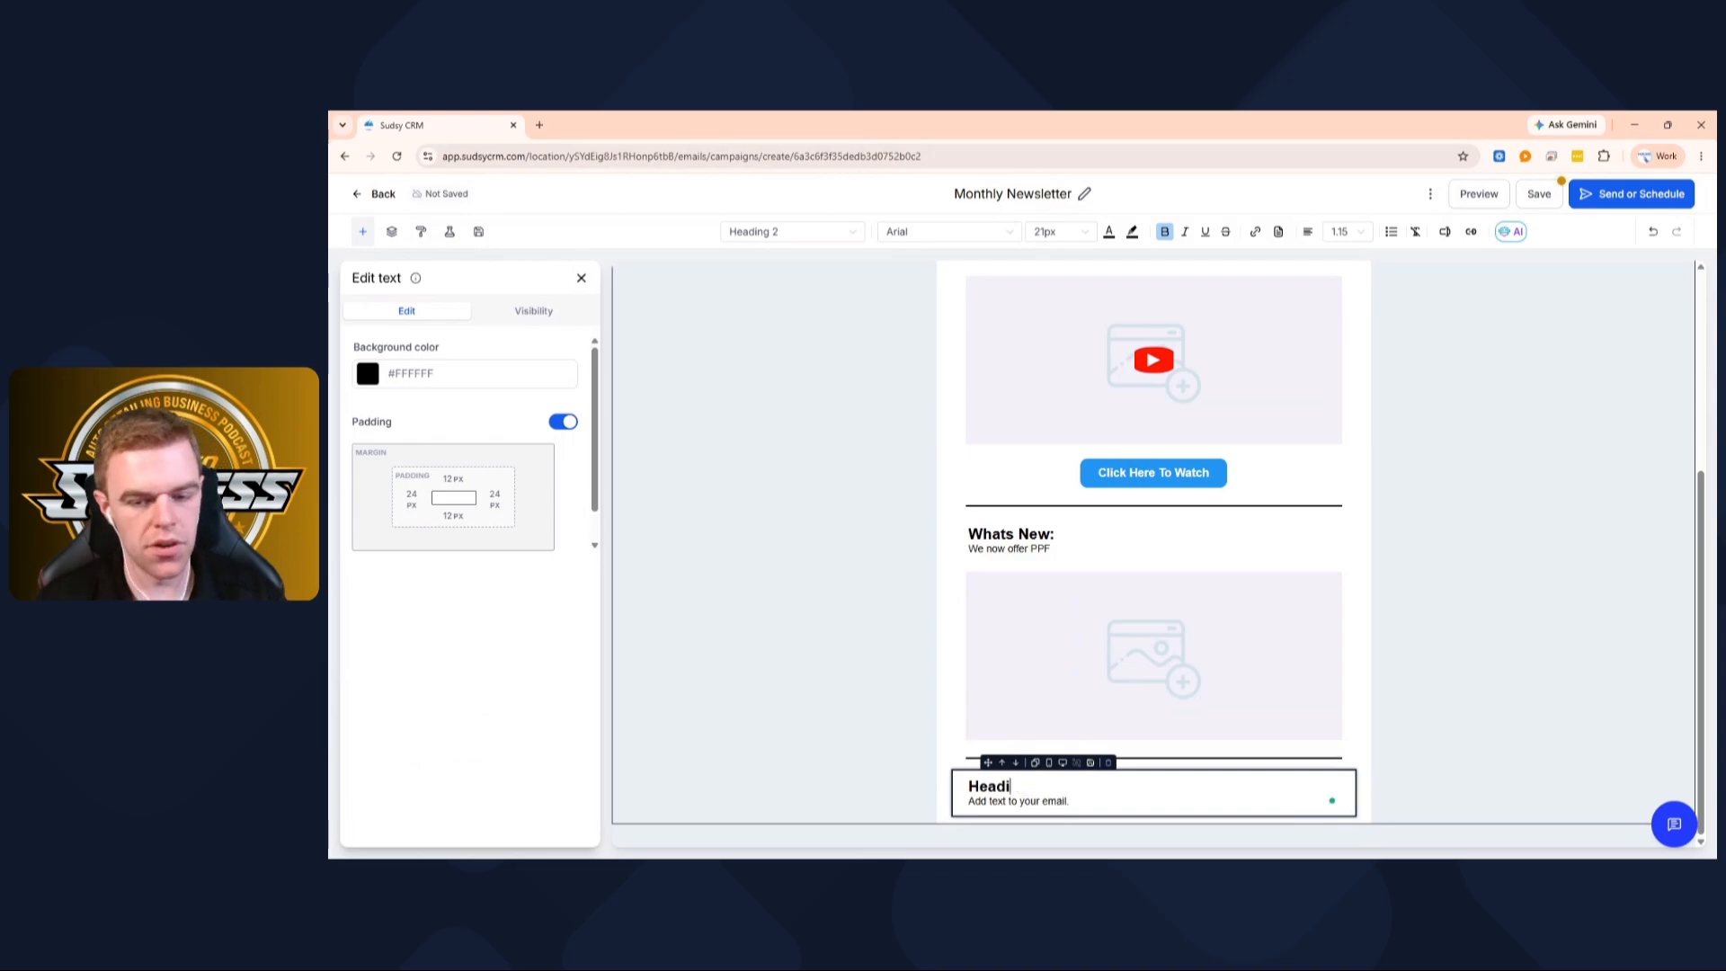
pyautogui.write('Andre')
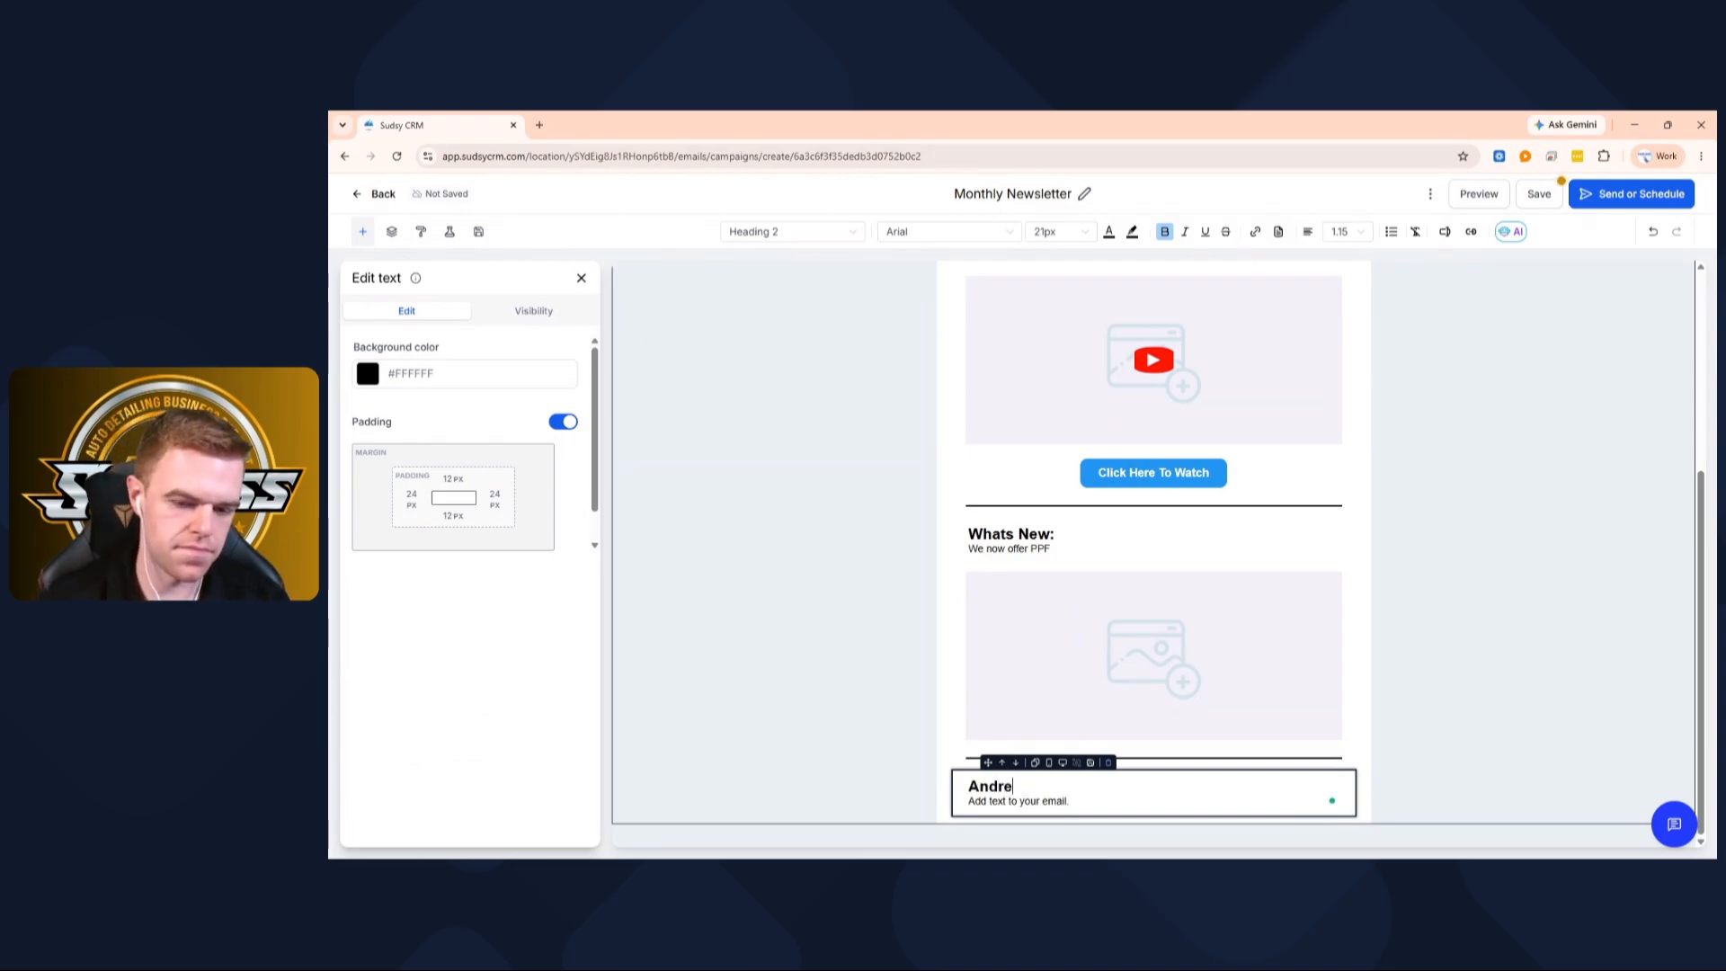
pyautogui.write("w's Cpo")
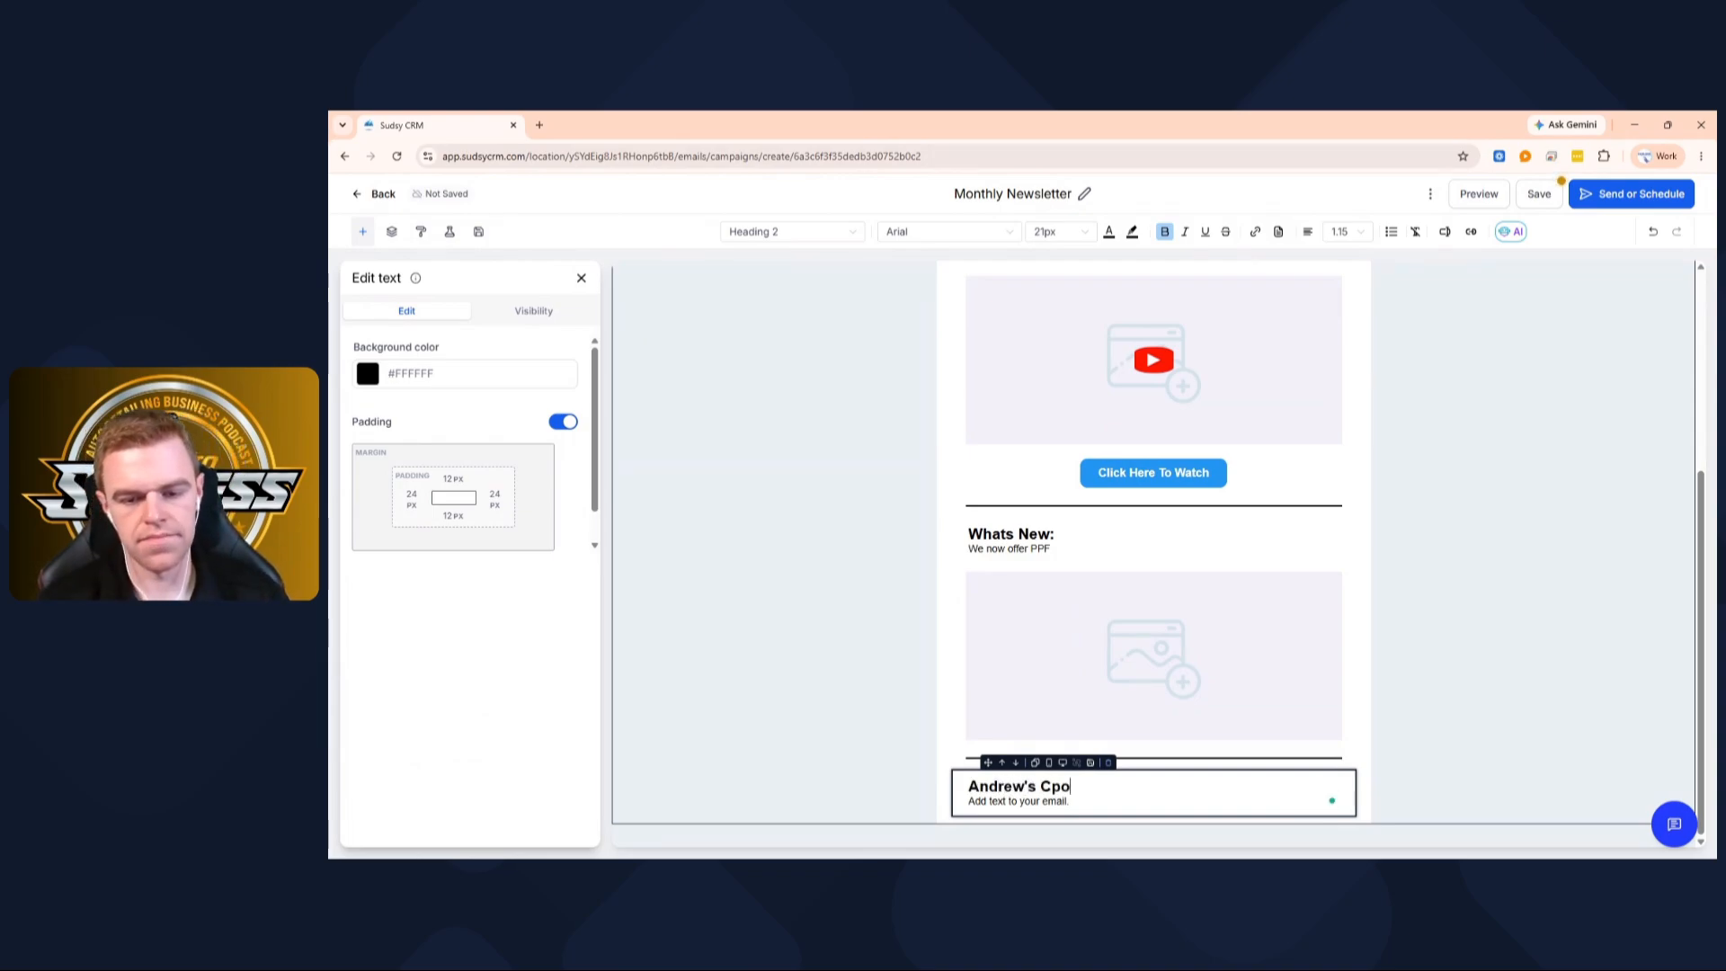
pyautogui.press('BackSpace')
pyautogui.press('BackSpace')
pyautogui.write('orner')
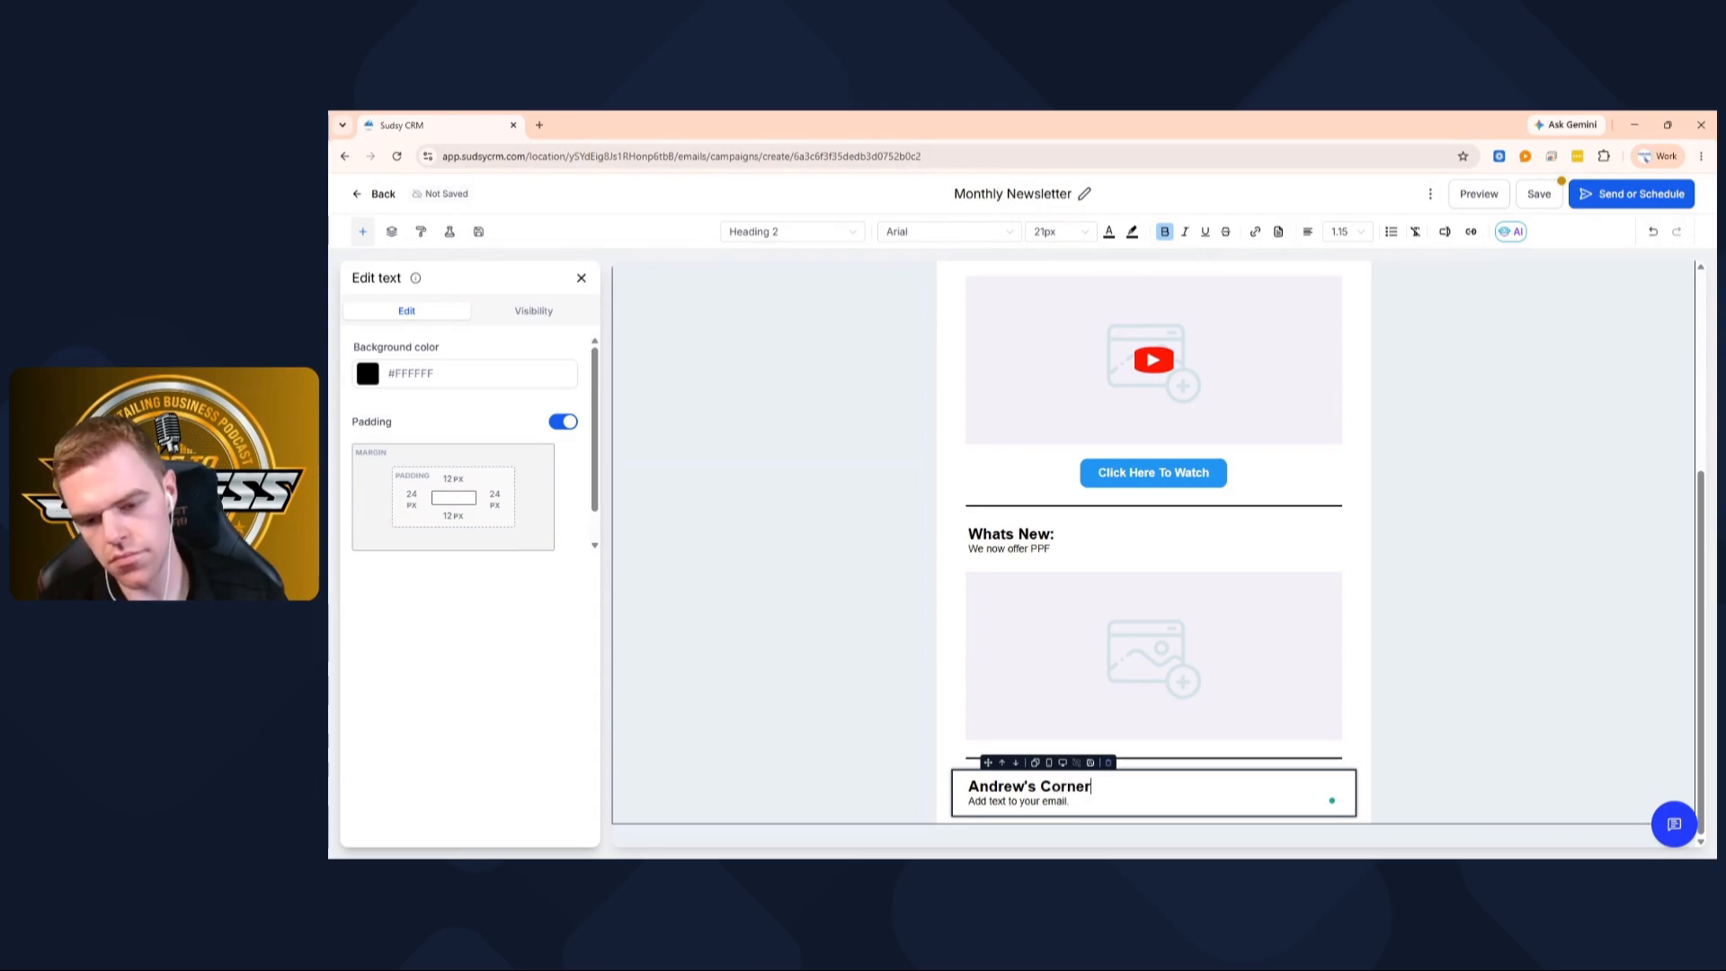
pyautogui.doubleClick(1014, 801)
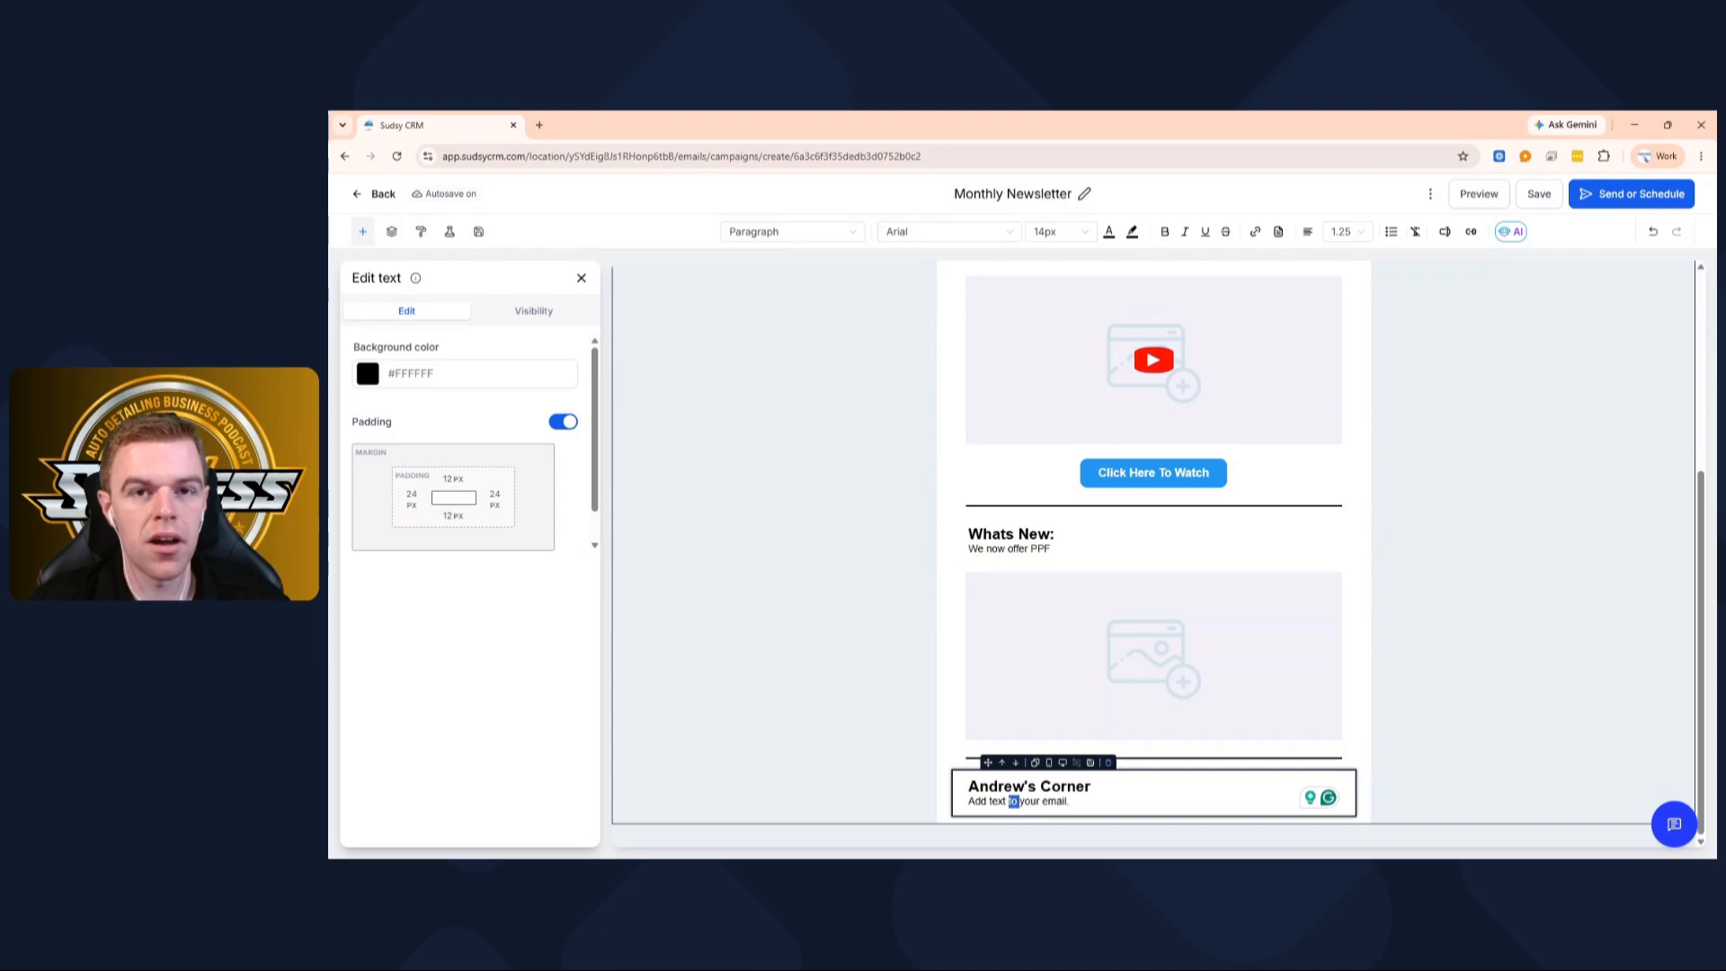
pyautogui.scroll(5, 928, 658)
pyautogui.scroll(-3, 927, 656)
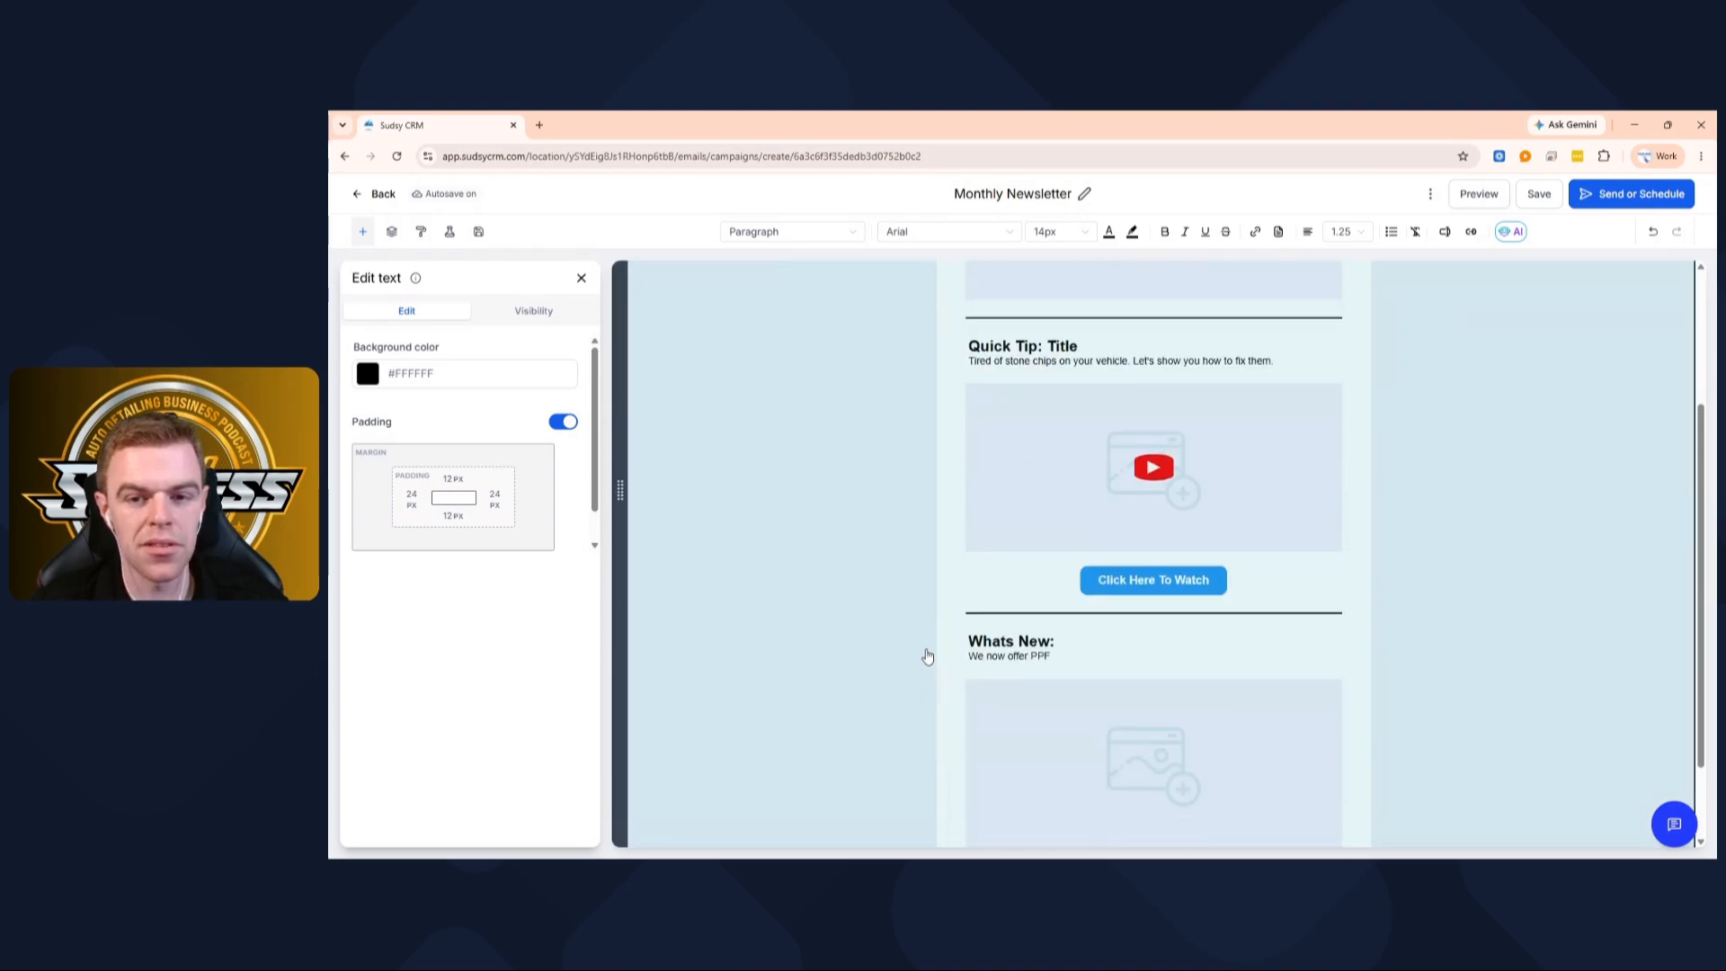
pyautogui.scroll(4, 928, 657)
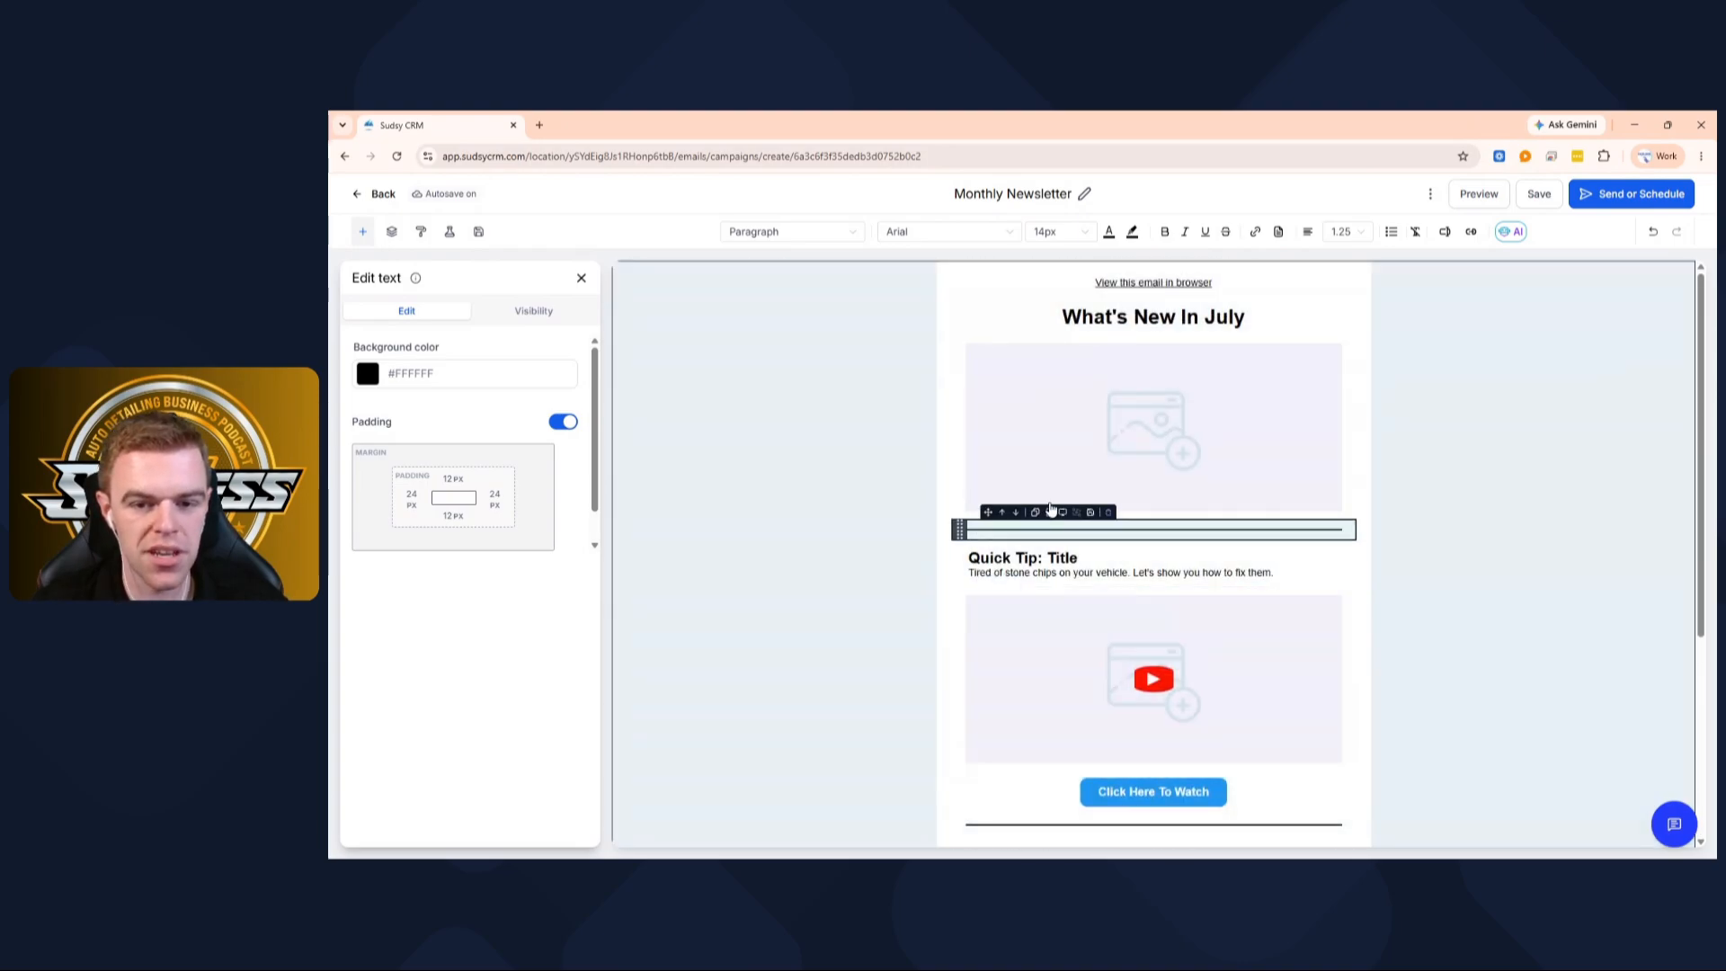
pyautogui.scroll(-3, 1034, 562)
pyautogui.scroll(-1, 1034, 562)
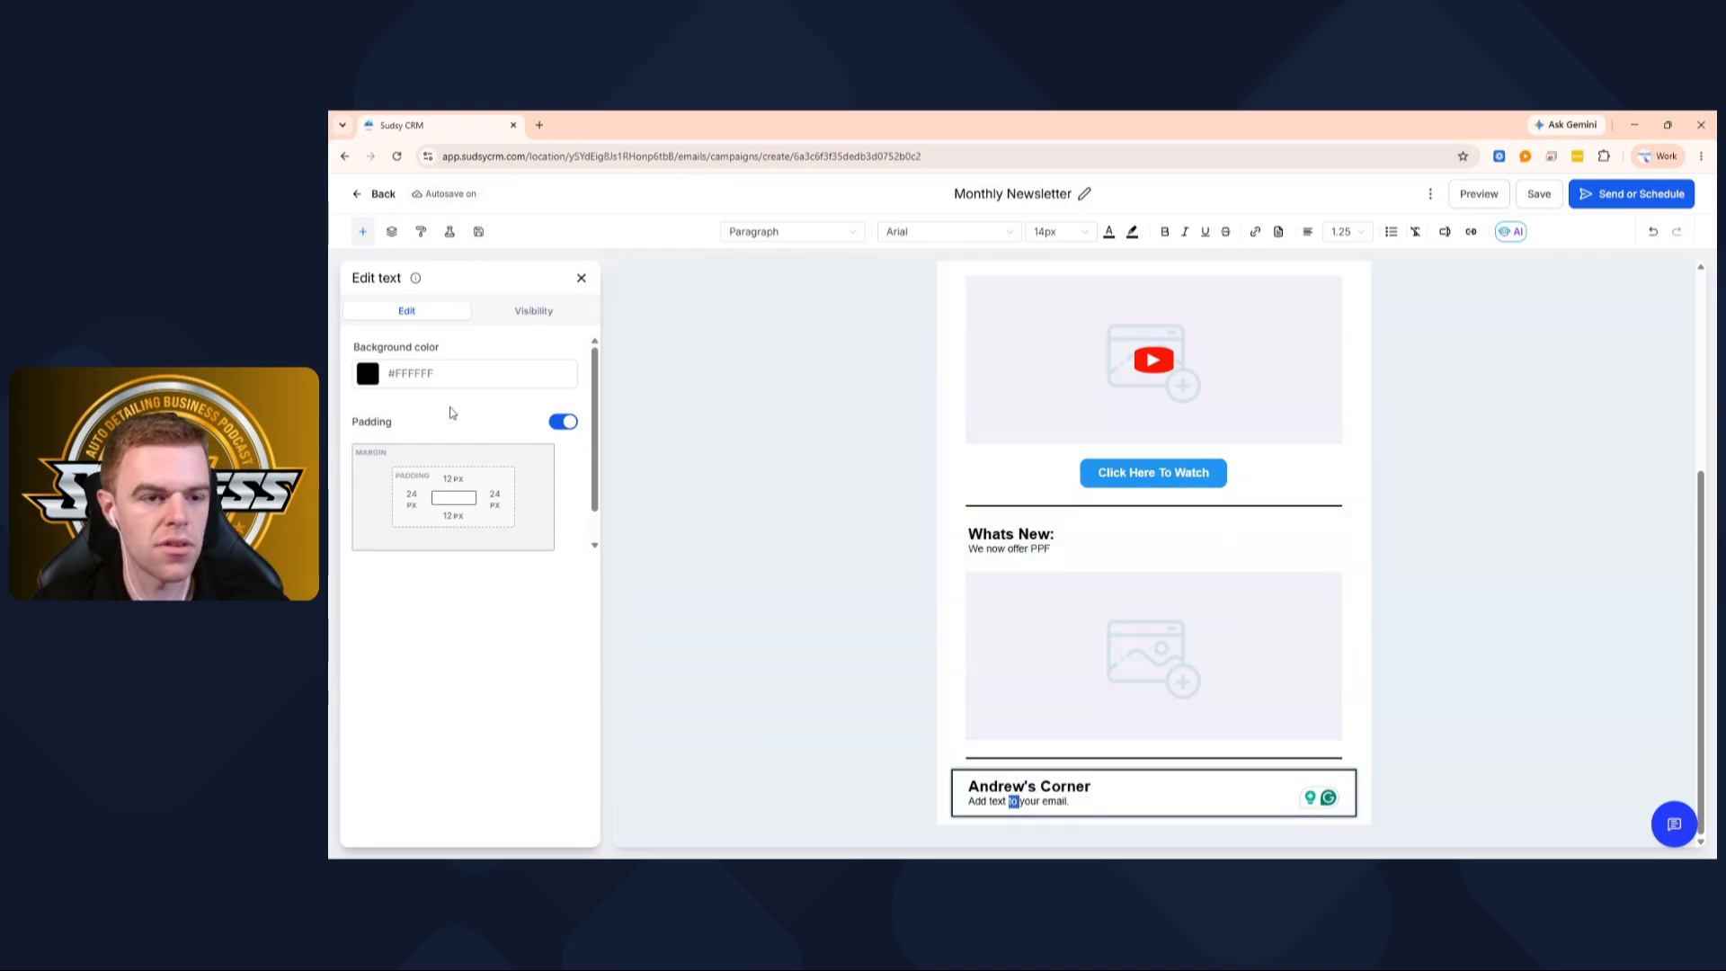
pyautogui.click(581, 278)
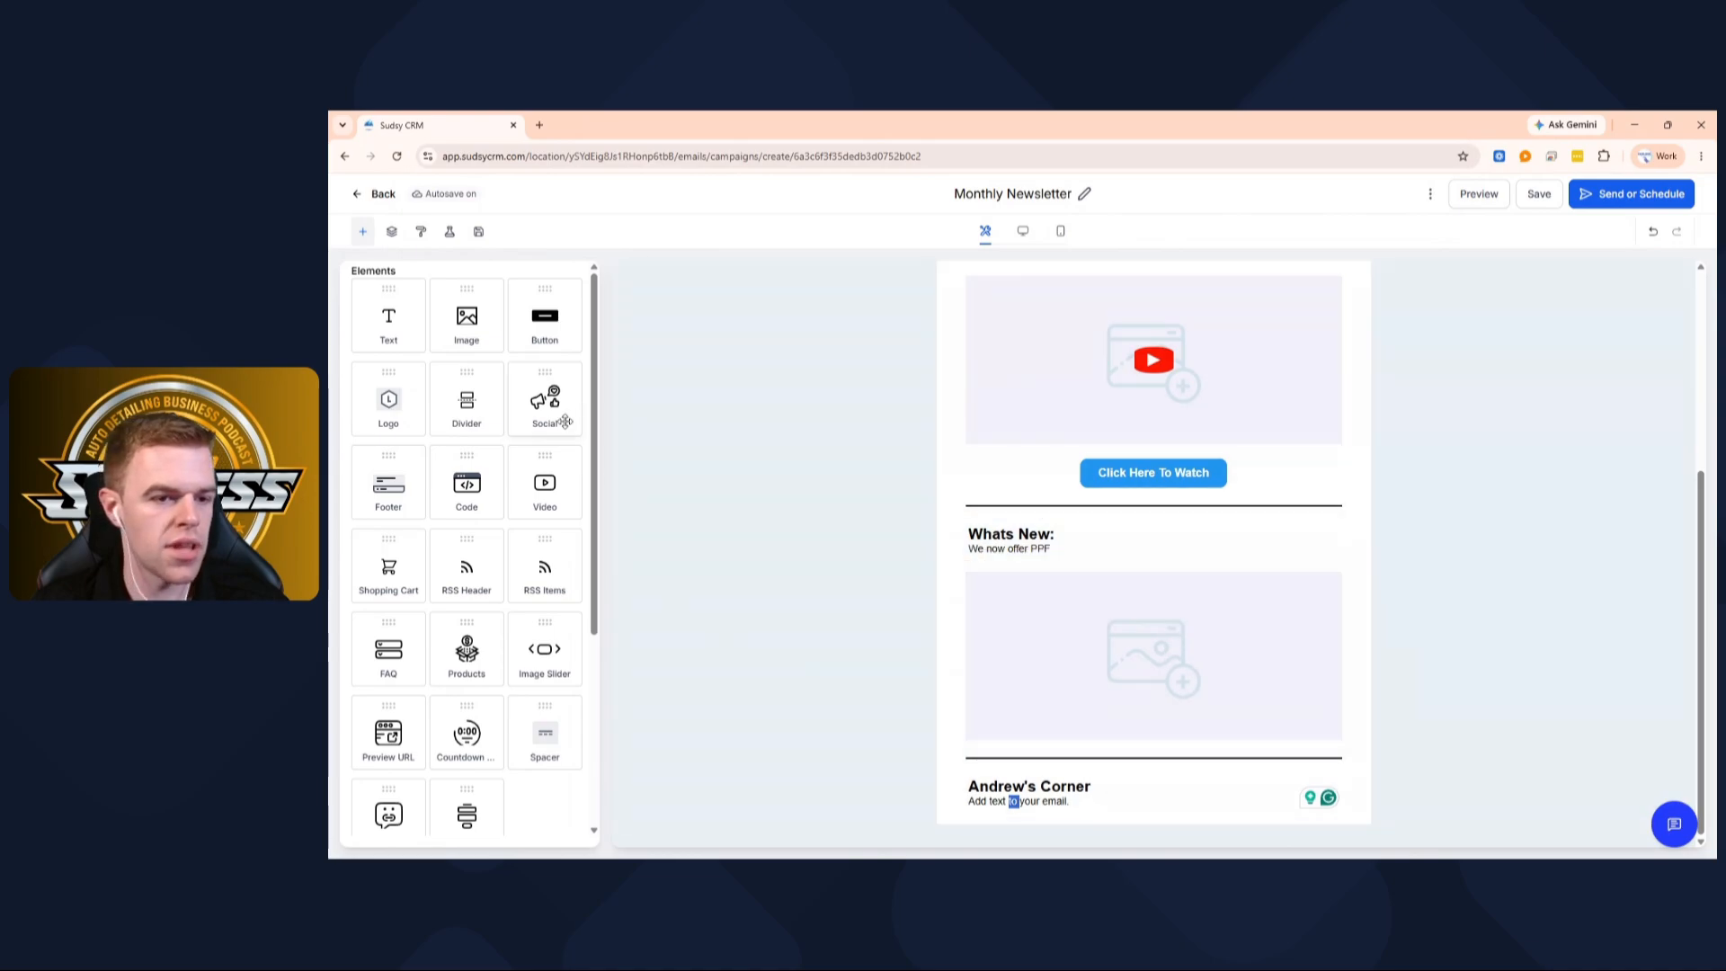
pyautogui.moveTo(544, 339); pyautogui.dragTo(1154, 747)
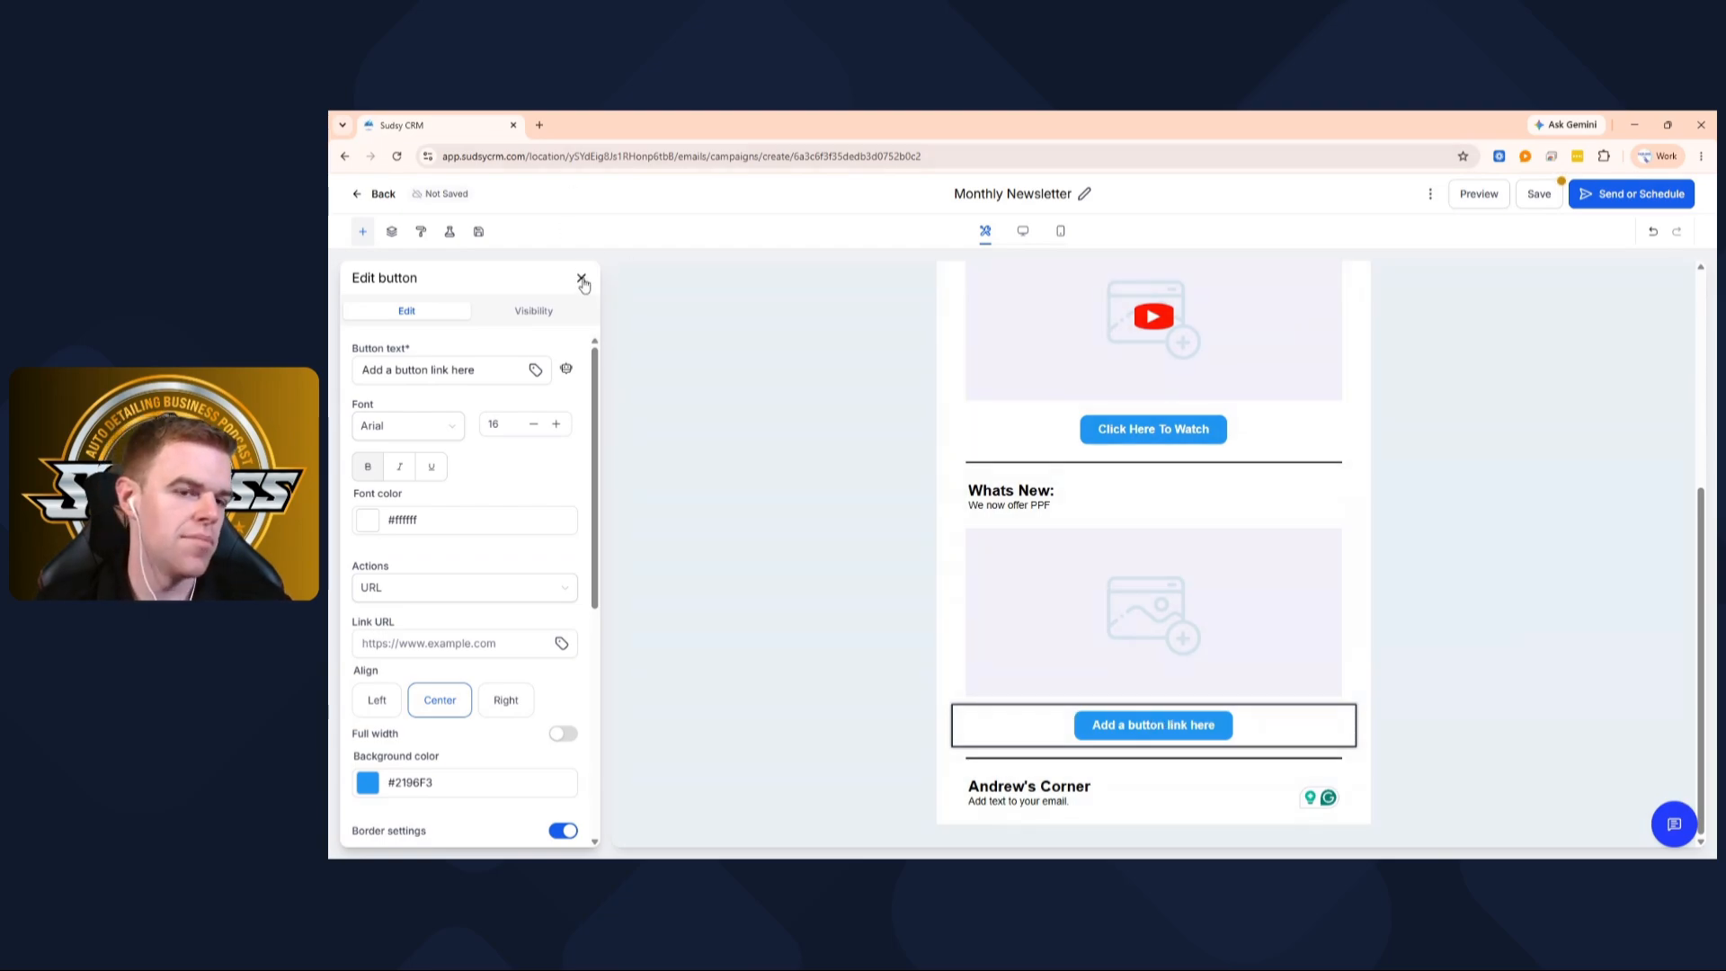
pyautogui.click(582, 280)
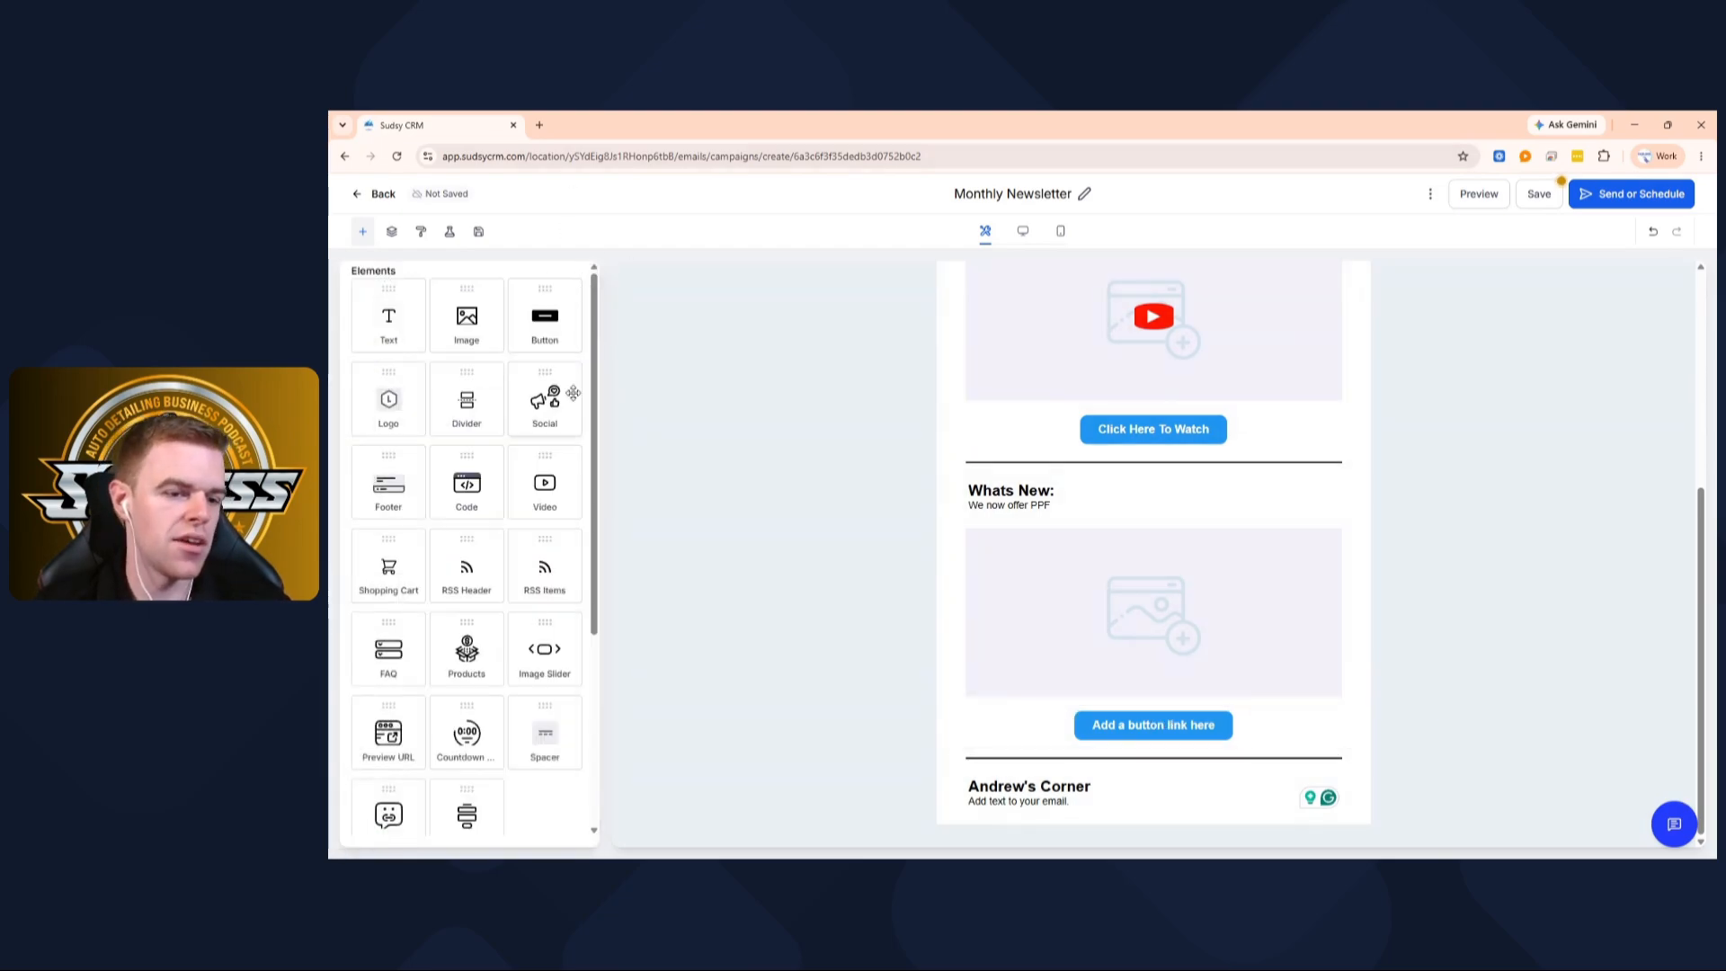
pyautogui.scroll(-5, 466, 666)
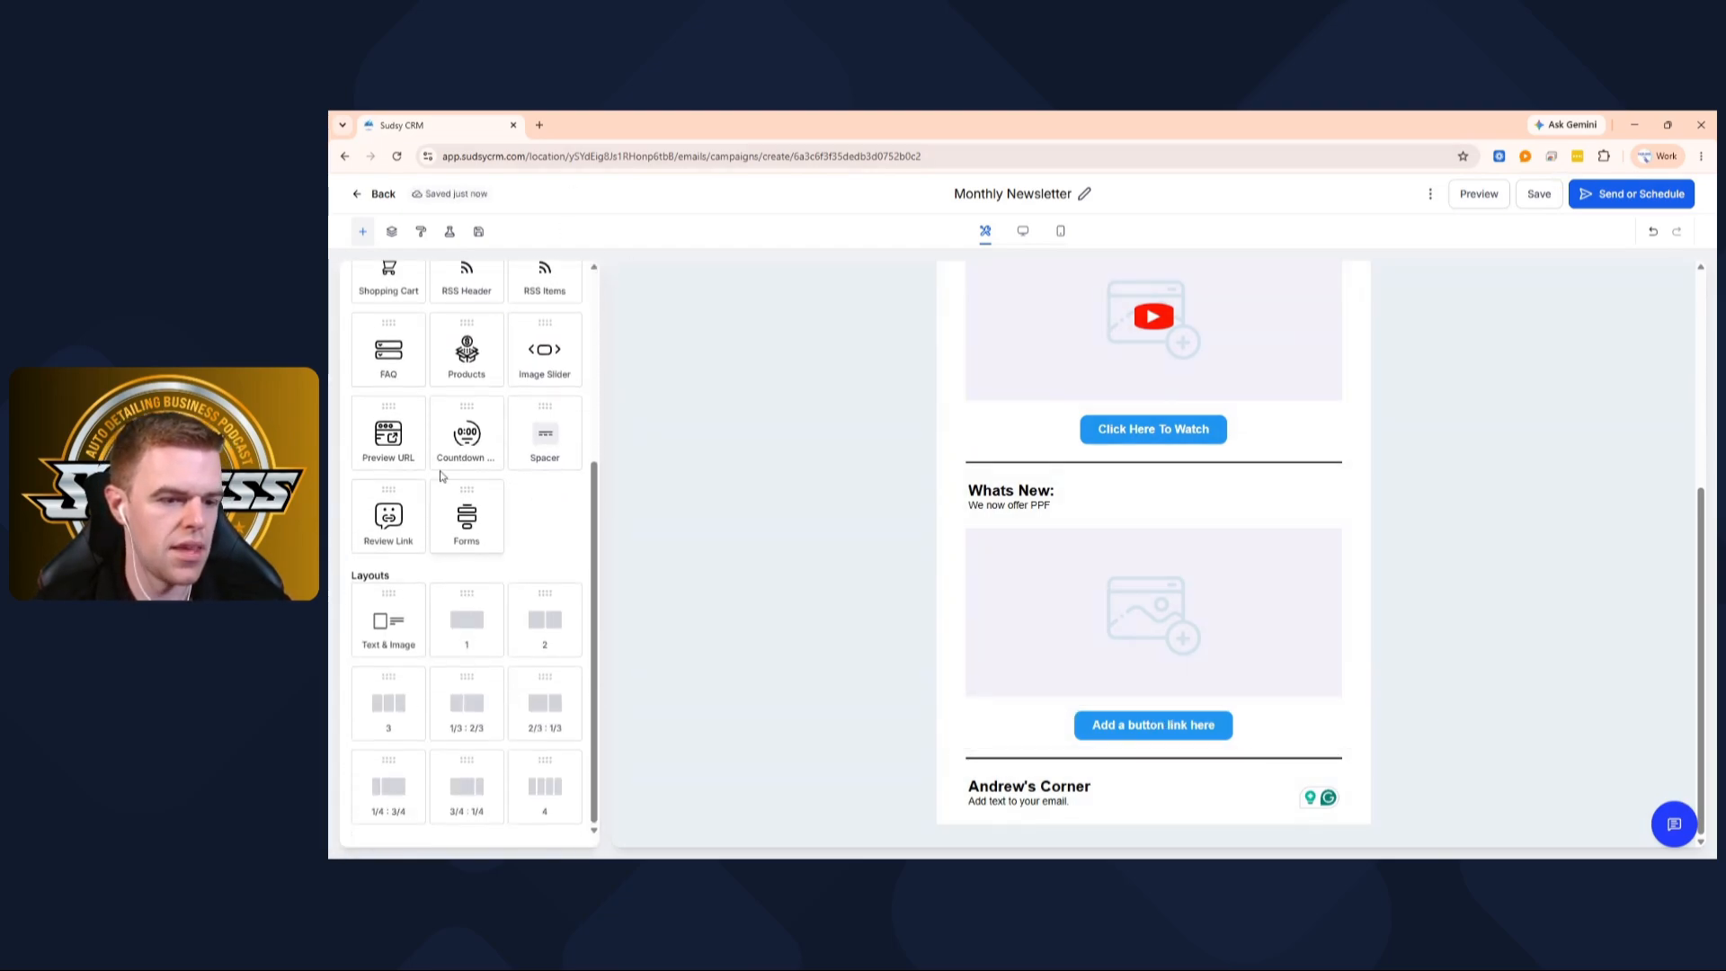
pyautogui.scroll(3, 530, 544)
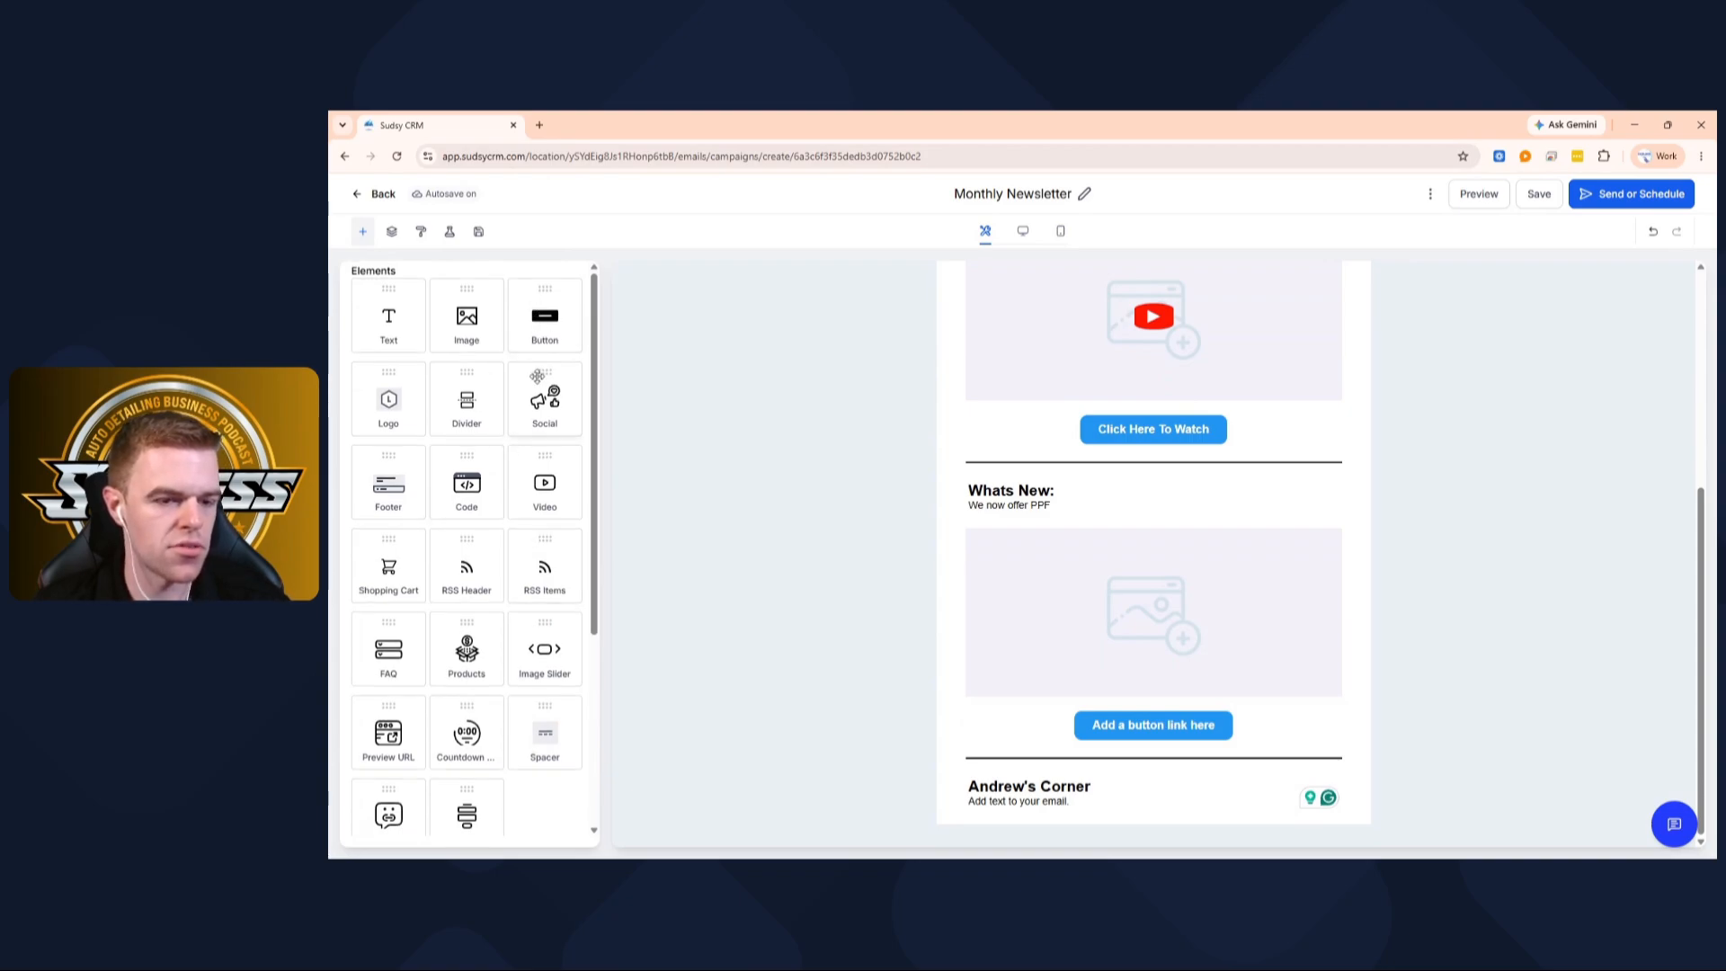
pyautogui.scroll(-3, 544, 558)
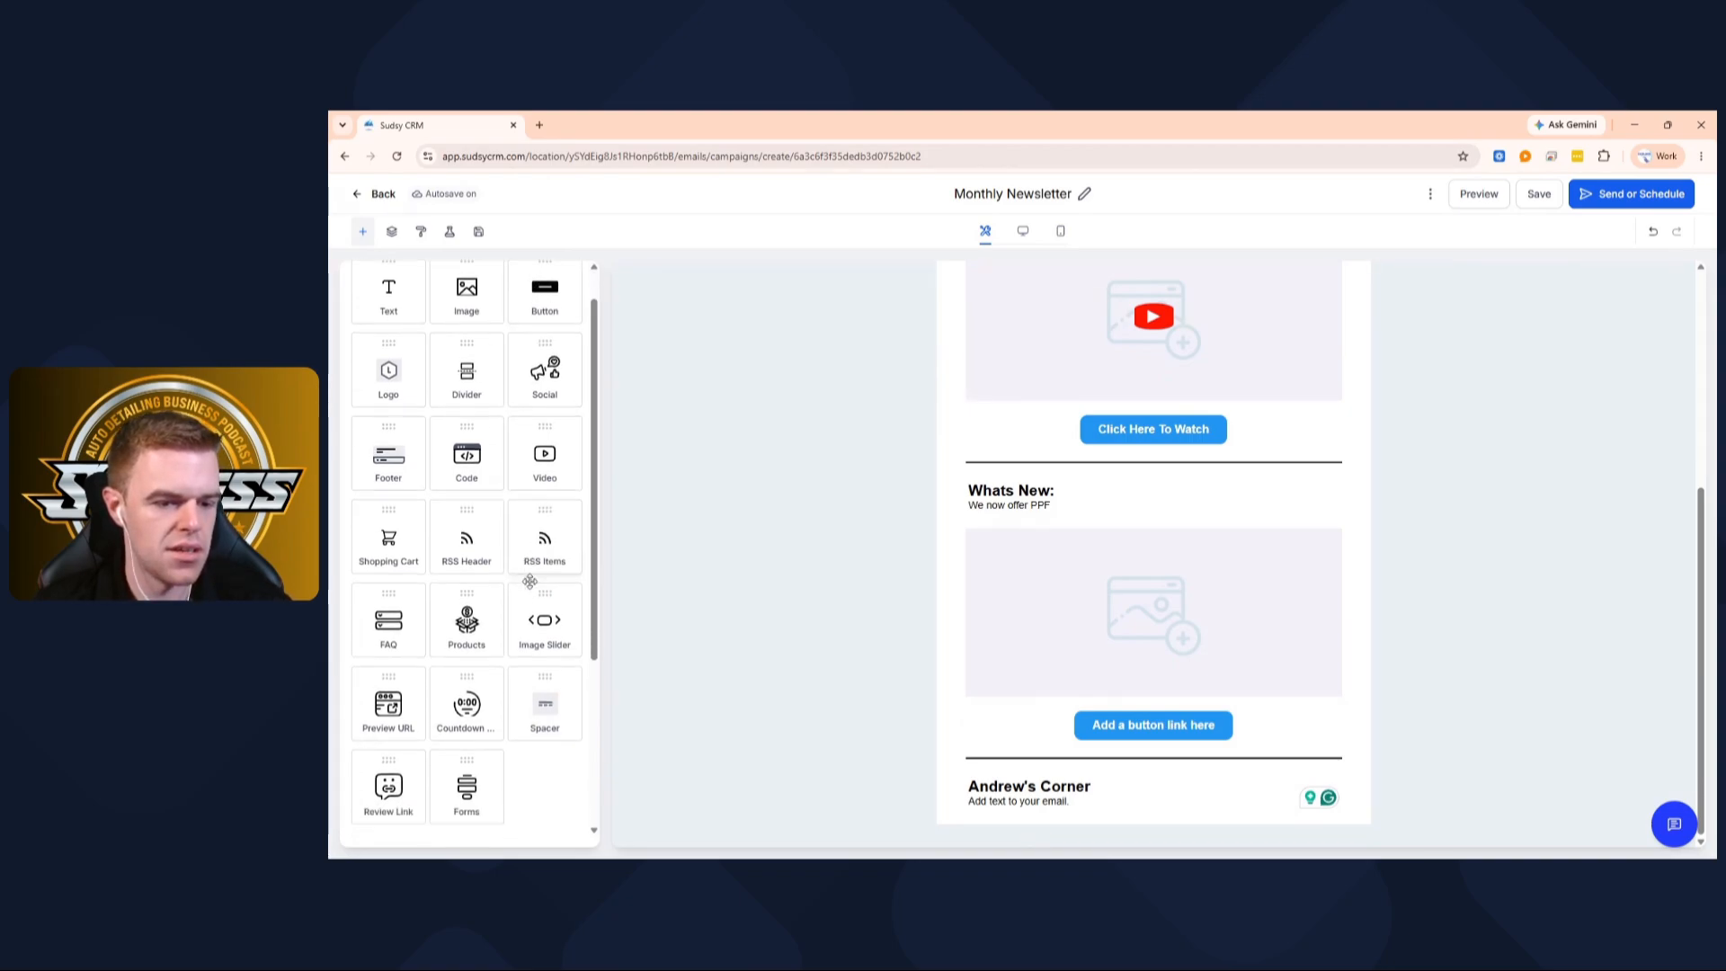
pyautogui.scroll(3, 530, 582)
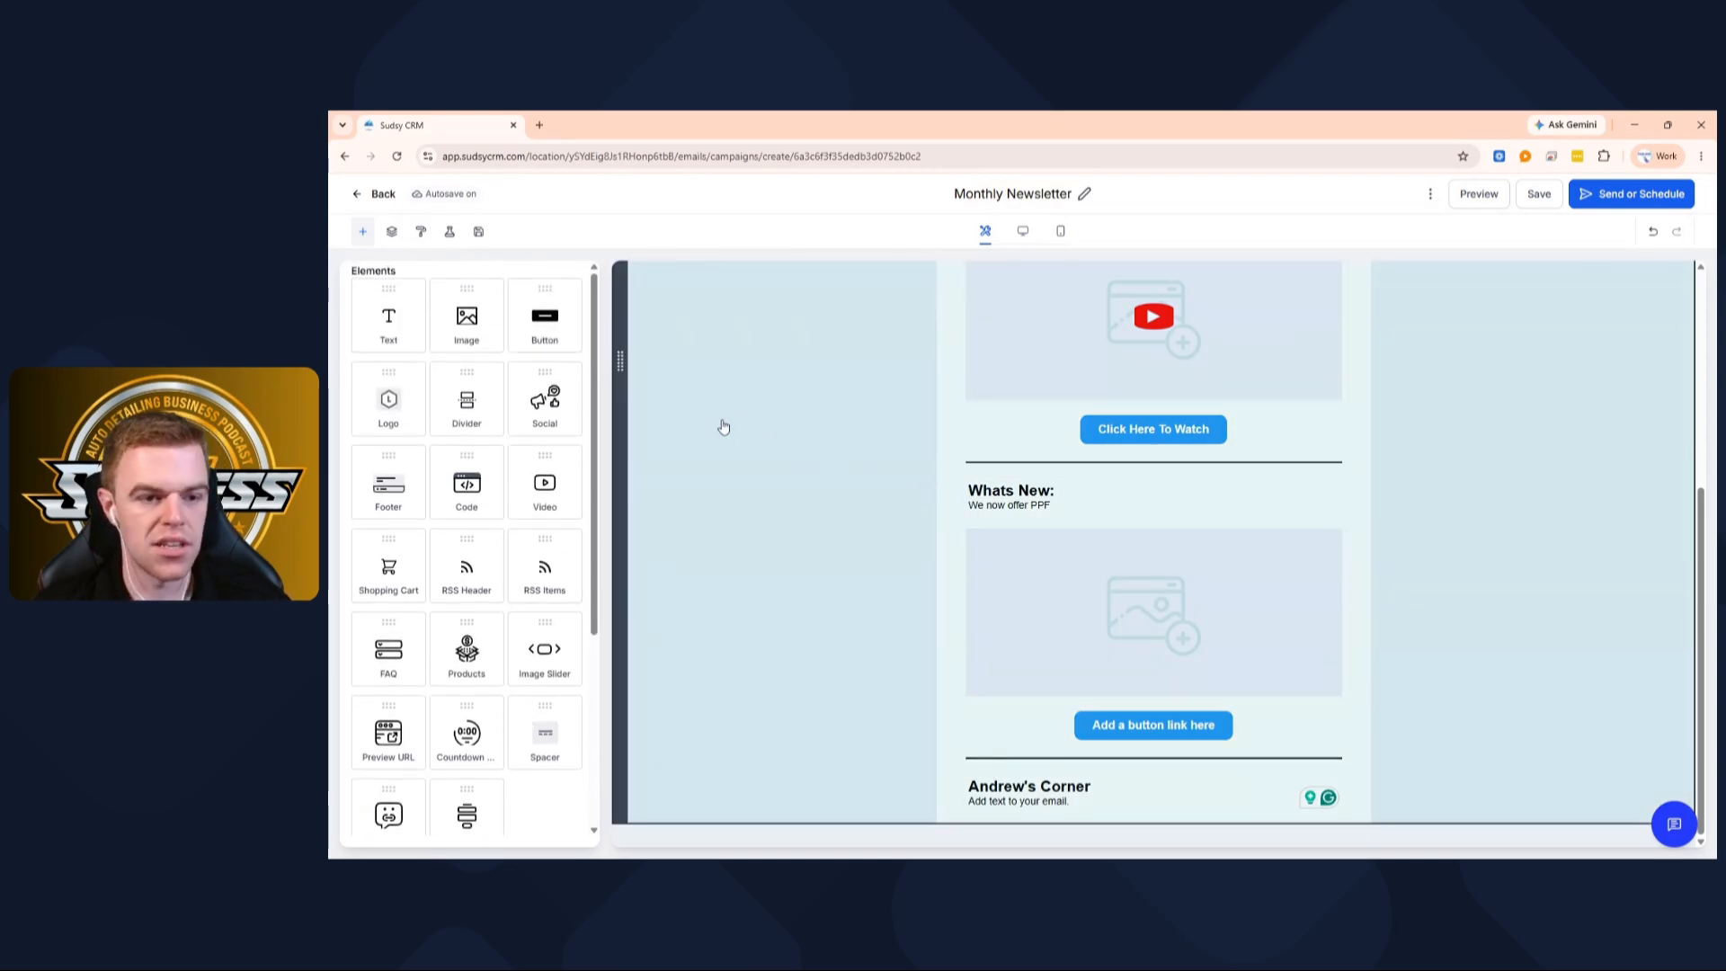
pyautogui.scroll(-2, 503, 477)
pyautogui.scroll(2, 503, 476)
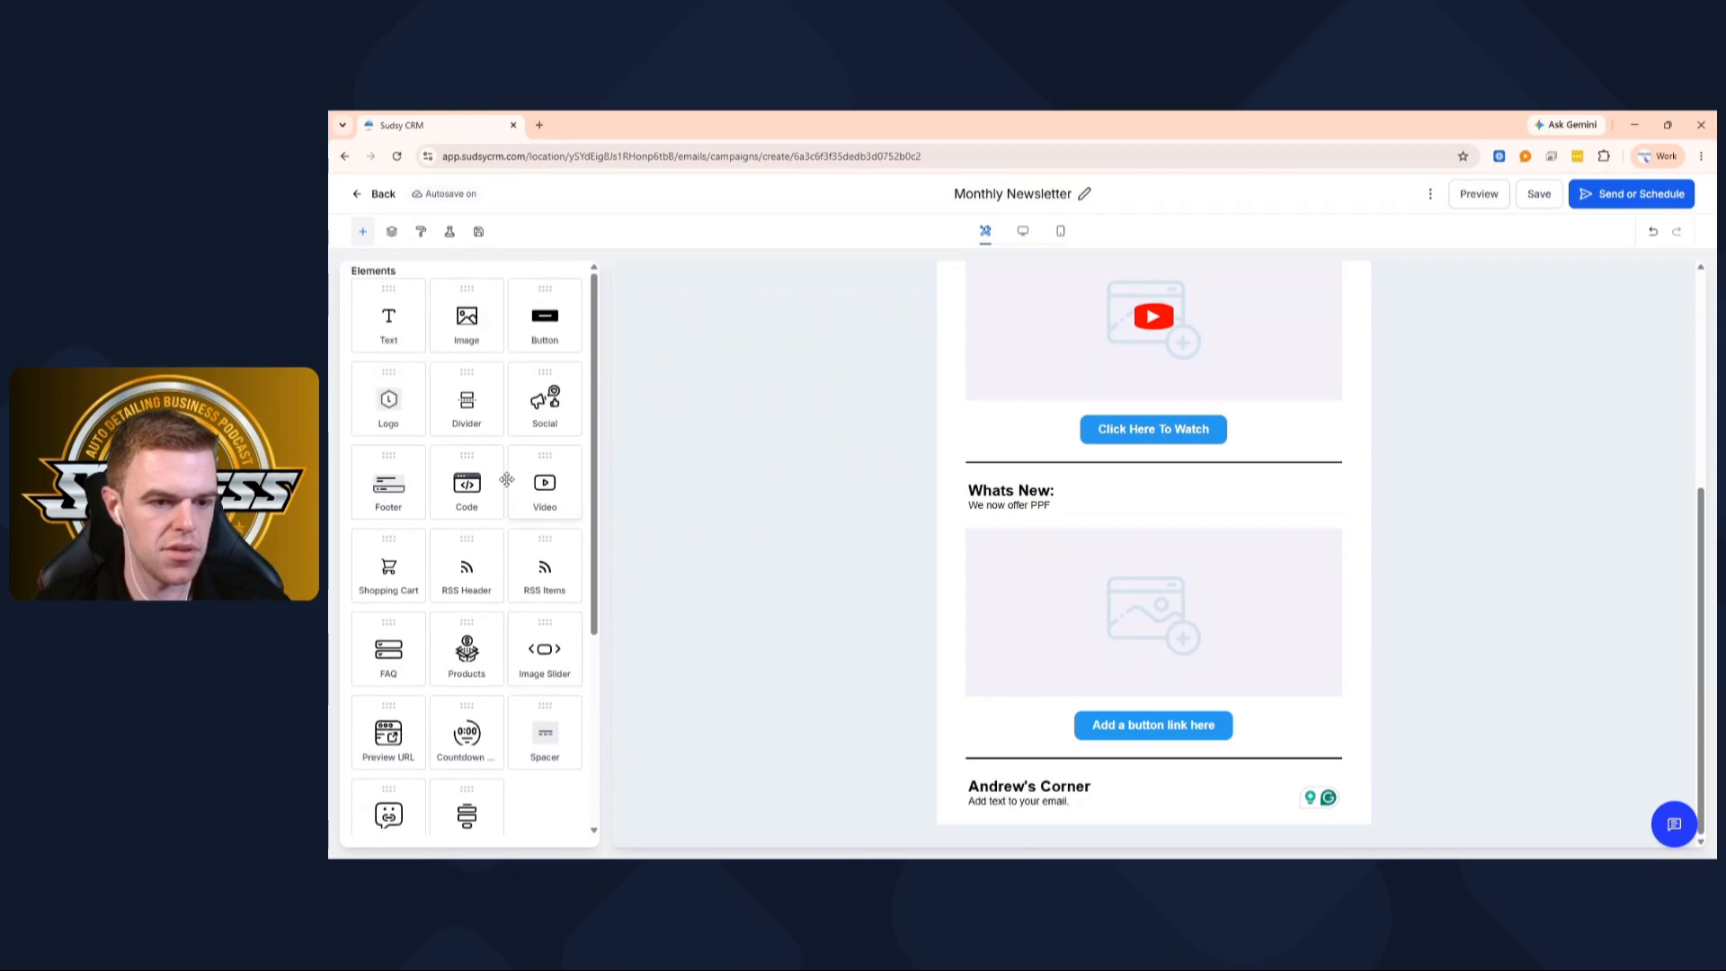
# Replace a mistaken button block with a bottom text block reading 'To Unsubcribe Click Here'
pyautogui.moveTo(563, 332); pyautogui.dragTo(1331, 791)
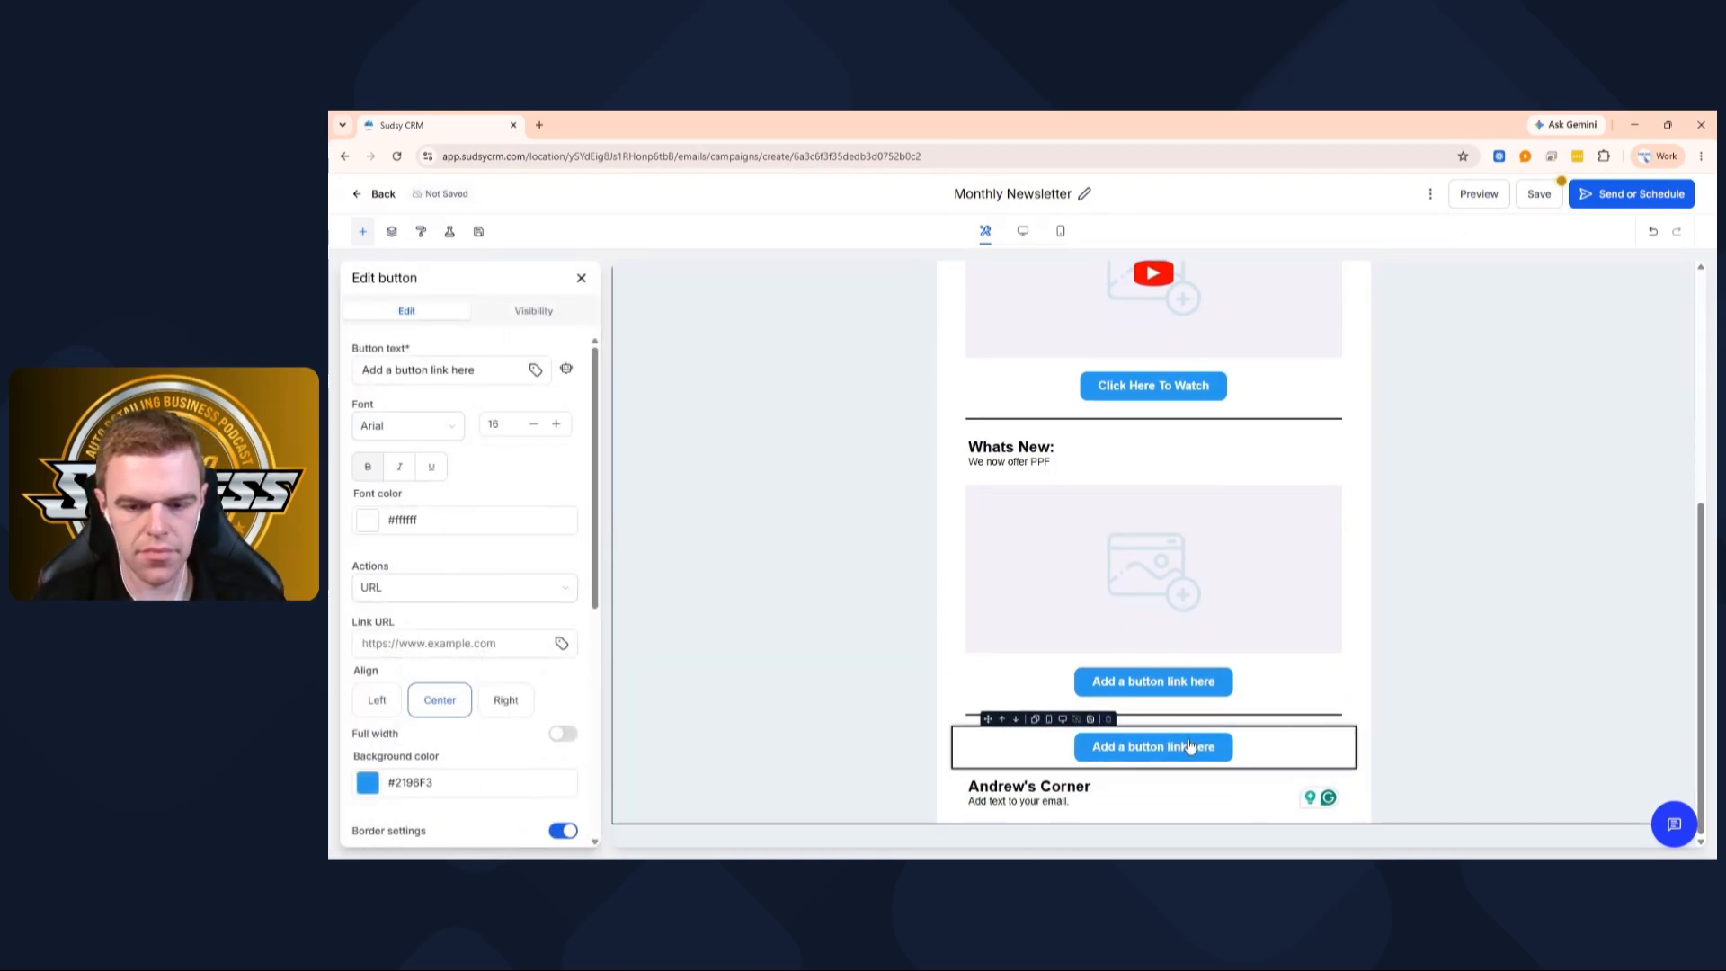
pyautogui.click(1108, 720)
pyautogui.moveTo(388, 317); pyautogui.dragTo(1054, 801)
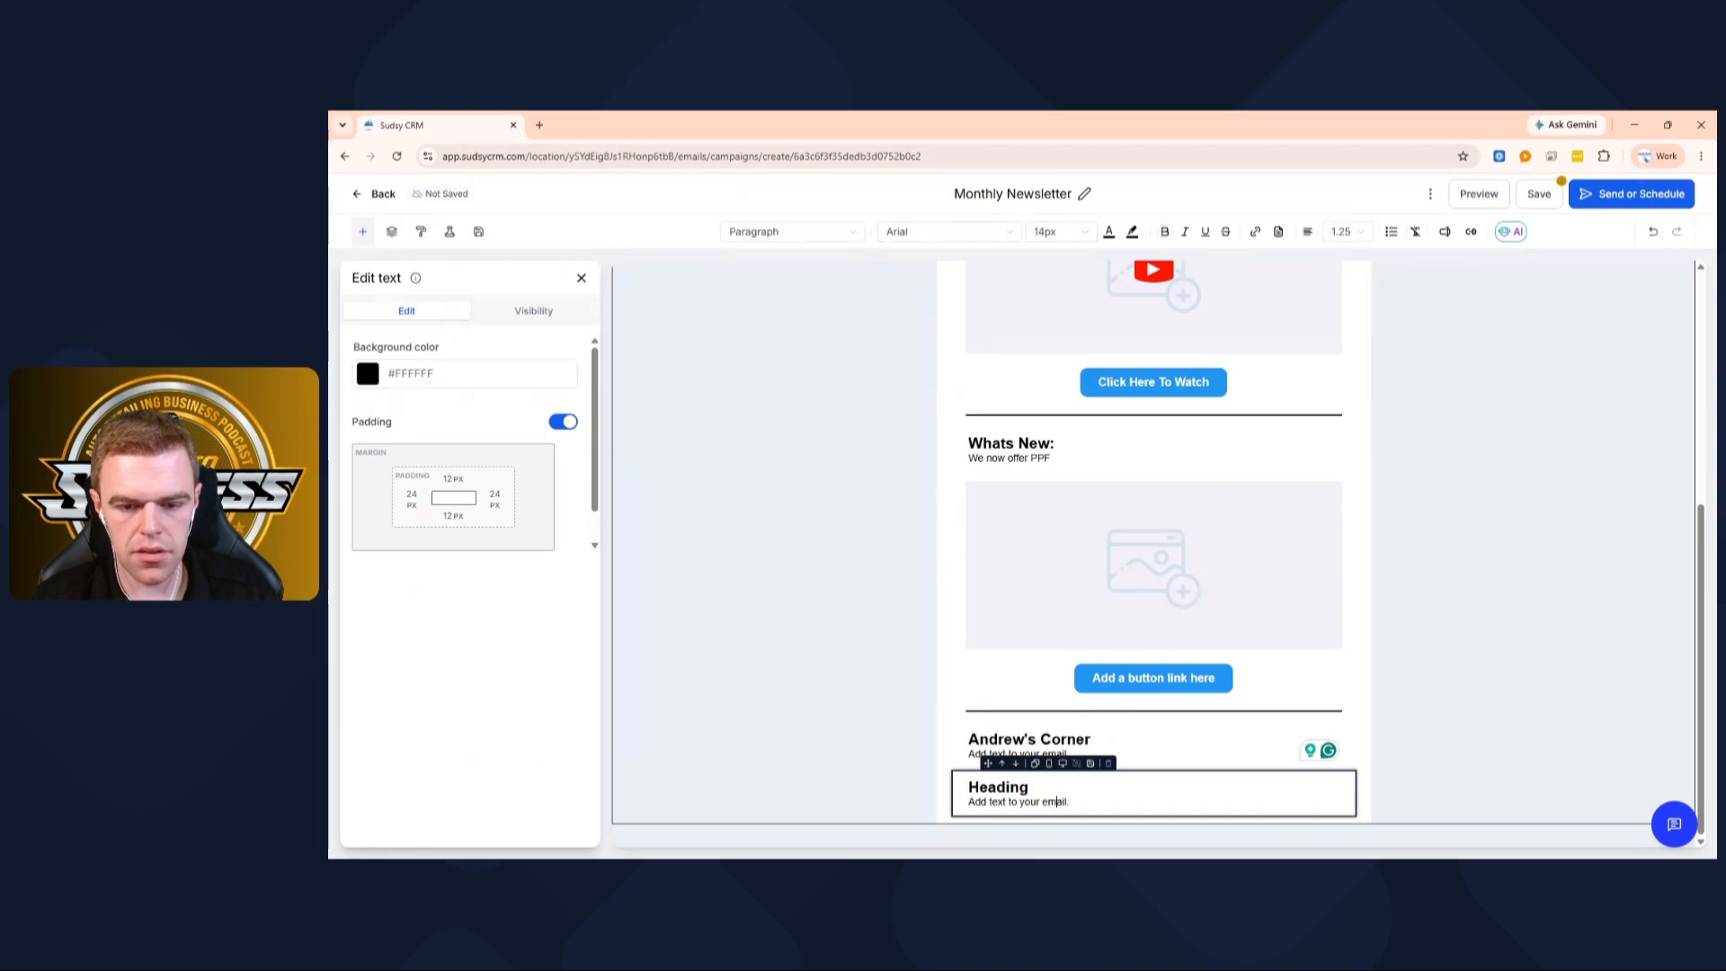
pyautogui.hotkey('ctrl', 'a')
pyautogui.write('T')
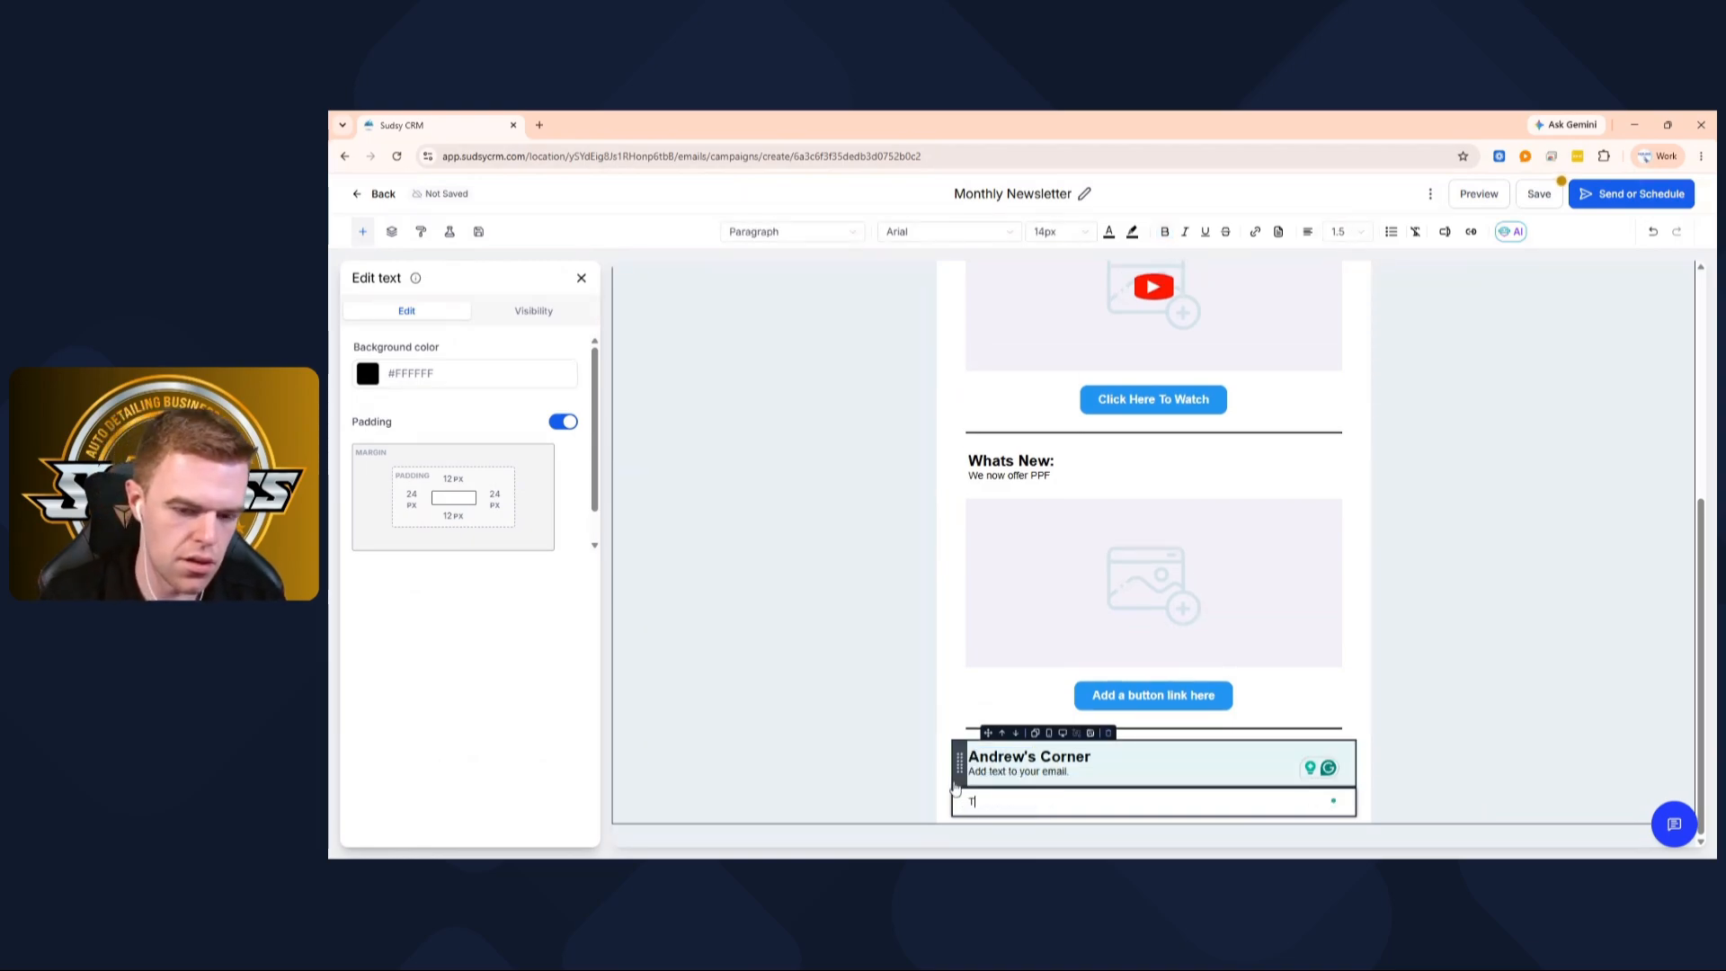
pyautogui.write('o Uns')
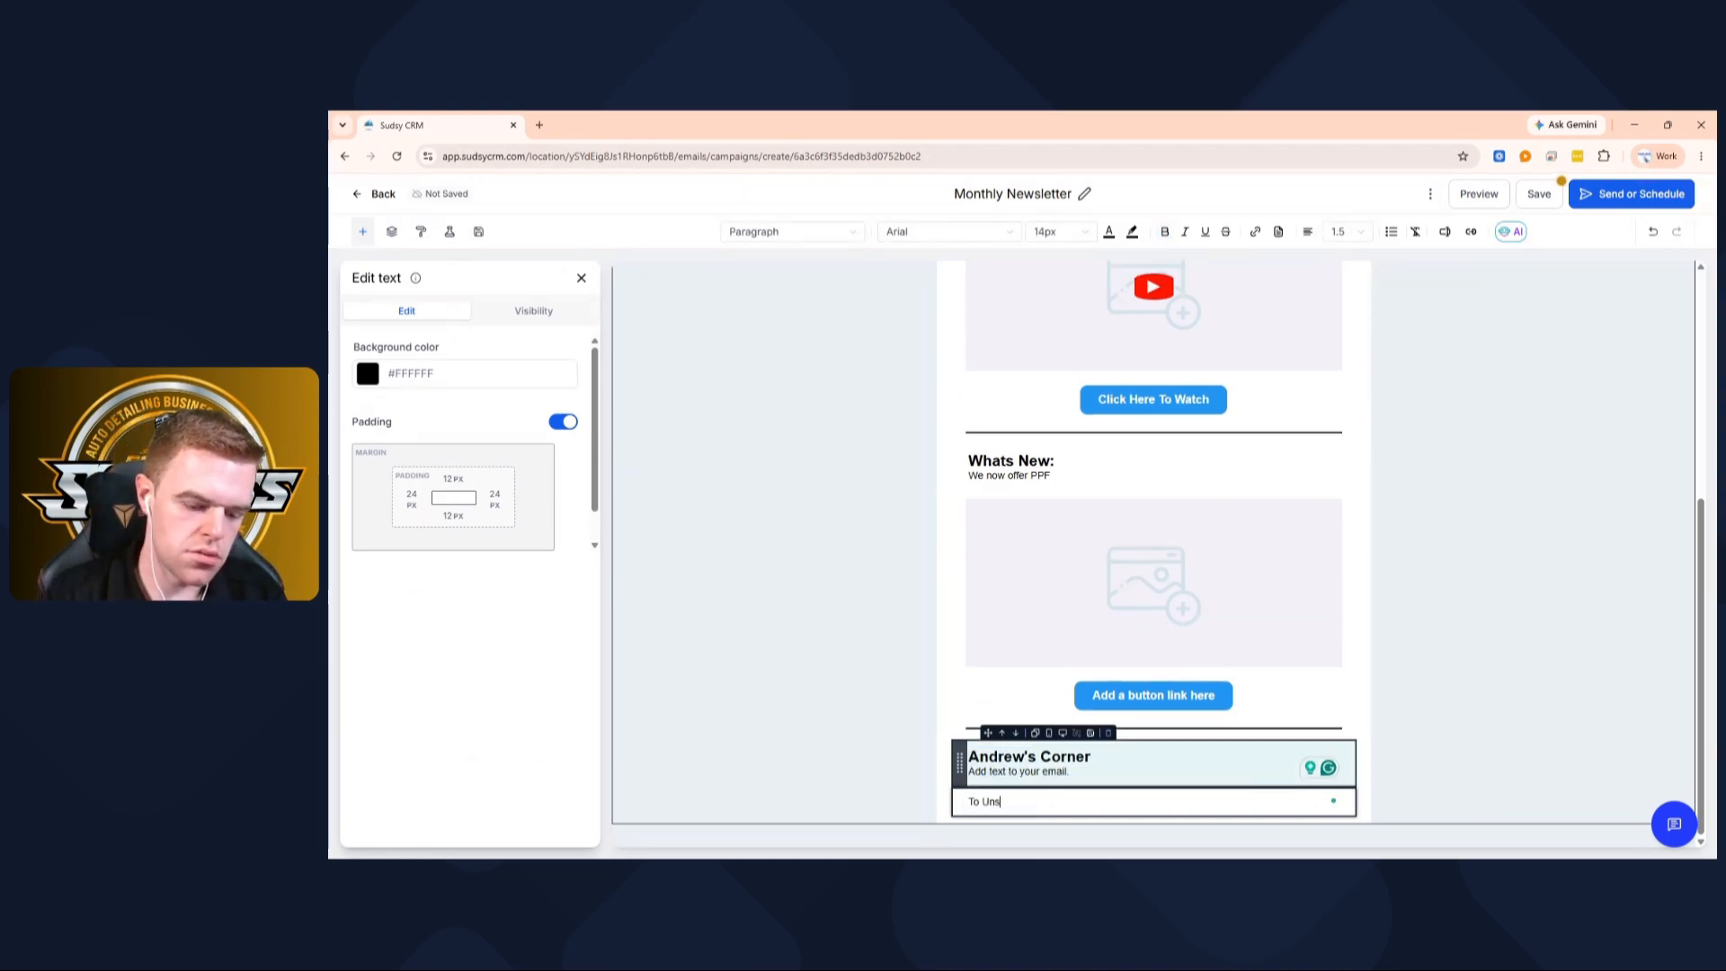
pyautogui.write('ubcribe Cli')
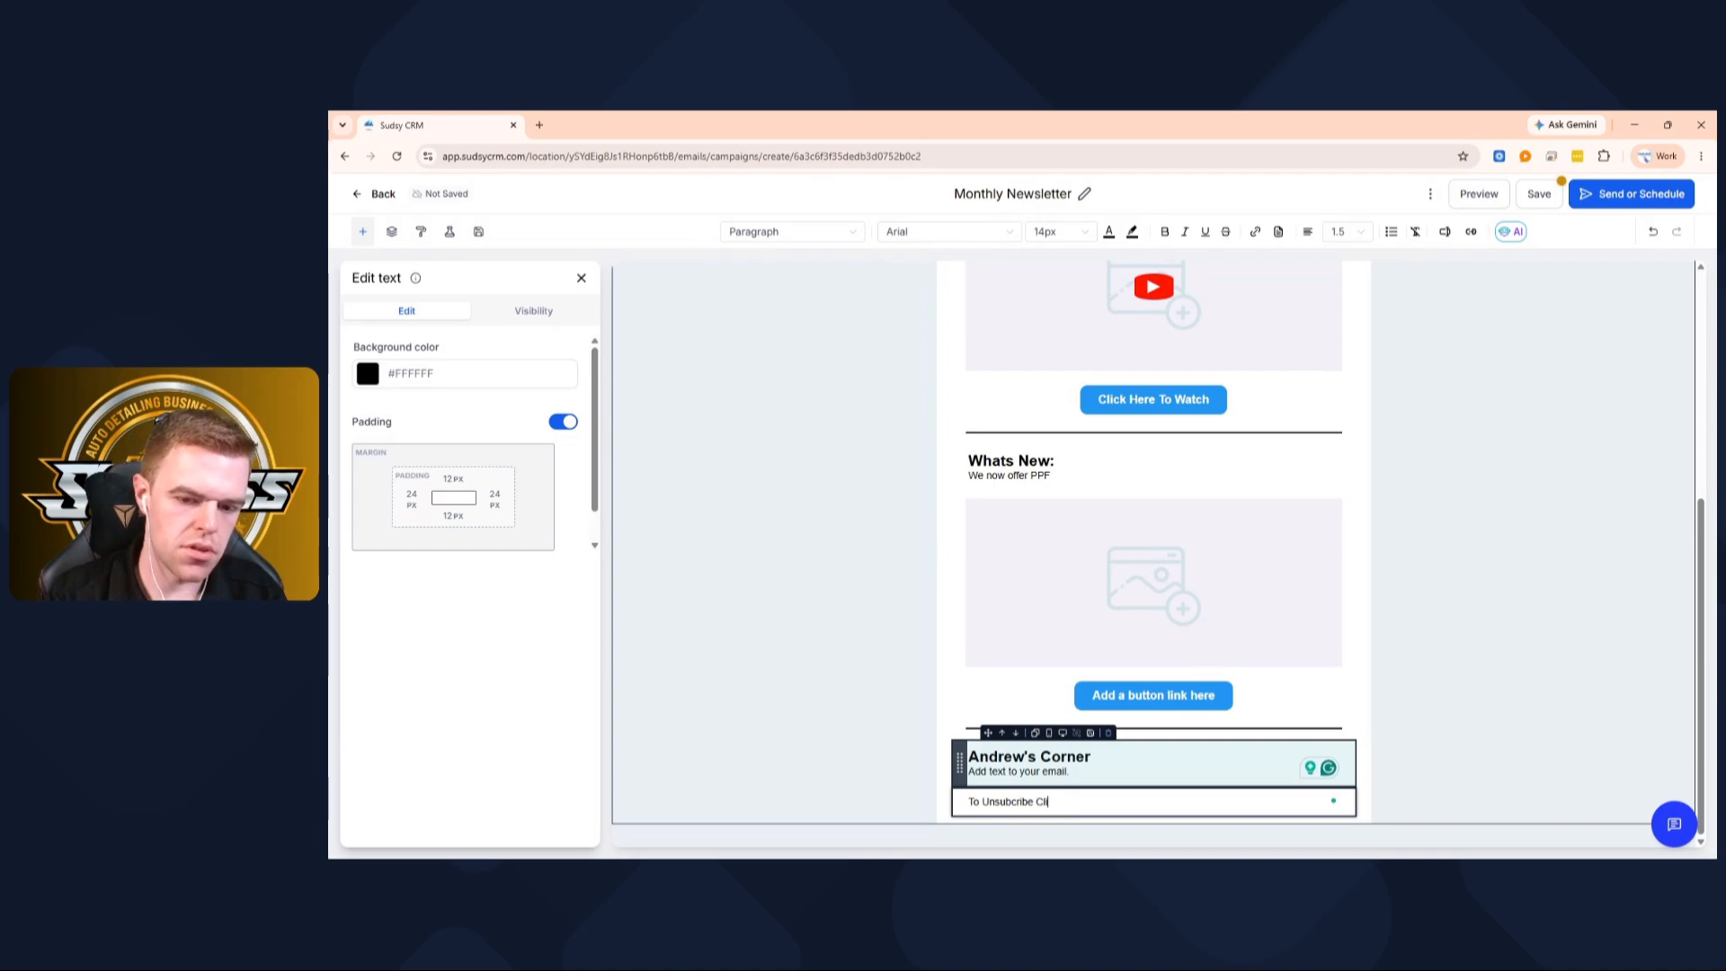
pyautogui.write('ck Here')
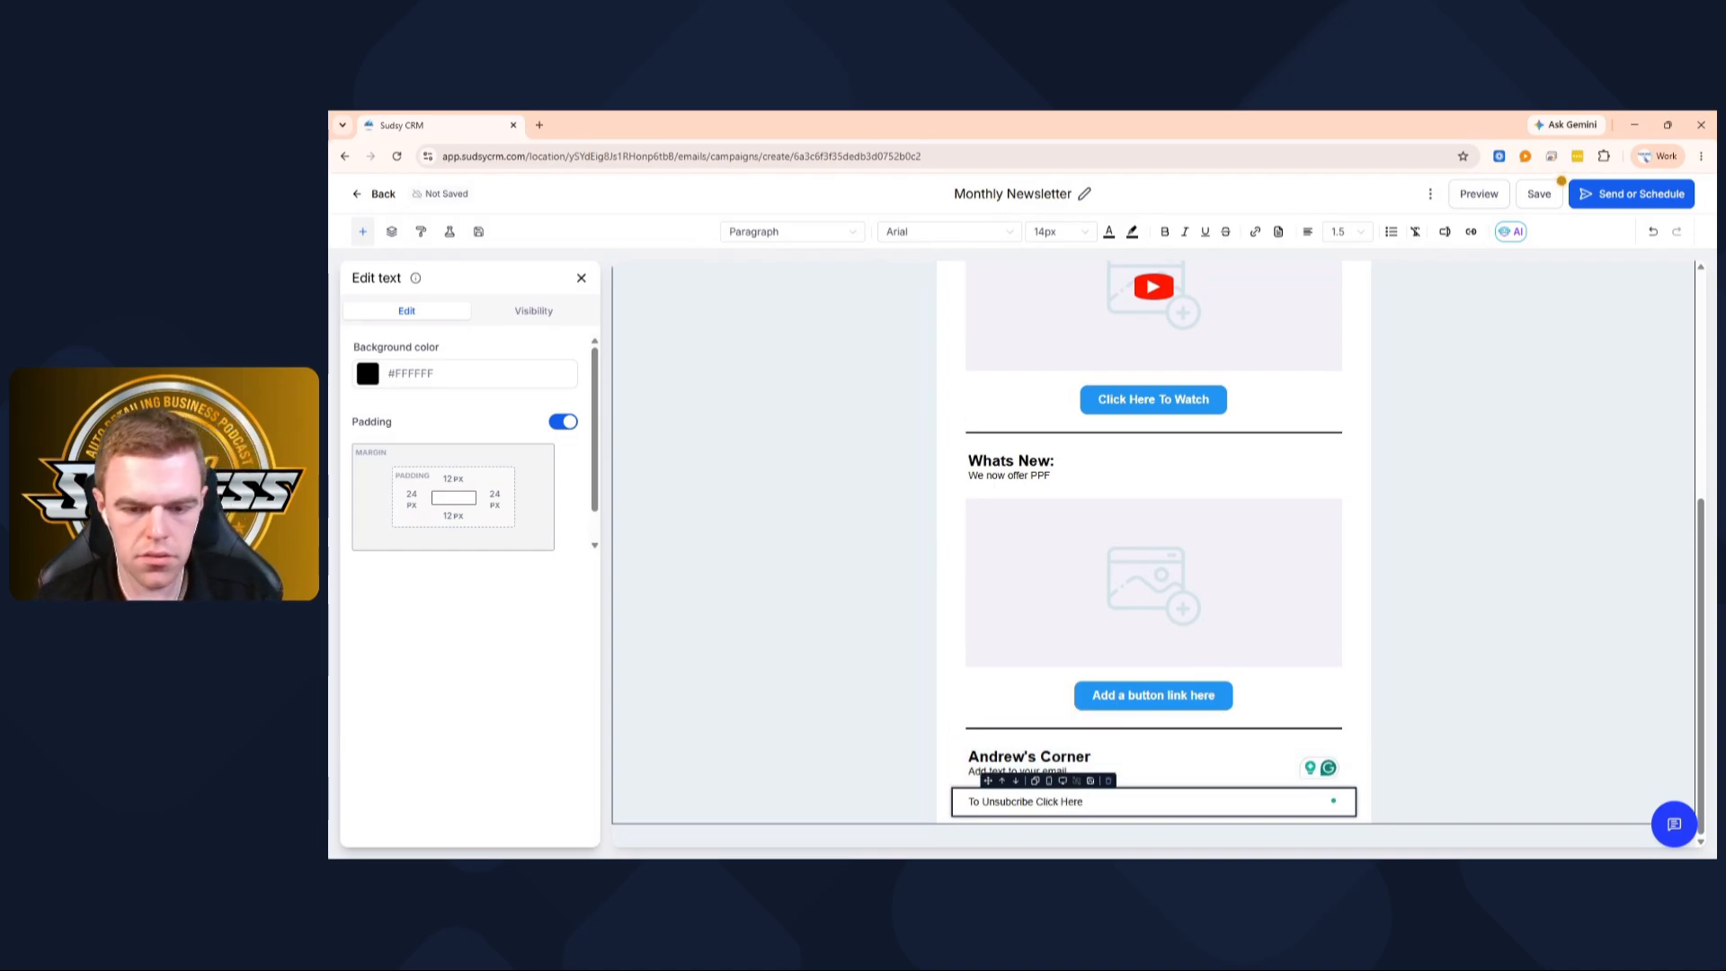
# Correct the line to 'To Unsubscribe, click here' and start linking 'click here'
pyautogui.moveTo(1085, 802); pyautogui.dragTo(1036, 802)
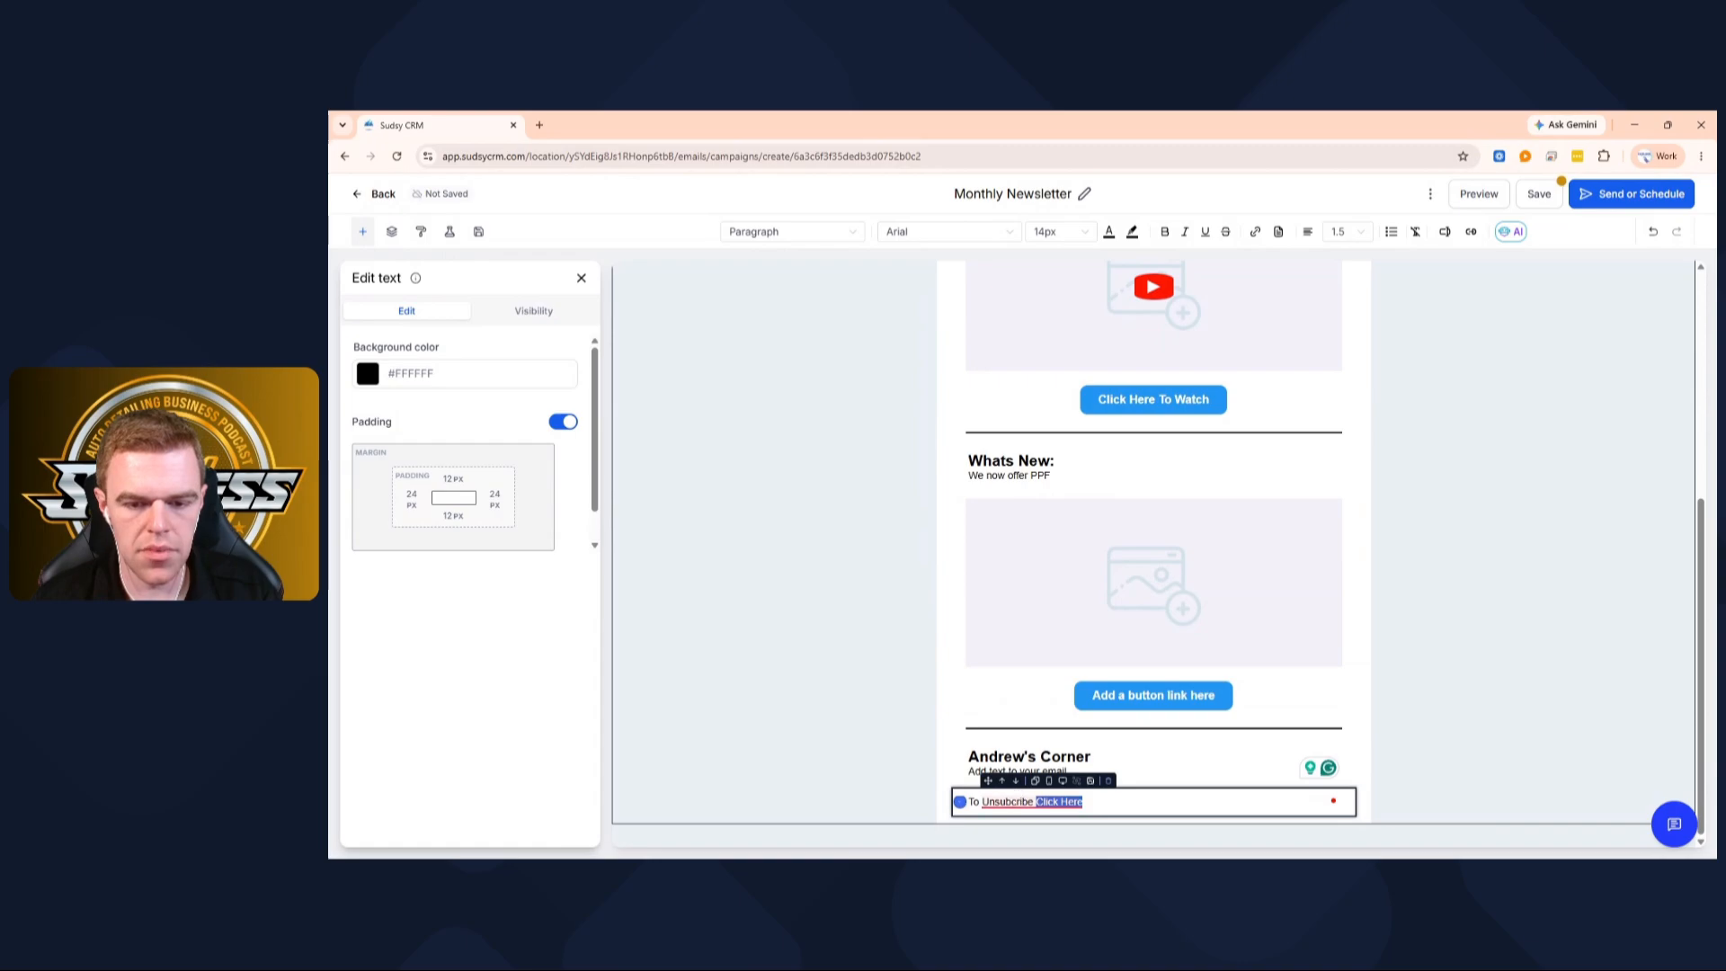
pyautogui.moveTo(1018, 800)
pyautogui.click(1025, 692)
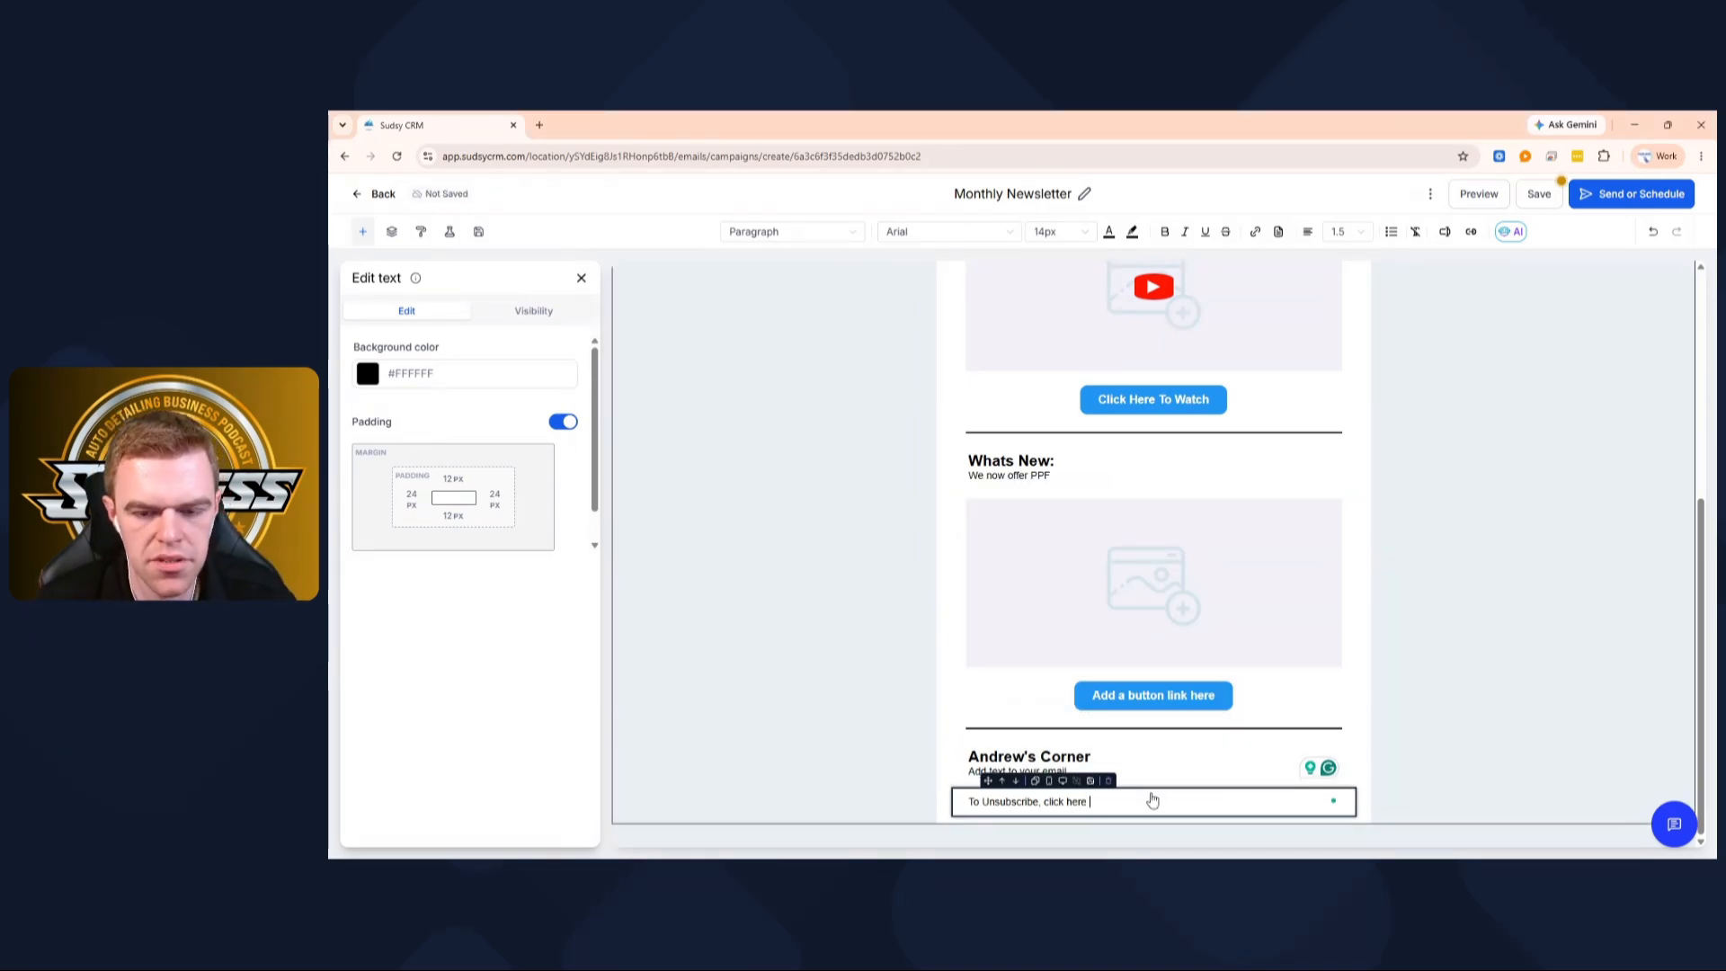
pyautogui.moveTo(1089, 802); pyautogui.dragTo(1044, 802)
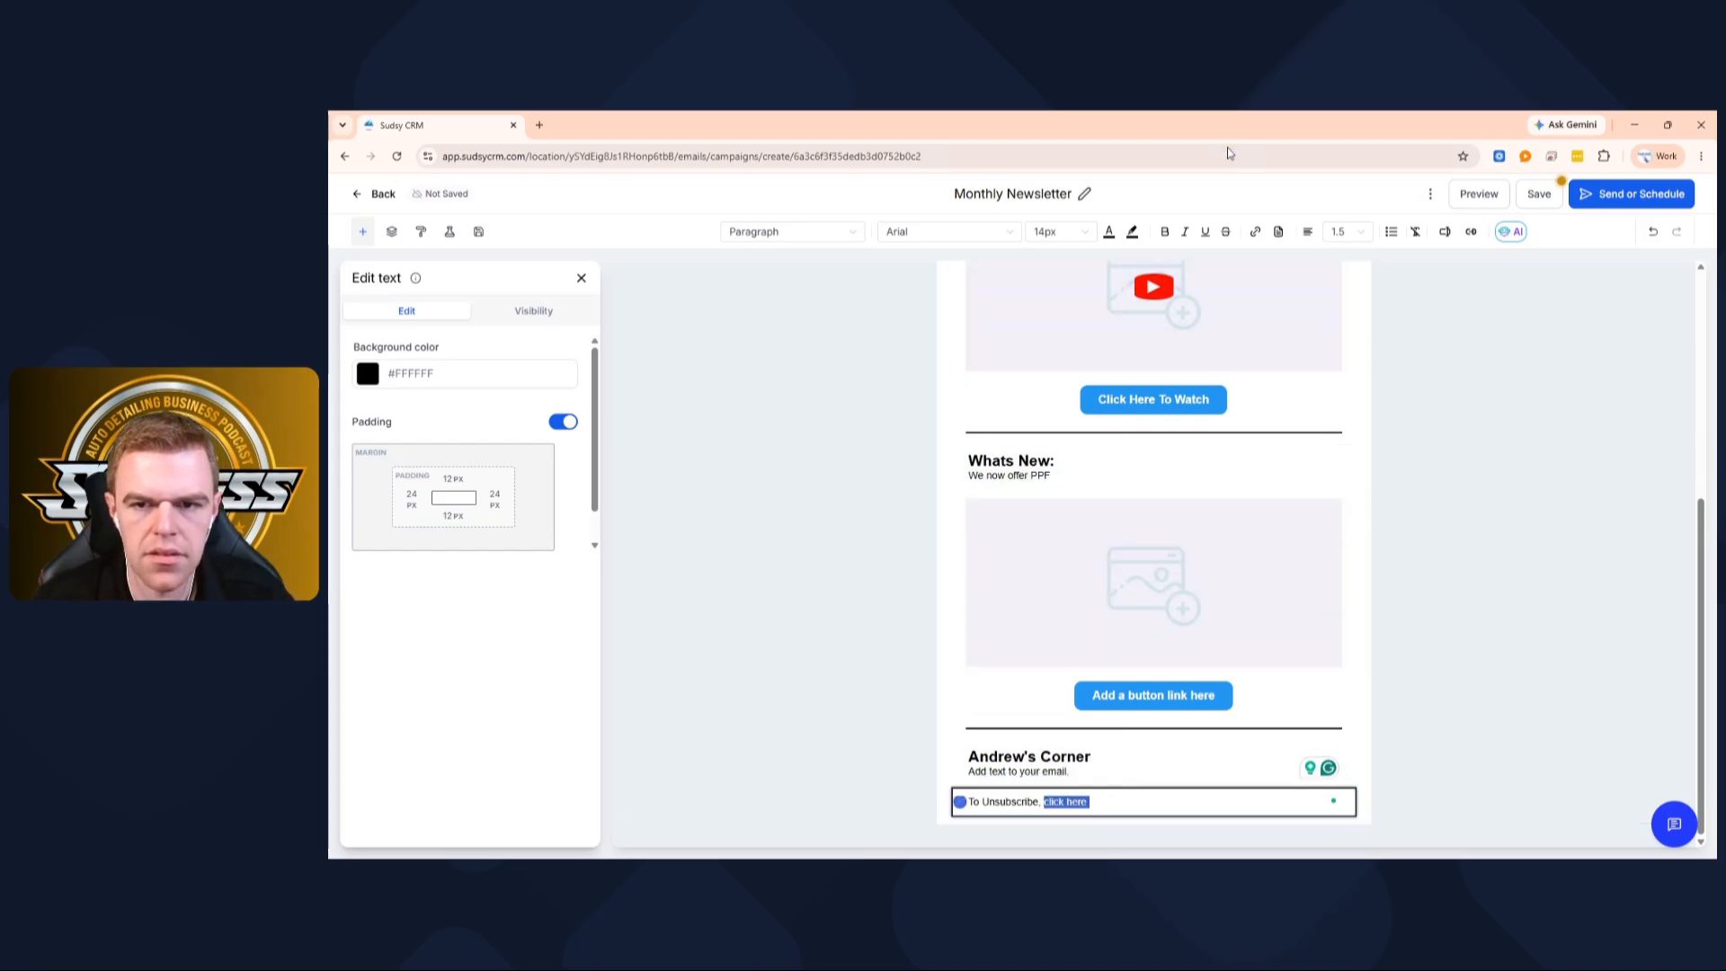
pyautogui.click(1256, 232)
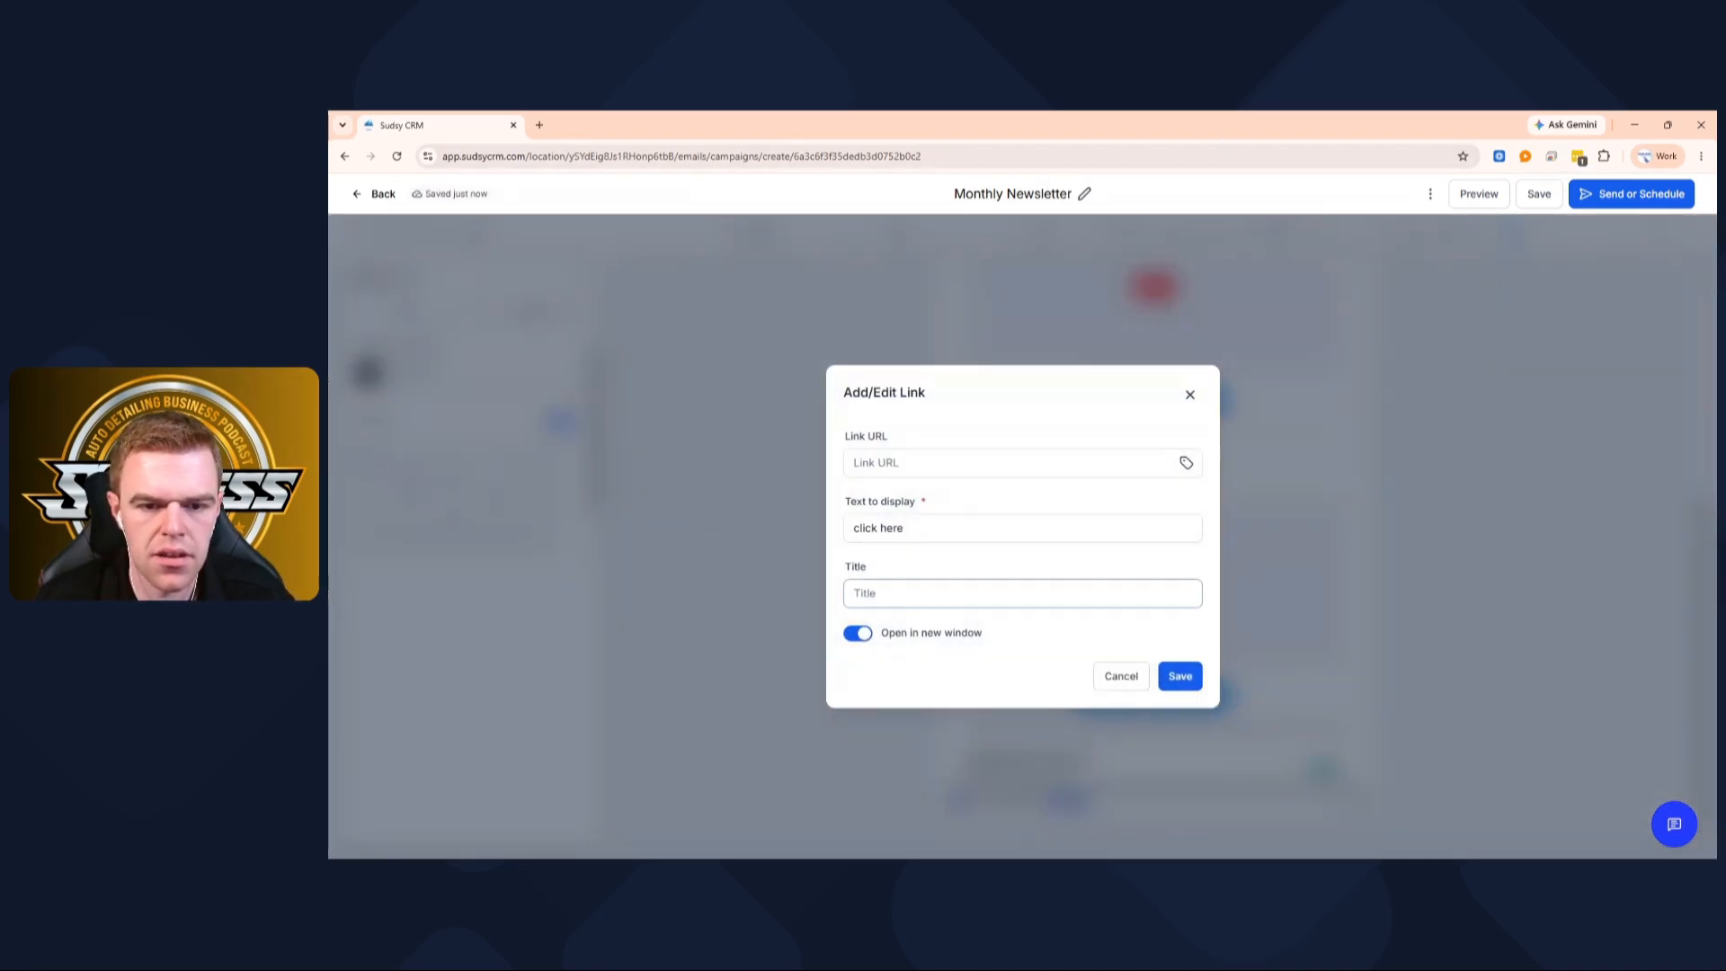
# Link 'click here' to {{unsubscribe}}, opening in the same window, and save it
pyautogui.click(924, 471)
pyautogui.write('{{unsubscribe}}')
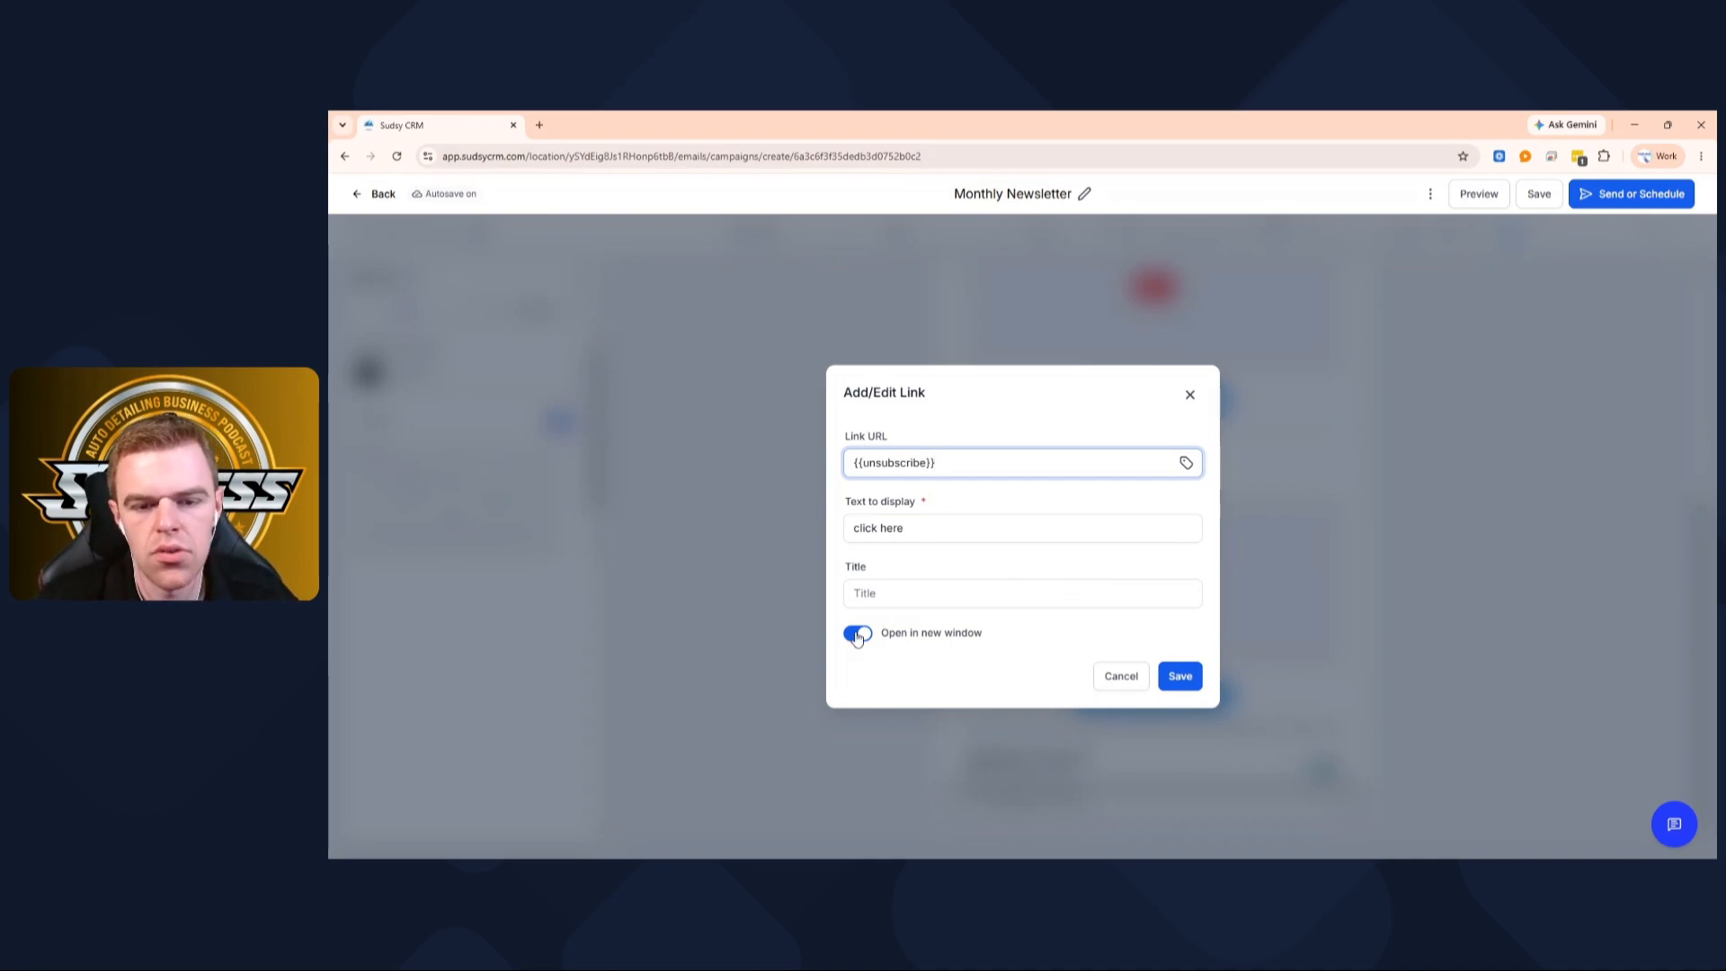
pyautogui.click(857, 633)
pyautogui.click(1179, 674)
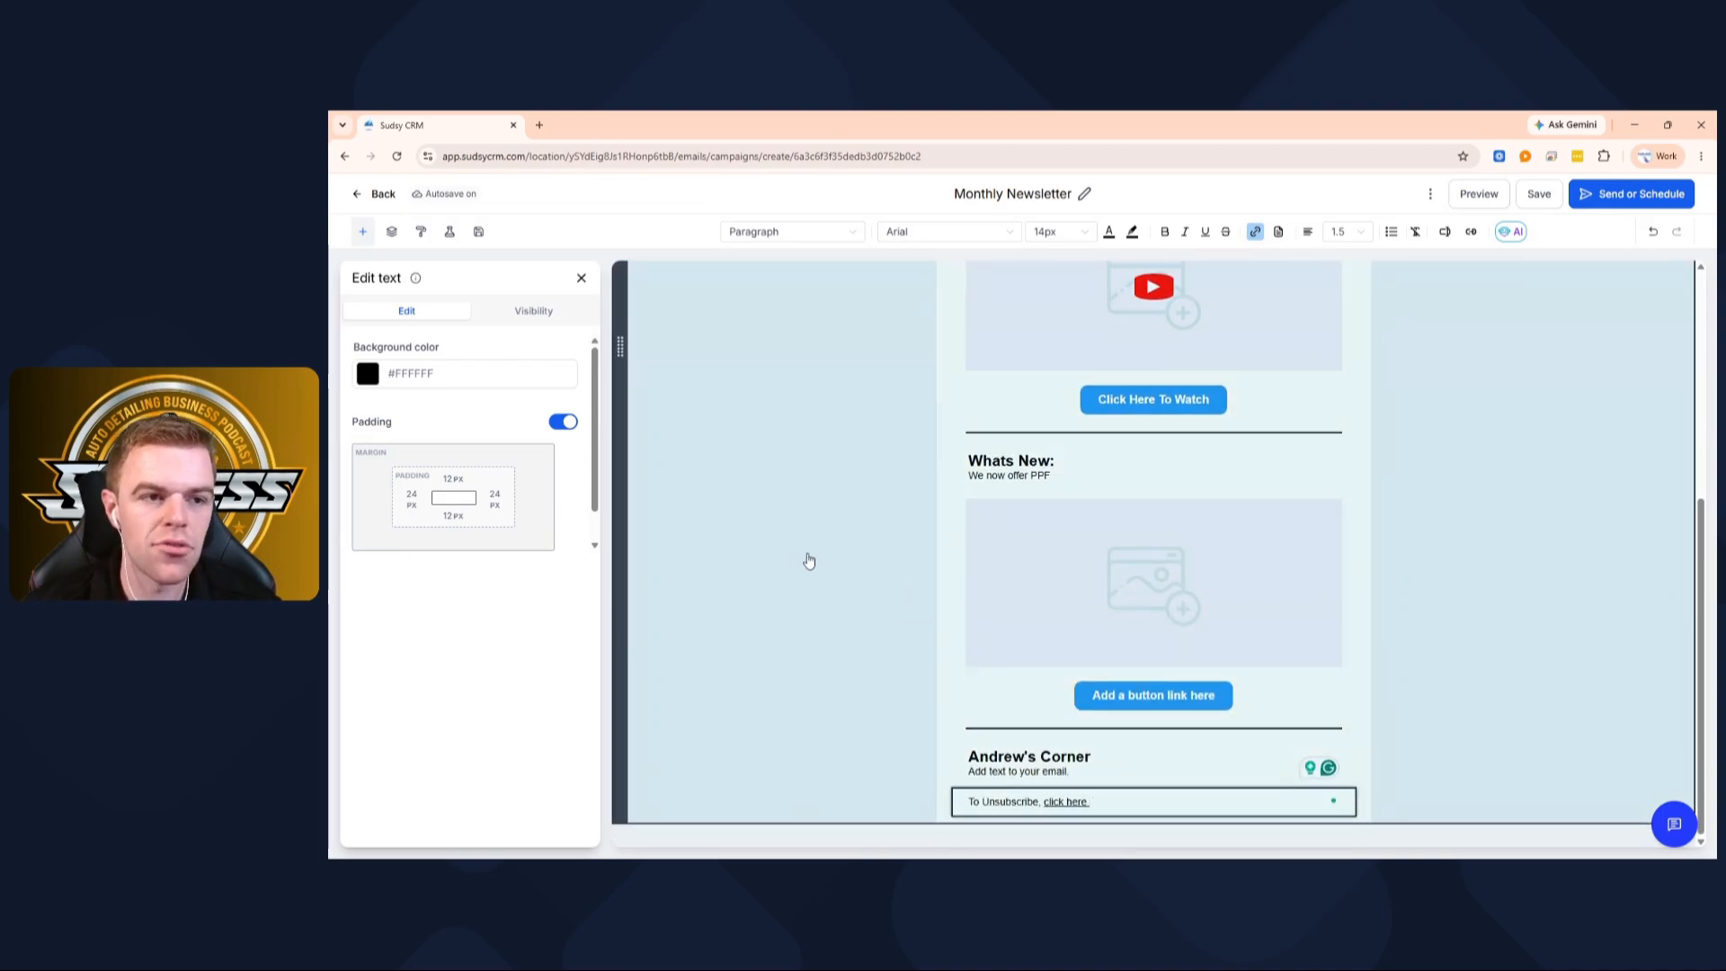
# Close the Edit text panel to return to the Elements library
pyautogui.scroll(5, 1140, 633)
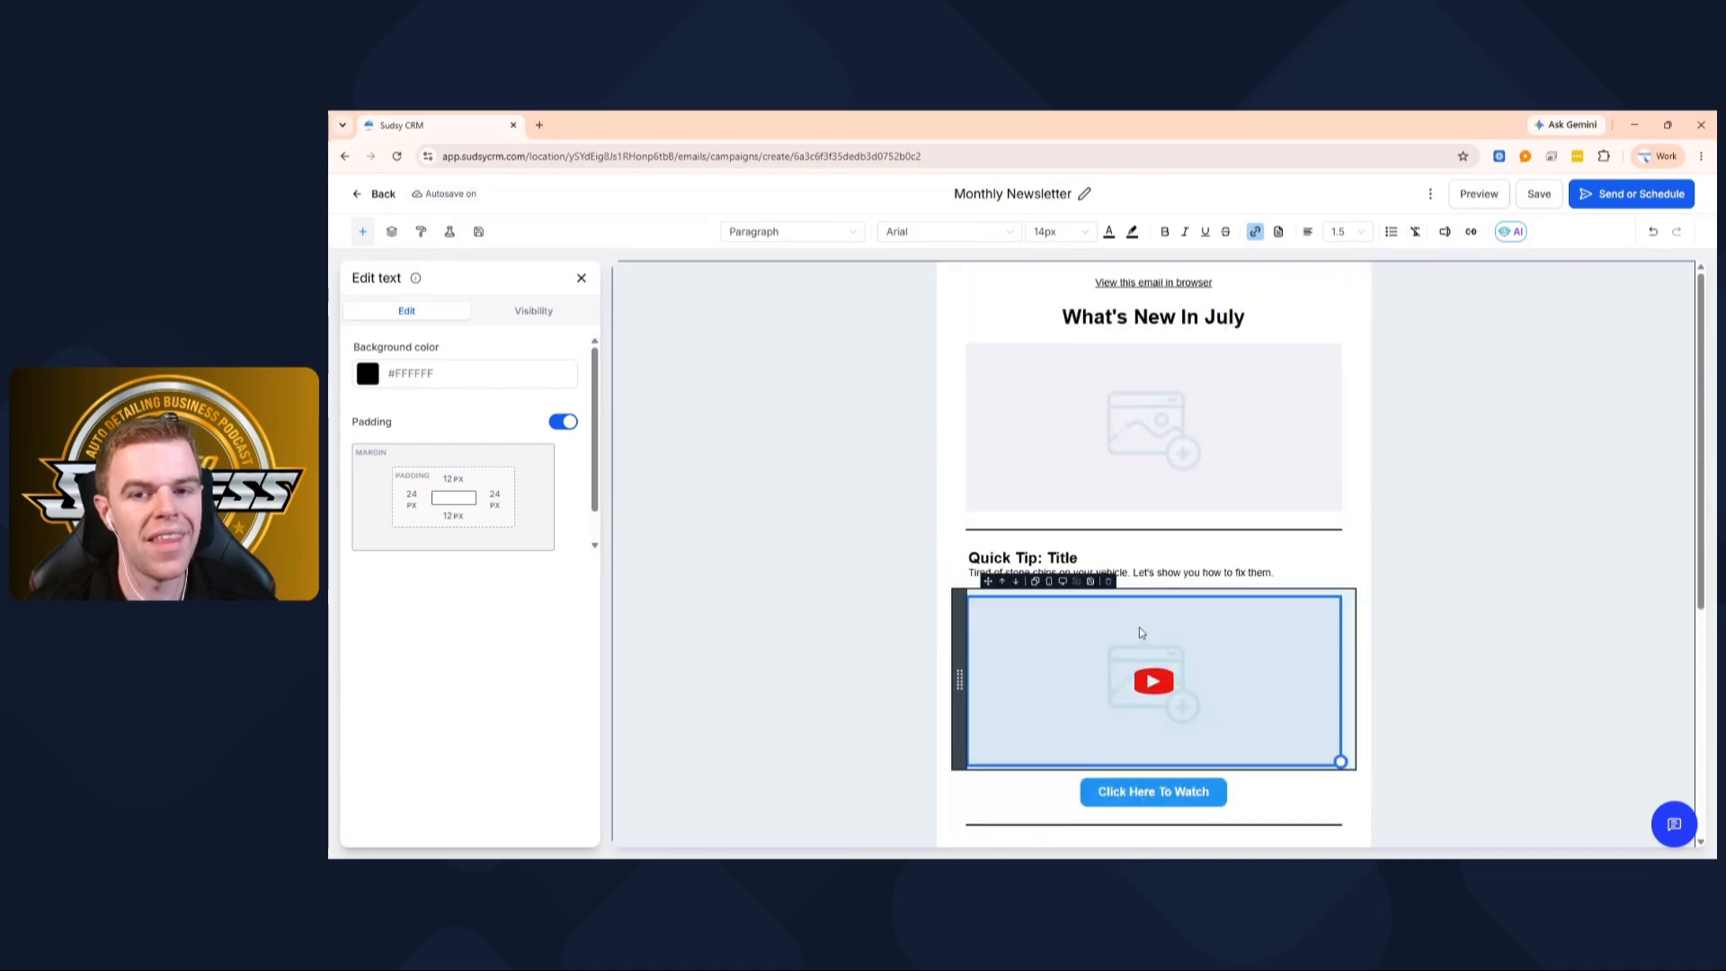
pyautogui.scroll(-5, 1140, 629)
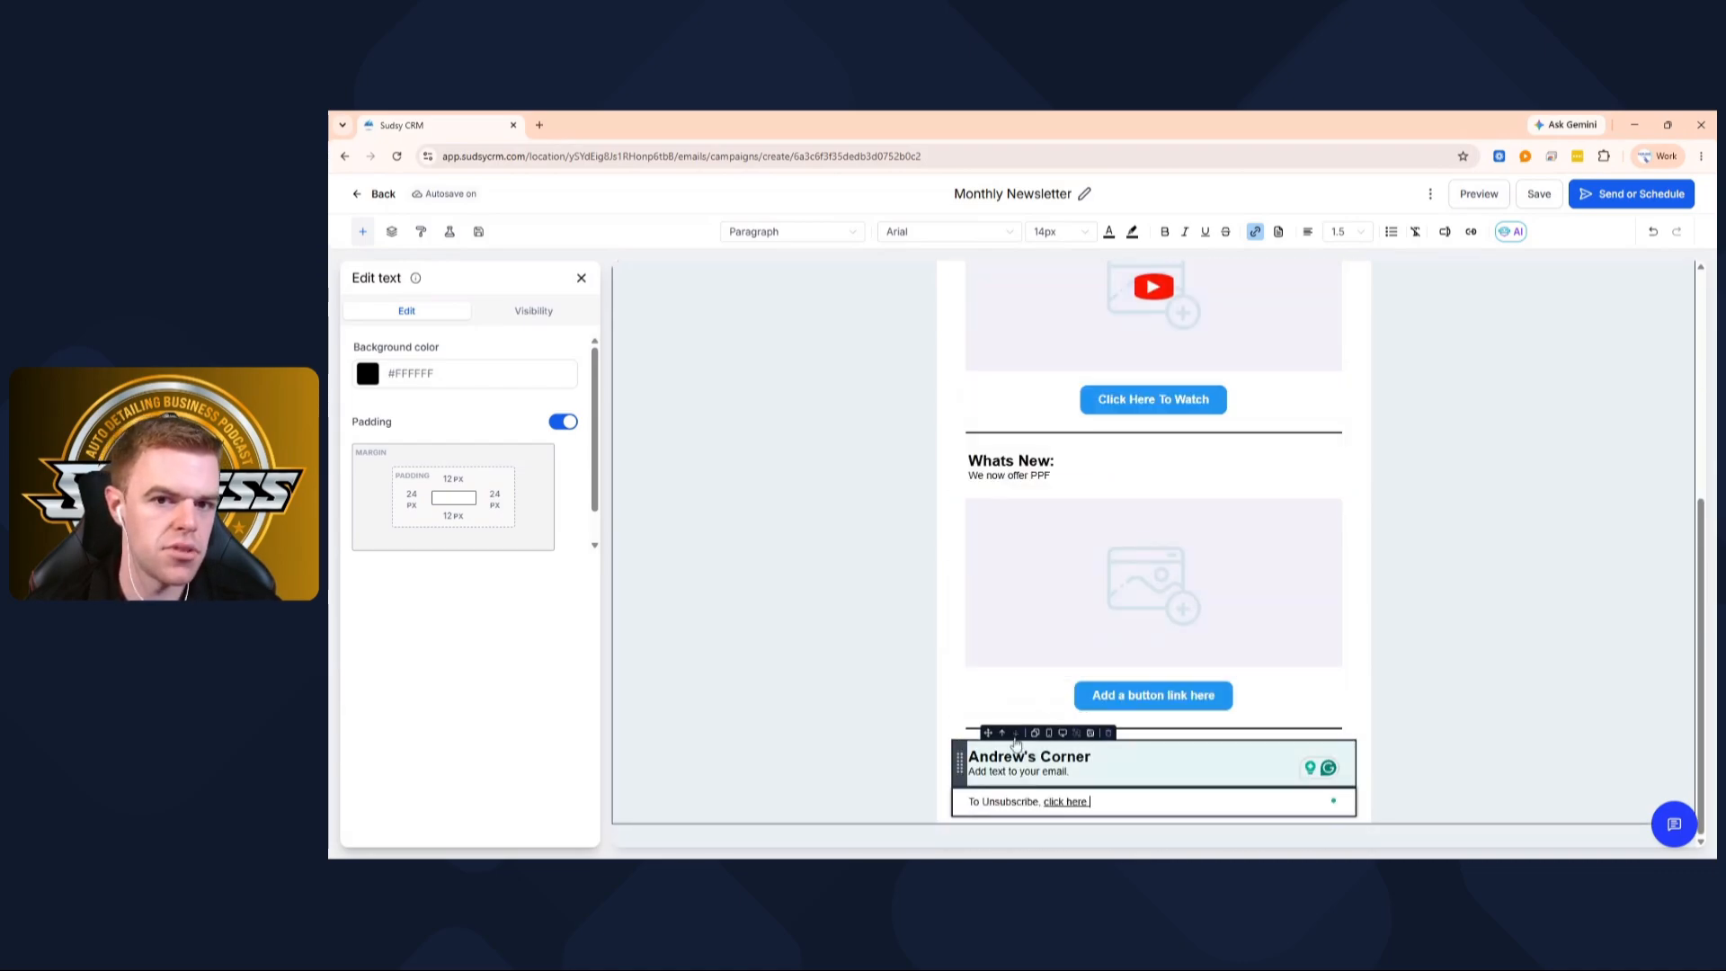
pyautogui.scroll(5, 1016, 744)
pyautogui.scroll(-5, 1015, 742)
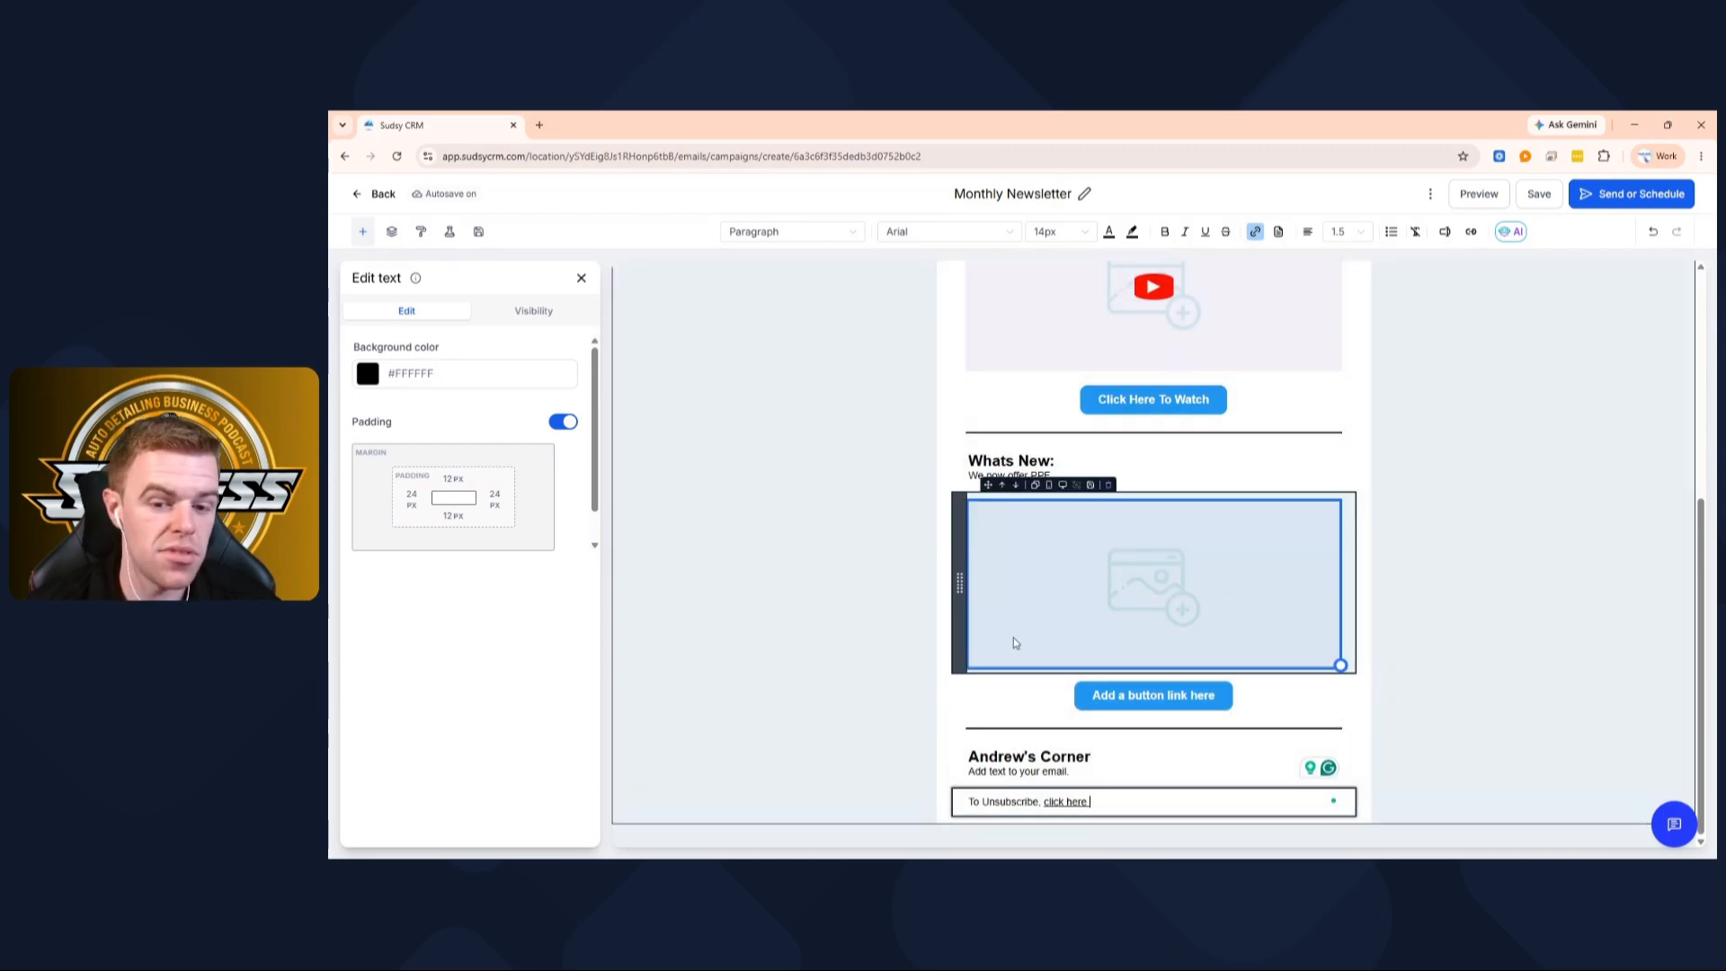
pyautogui.click(581, 277)
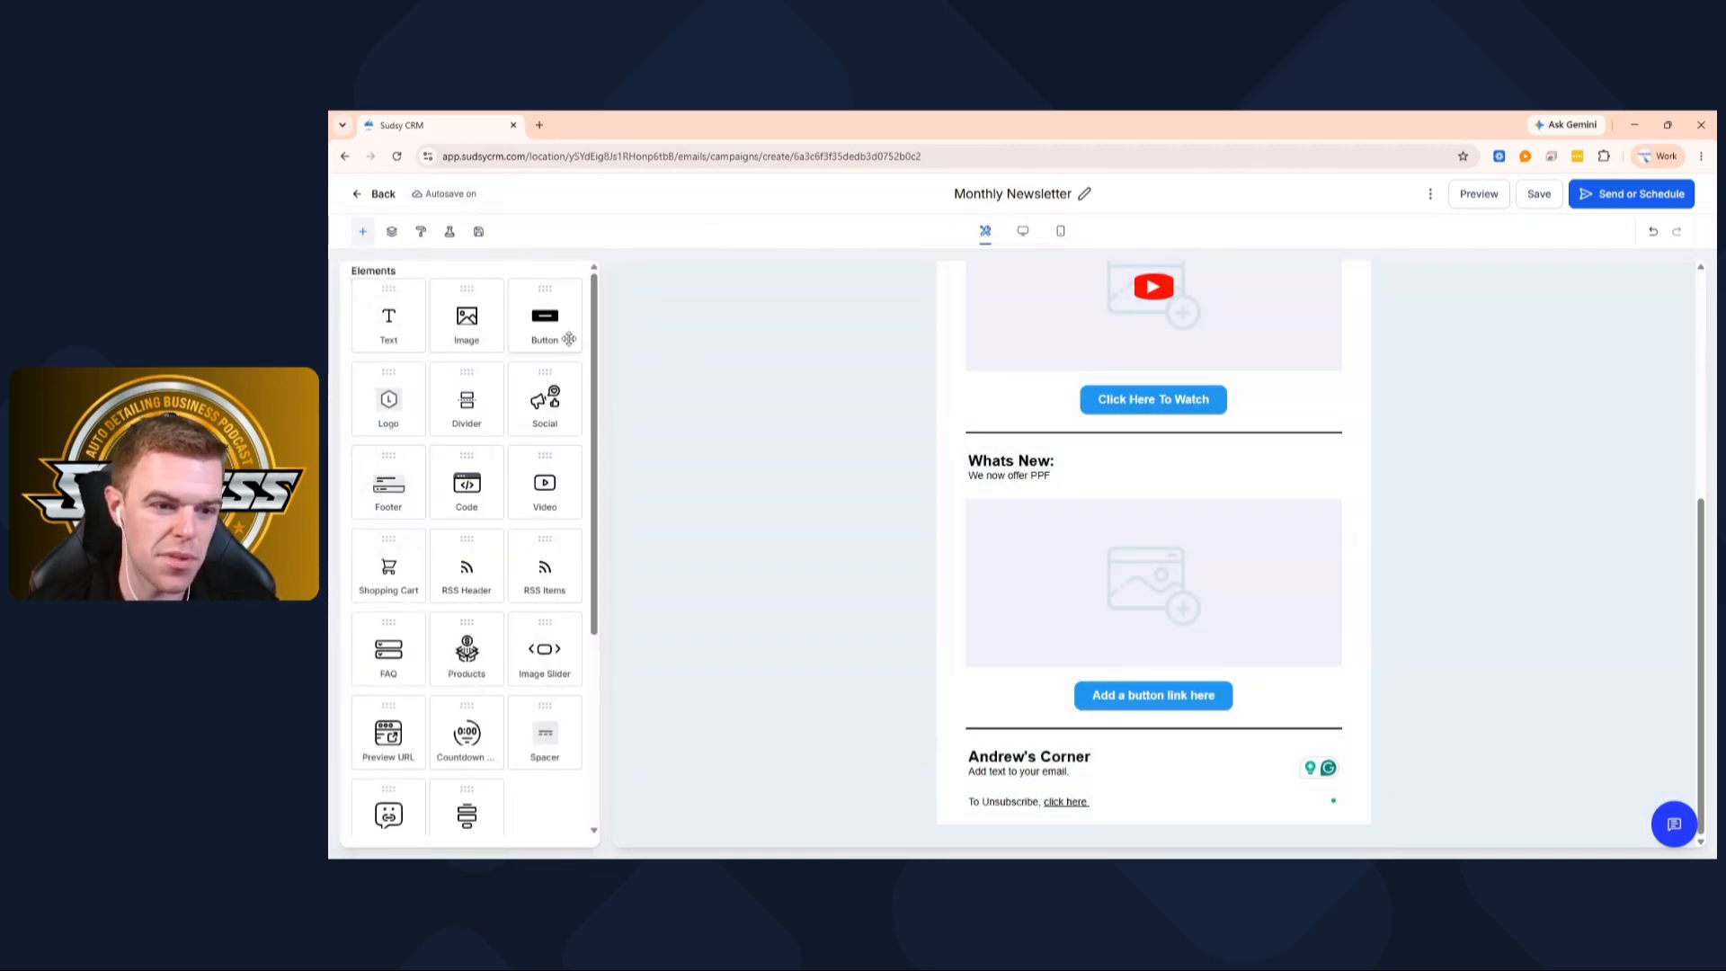
# Add an image block above the owner's Corner section, then go to Send or Schedule
pyautogui.moveTo(456, 321); pyautogui.dragTo(1151, 746)
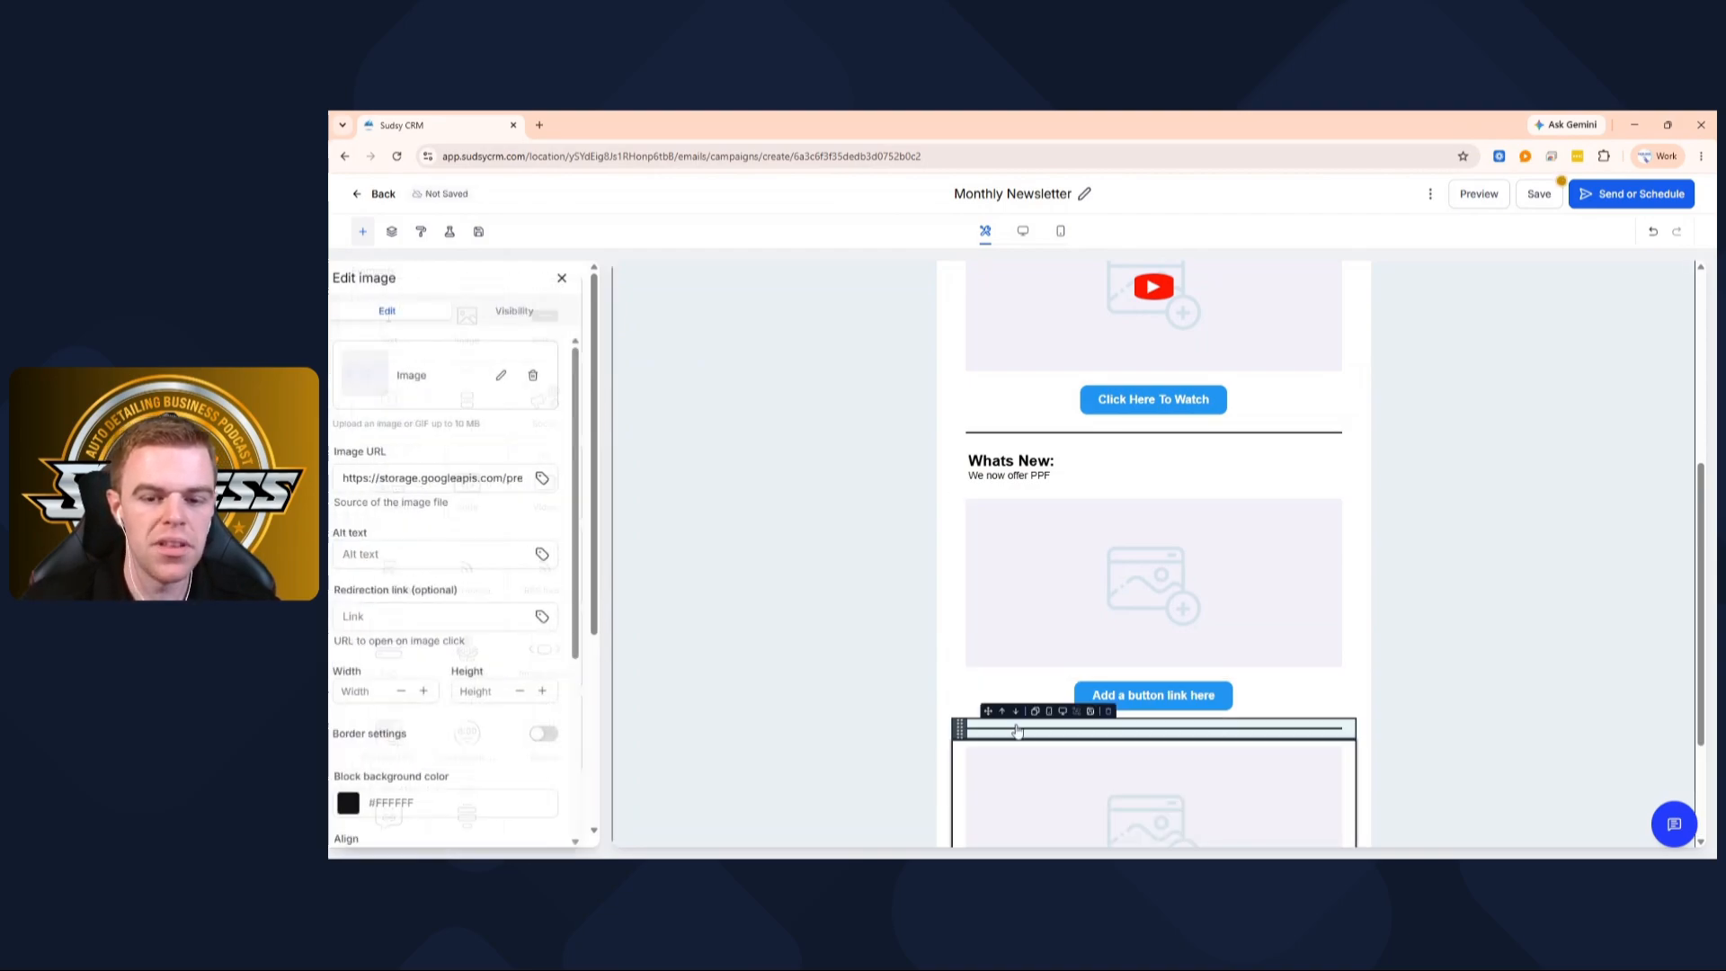
pyautogui.scroll(-3, 814, 464)
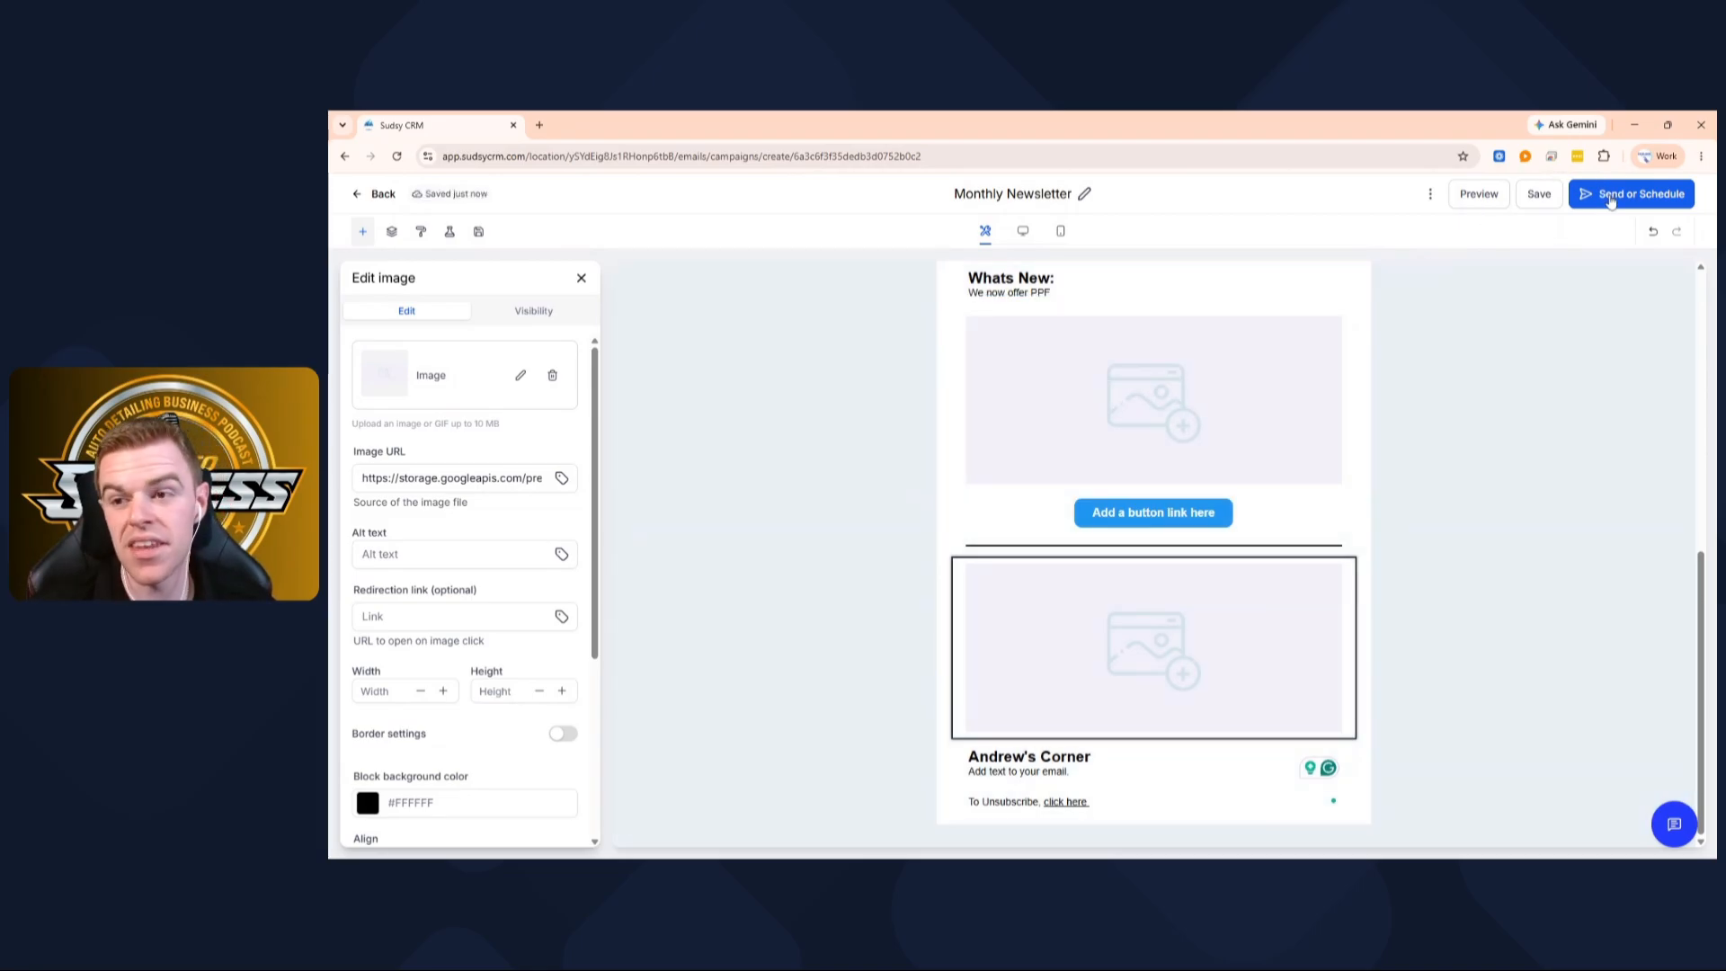
pyautogui.click(1612, 198)
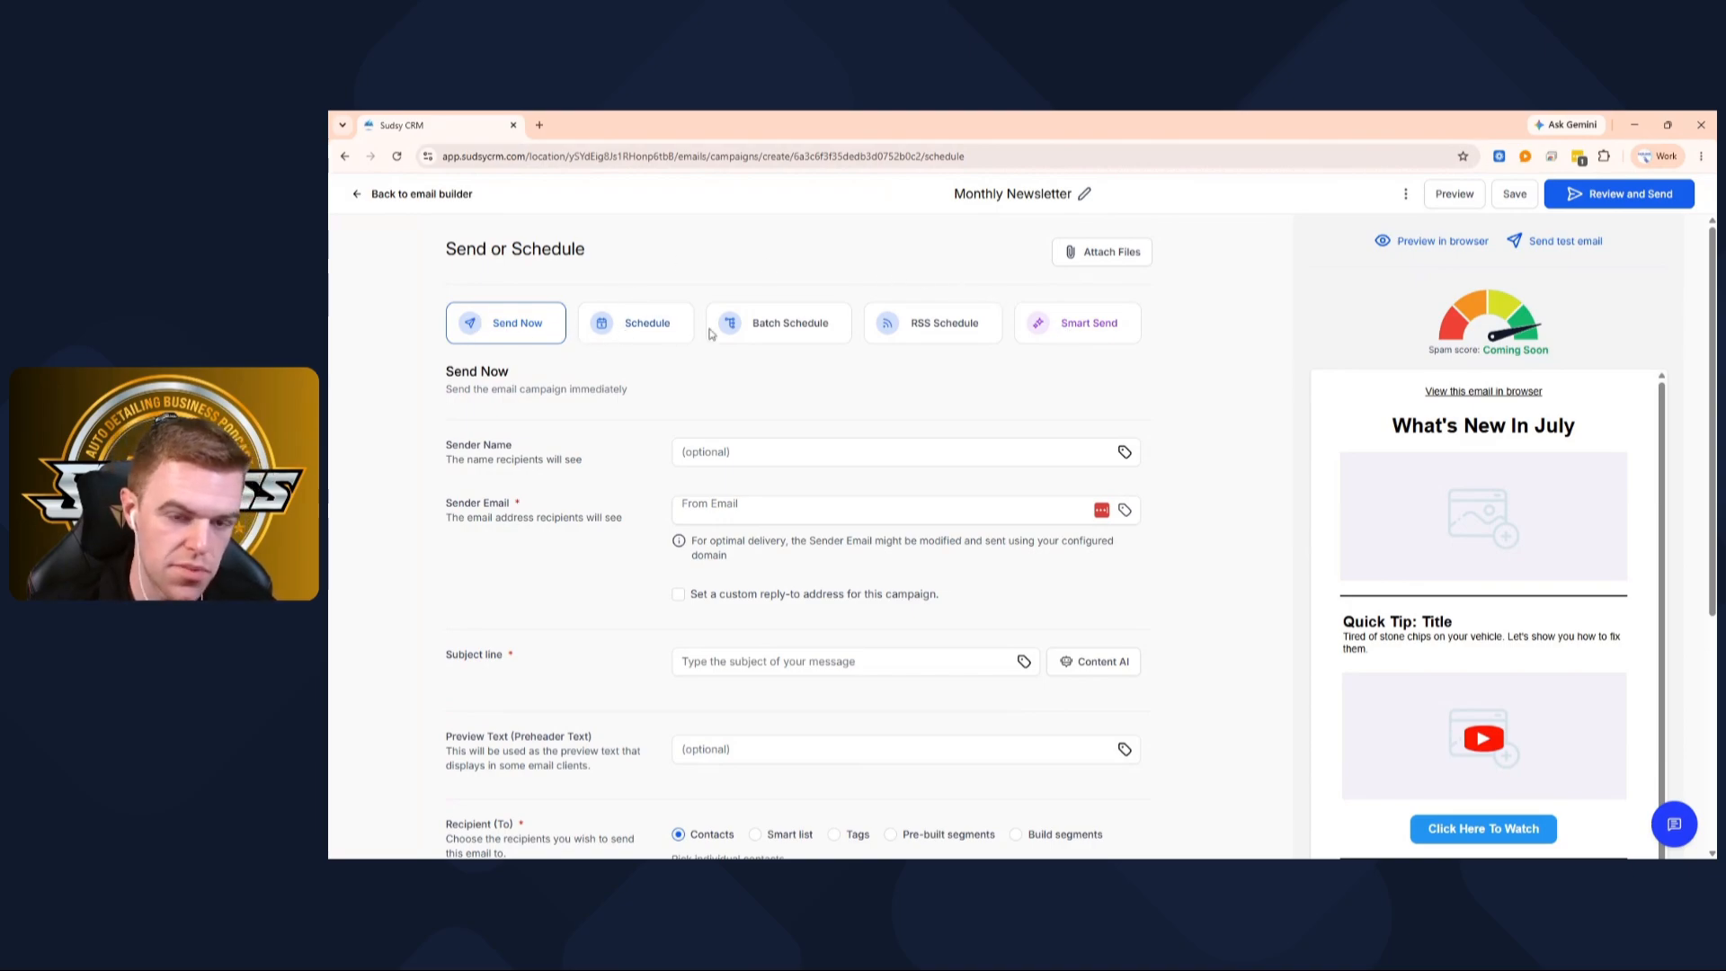
# Choose Batch Schedule with batch quantity 5, repeating every 5 minutes
pyautogui.click(779, 325)
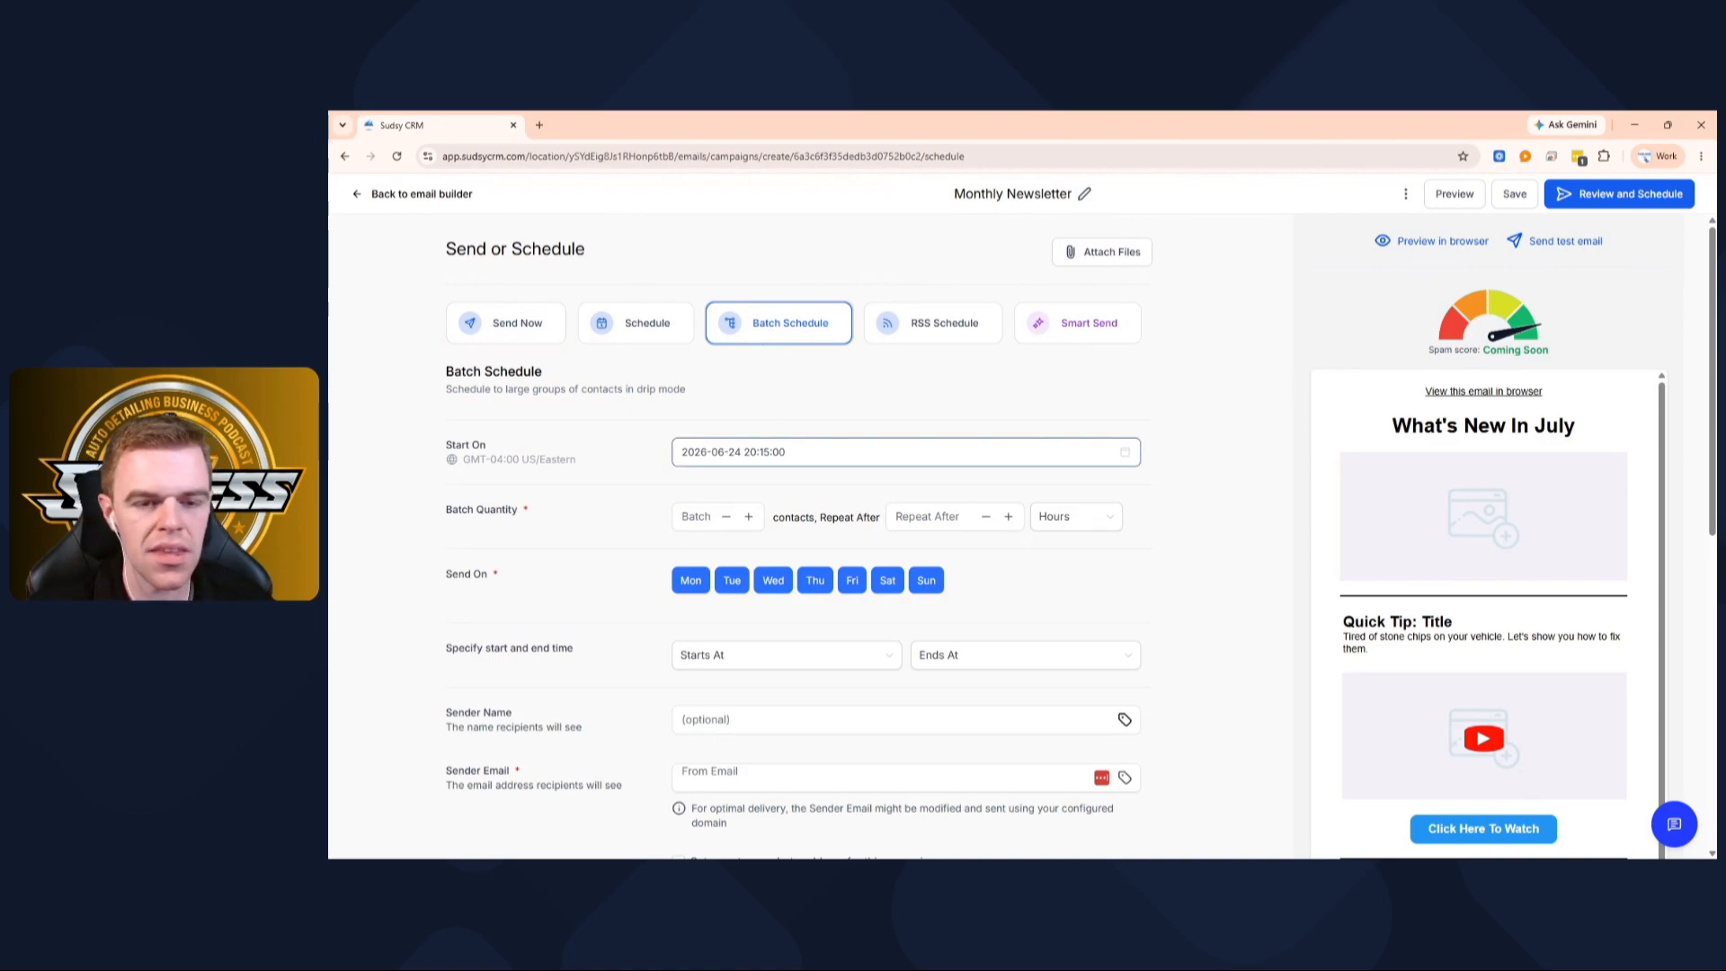
pyautogui.click(725, 519)
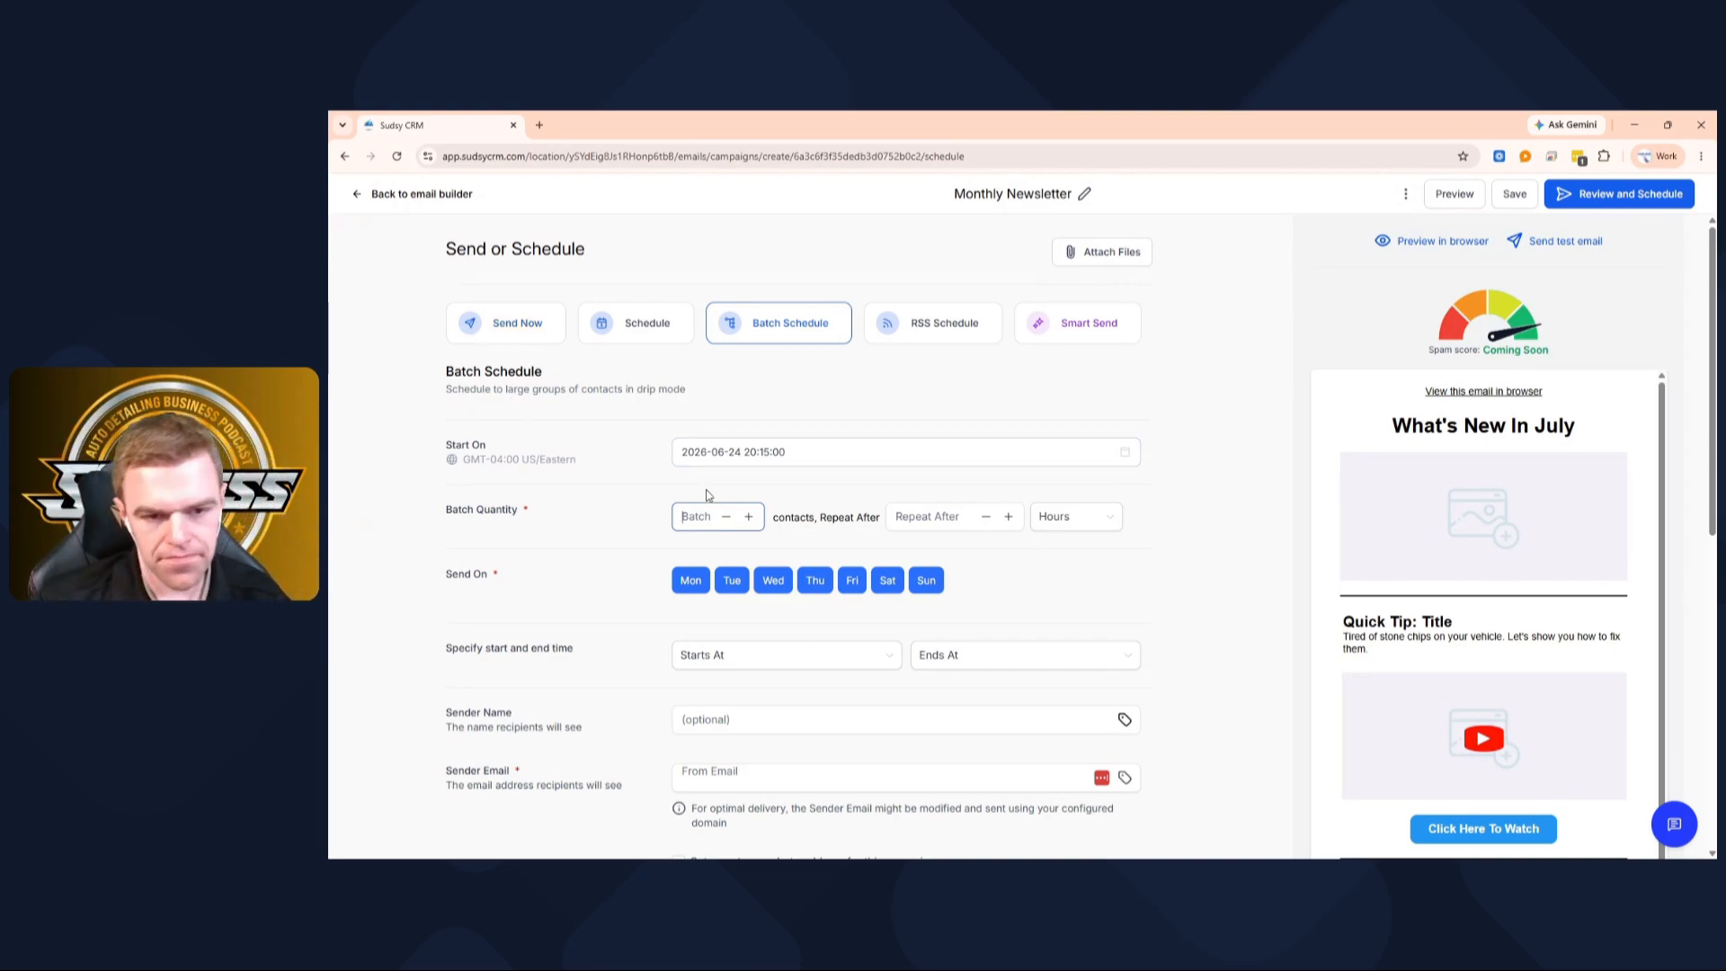
pyautogui.write('5')
pyautogui.click(935, 516)
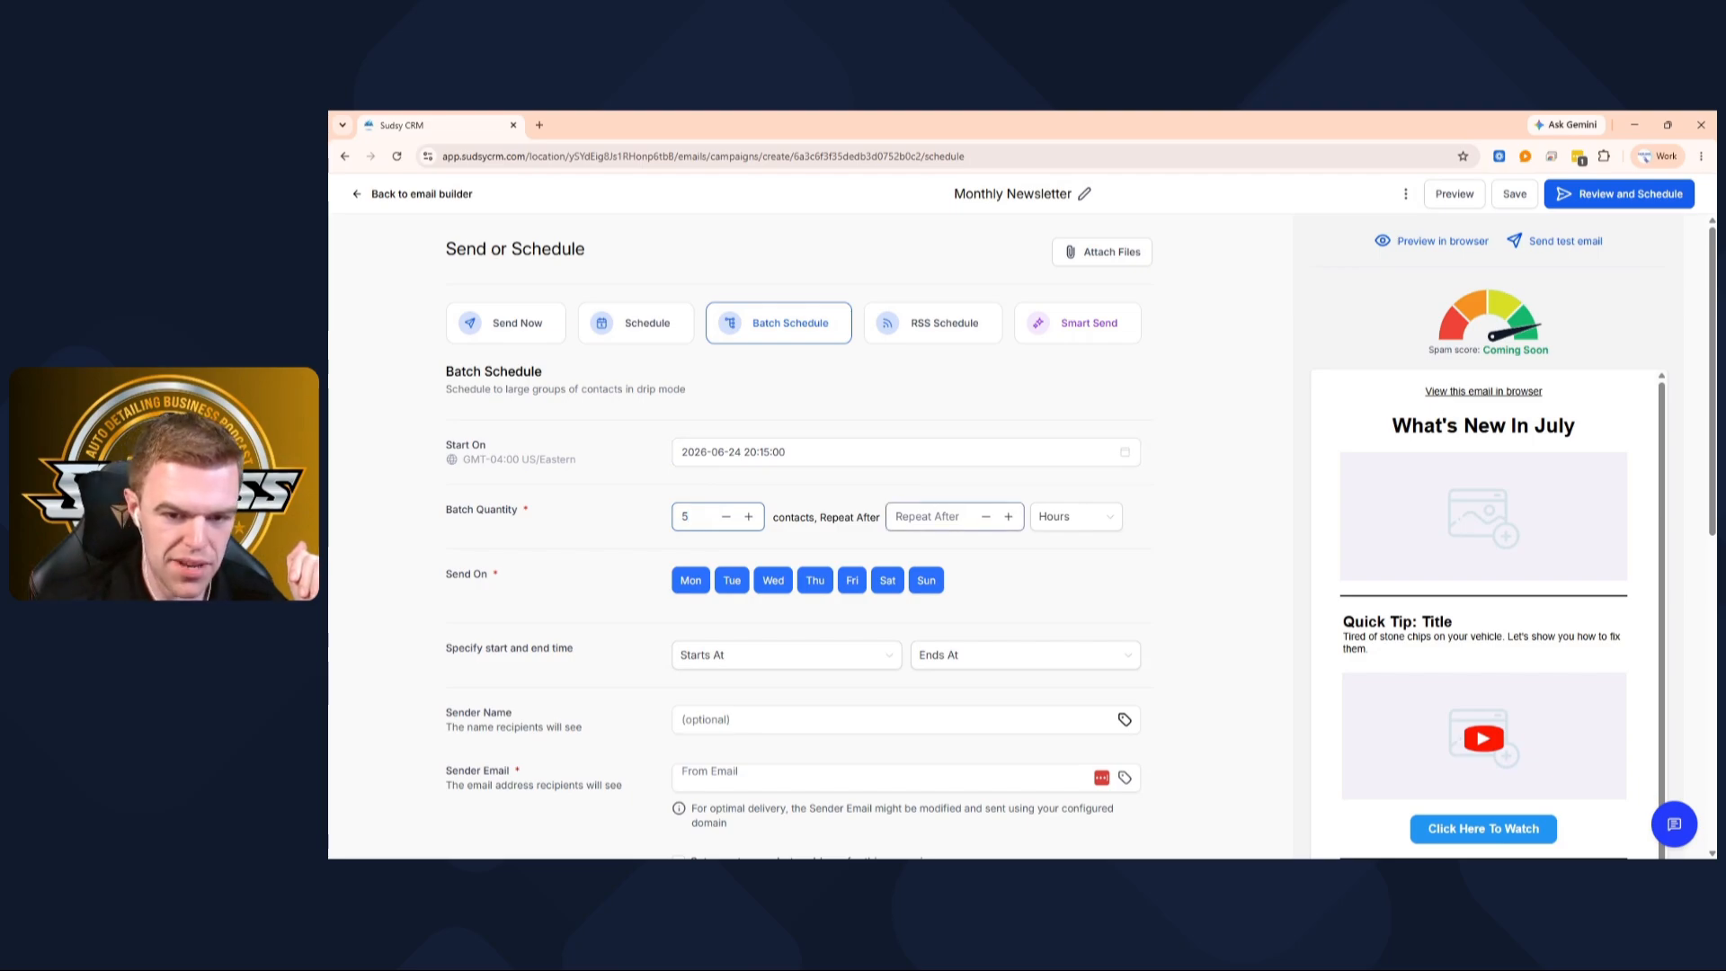
pyautogui.write('5')
pyautogui.click(1093, 523)
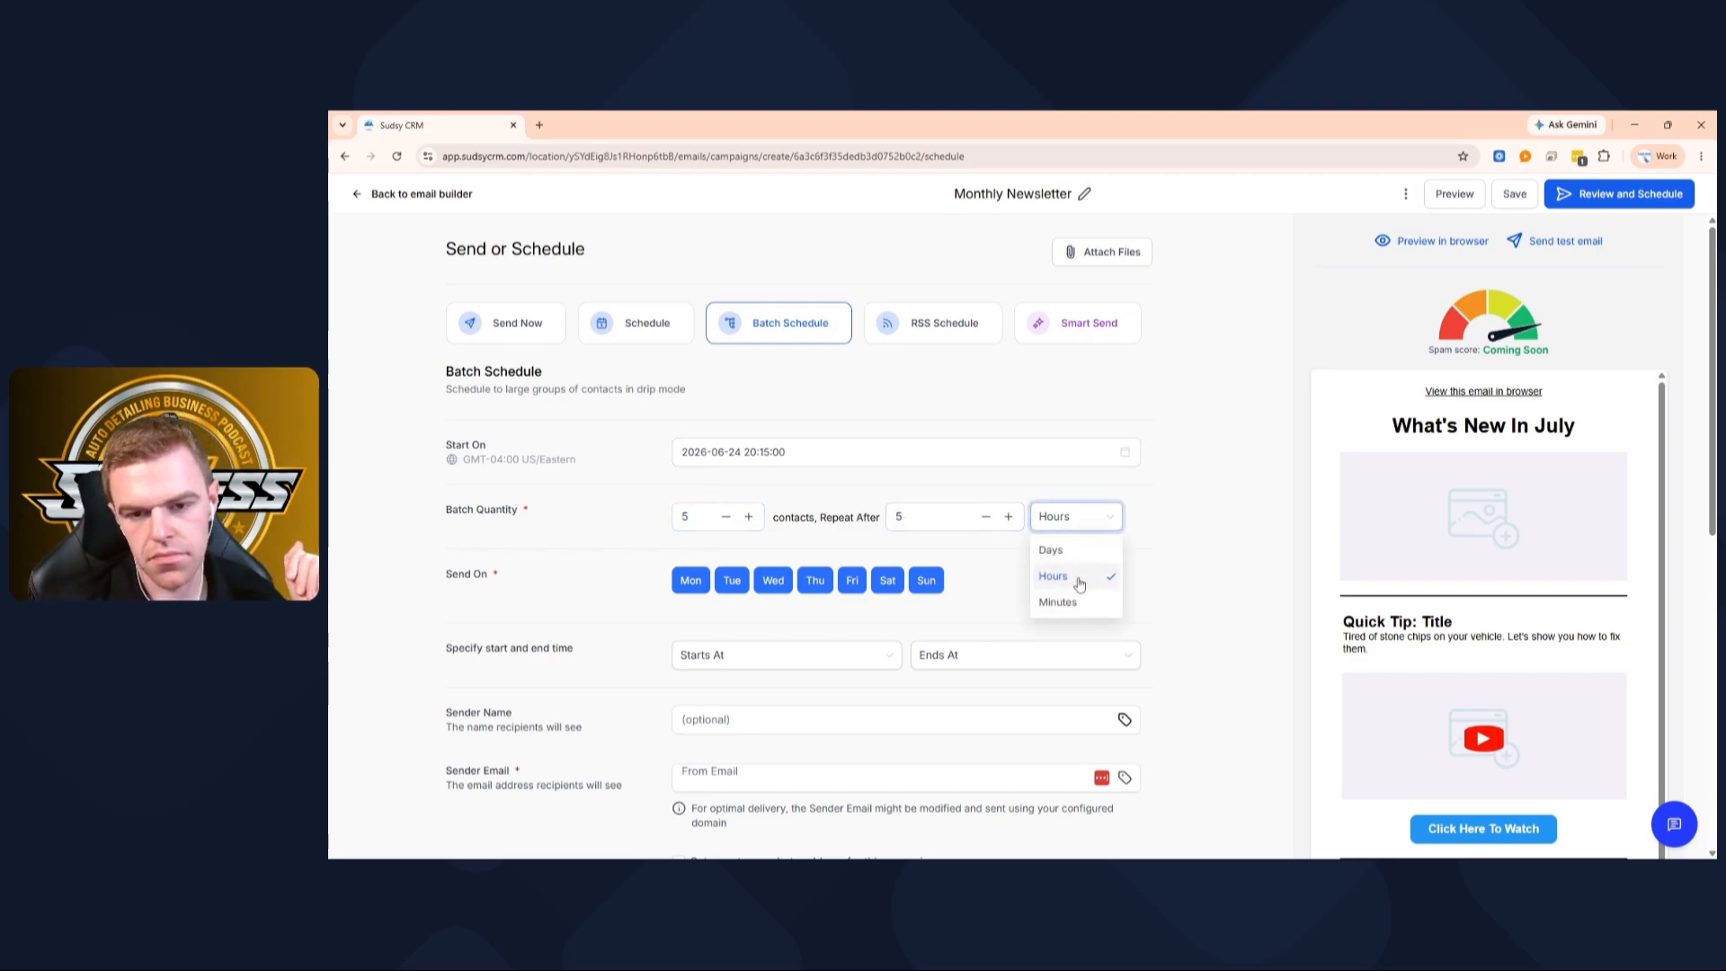
pyautogui.click(1061, 603)
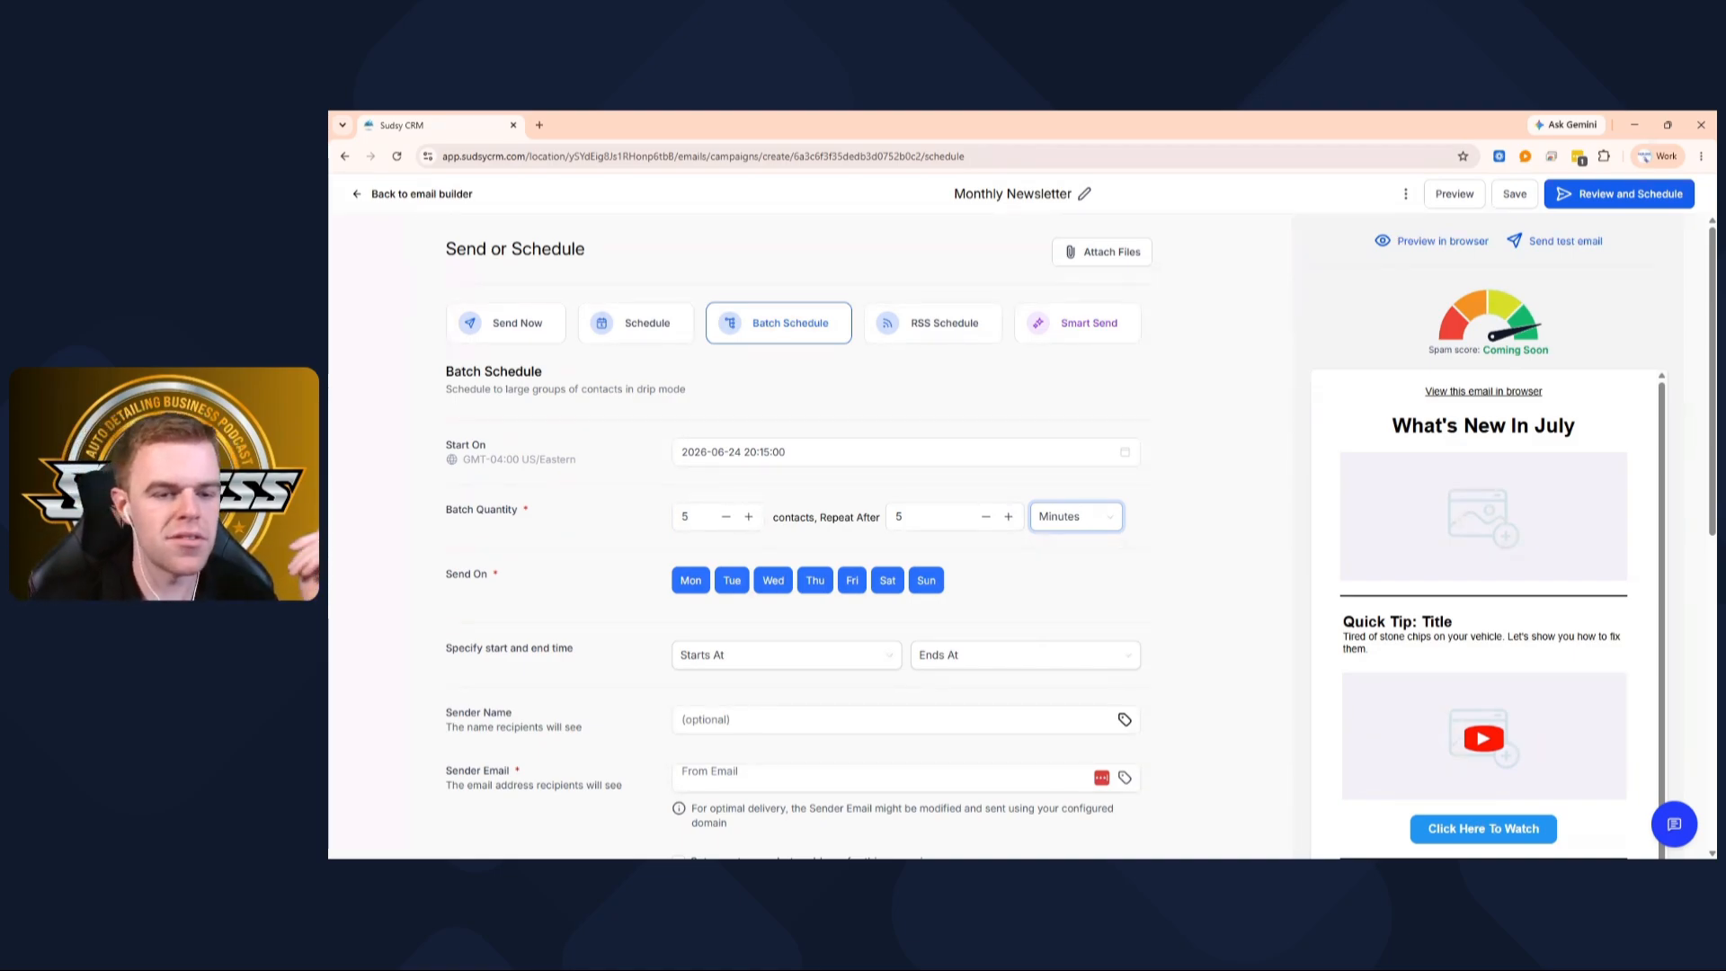
pyautogui.scroll(-2, 727, 490)
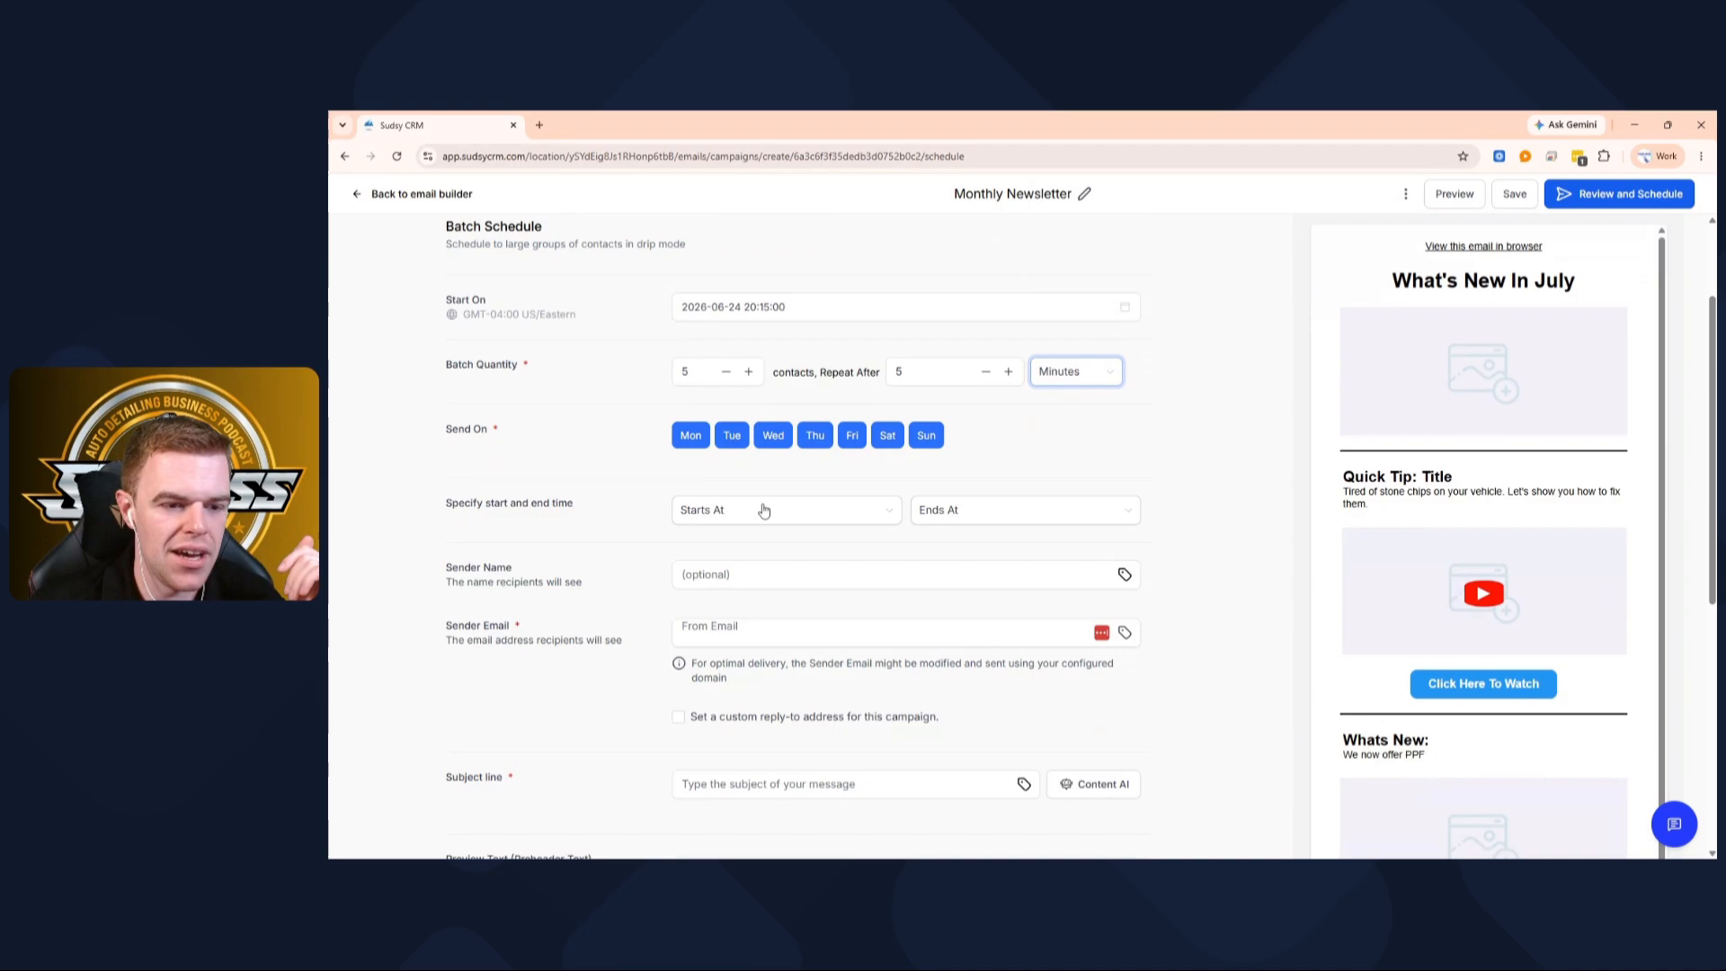
# Set the sender name to 'Sudsy CRM' and enter the company contact sender email
pyautogui.click(730, 573)
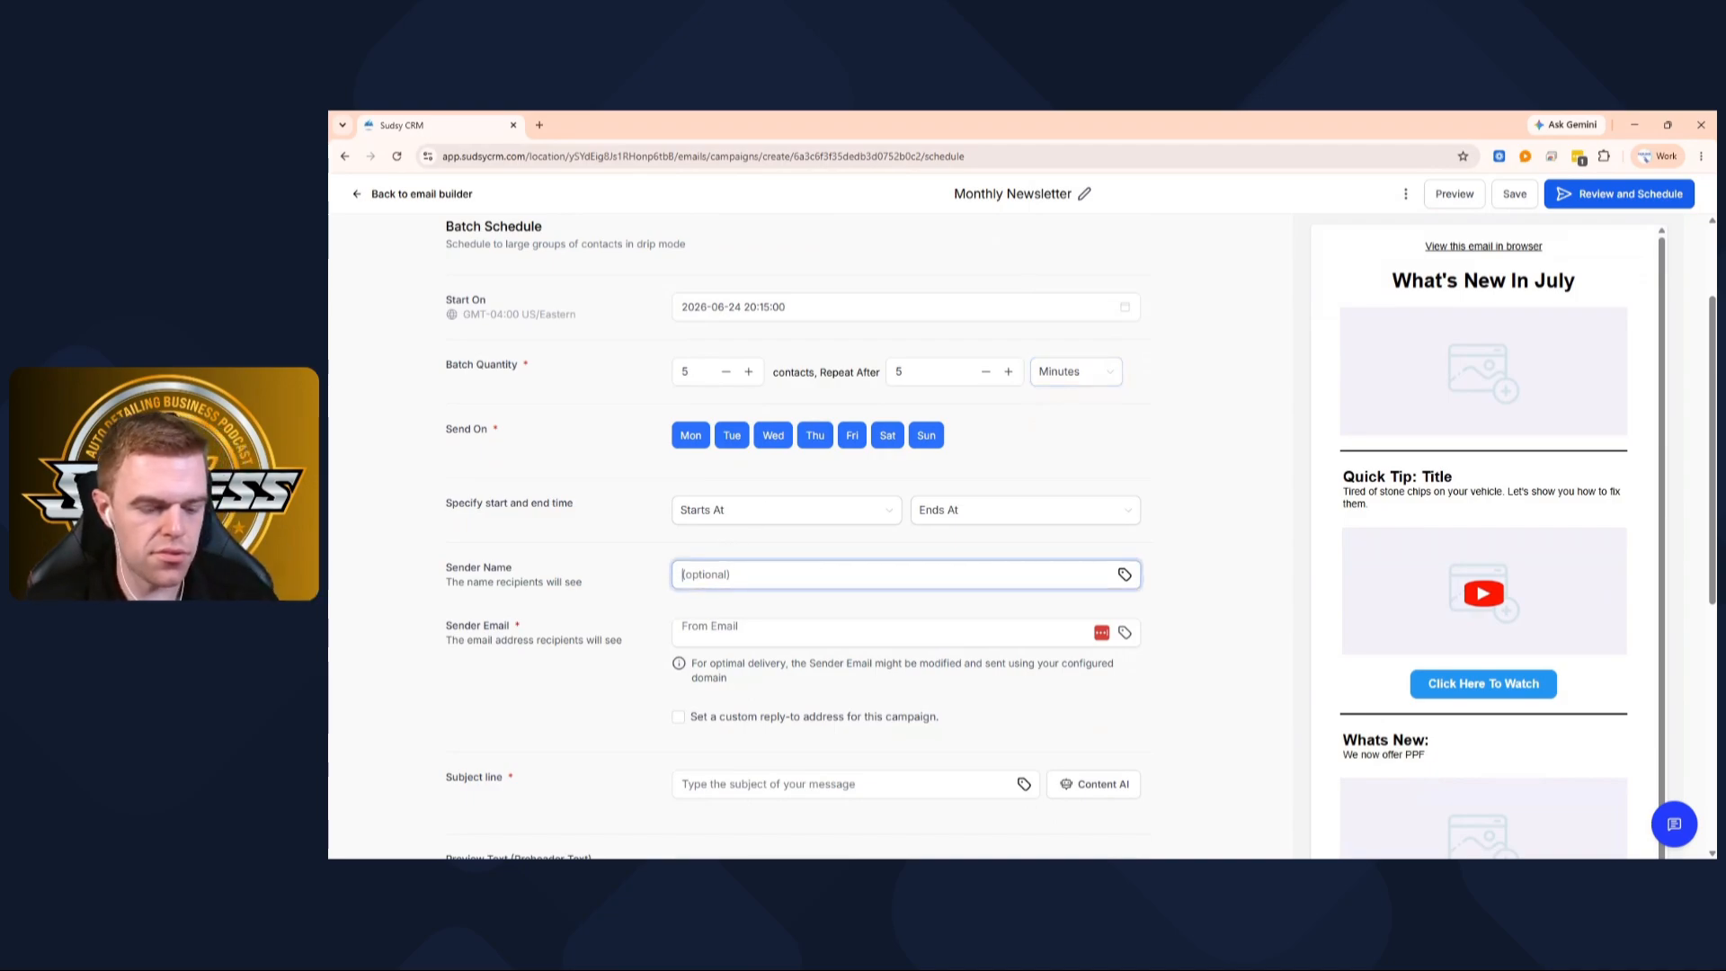
pyautogui.write('Sudsy')
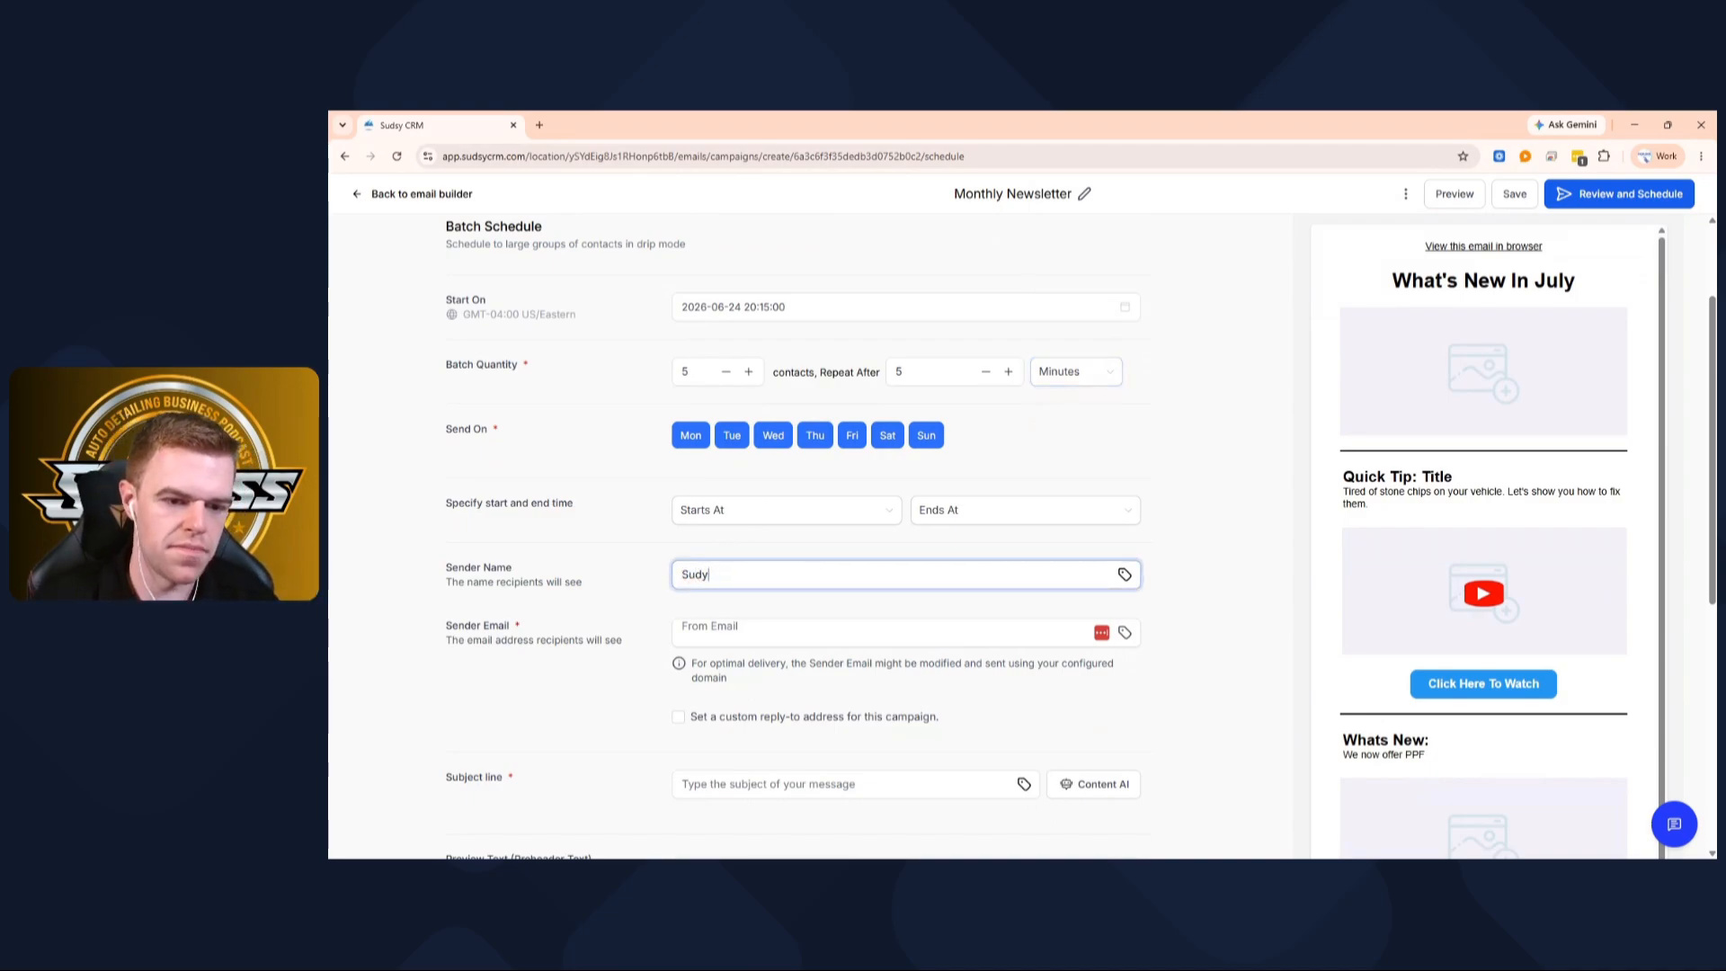
pyautogui.write(' CRM')
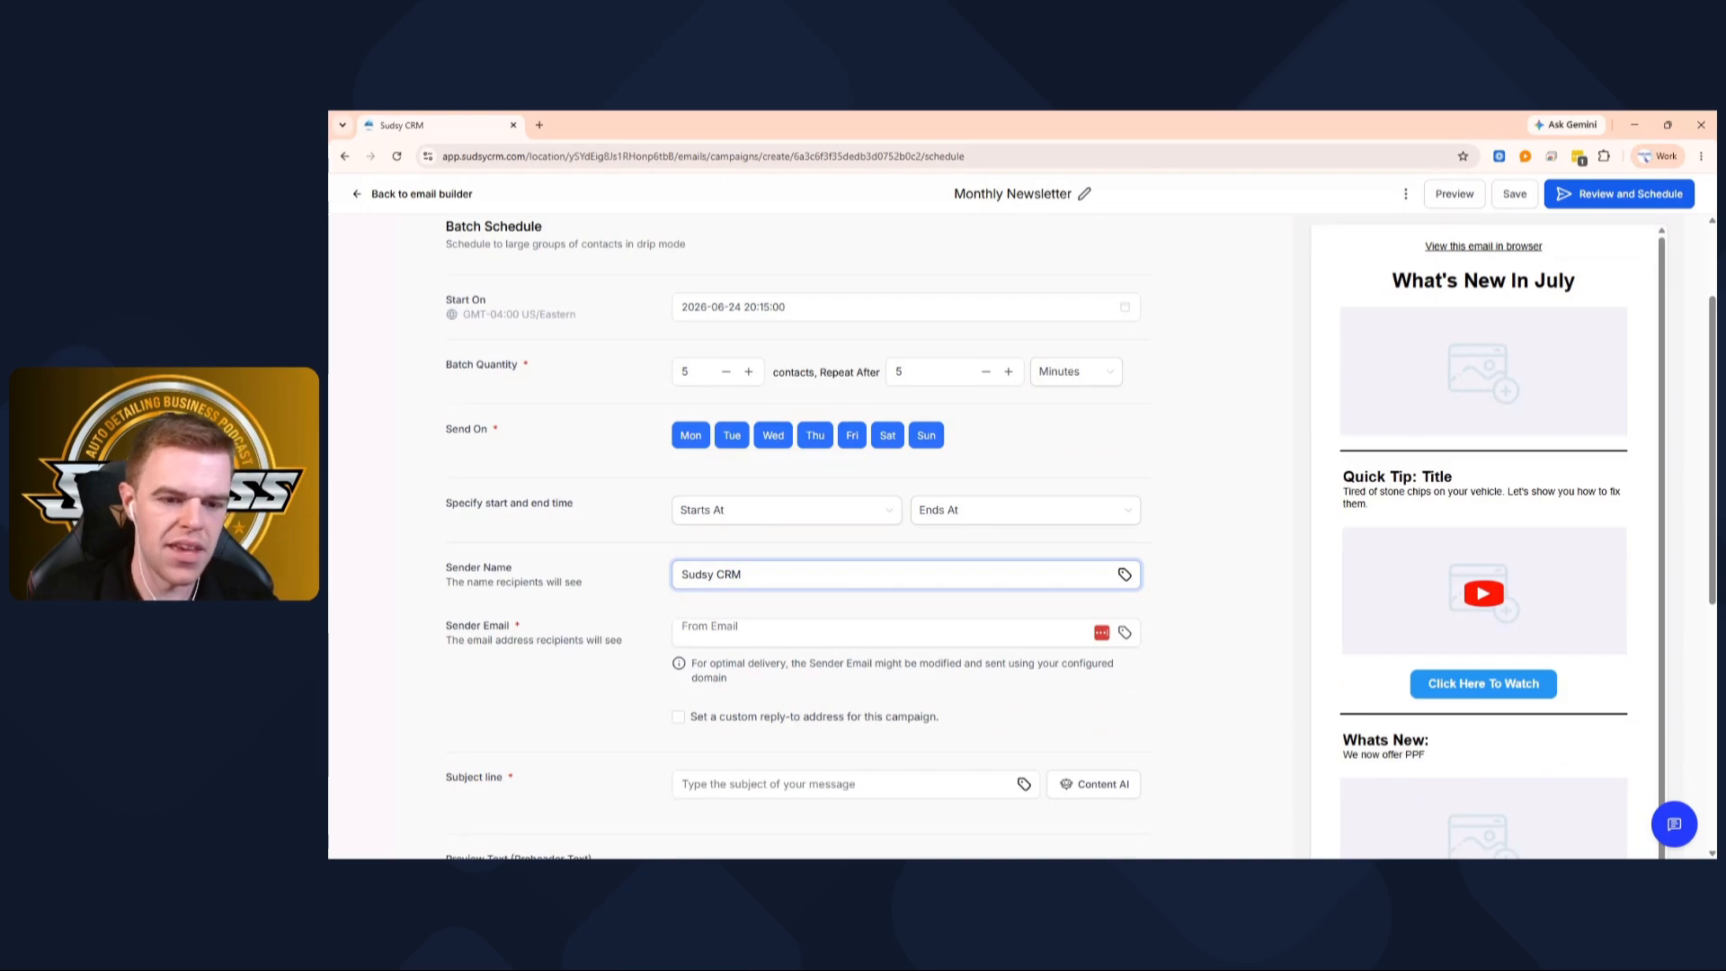
pyautogui.click(730, 633)
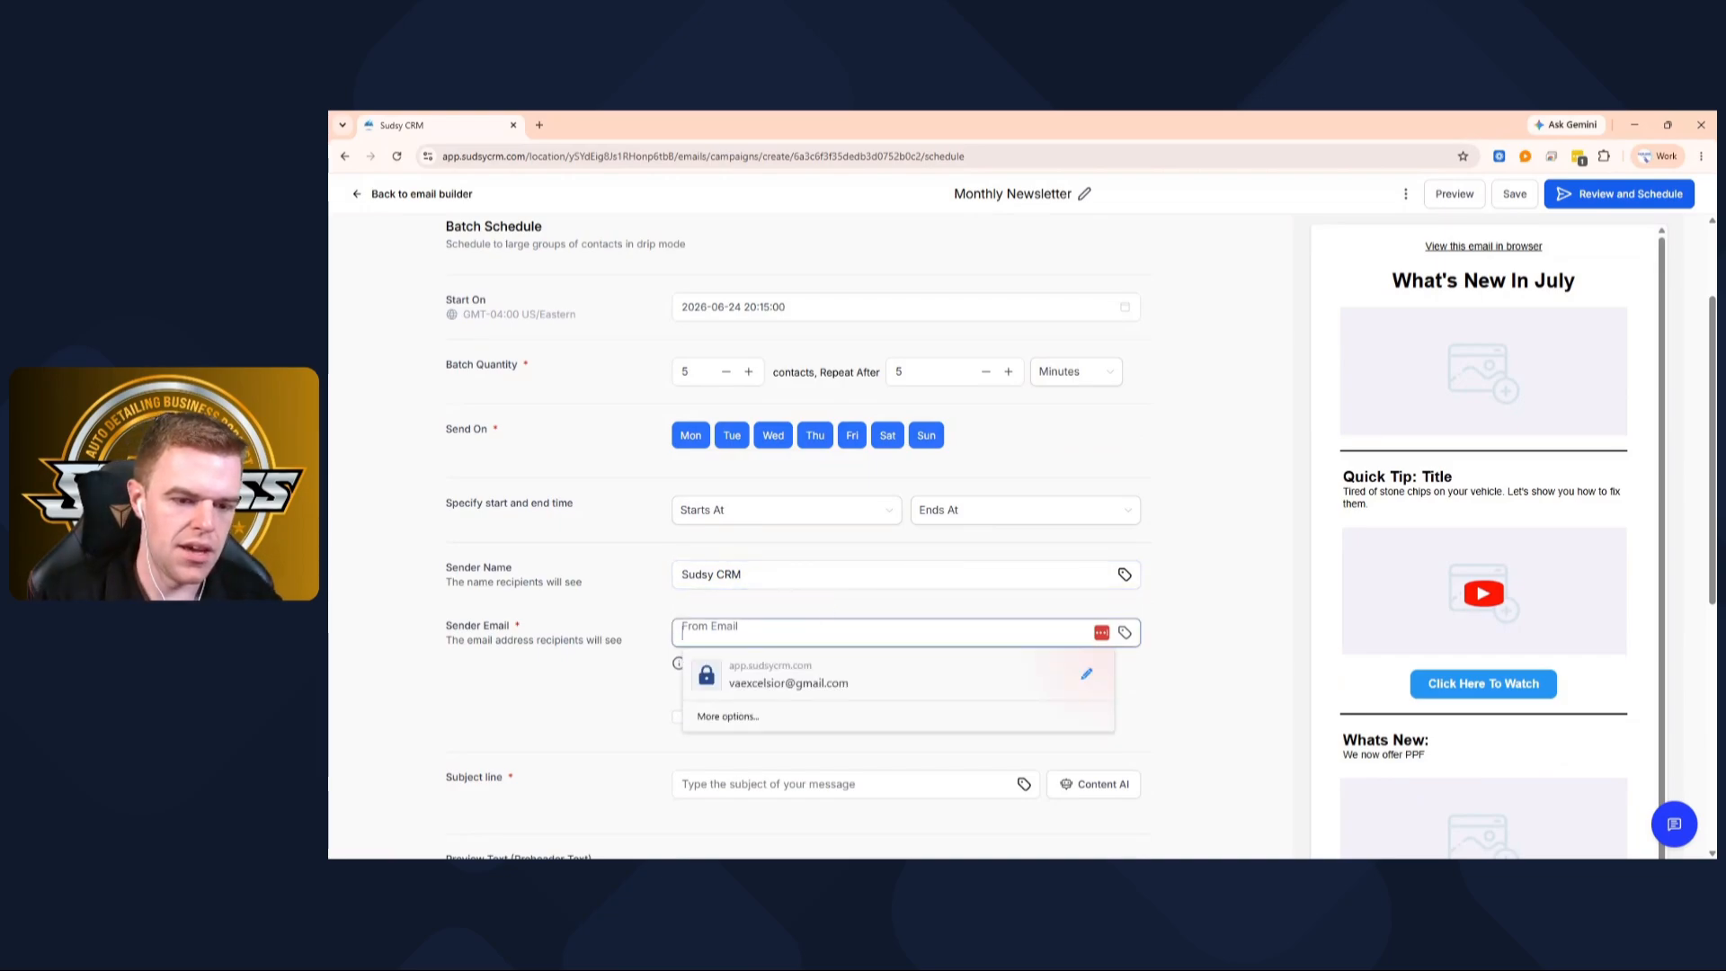
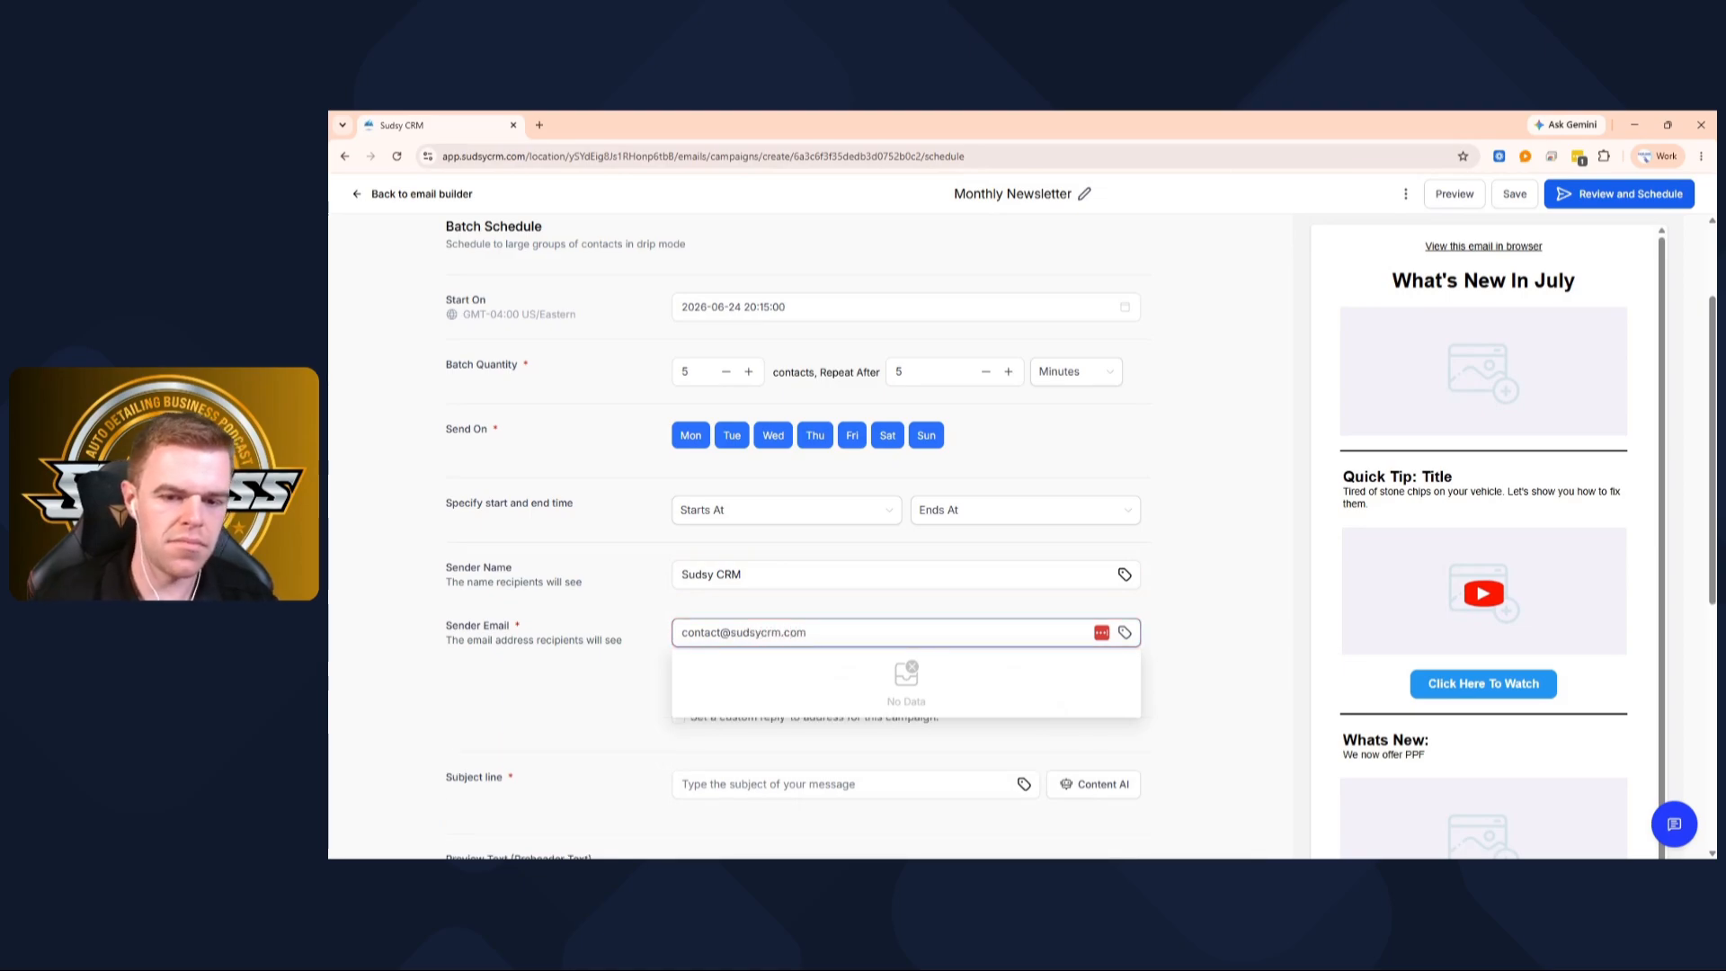
pyautogui.click(653, 659)
pyautogui.scroll(-2, 765, 539)
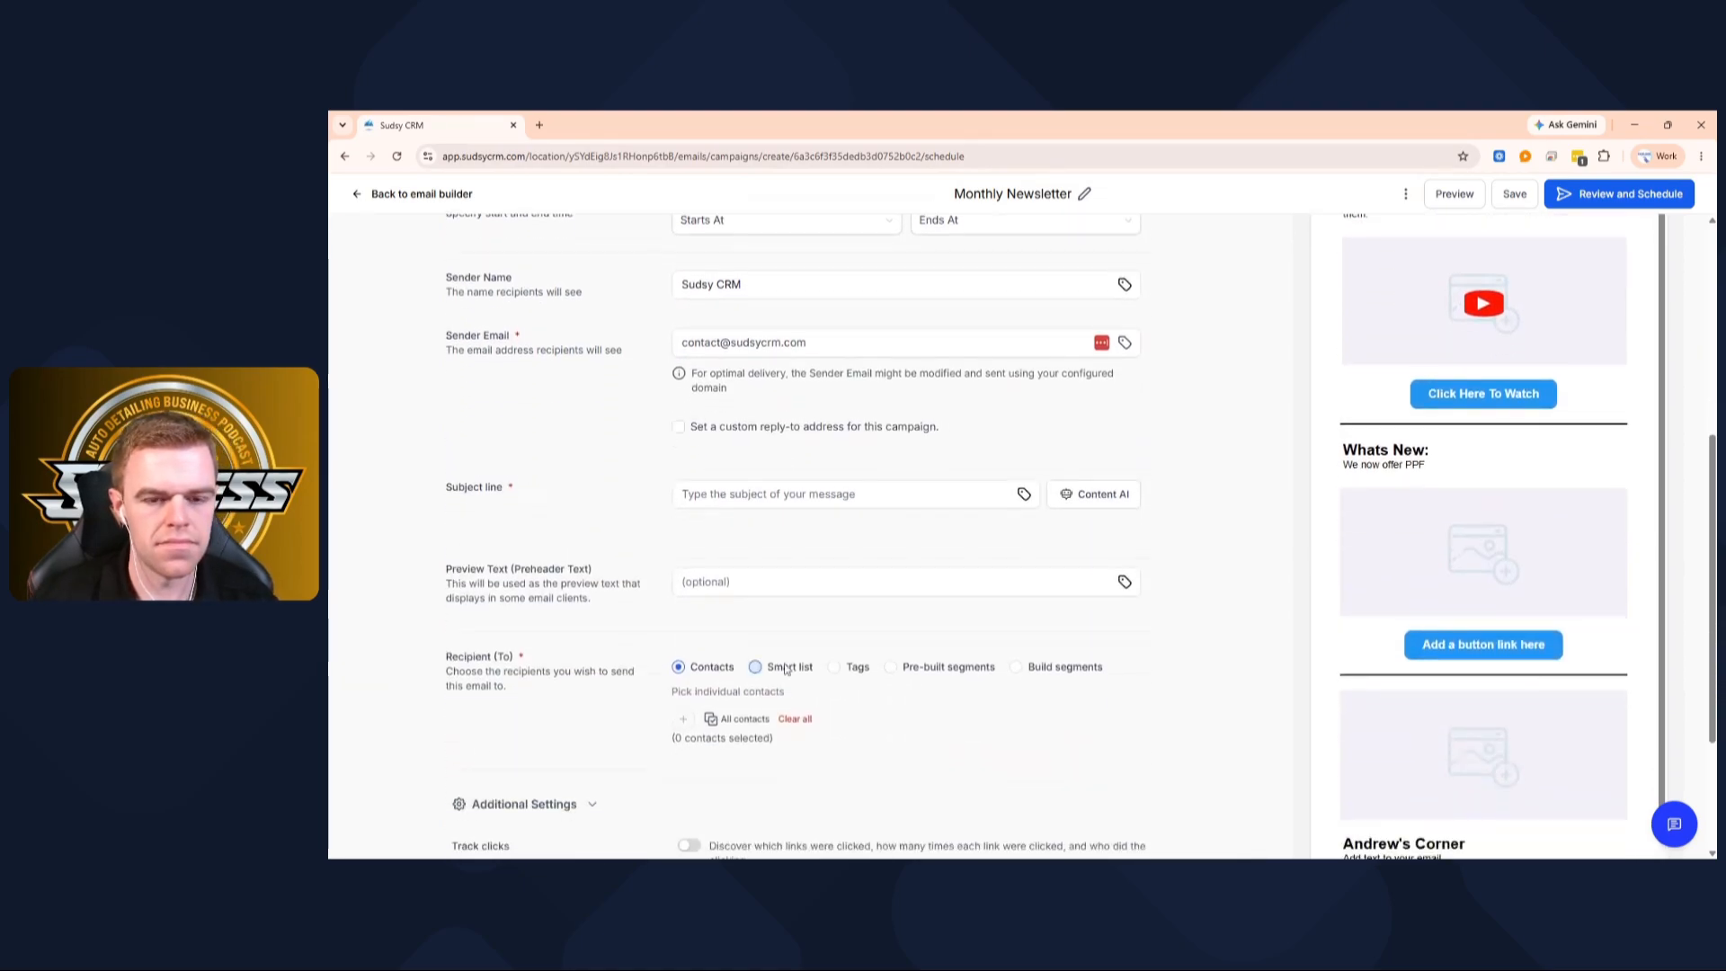
# Enter the subject line 'What's New In July'
pyautogui.click(752, 493)
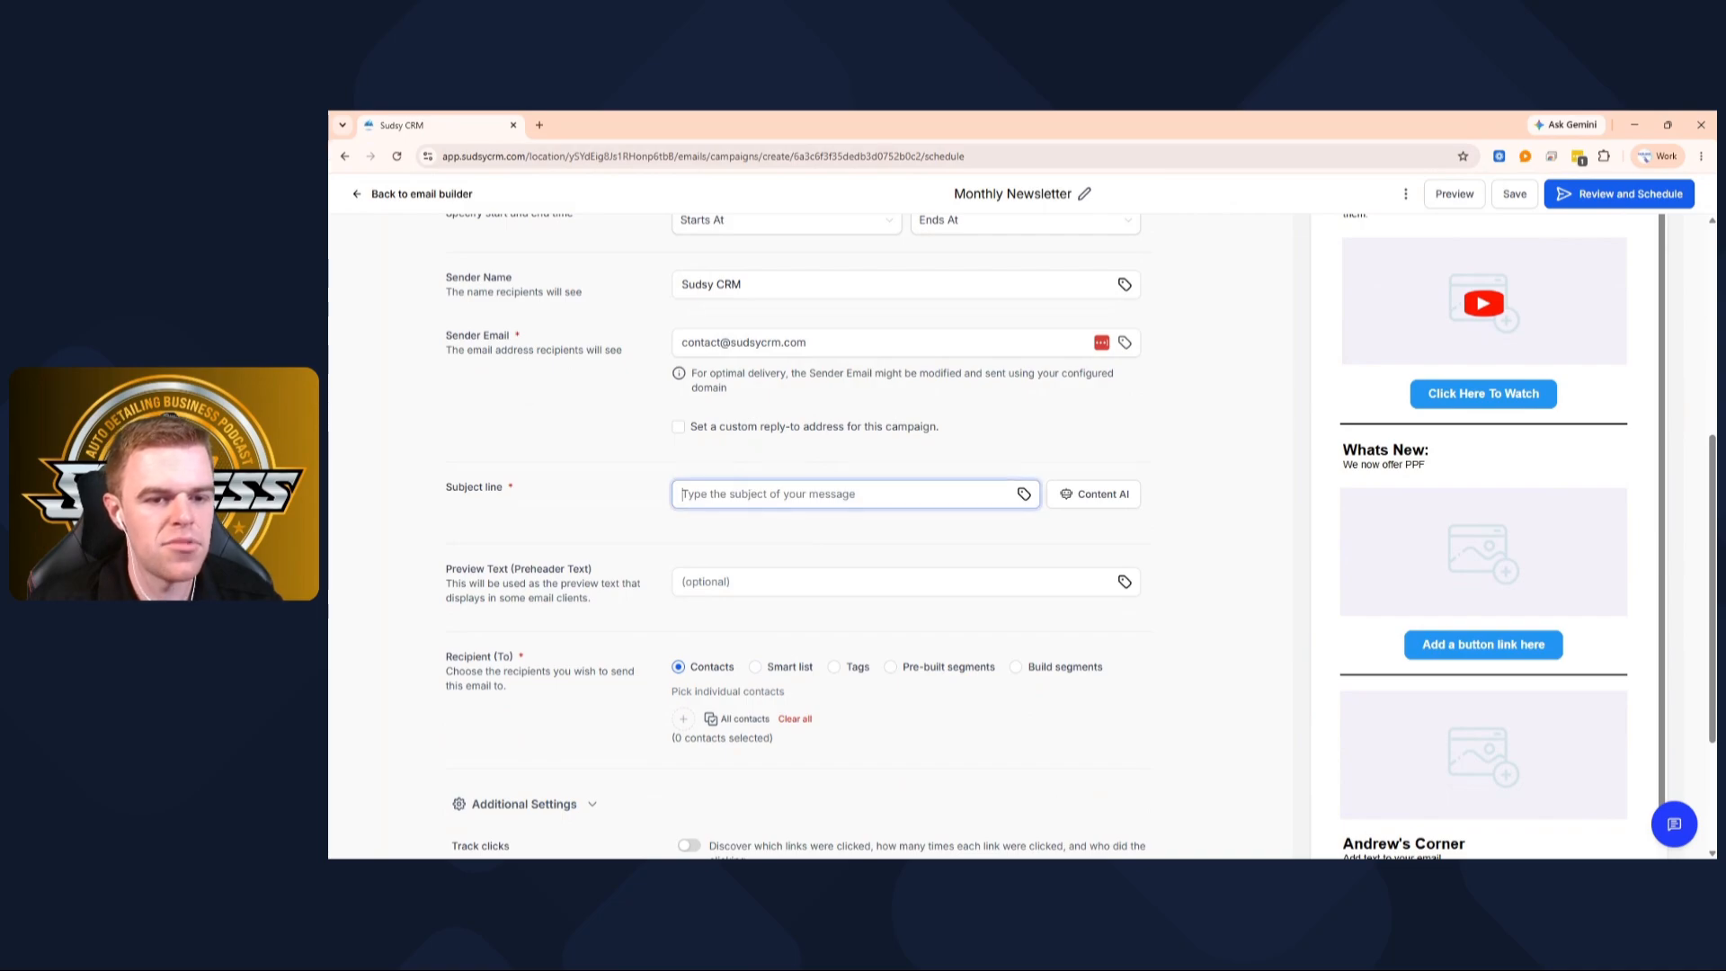
pyautogui.write("What's New In July")
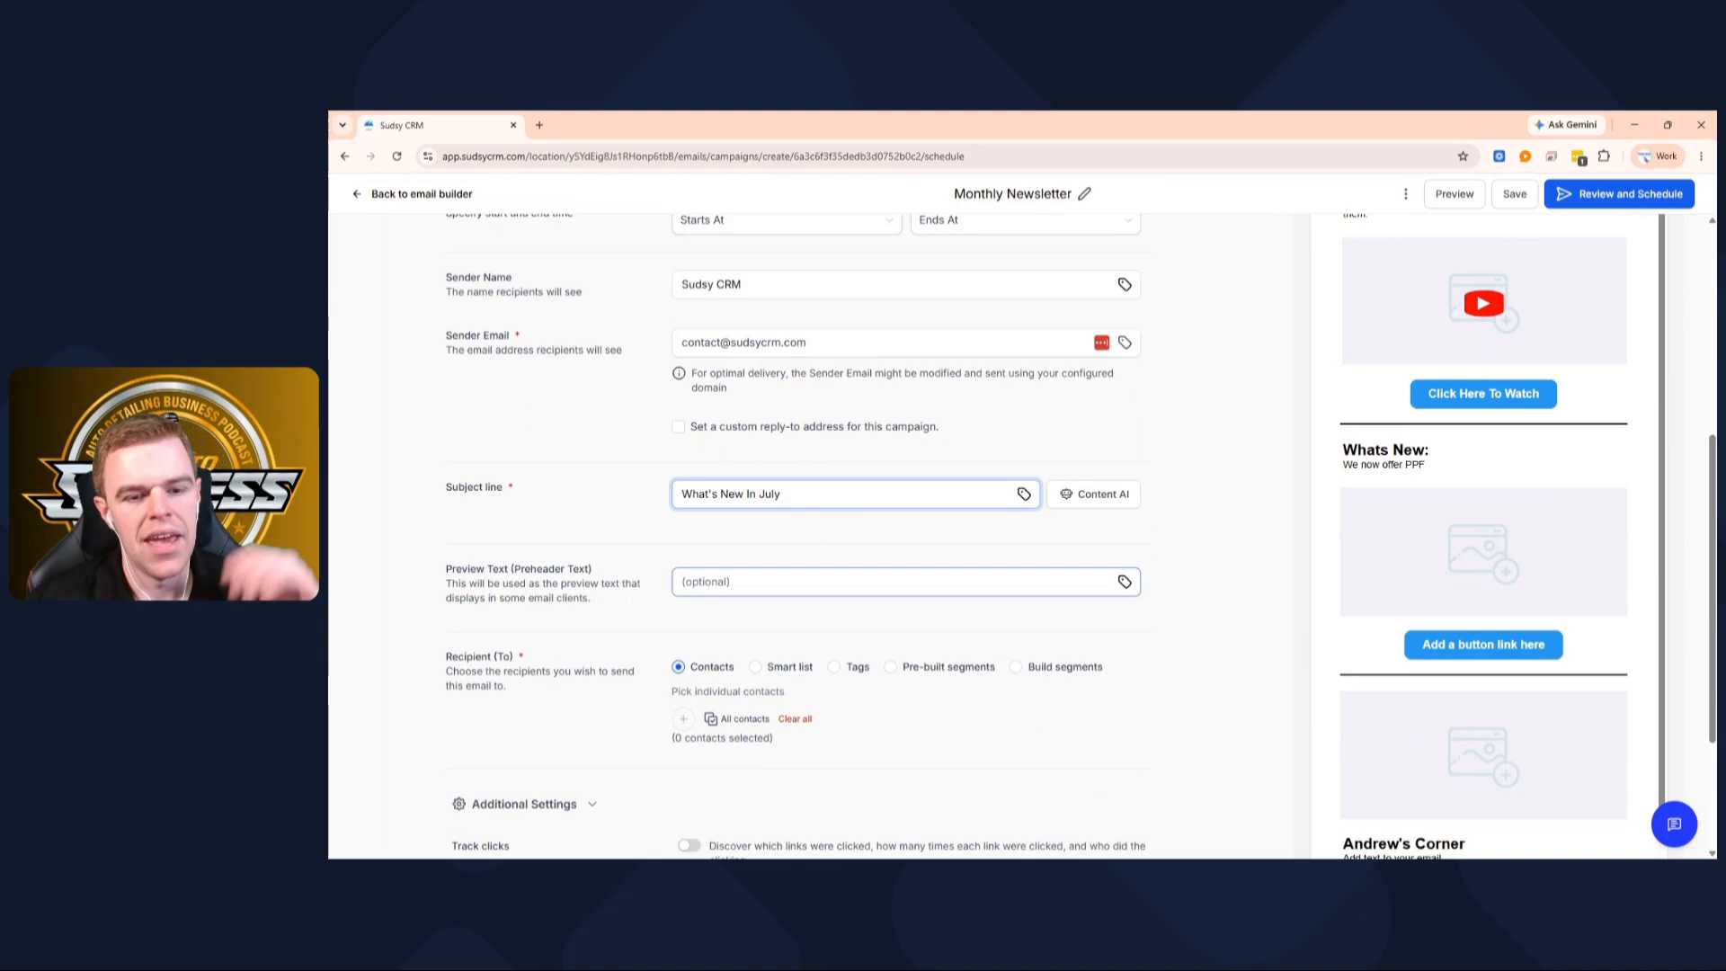
pyautogui.scroll(-2, 749, 569)
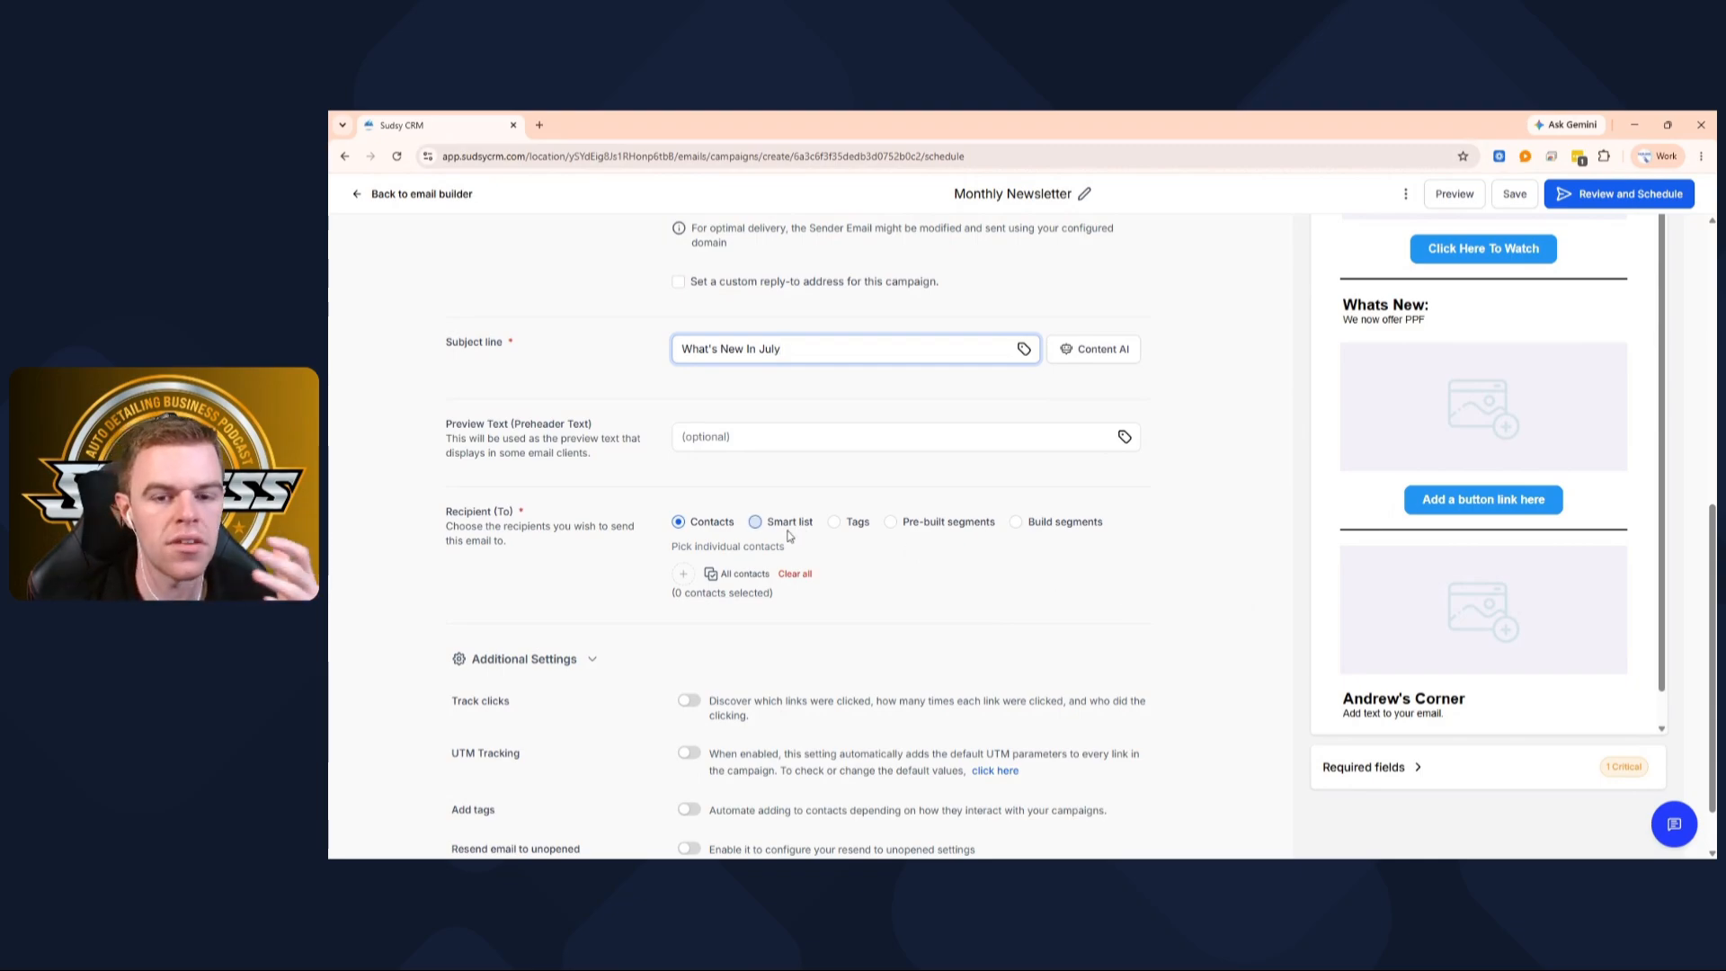
# Switch Recipient (To) to Tags and check the still-empty tag list
pyautogui.moveTo(464, 511); pyautogui.dragTo(514, 512)
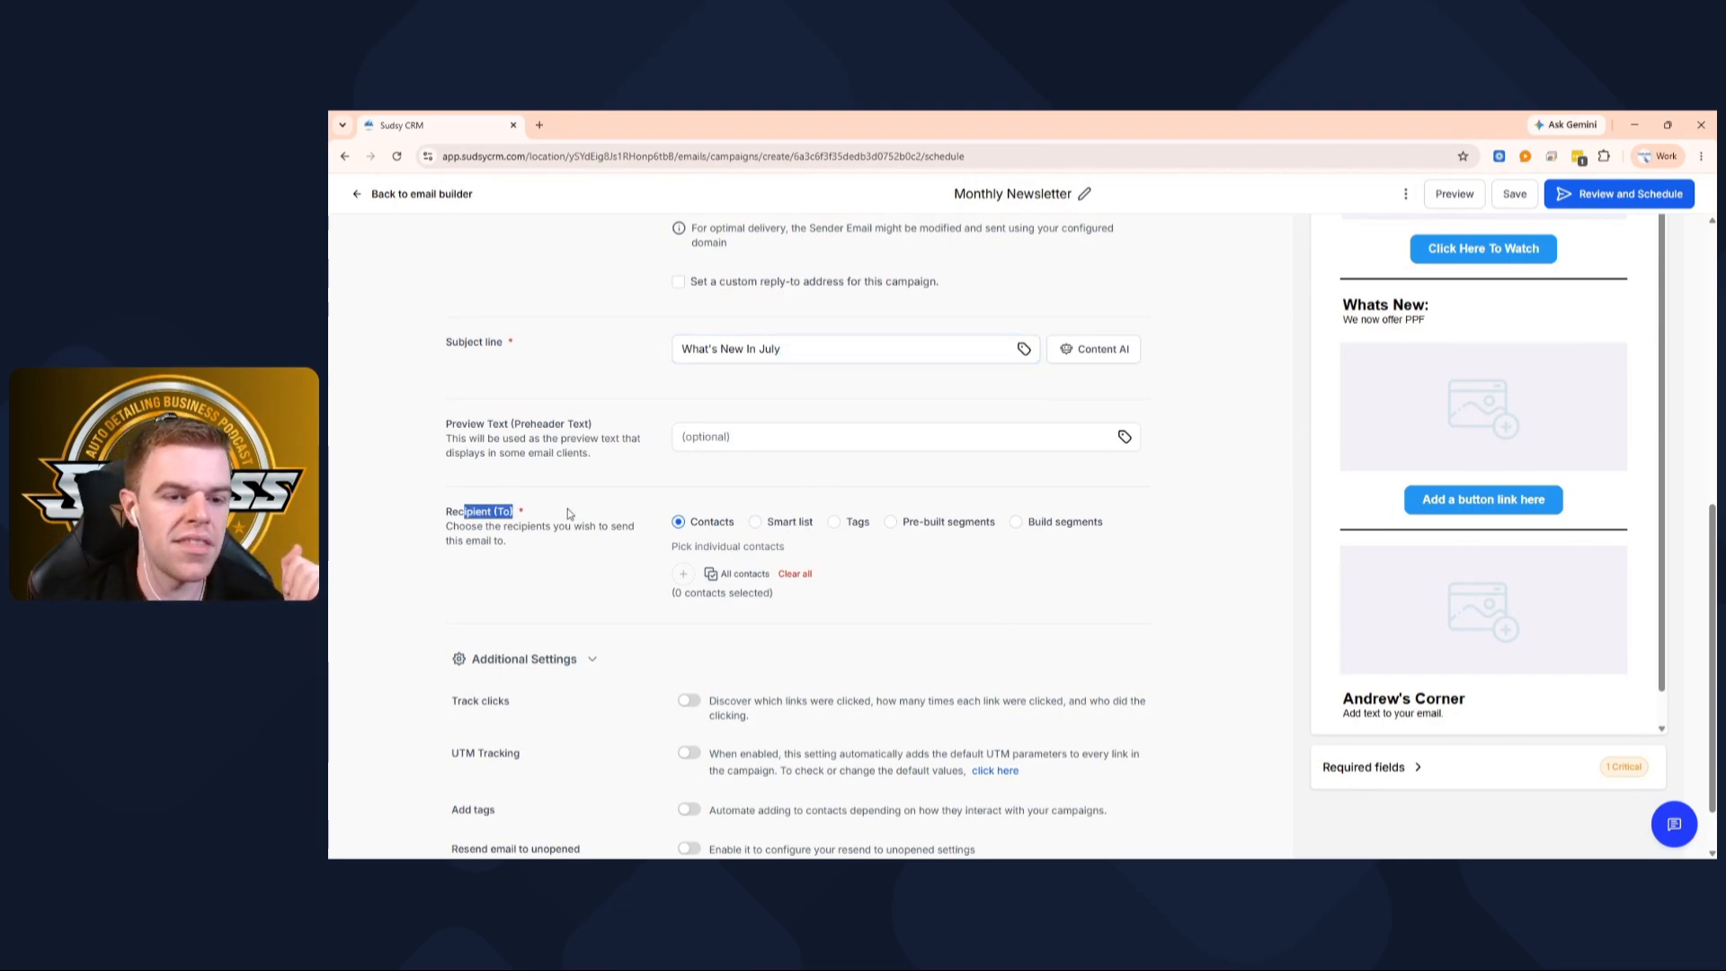
pyautogui.click(834, 522)
pyautogui.click(683, 573)
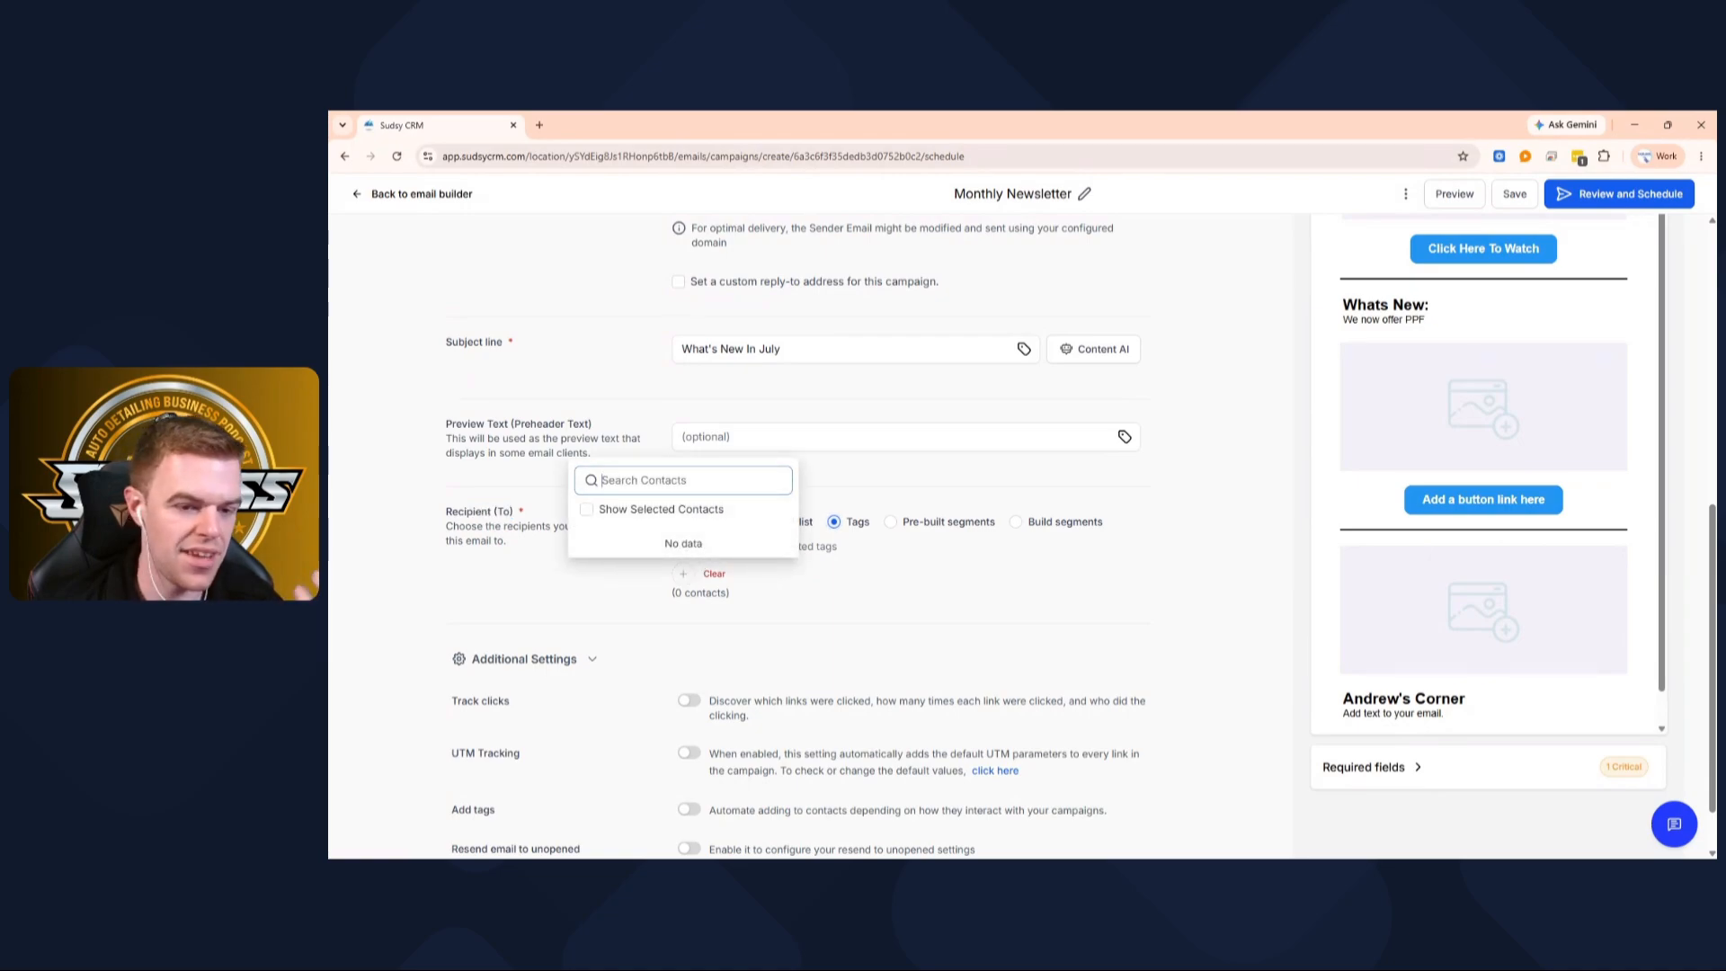
pyautogui.click(852, 610)
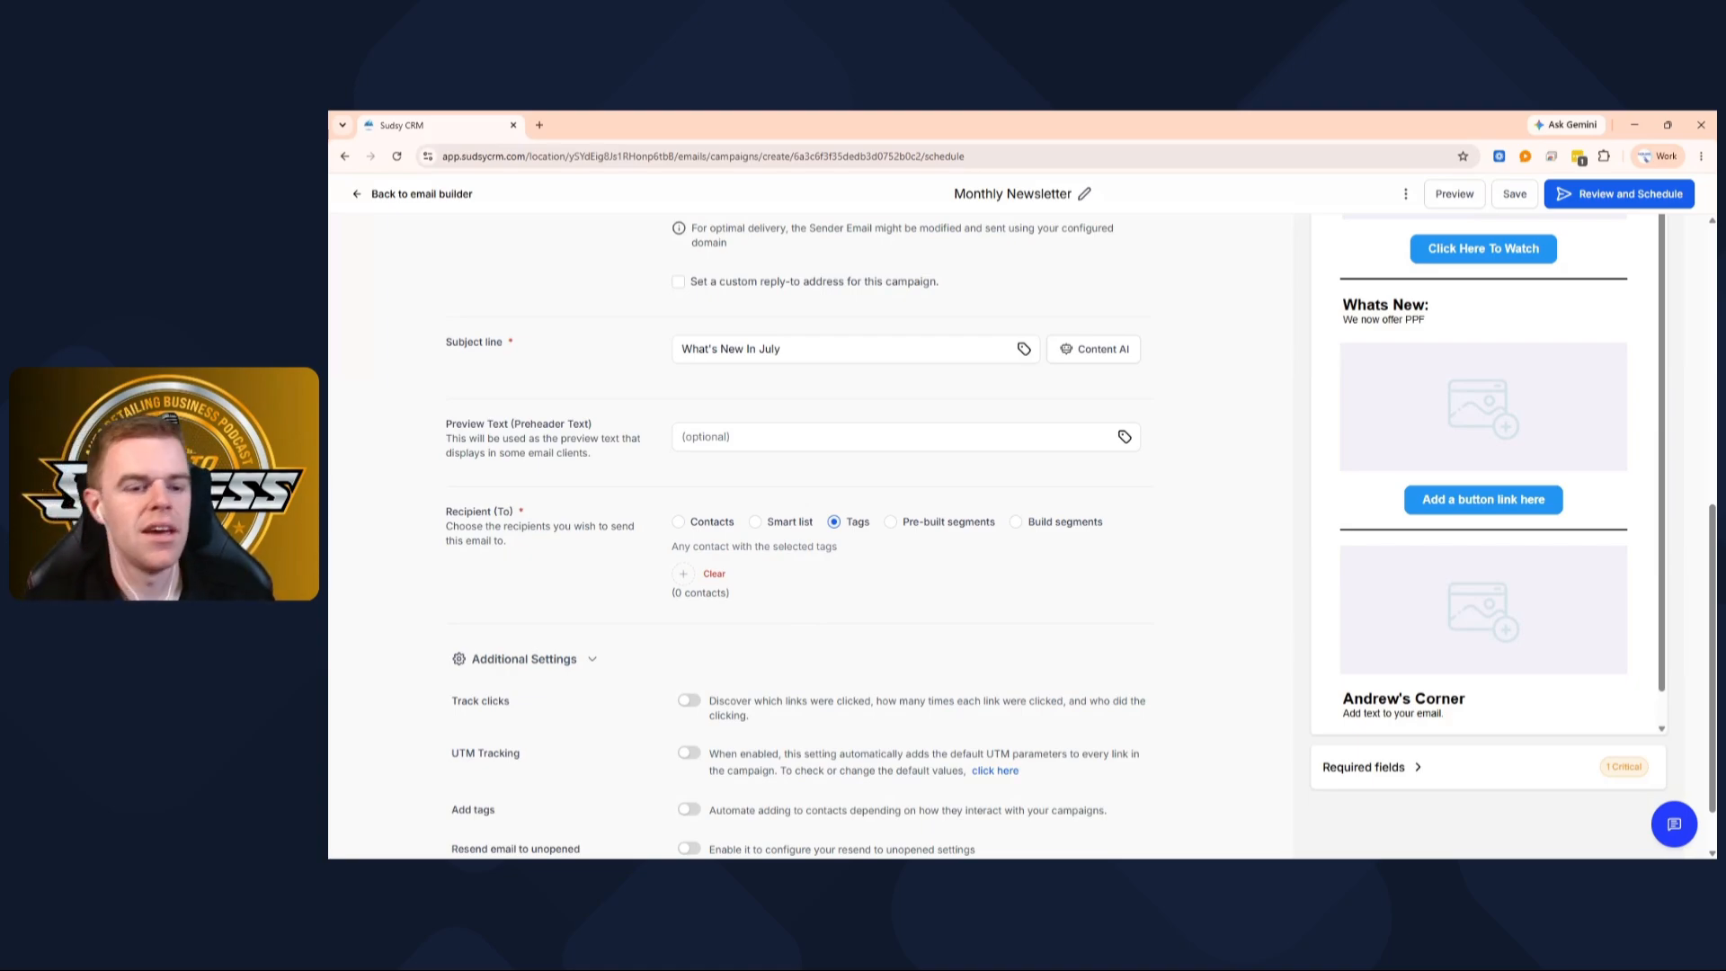
# Switch on the Track clicks and UTM Tracking toggles under Additional Settings
pyautogui.scroll(-1, 823, 624)
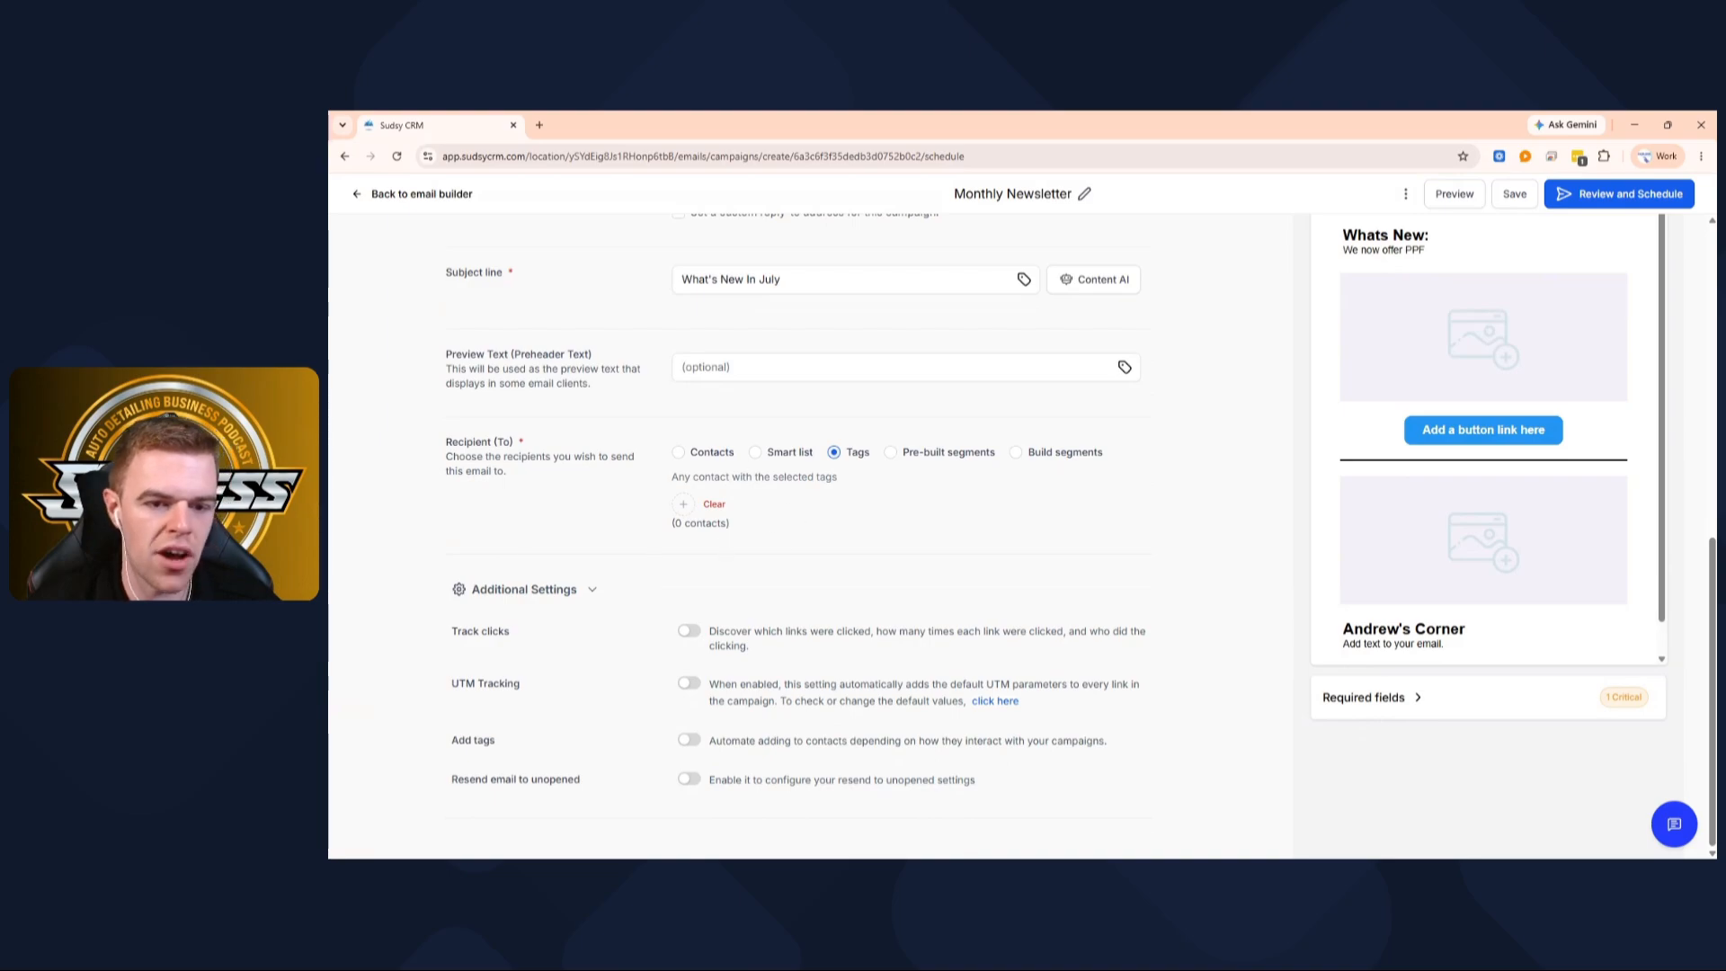
pyautogui.click(690, 634)
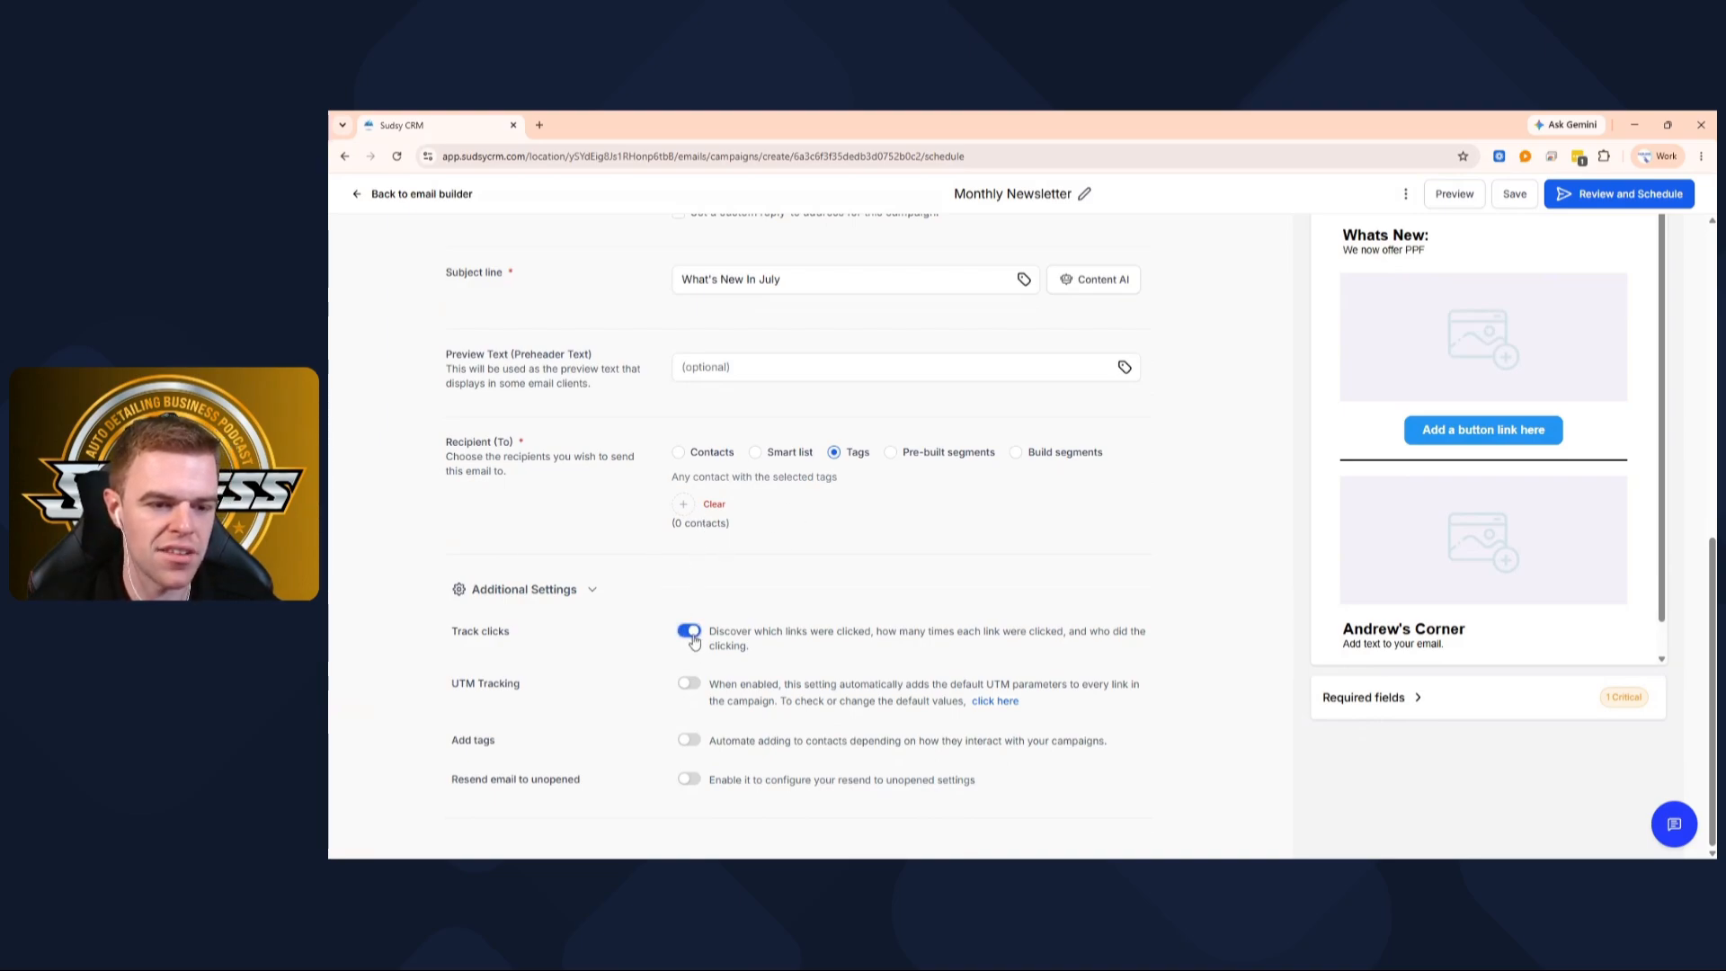
pyautogui.click(687, 685)
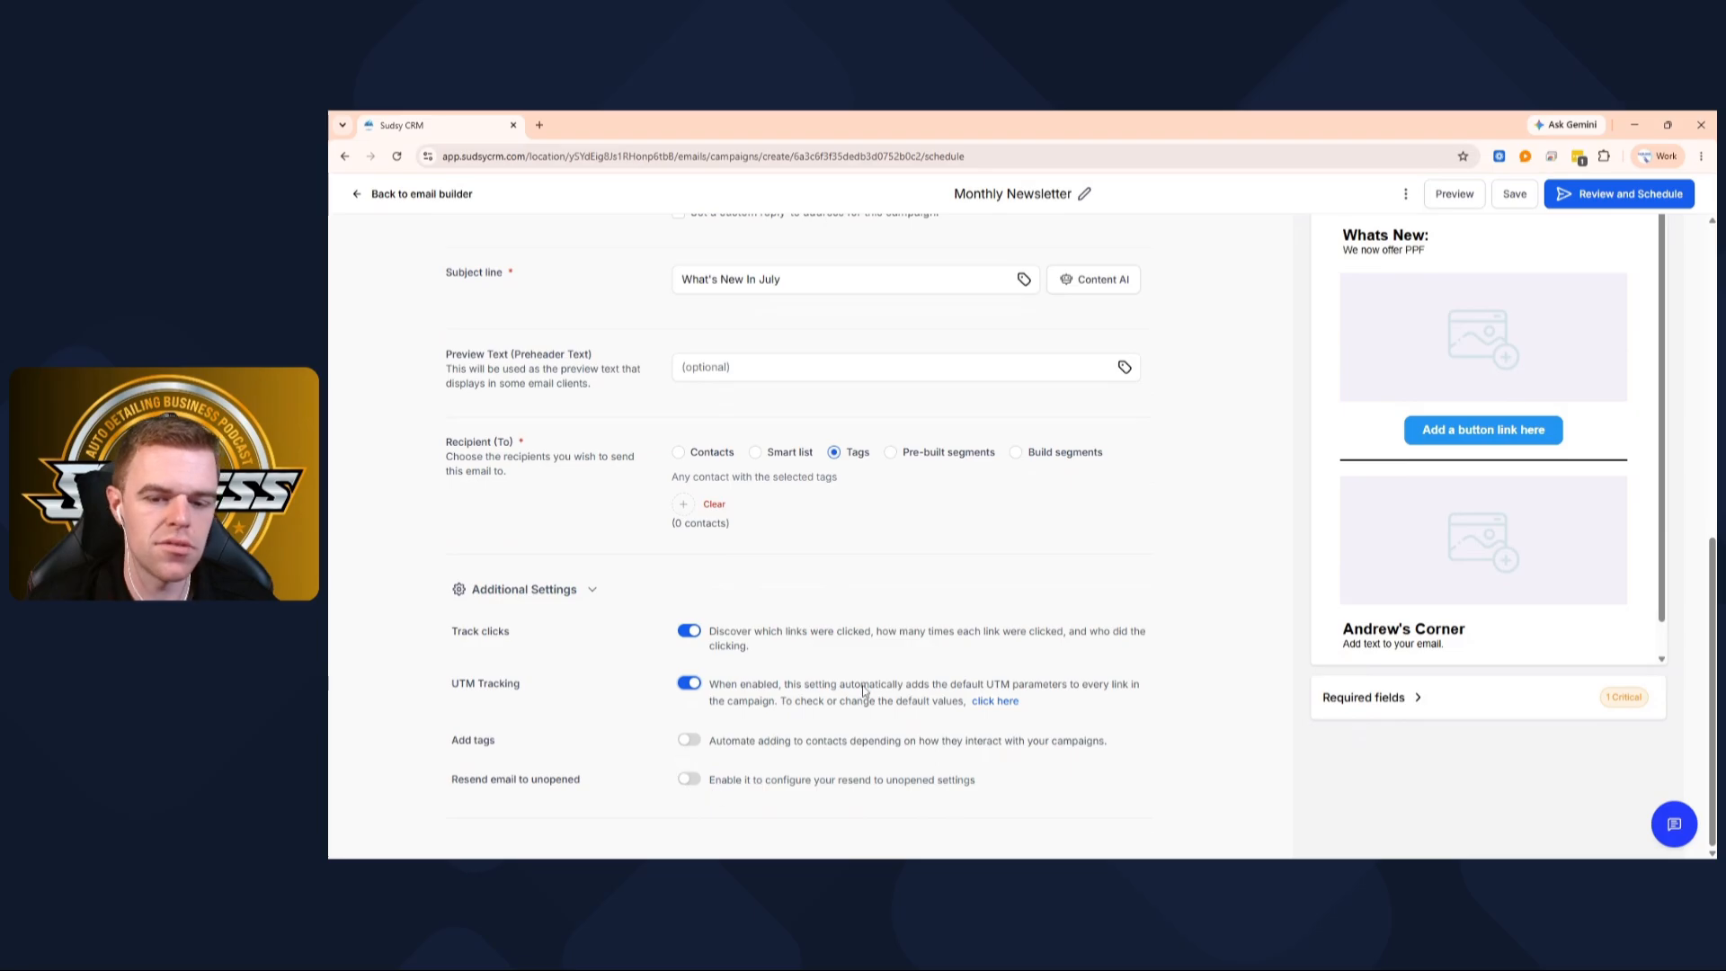
pyautogui.scroll(8, 791, 422)
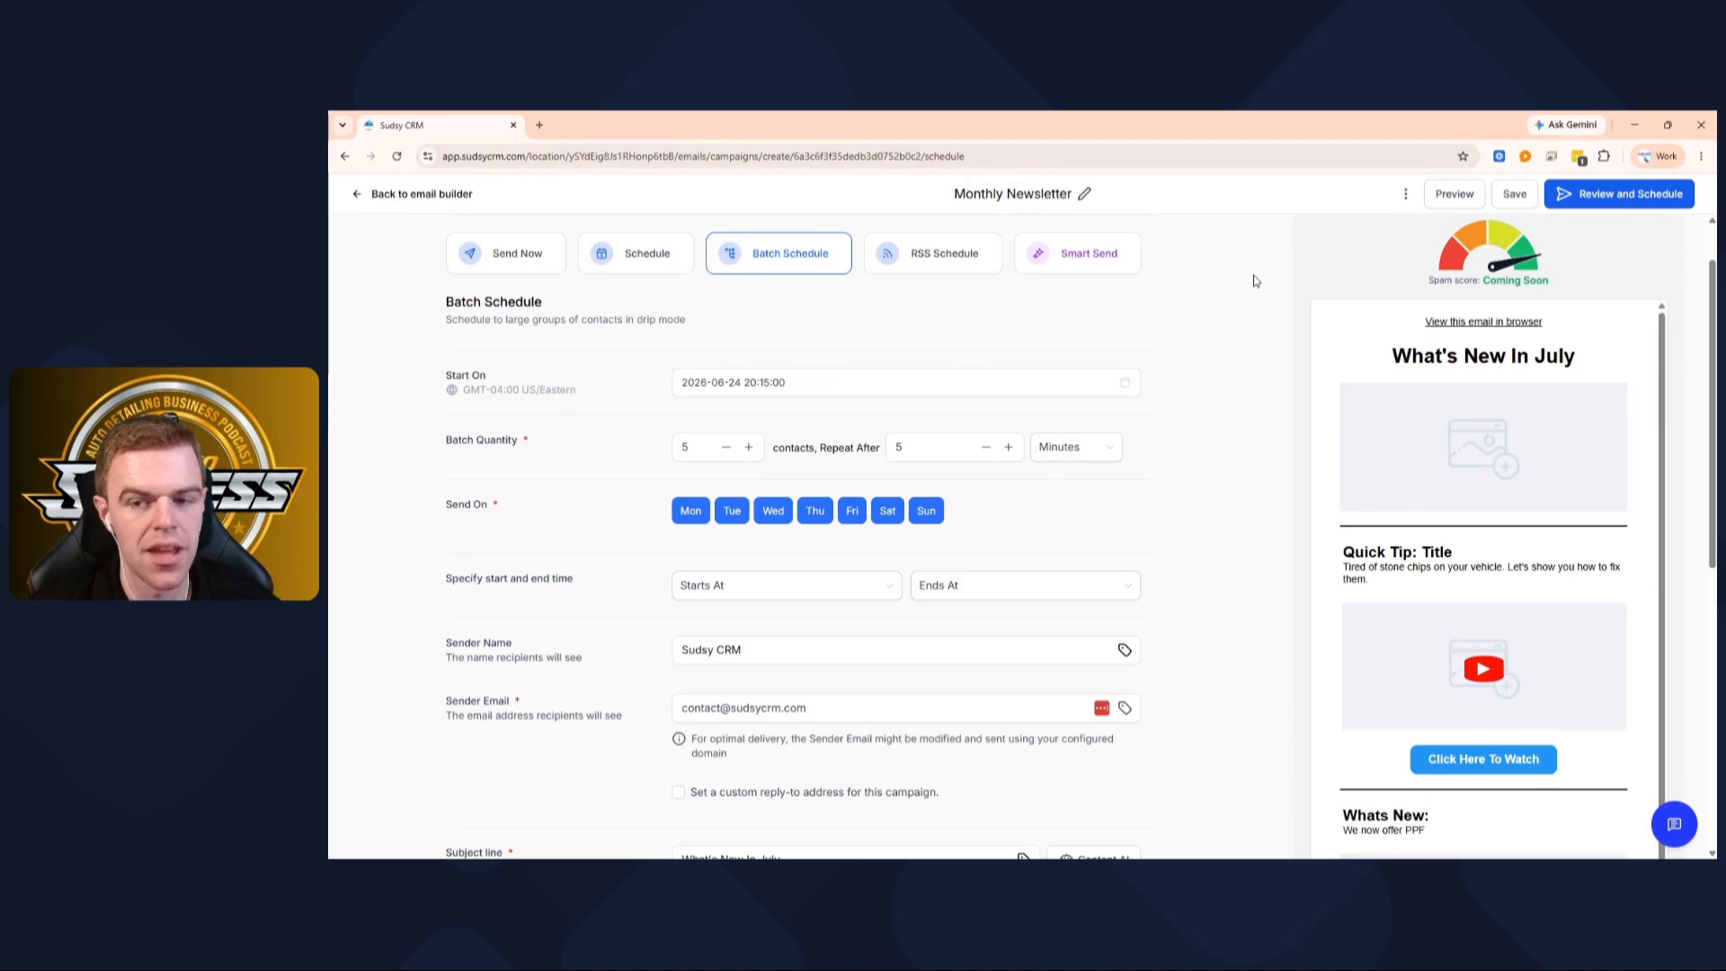
pyautogui.scroll(-4, 1253, 284)
pyautogui.scroll(-2, 1256, 281)
pyautogui.scroll(7, 1259, 286)
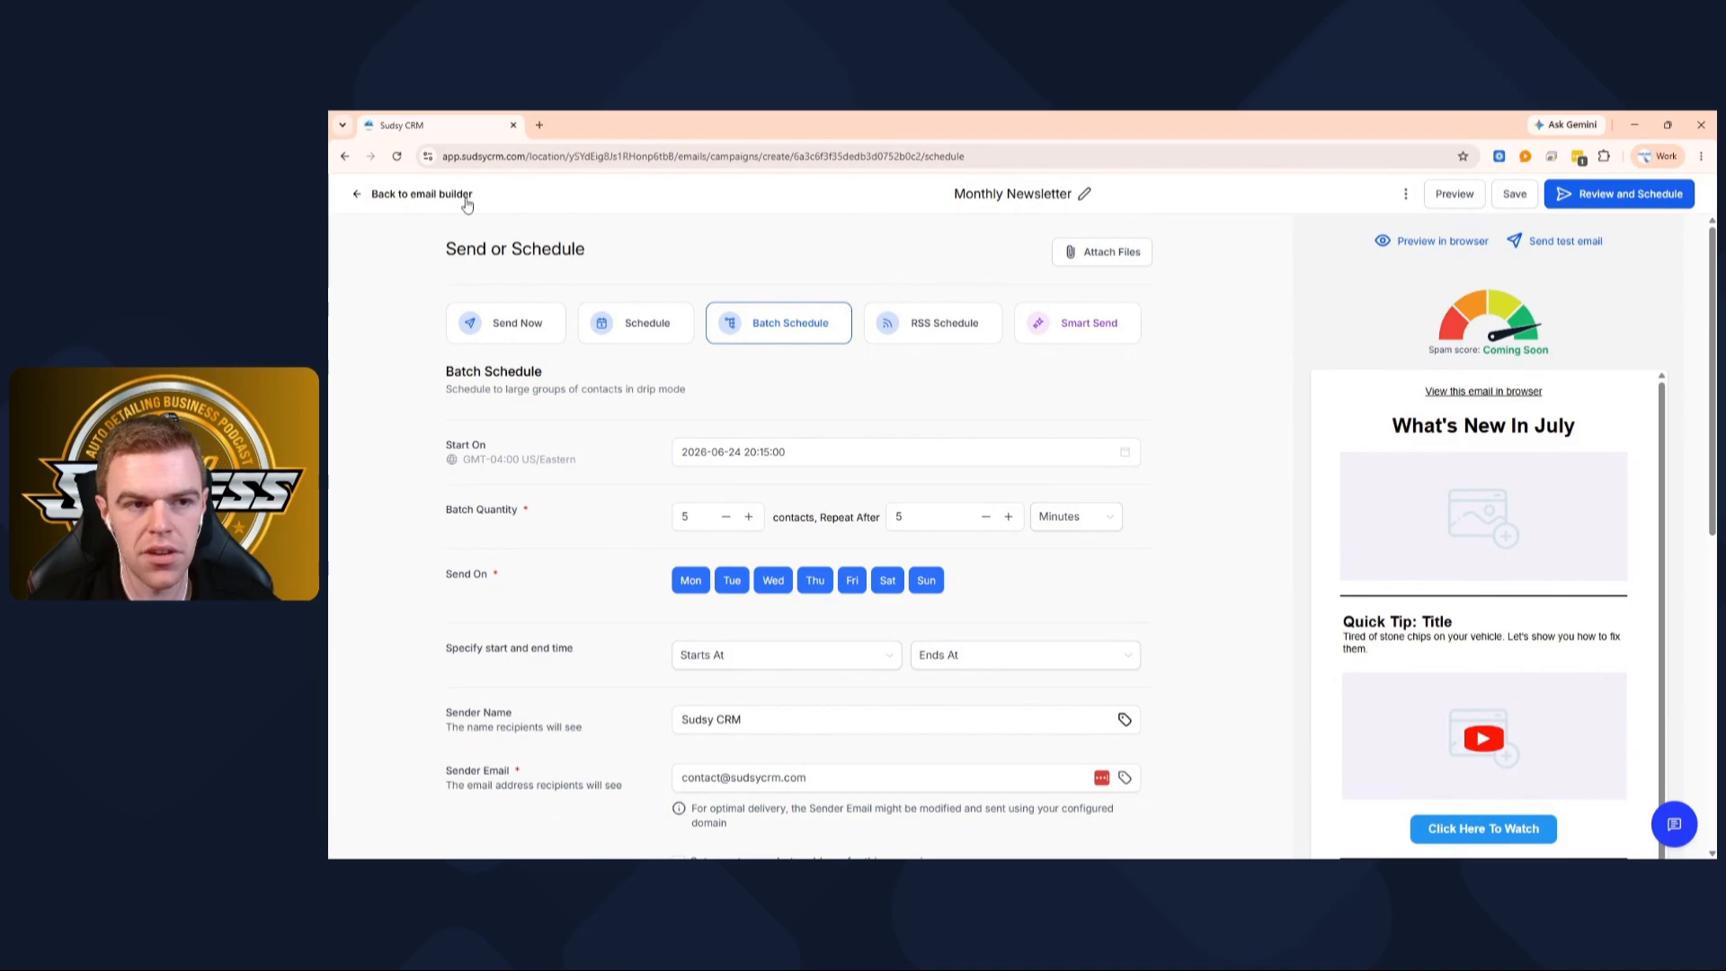
# Open the Test Email form prefilled with the sender and subject 'What's New In July'
pyautogui.click(434, 194)
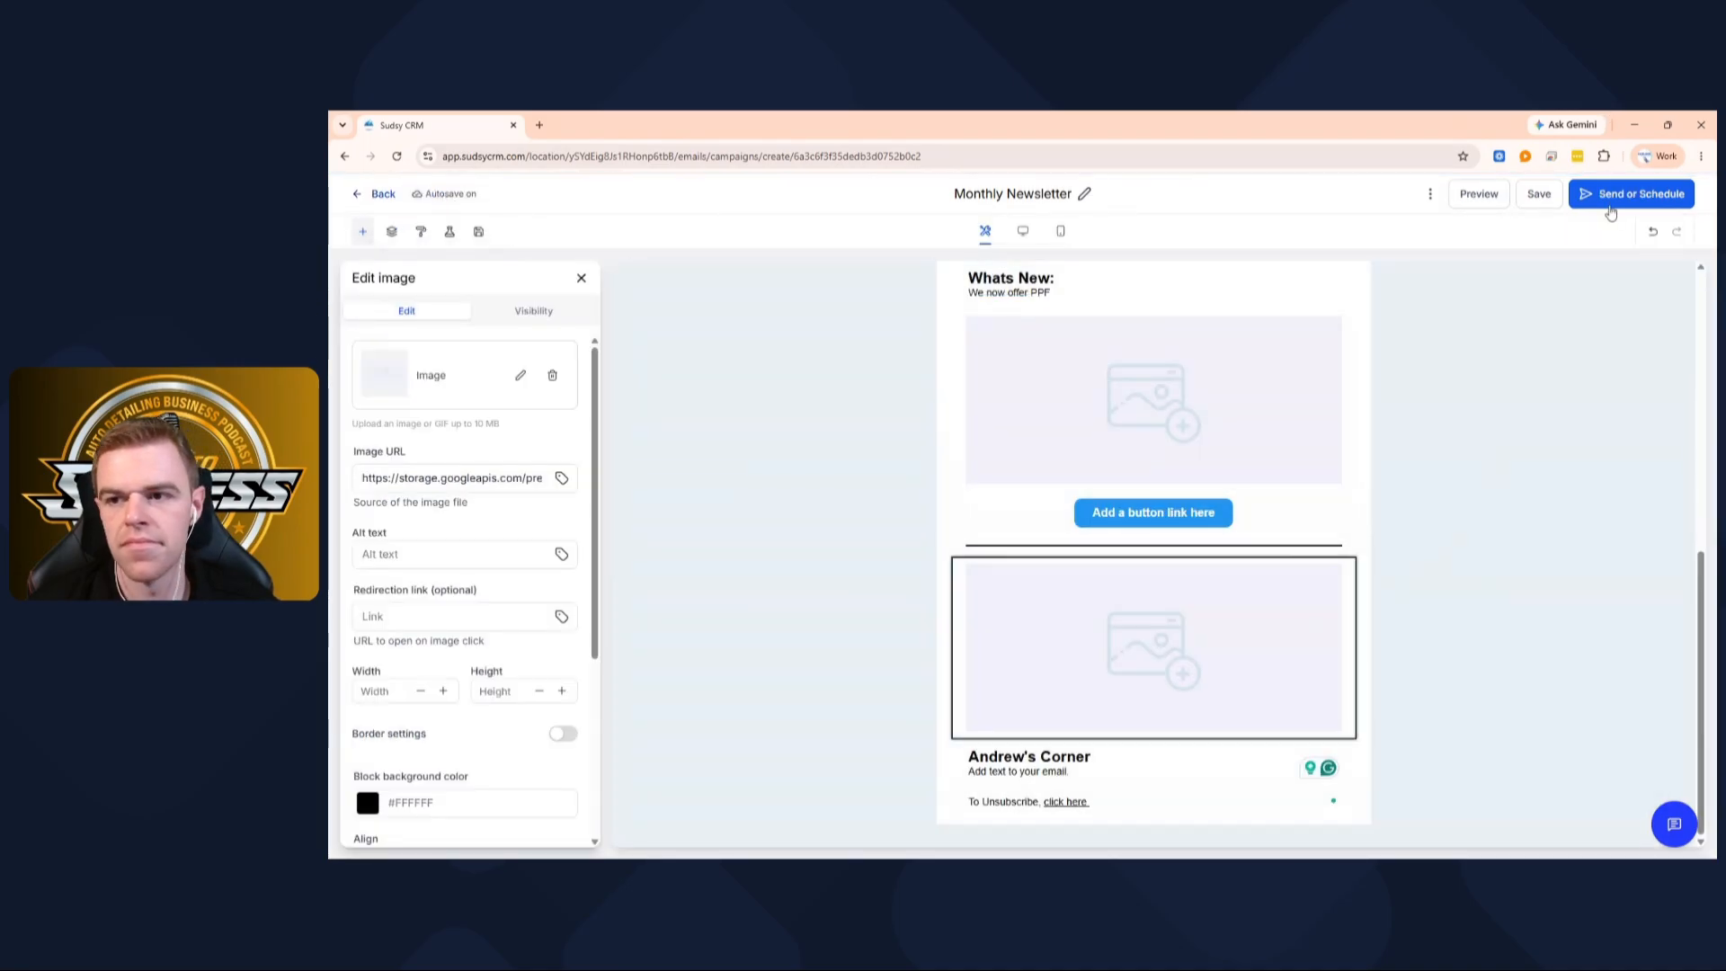
pyautogui.click(1610, 198)
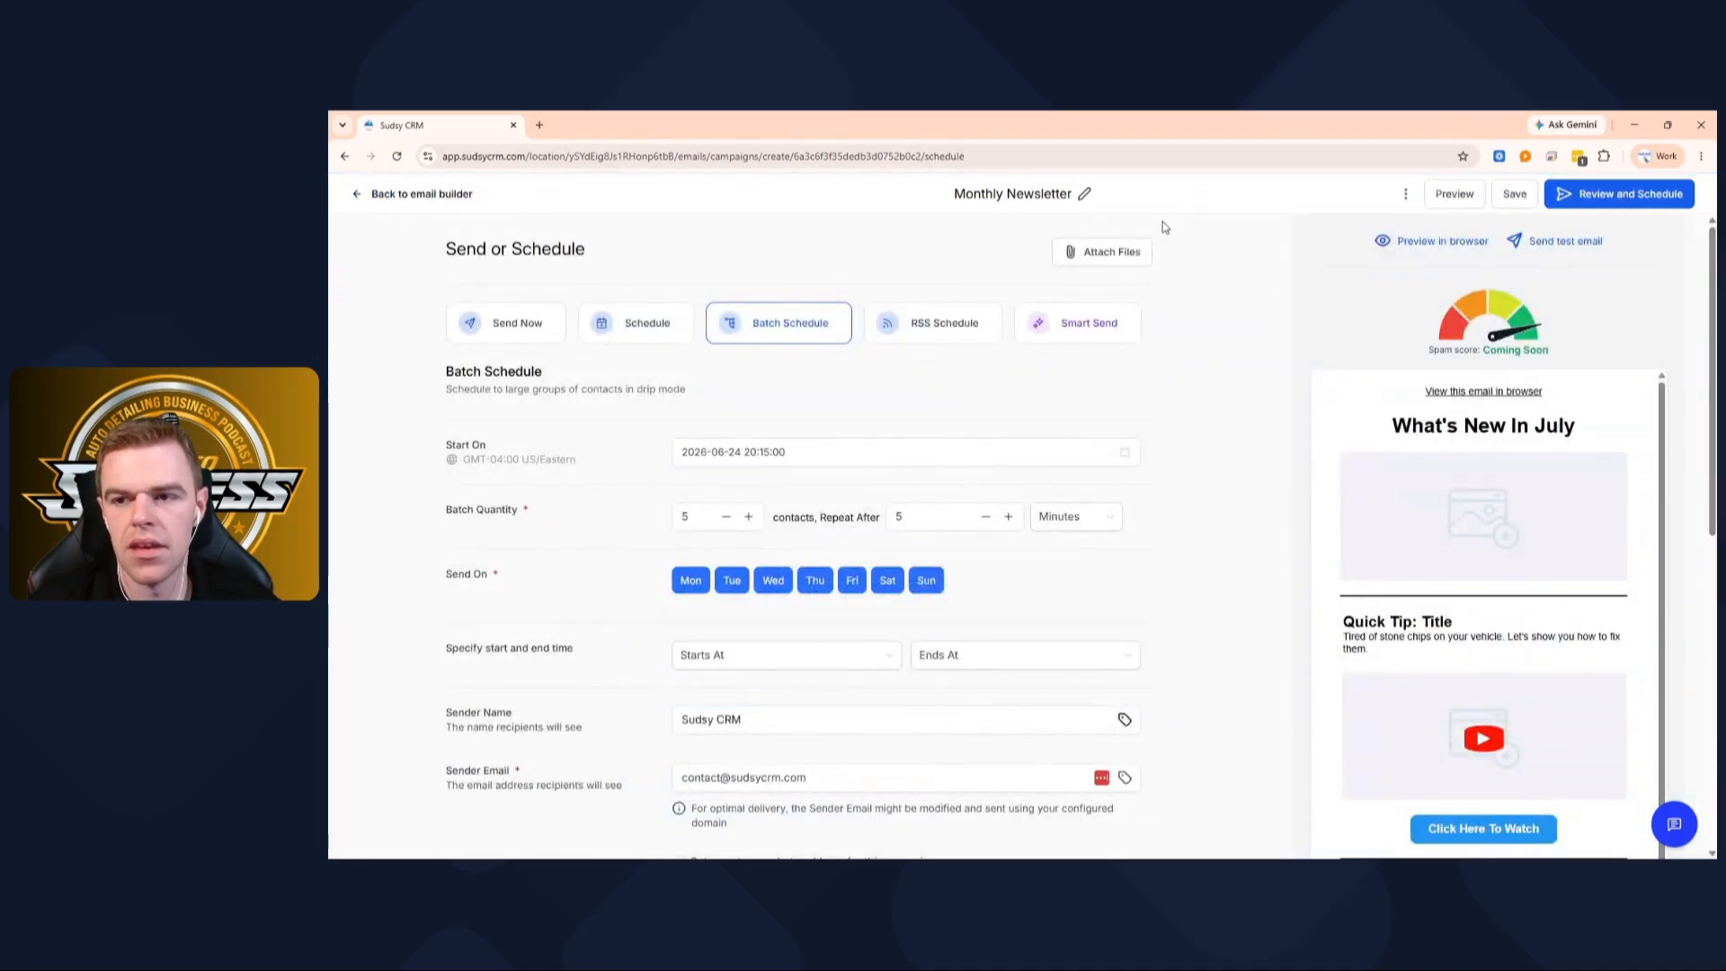
pyautogui.click(1566, 249)
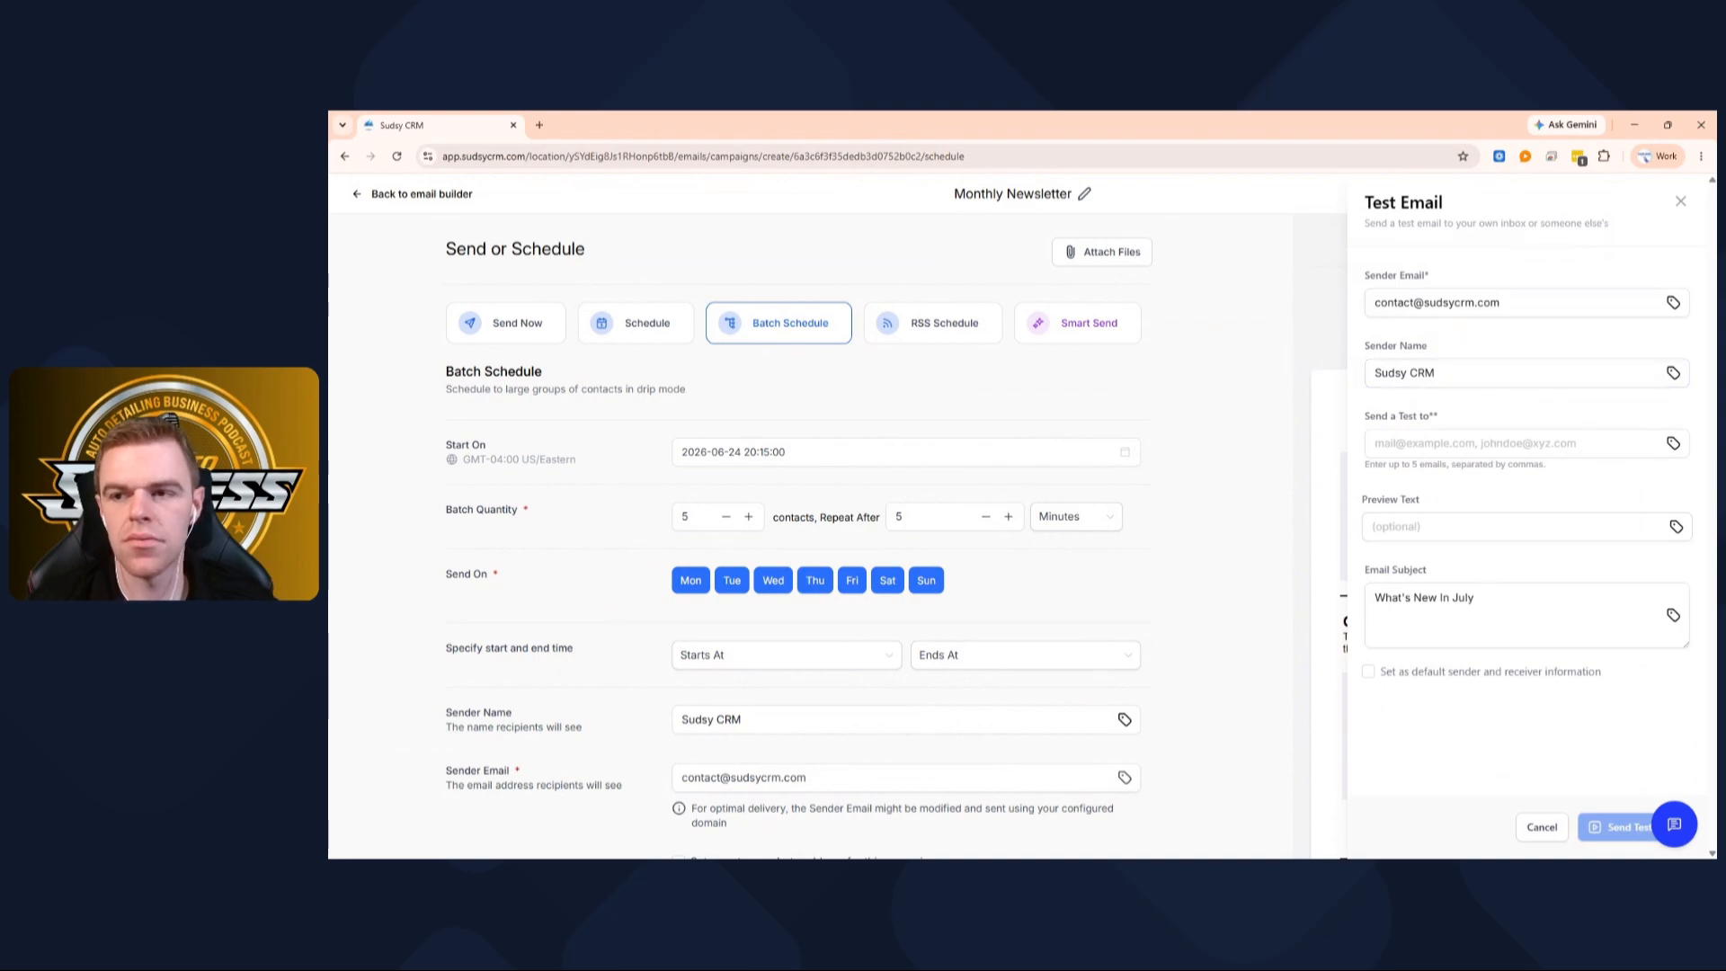
# Dismiss the Test Email panel and look over the newsletter preview beside the schedule settings
pyautogui.click(1678, 204)
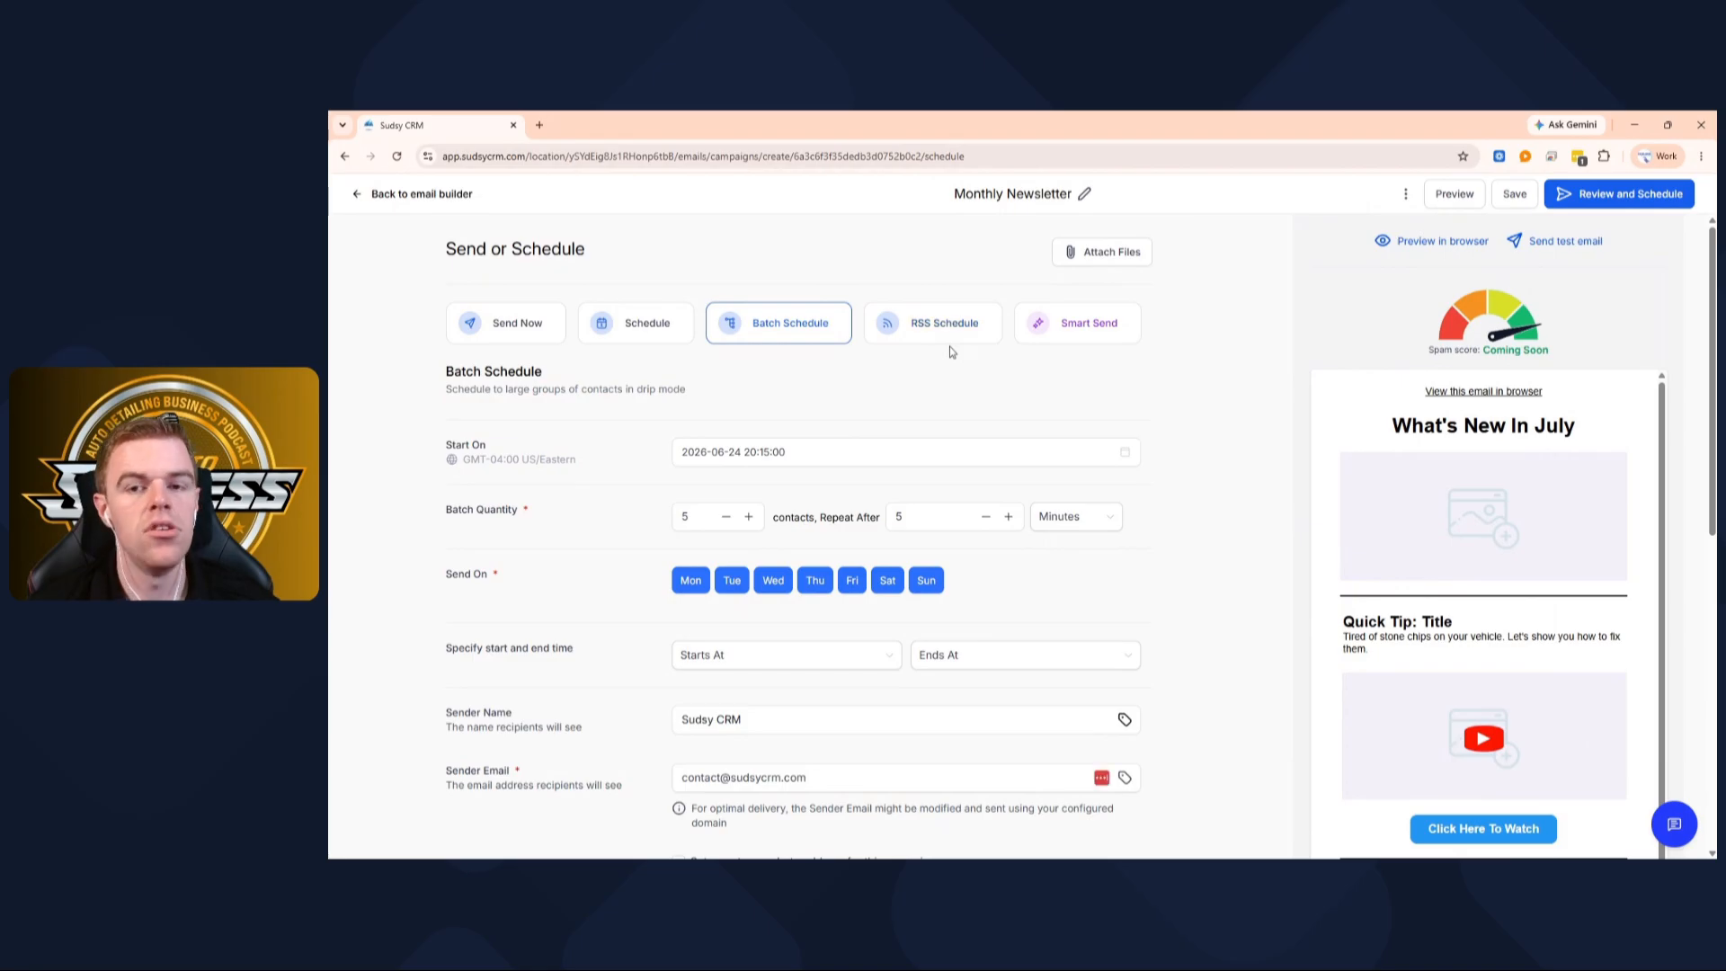
pyautogui.scroll(-5, 950, 347)
pyautogui.scroll(5, 1124, 423)
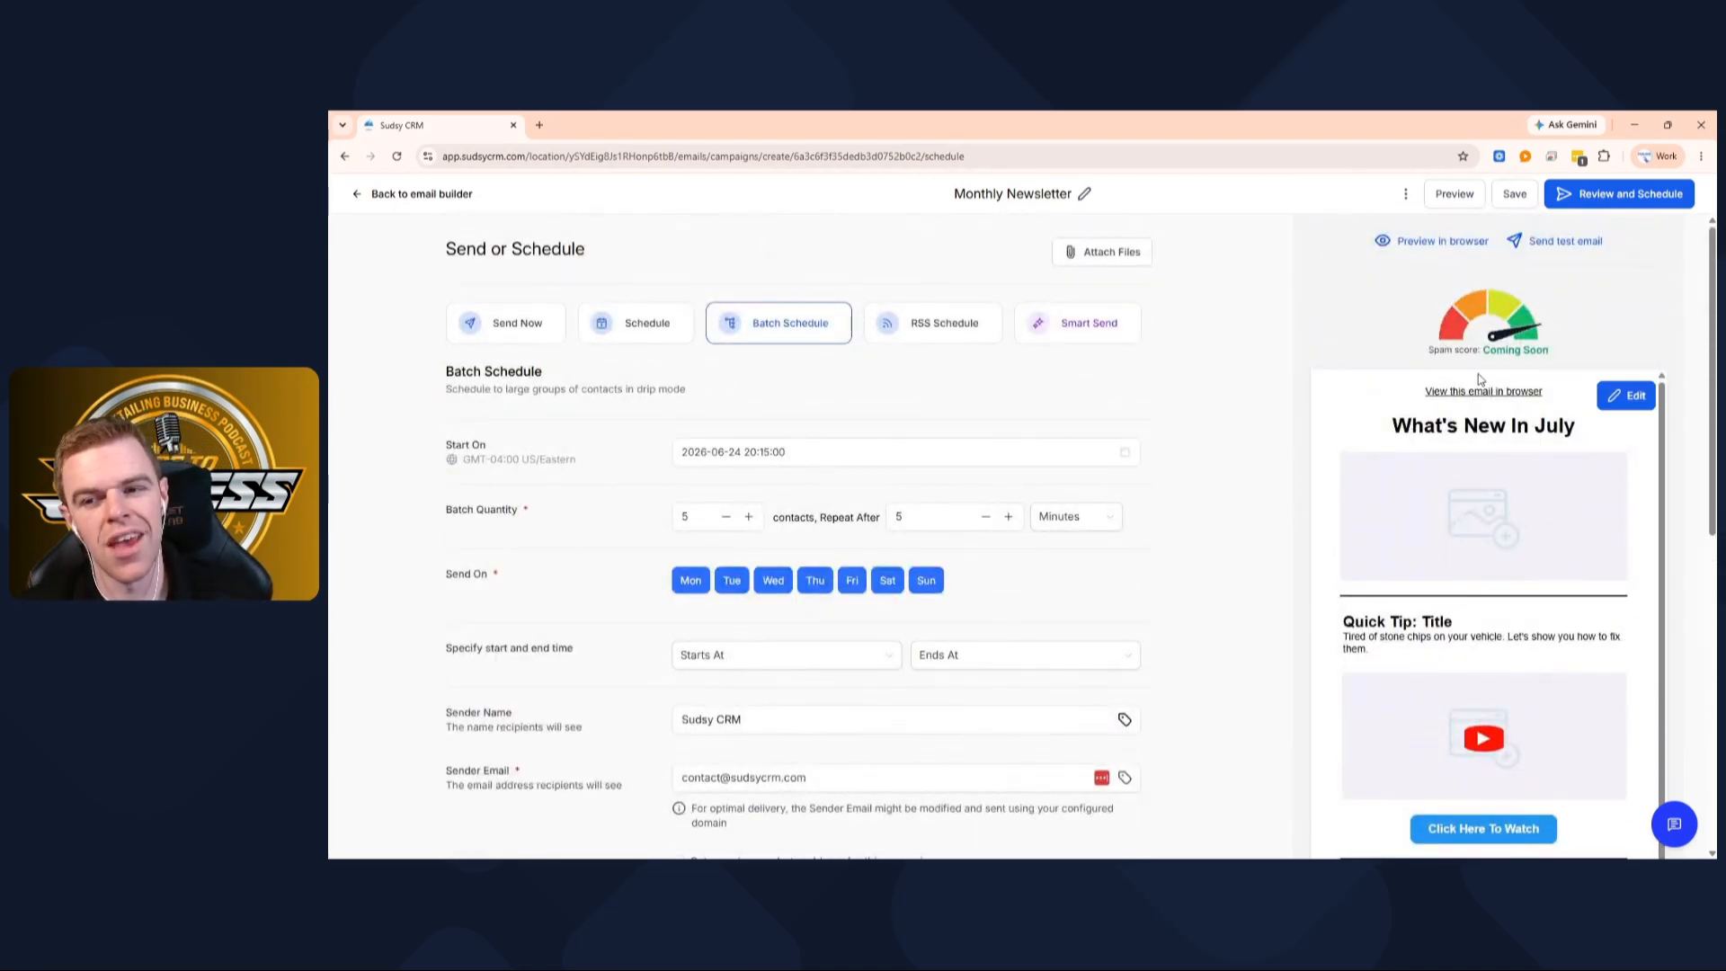
pyautogui.scroll(-1, 1439, 504)
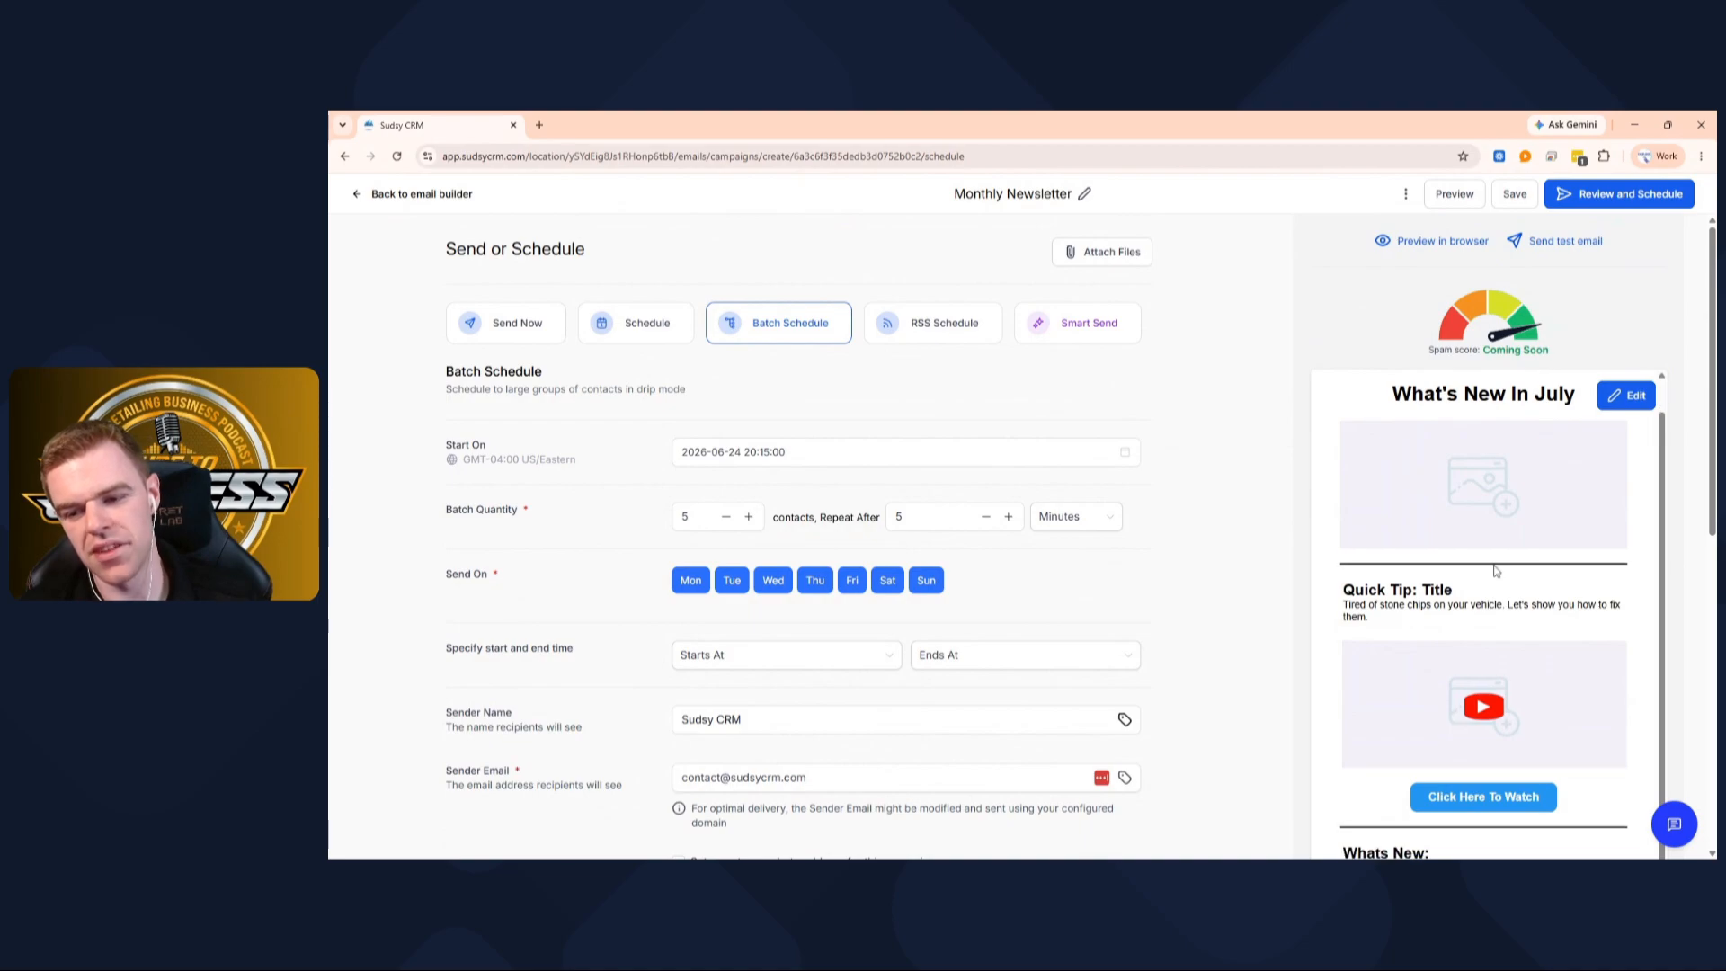
pyautogui.scroll(1, 1484, 558)
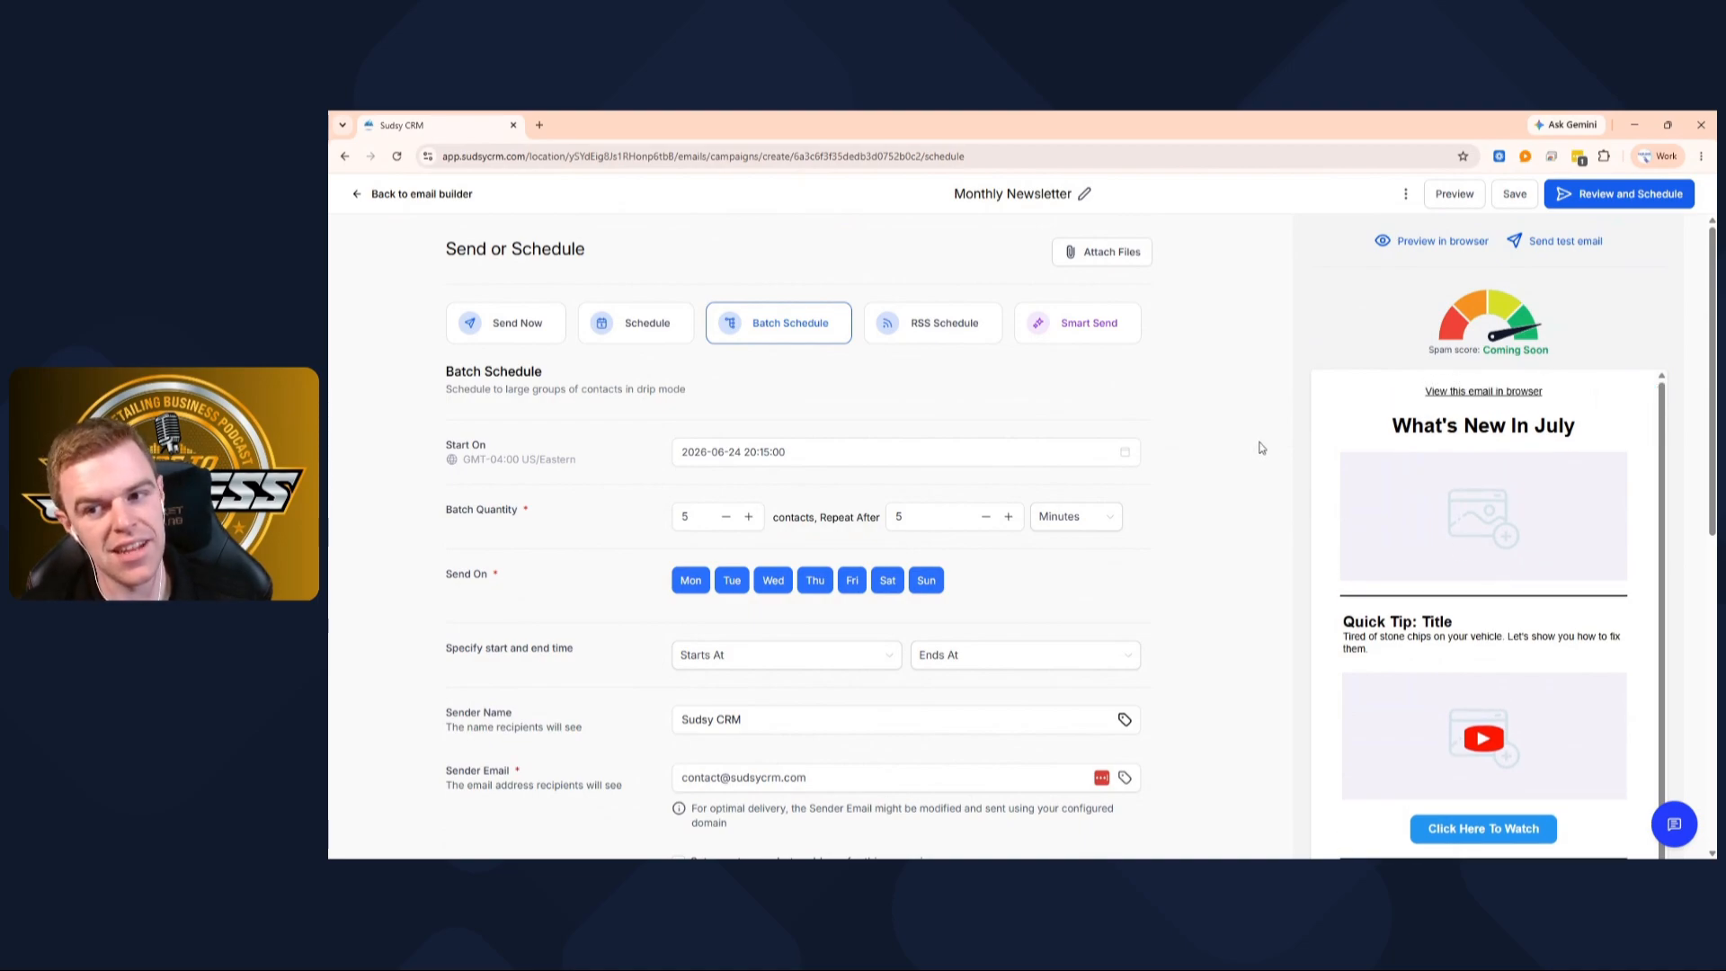